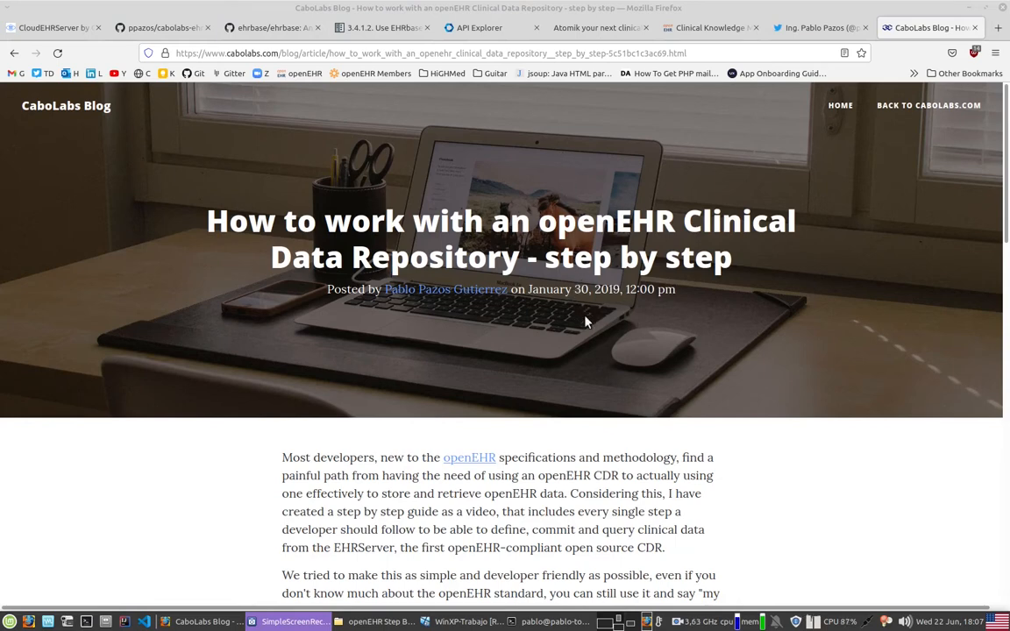
Step: Read through the openEHR step-by-step article, examining its introduction, embedded video and full flow diagram
scroll(586, 320, "down", 5)
scroll(720, 421, "down", 1)
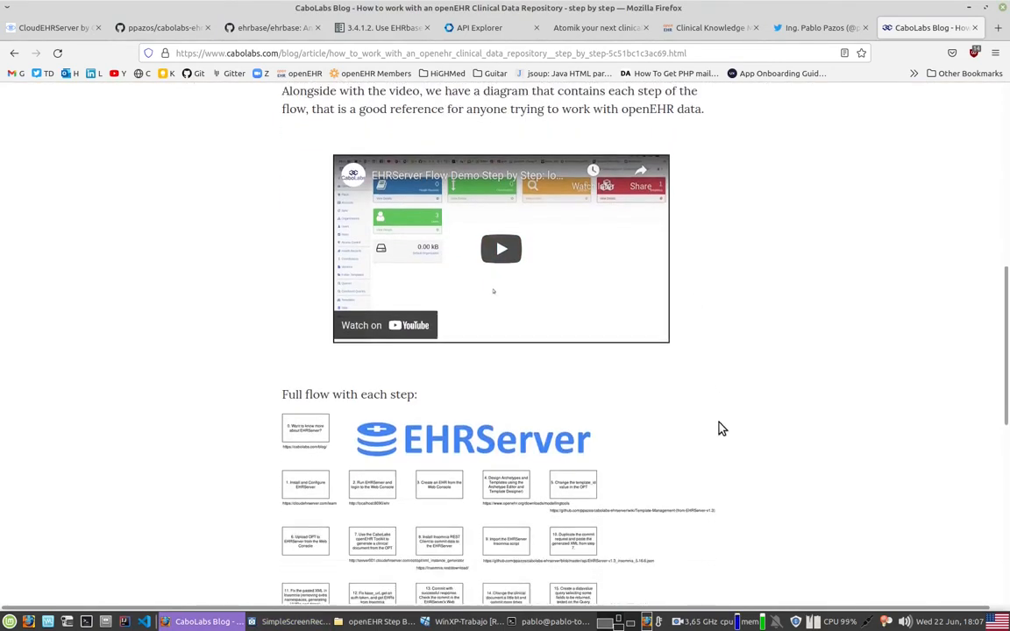
scroll(617, 455, "down", 1)
scroll(617, 456, "down", 1)
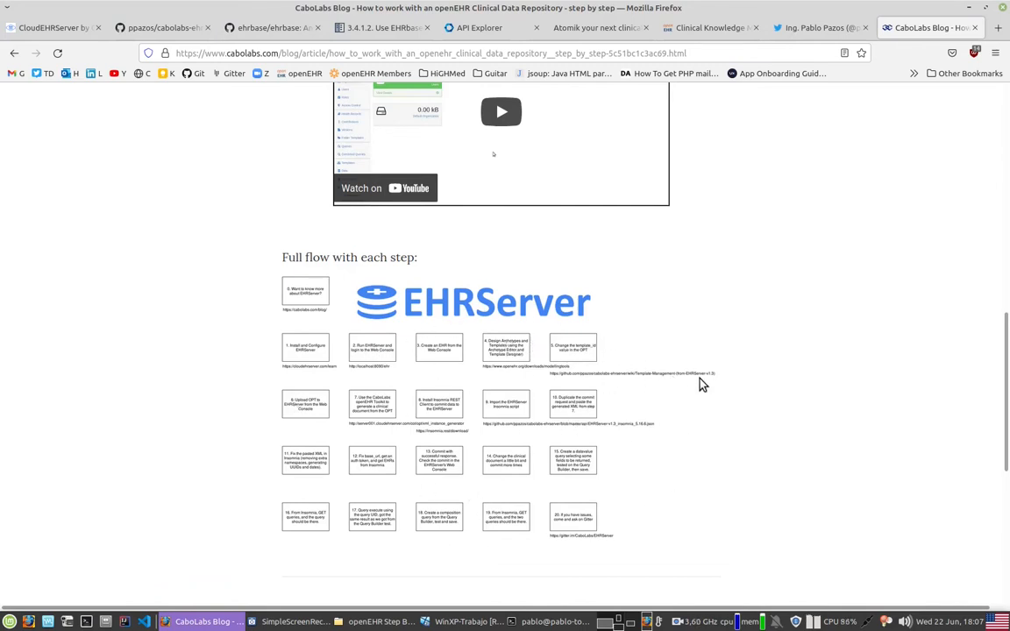
scroll(701, 383, "up", 4)
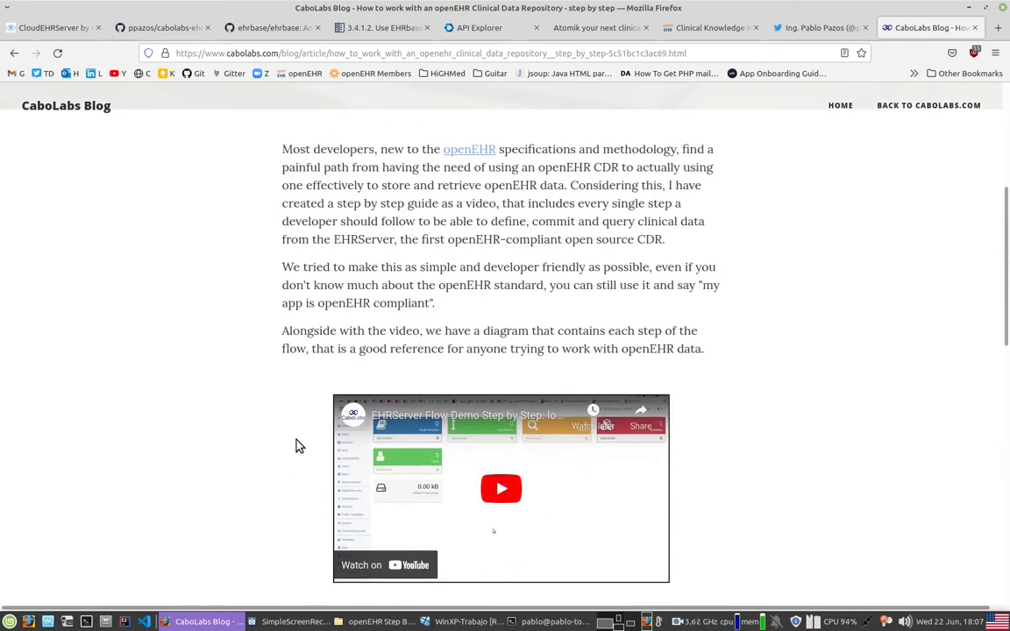
scroll(679, 509, "down", 1)
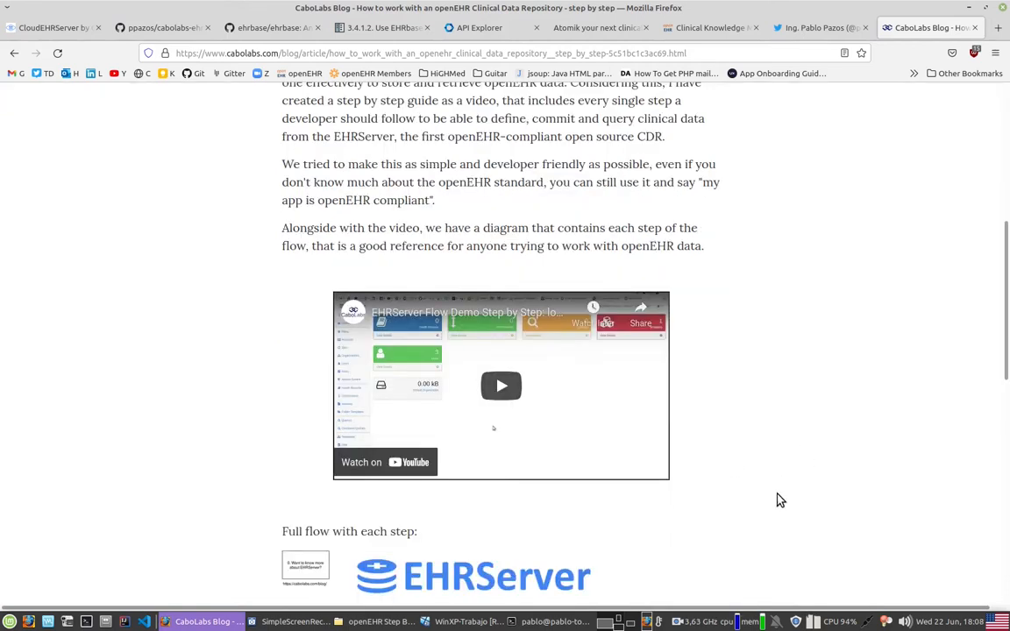
scroll(778, 501, "up", 3)
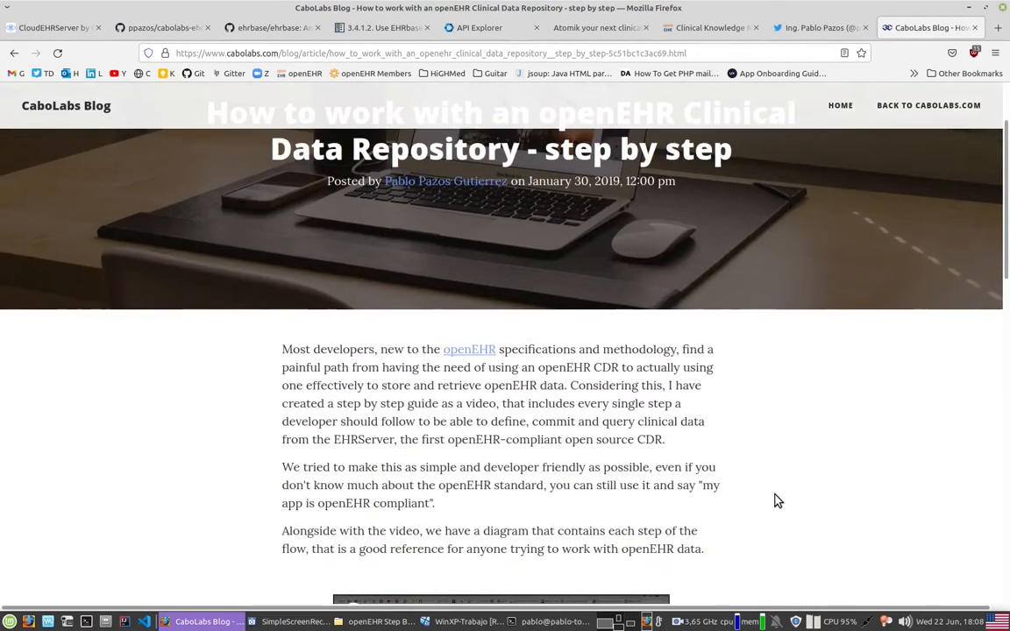
scroll(449, 444, "up", 1)
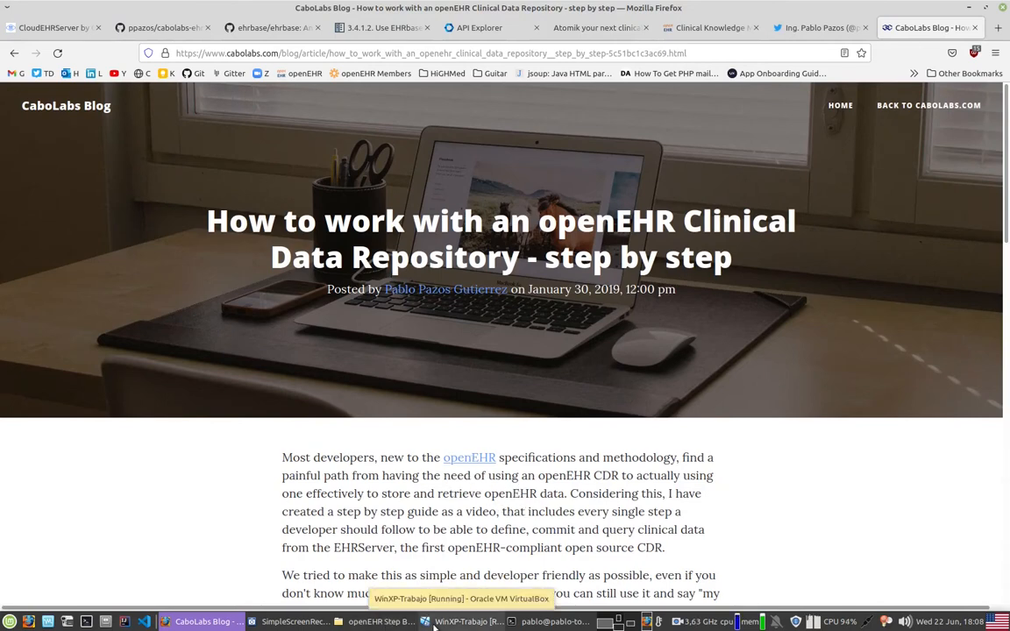
Step: Switch to the WinXP-Trabajo virtual machine and review the Atomik, EHRBASE, EHRScape, EHRServer and ClinicalModels folders in openEHR Step By Step
left_click(433, 624)
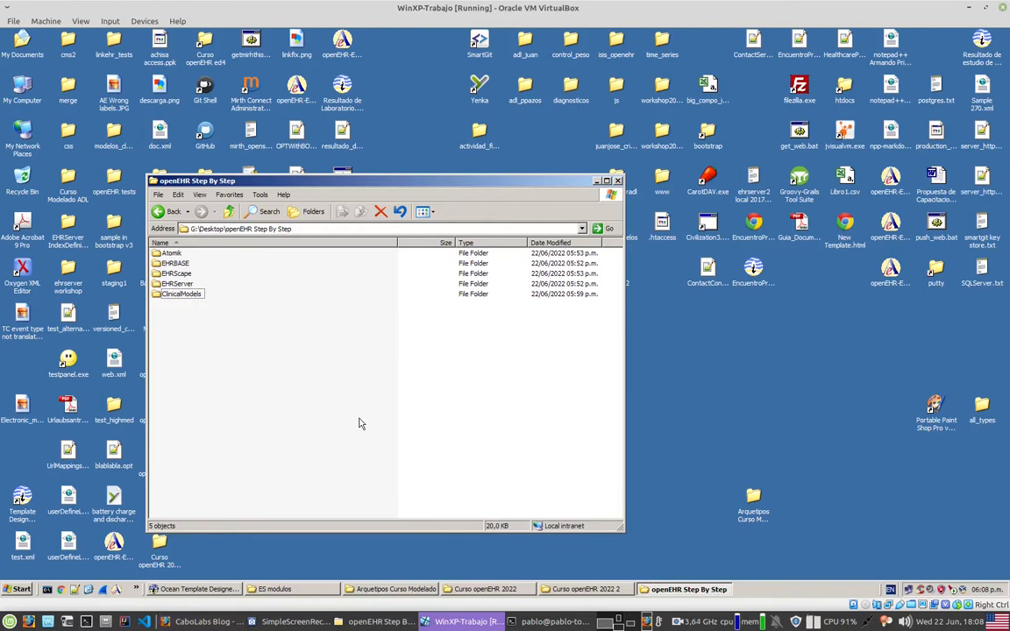
left_click(182, 300)
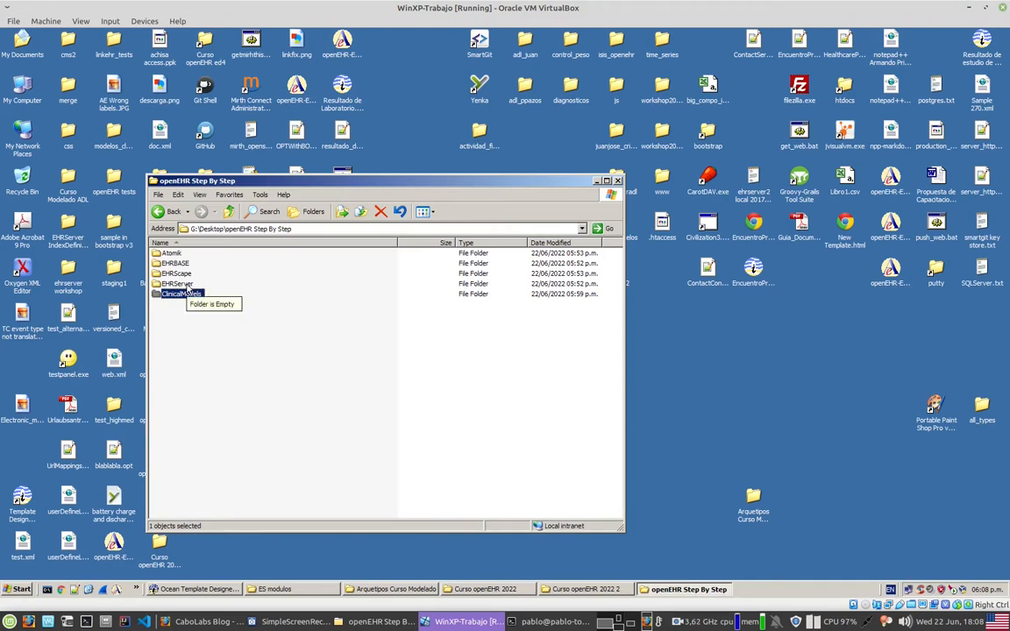
left_click(175, 263)
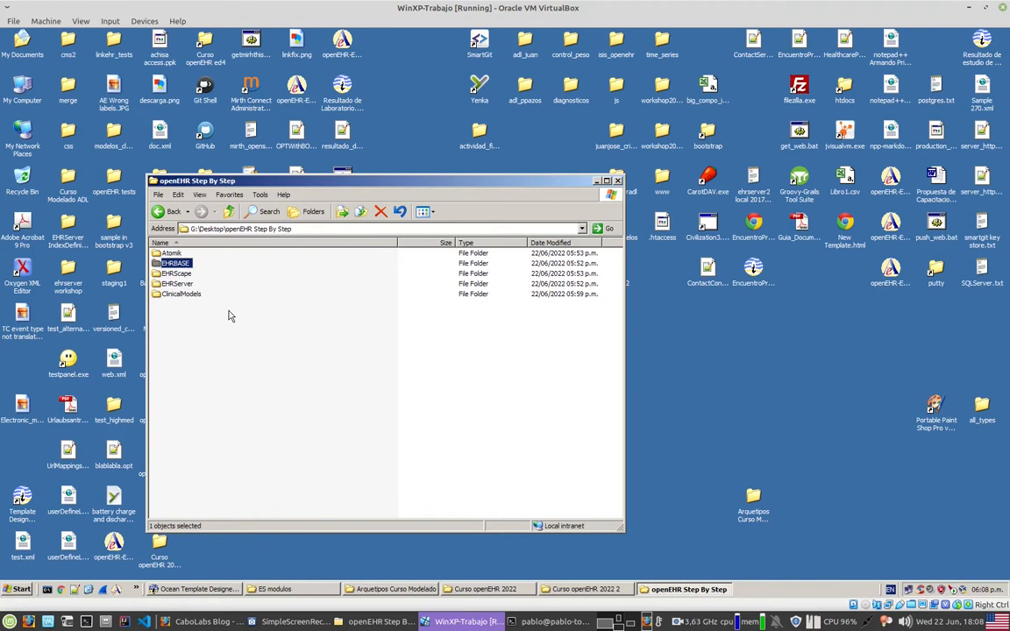
left_click(184, 284)
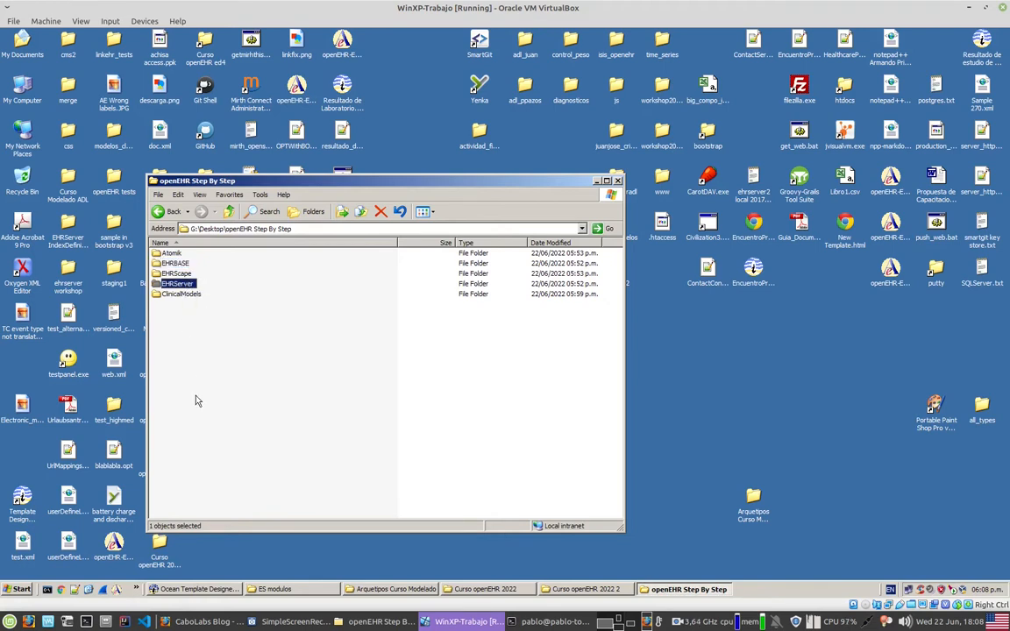
left_click(176, 274)
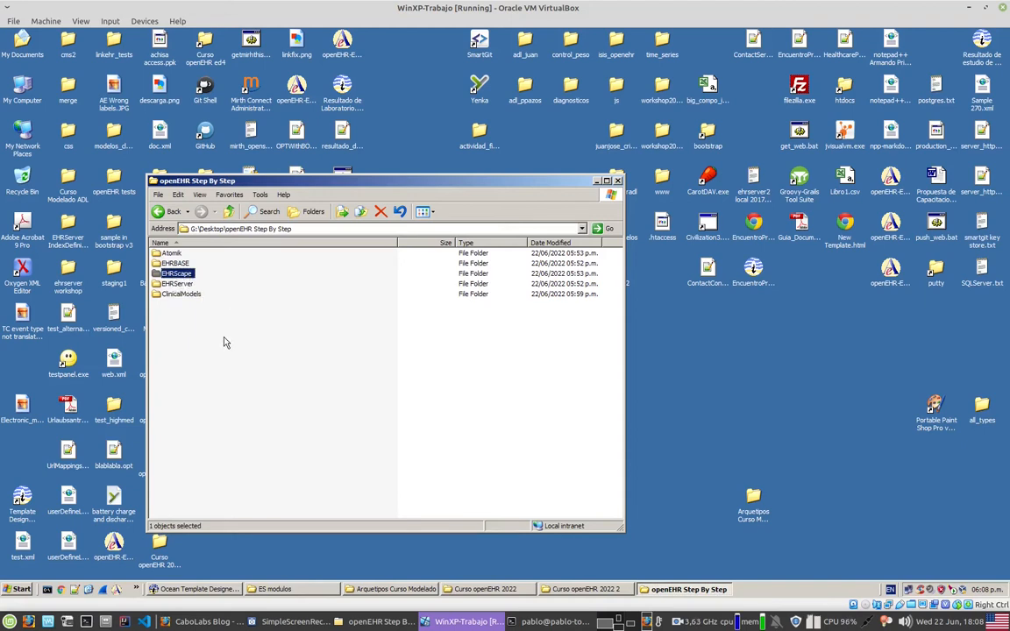
left_click(171, 253)
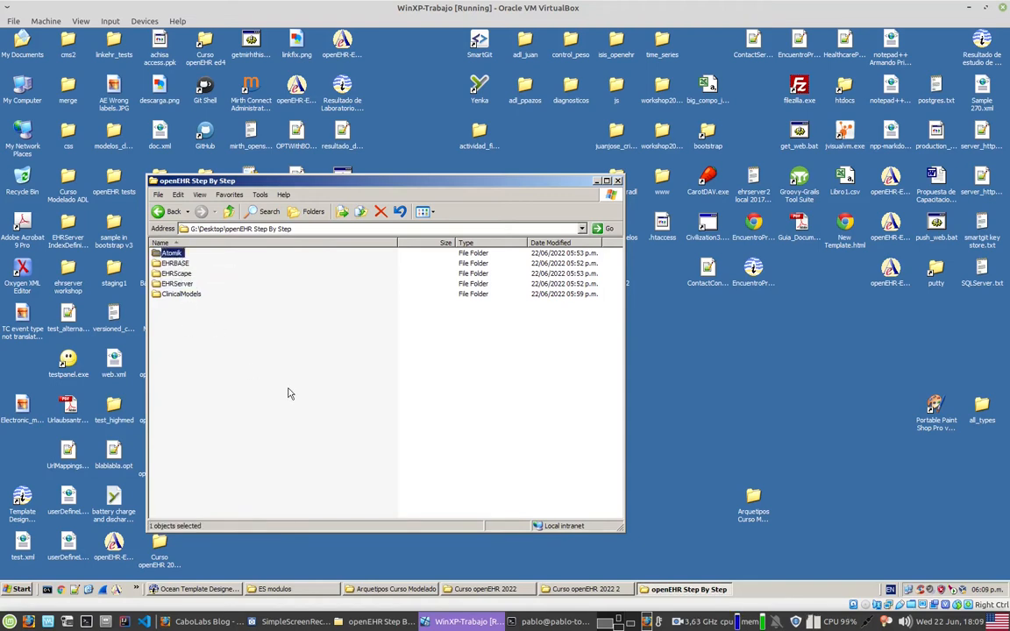
left_click(182, 283)
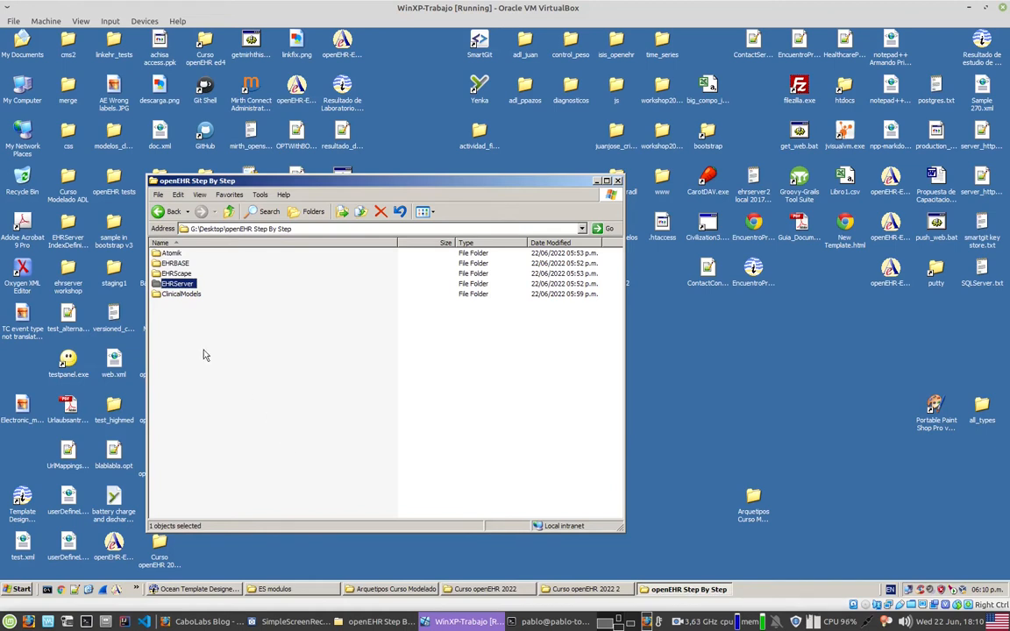
left_click(183, 295)
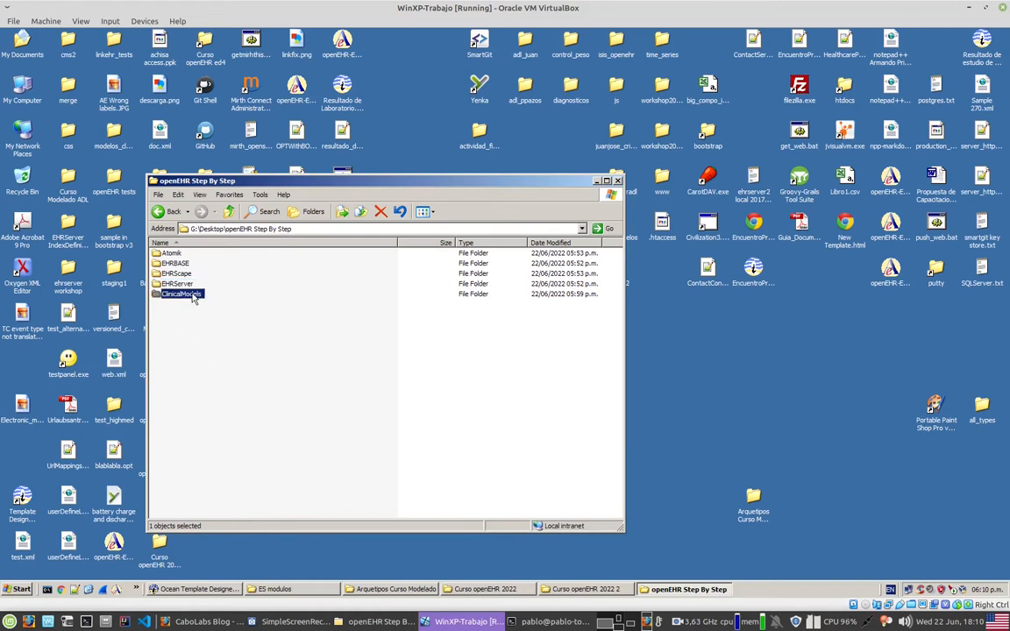
left_click(178, 276)
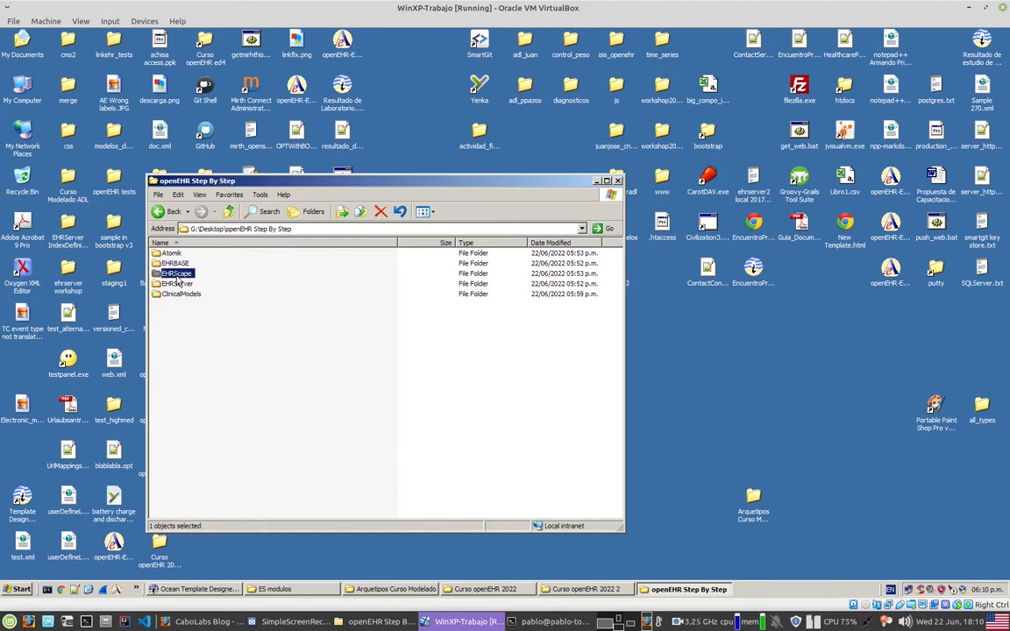
left_click(171, 253)
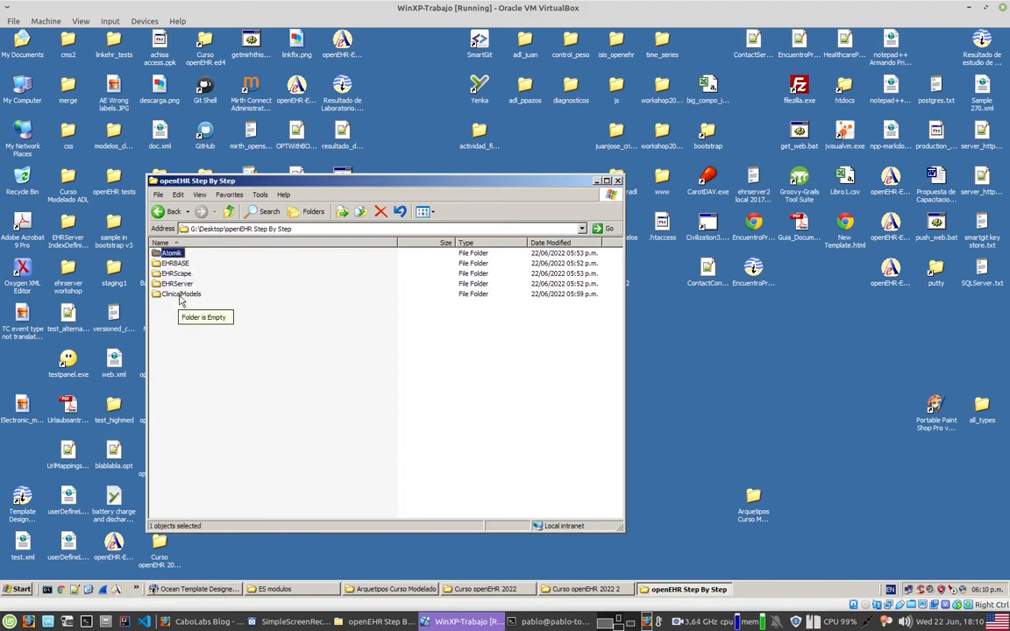
left_click(181, 297)
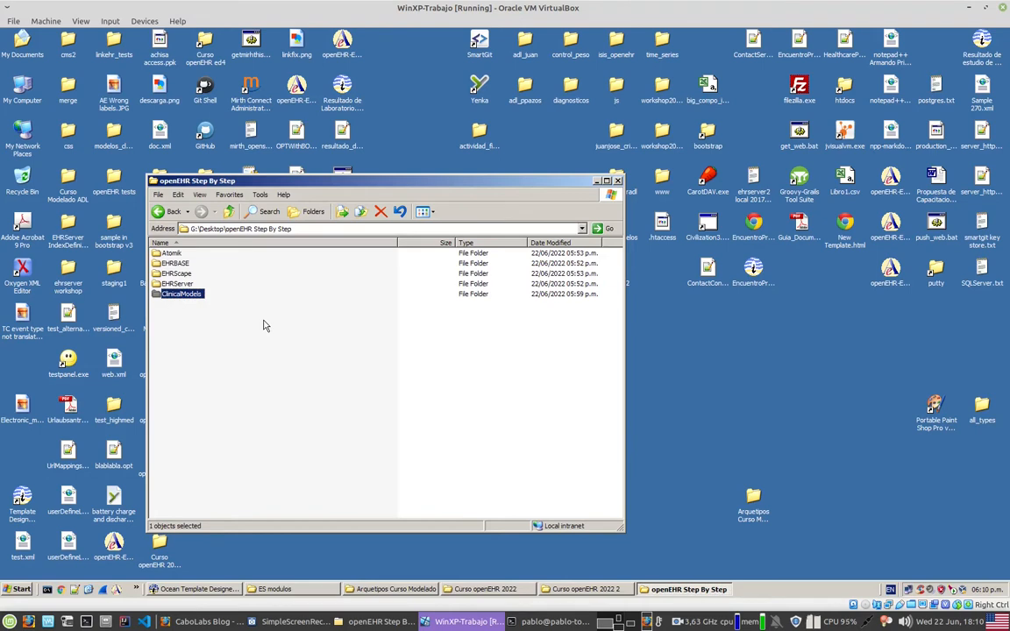
left_click_drag(201, 254, 179, 294)
Step: Inspect the ClinicalModels folder, leave it minimized, and select the Archetype Editor en shortcut on the desktop
double_click(182, 293)
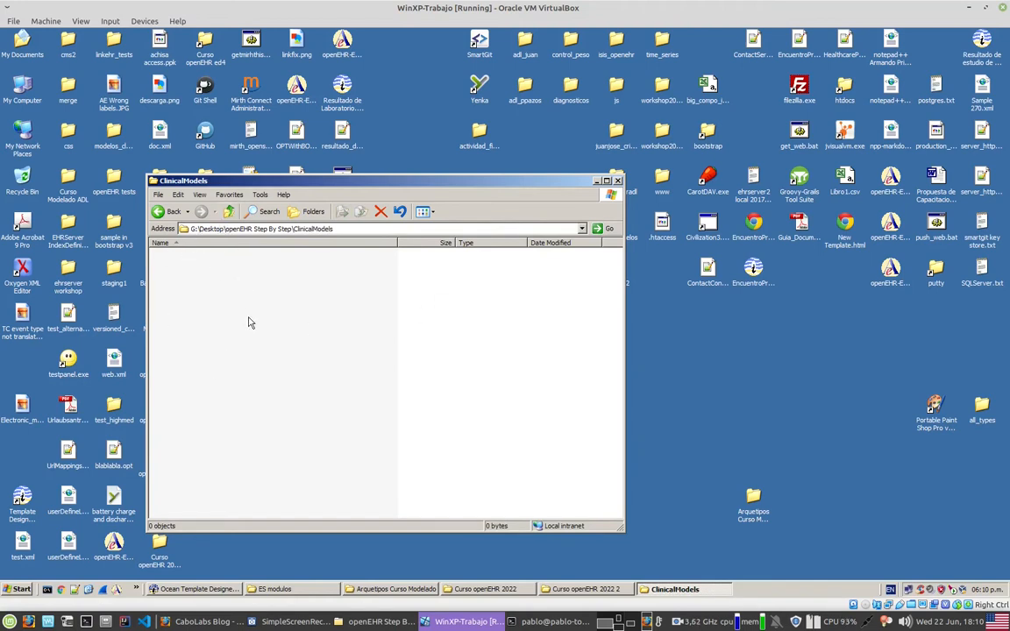
left_click(229, 212)
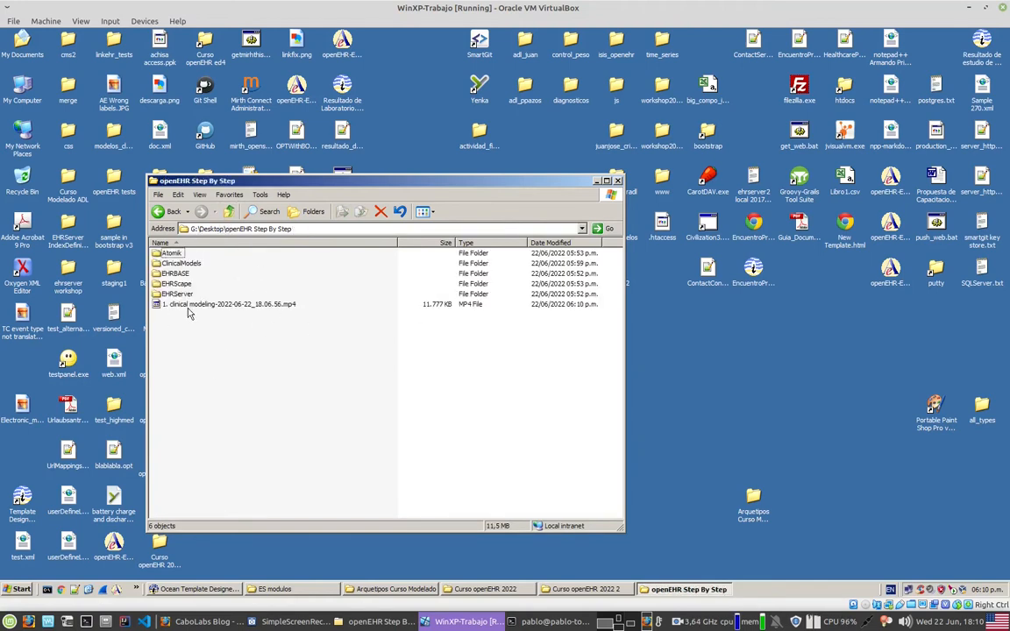
double_click(181, 264)
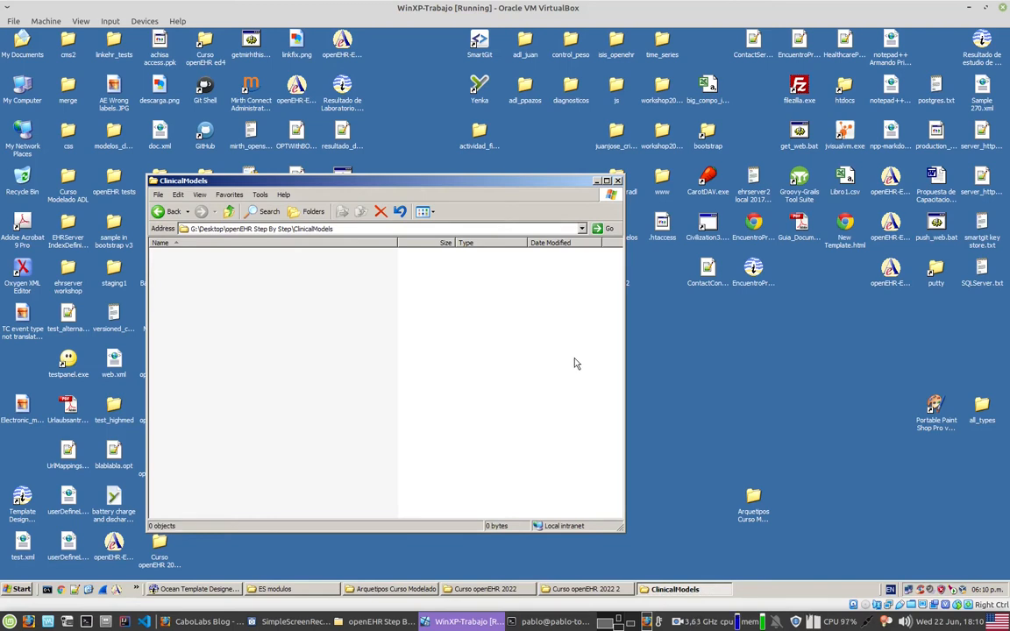
left_click(595, 183)
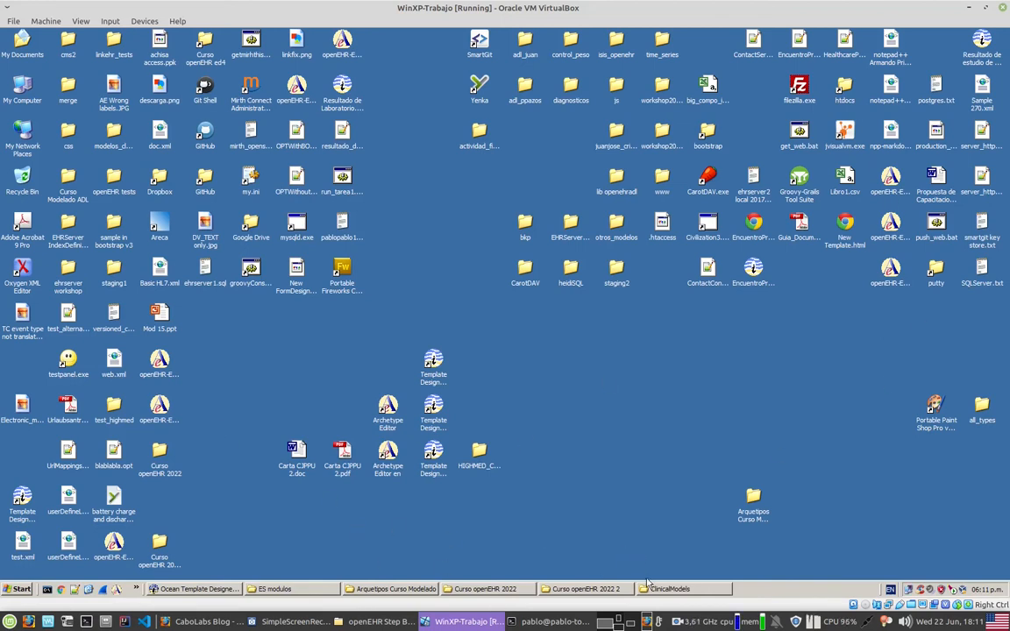
left_click(388, 464)
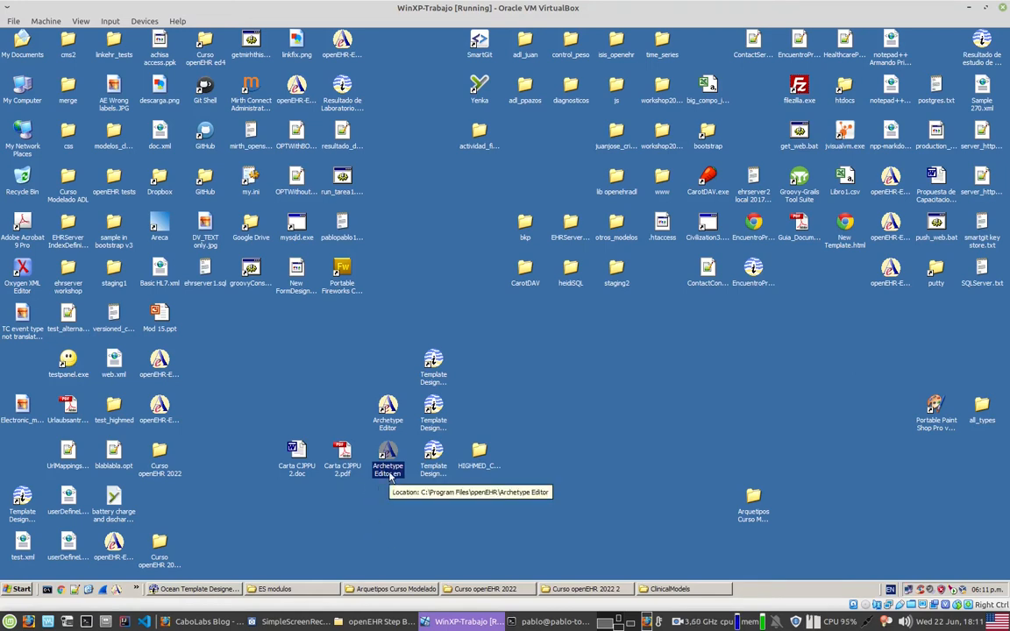
Step: Switch to Firefox, search the web for "openehr modeling tools" in a new tab and open openEHR's Modelling Tools page
left_click(219, 621)
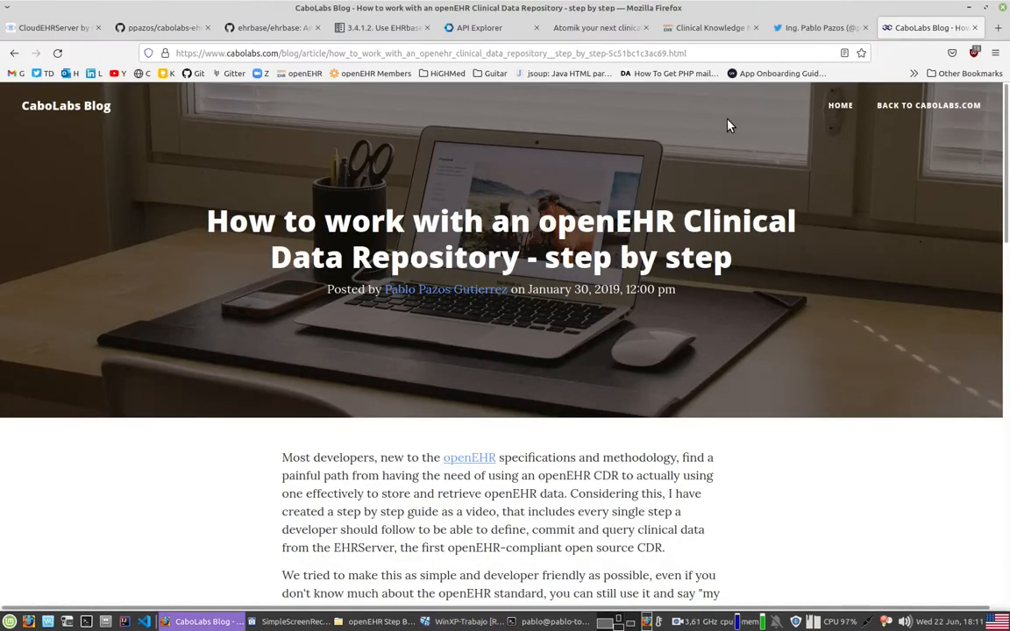
left_click(996, 28)
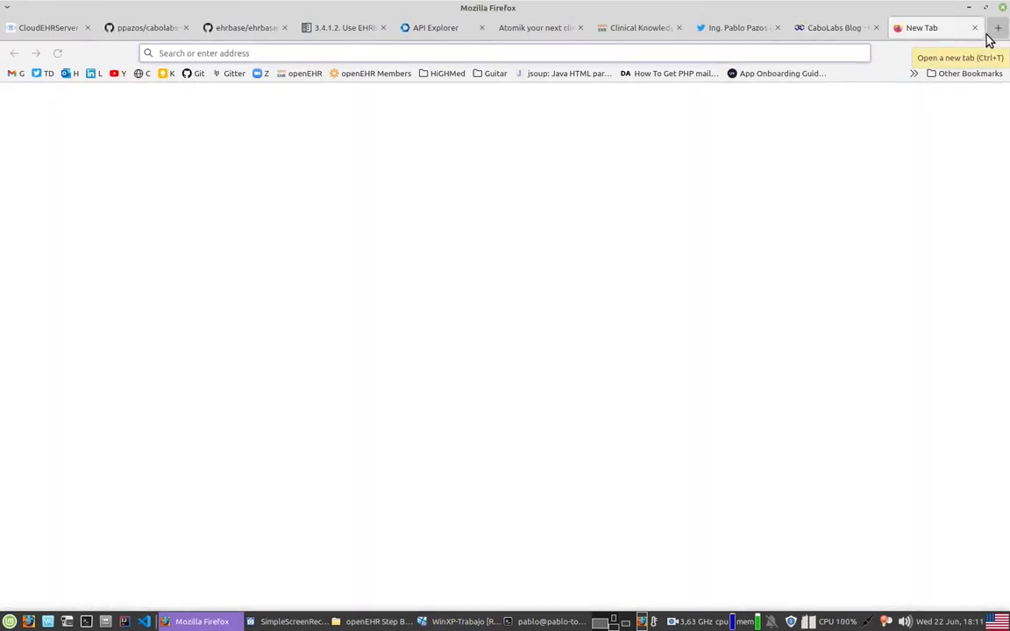
type("openehr mode")
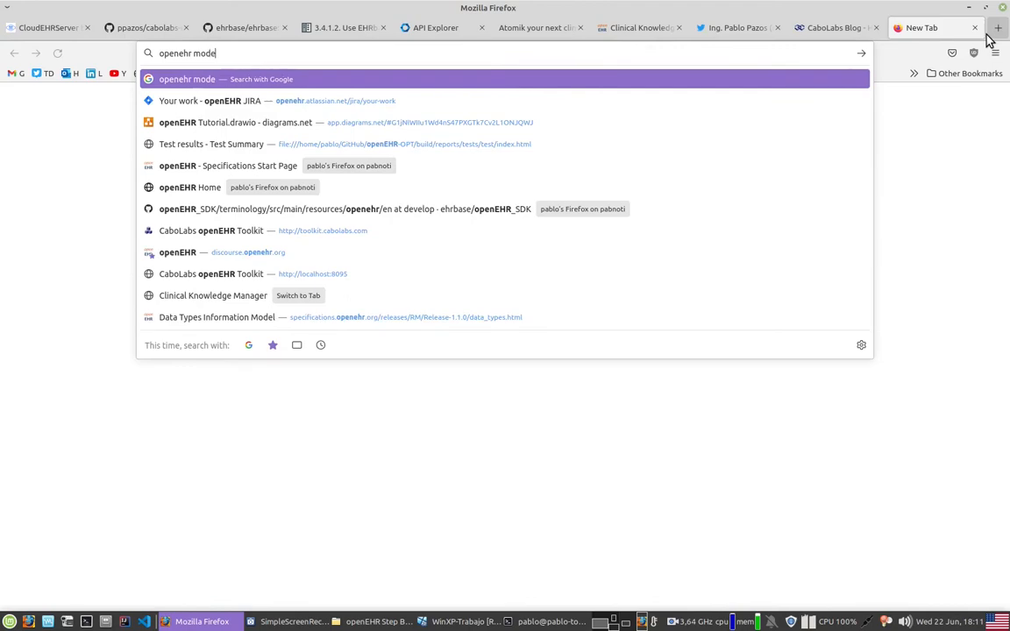
type("ling tools")
key("Return")
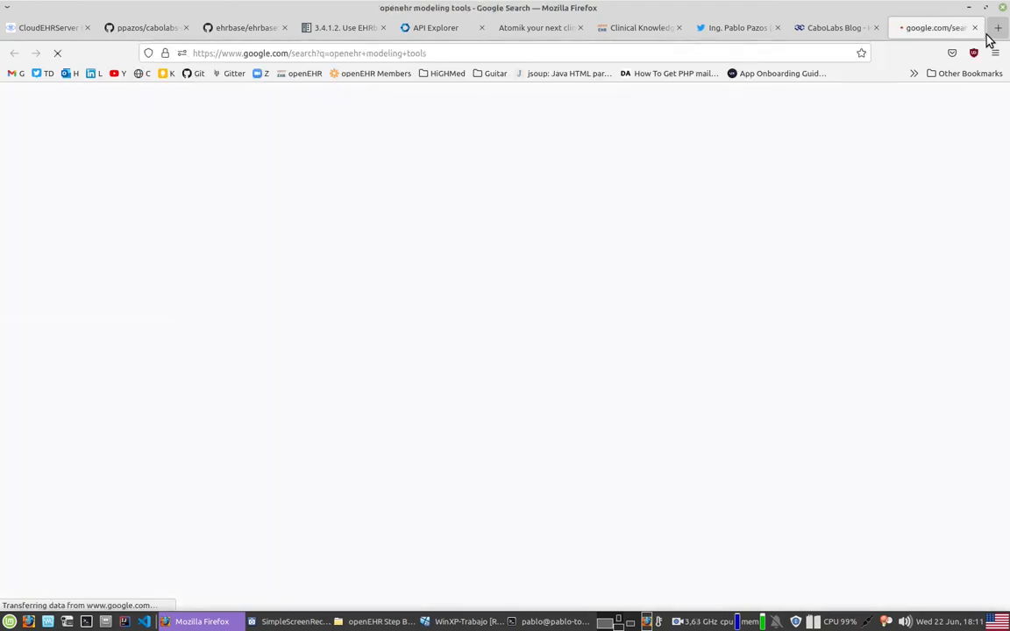
left_click(239, 219)
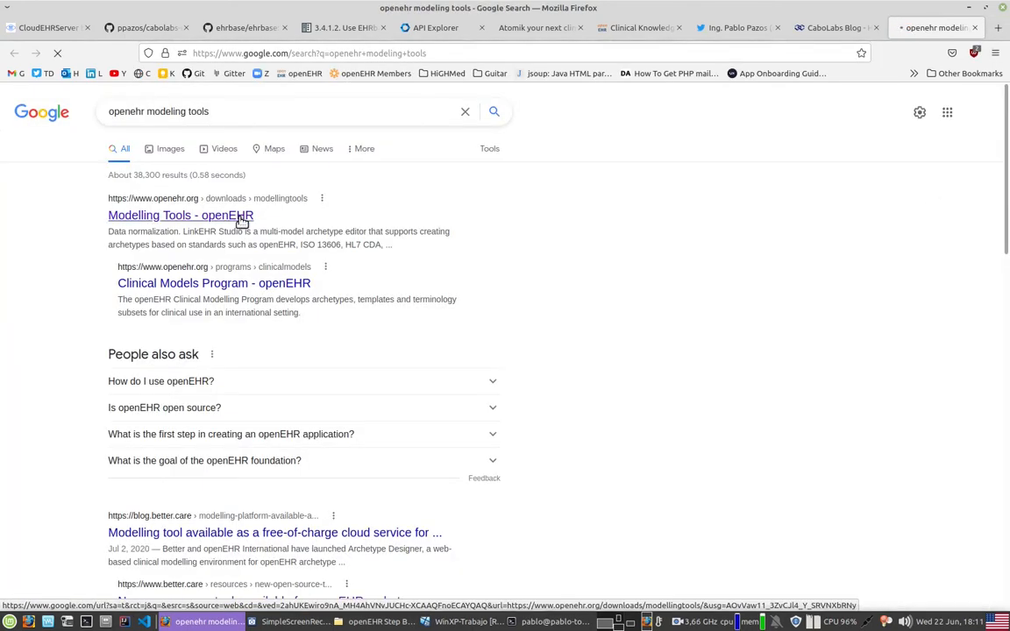
Step: Examine the free, open source and commercial modelling tools listed, including Archetype Editor, LinkEHR, Template Designer and ADL Workbench
scroll(361, 350, "down", 3)
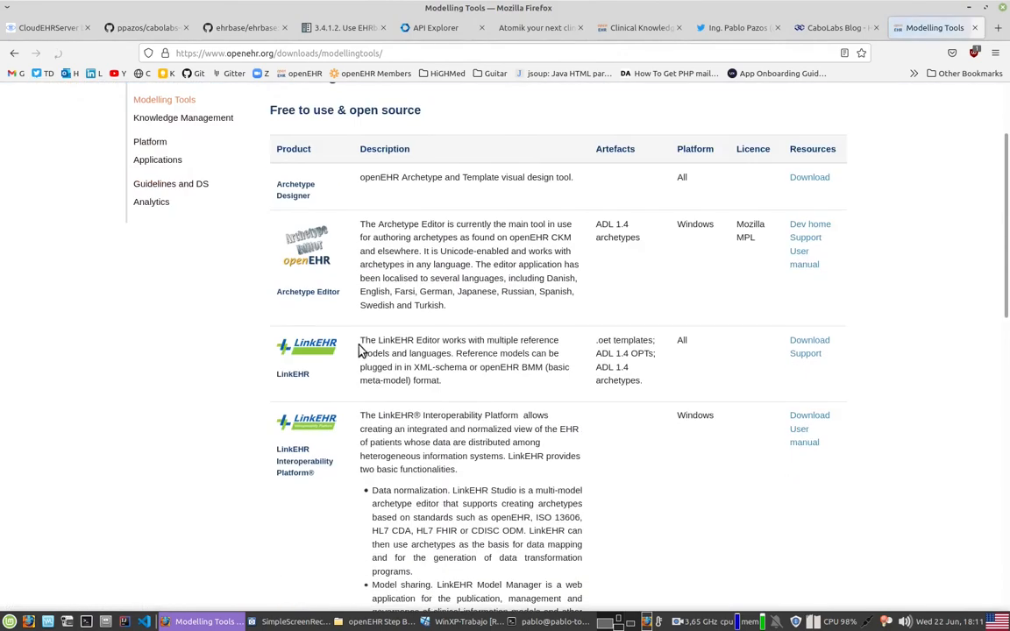
scroll(539, 484, "down", 3)
scroll(539, 484, "down", 2)
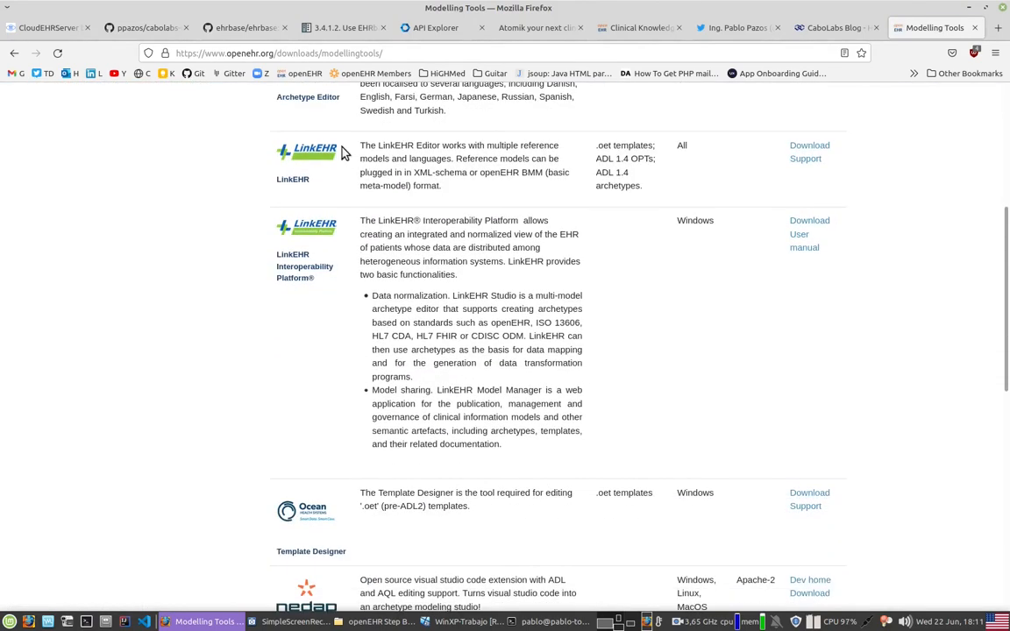
scroll(532, 387, "down", 6)
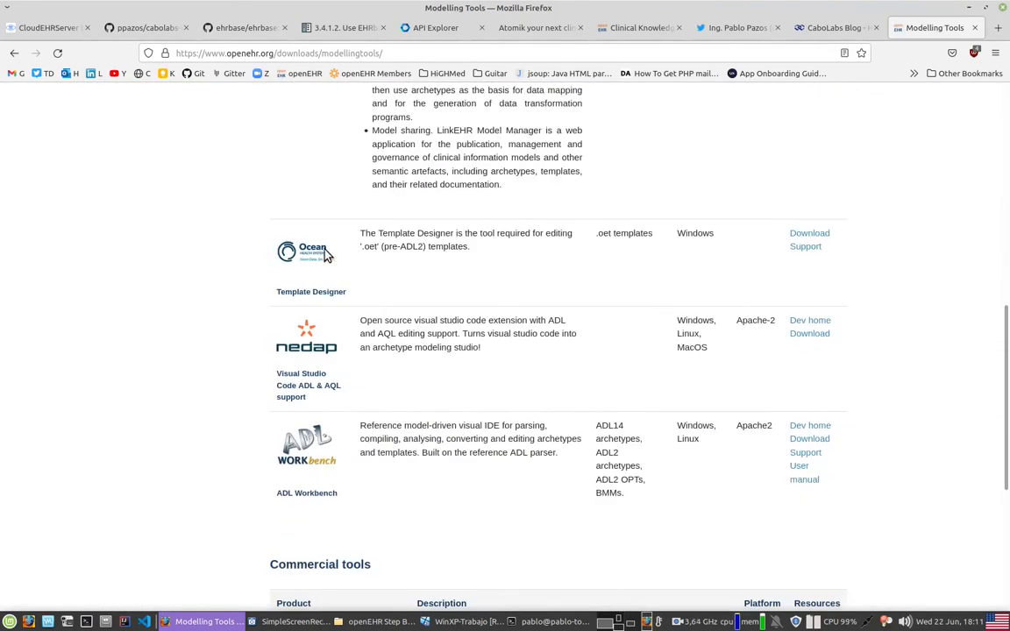
scroll(602, 383, "down", 2)
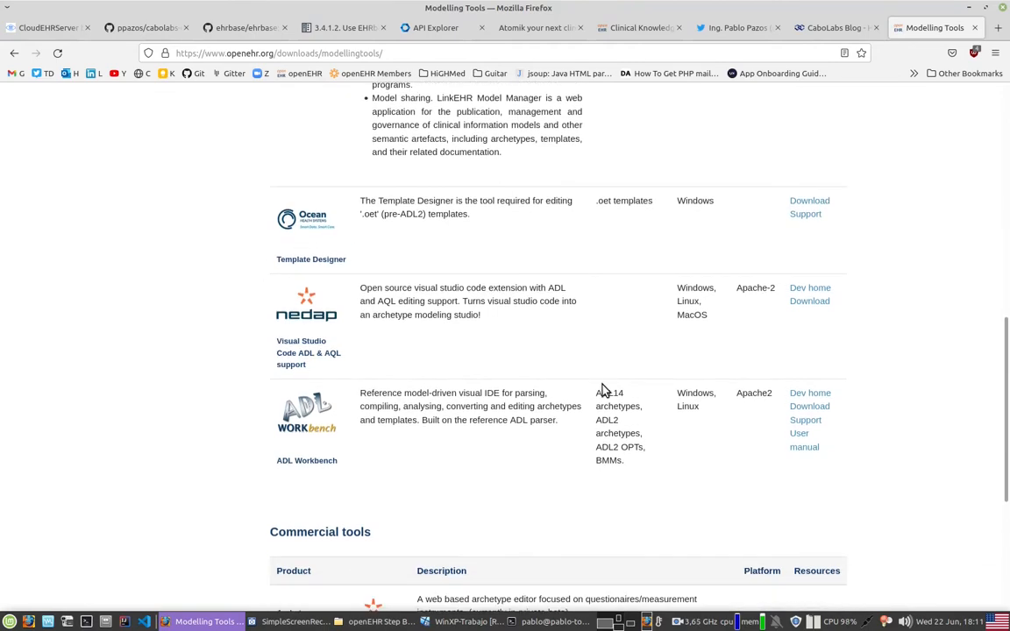
scroll(603, 383, "down", 2)
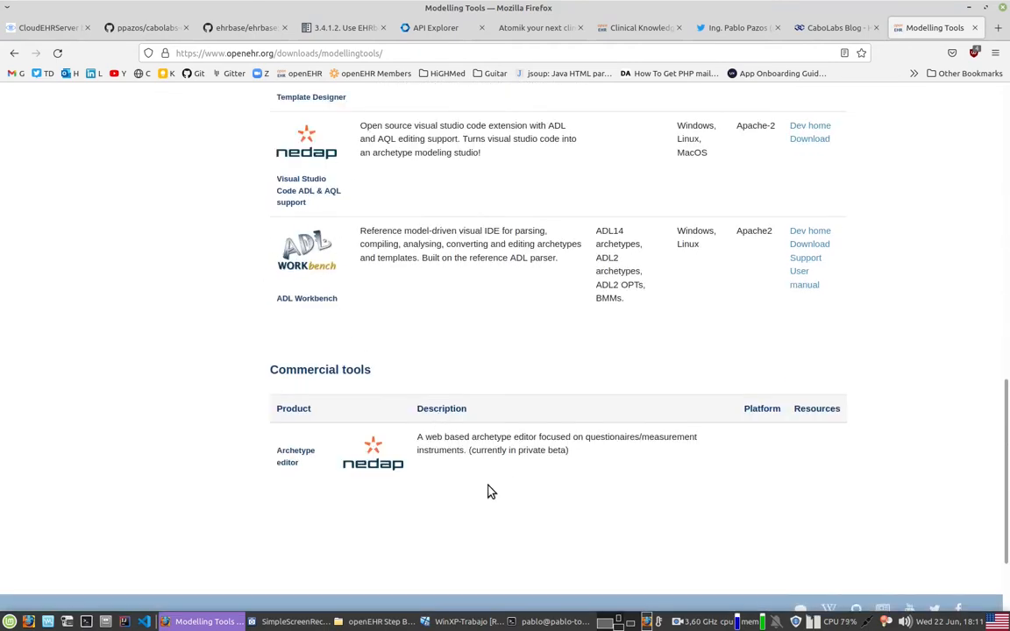
scroll(489, 484, "up", 5)
scroll(489, 481, "up", 8)
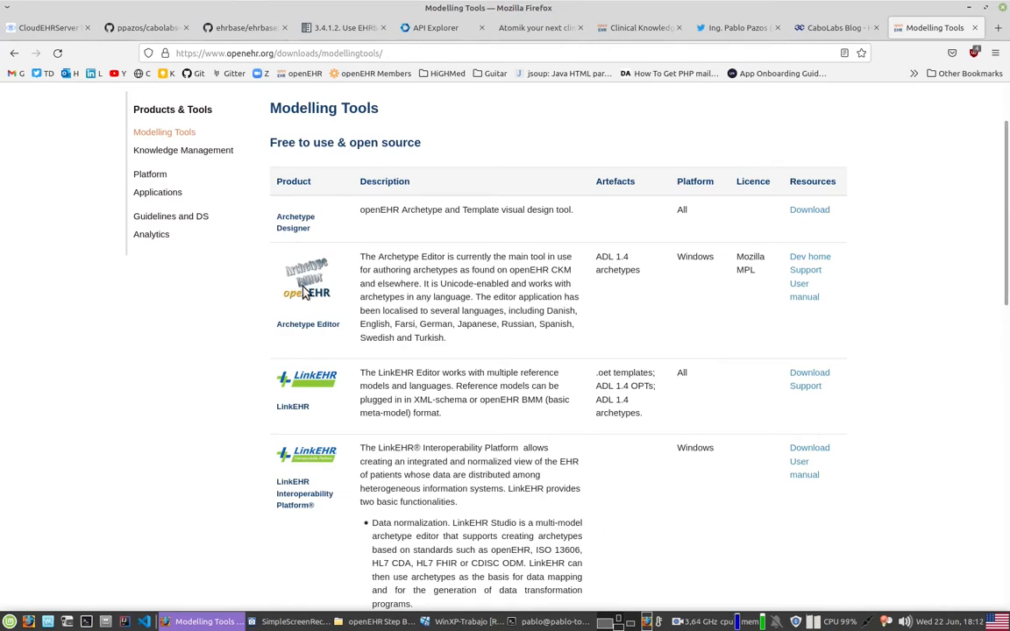
Step: Switch back to the WinXP-Trabajo virtual machine, launch Archetype Editor en, and dismiss the file recovery without recovering anything
left_click(968, 7)
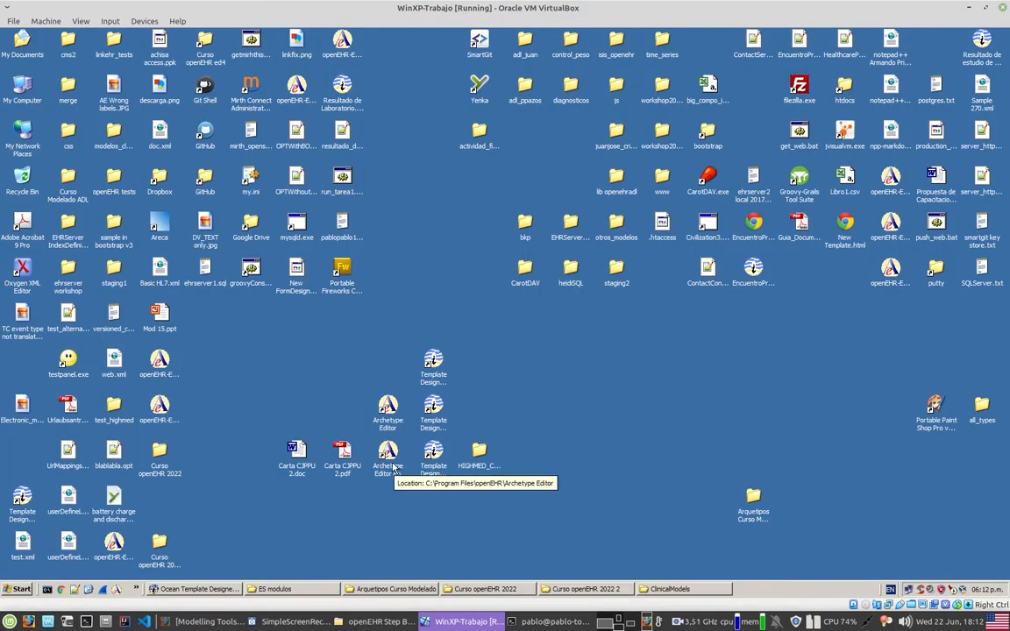
double_click(389, 452)
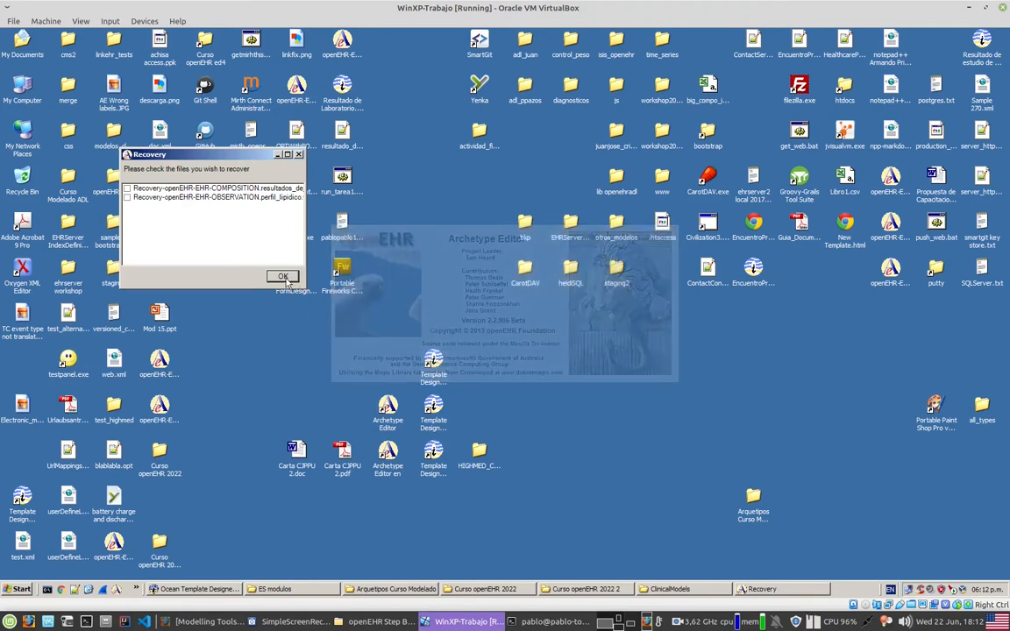
left_click(282, 276)
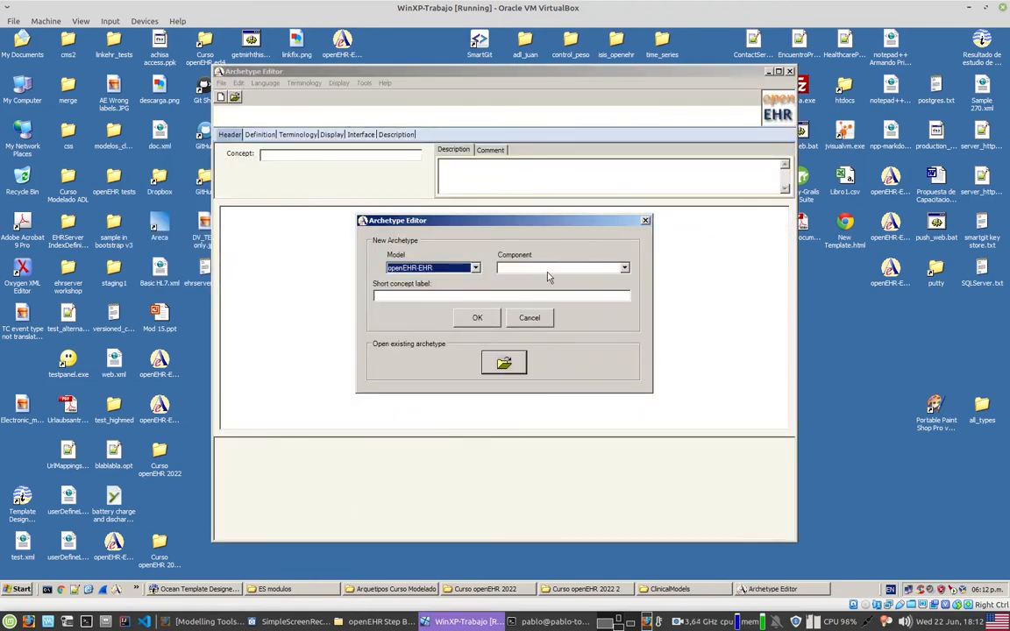
Step: Create a new openEHR-EHR archetype of the ADMIN_ENTRY component with the short concept label Demographics
left_click(623, 269)
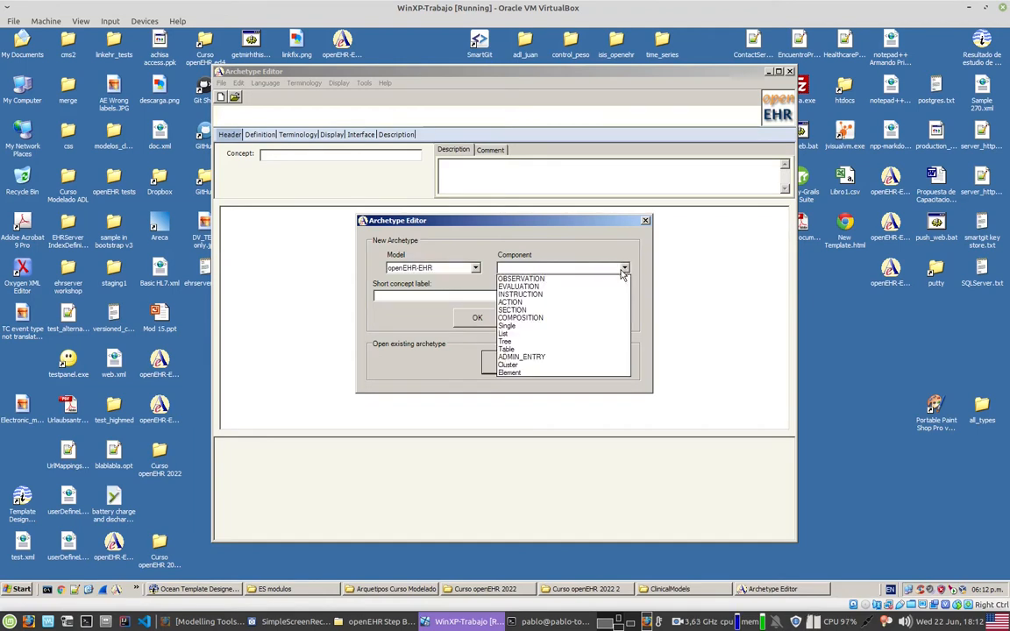
left_click(542, 357)
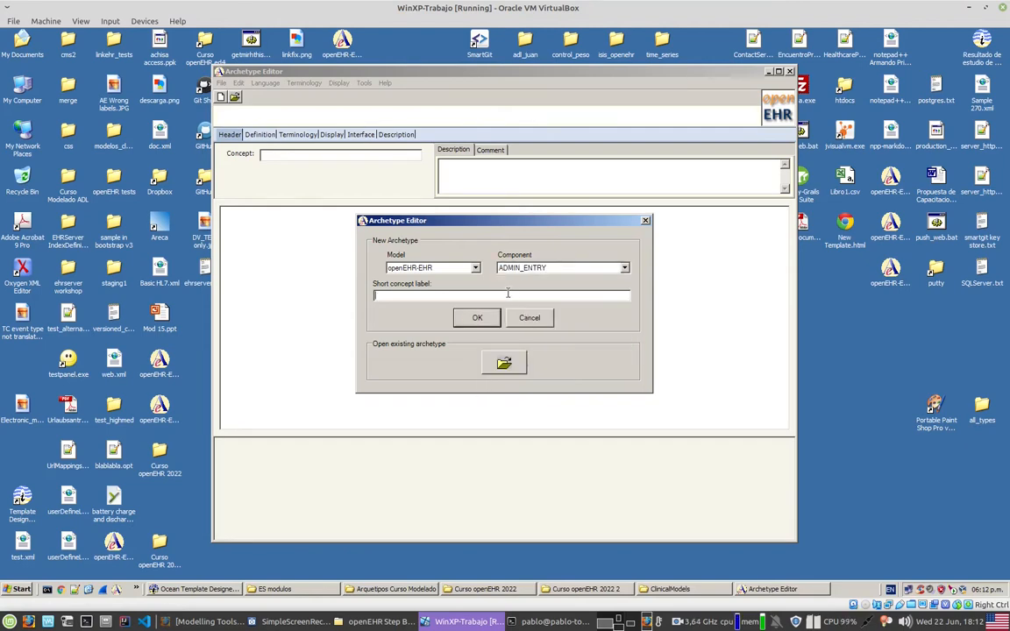
left_click(507, 294)
type("demographics")
key("Return")
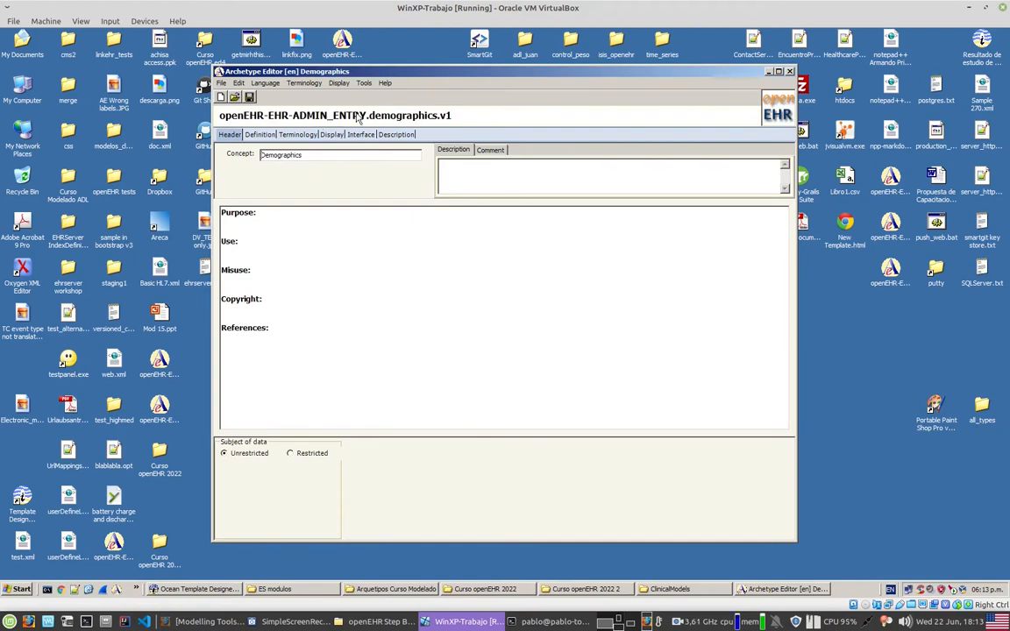
Step: Add a text element named Sex to the tree structure in the archetype's definition
left_click(260, 135)
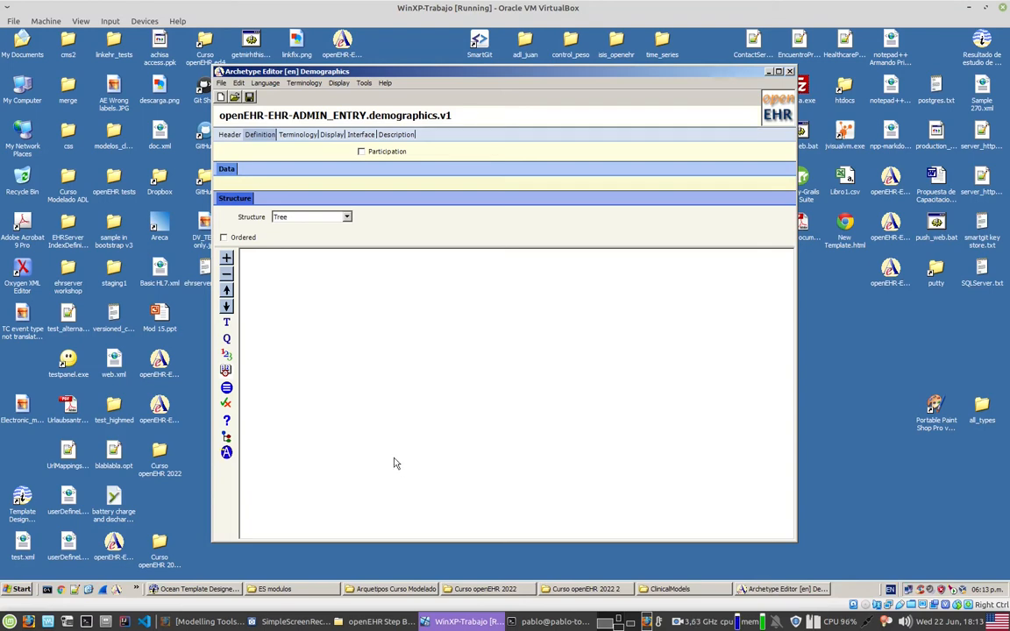
left_click(227, 324)
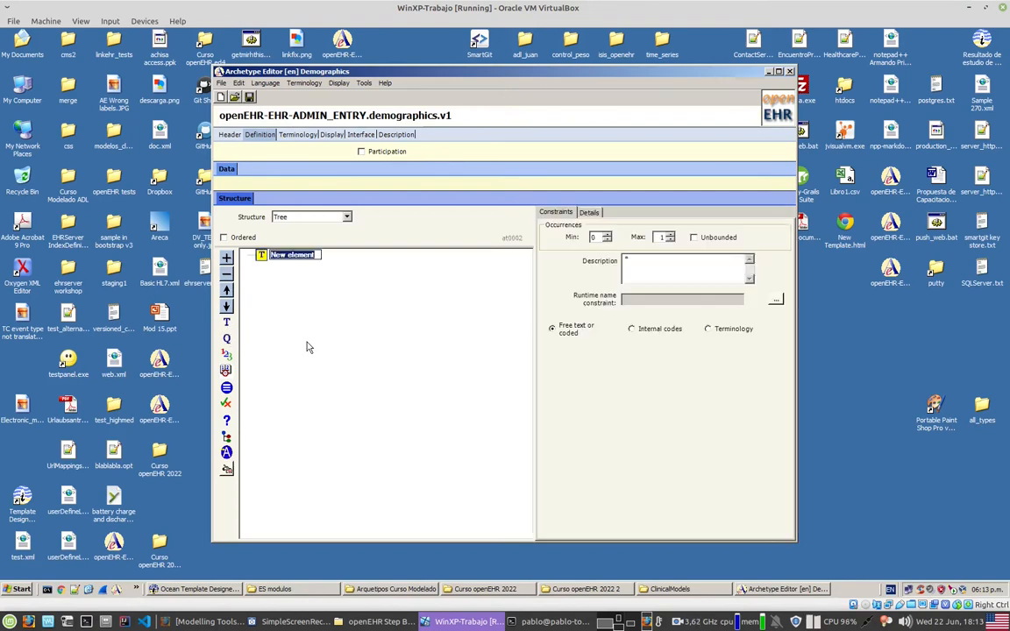
type("Sex")
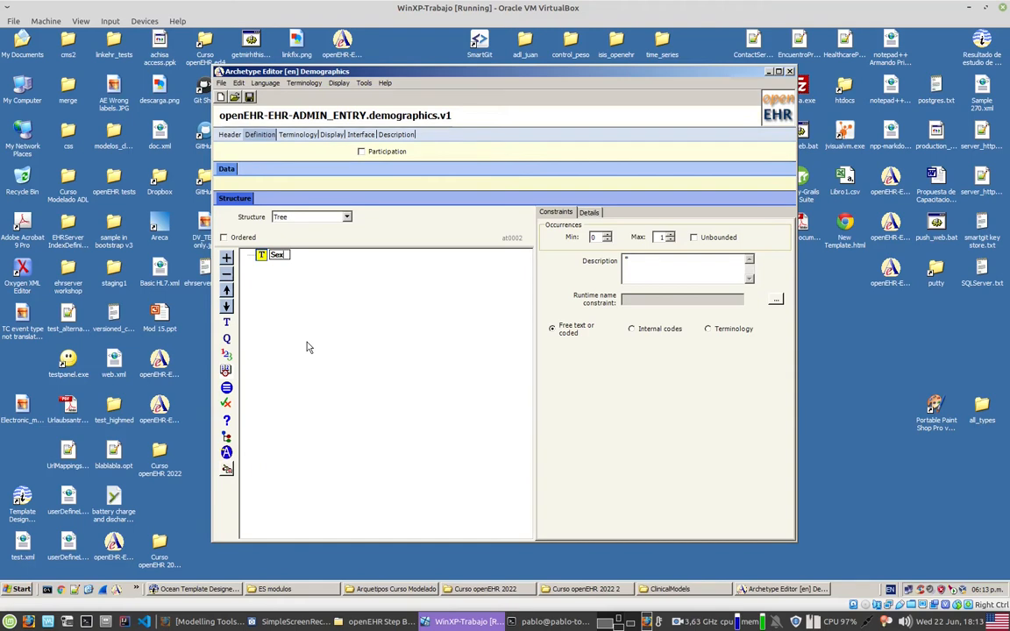
key("Return")
Step: Constrain the Sex element to internal codes and add the term Masculine, with Masculine as its description
left_click(669, 366)
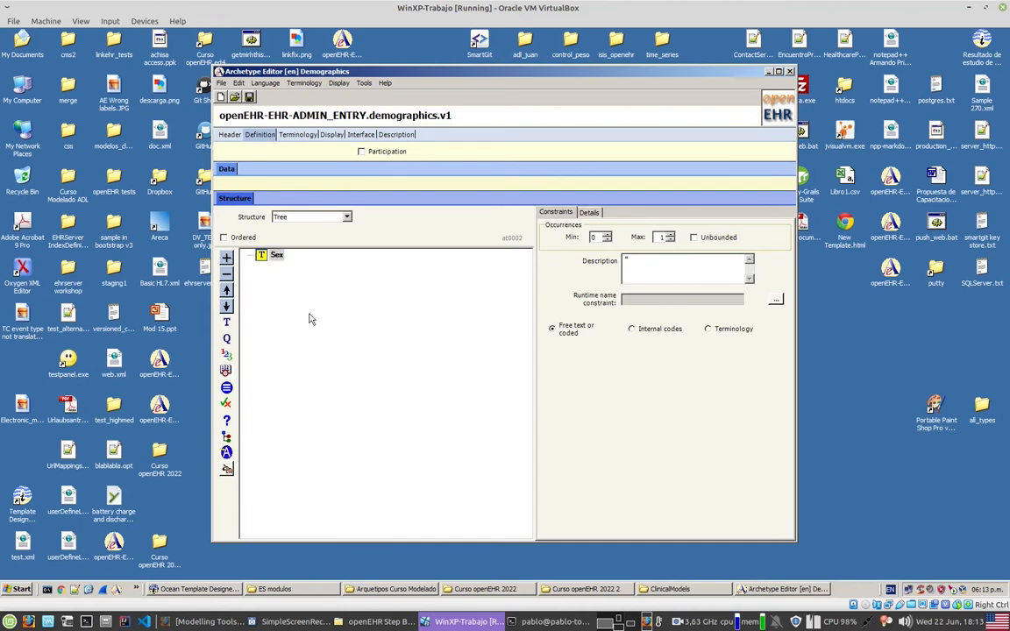
left_click(657, 334)
left_click(566, 361)
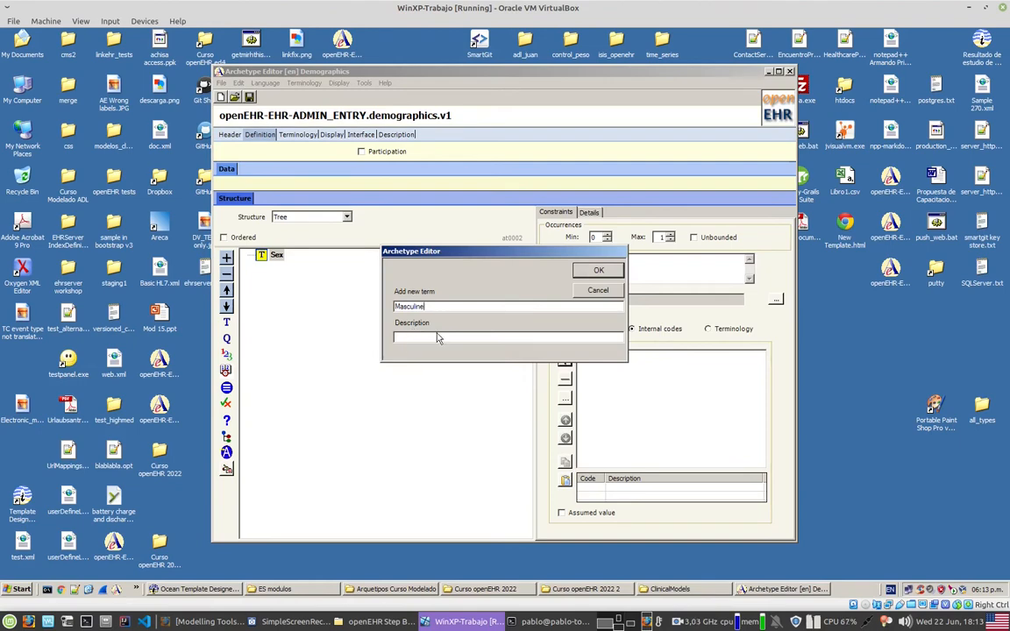
key("ctrl+a")
key("ctrl+c")
left_click(438, 337)
key("ctrl+v")
left_click(598, 270)
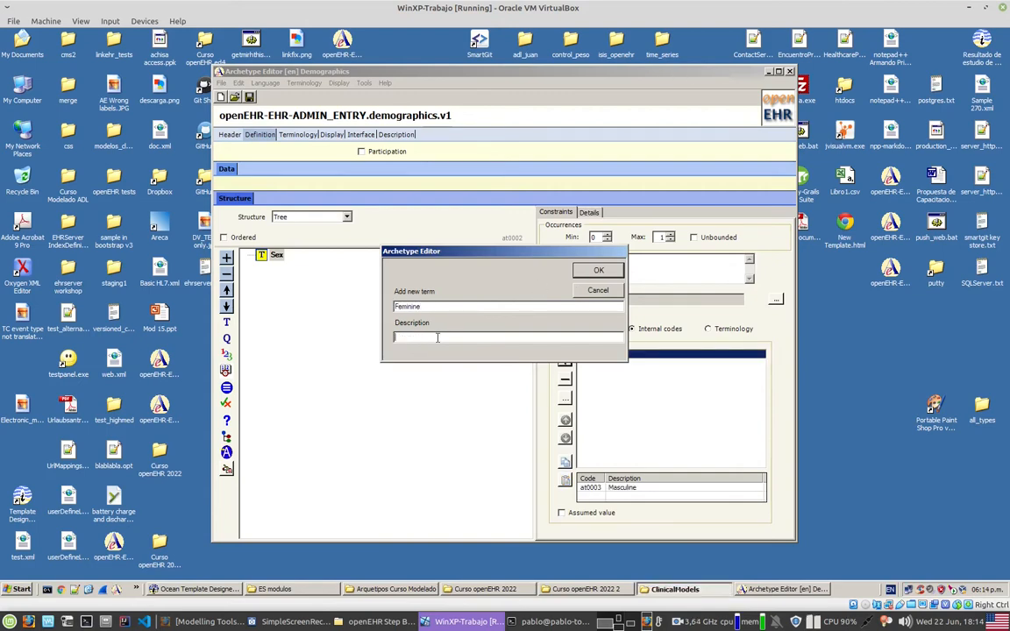
Step: Add the internal code terms Feminine and Unknown to the Sex element, repeating each term as its description
key("Return")
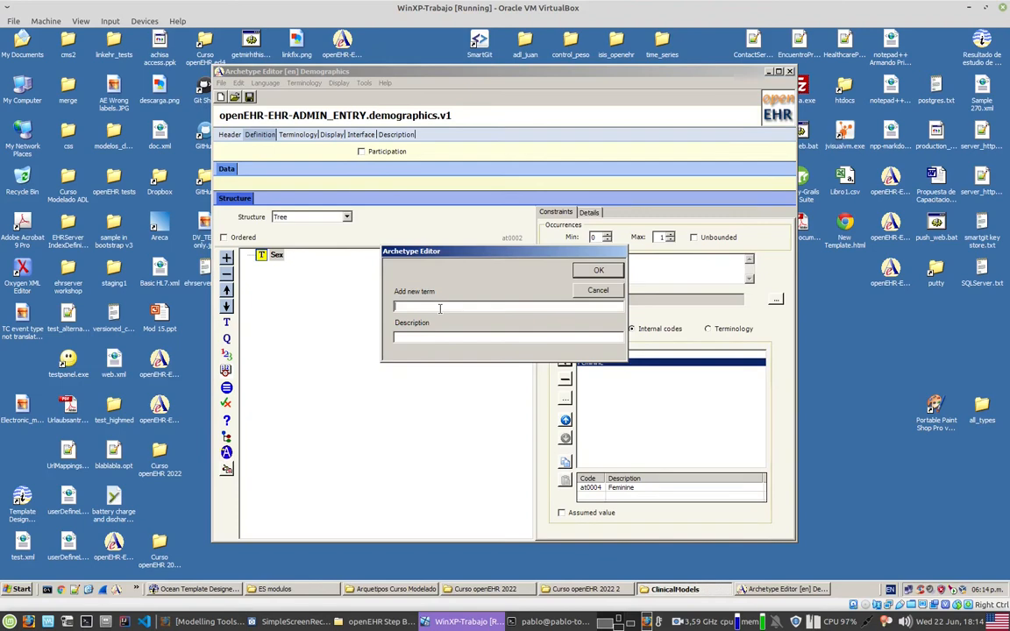
type("Unknown")
left_click(449, 336)
type("Unknown")
left_click(596, 273)
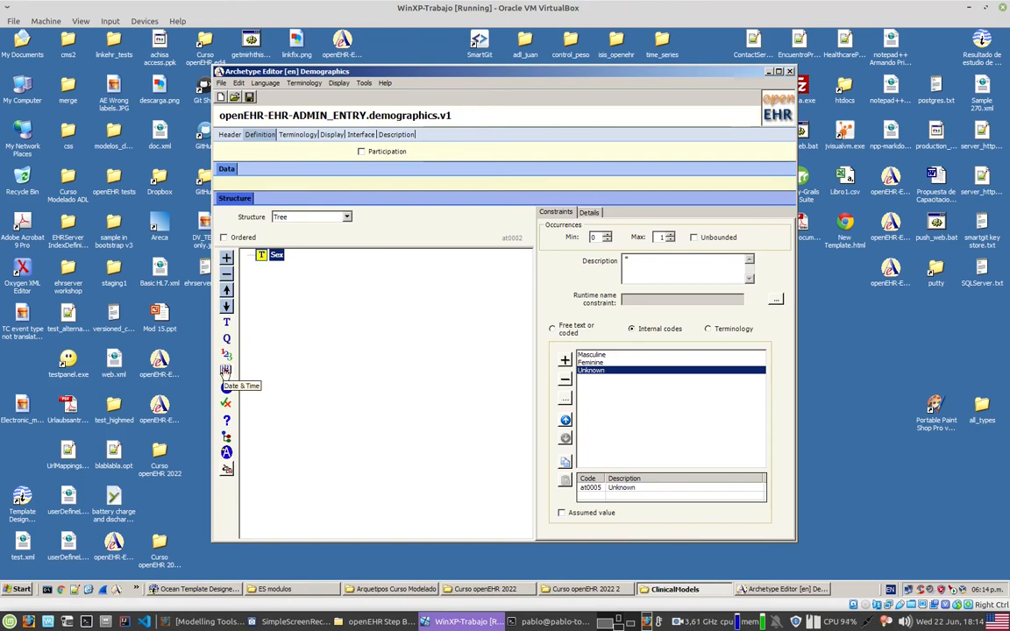
Step: Add a Date & Time element named Date of birth below Sex in the tree structure
left_click_drag(225, 371, 278, 347)
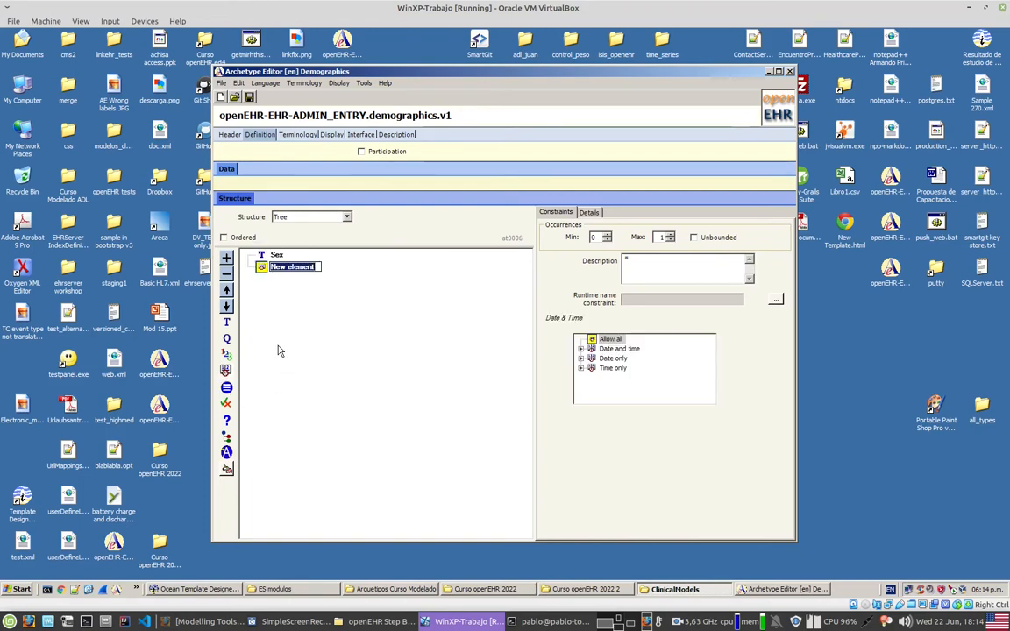
type("Date of birth")
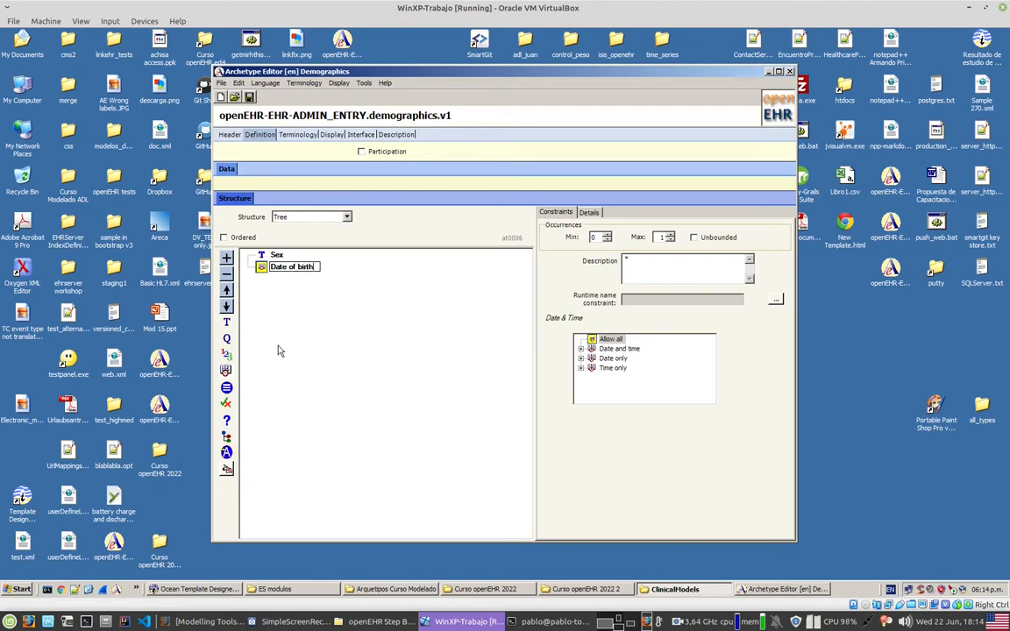
key("Return")
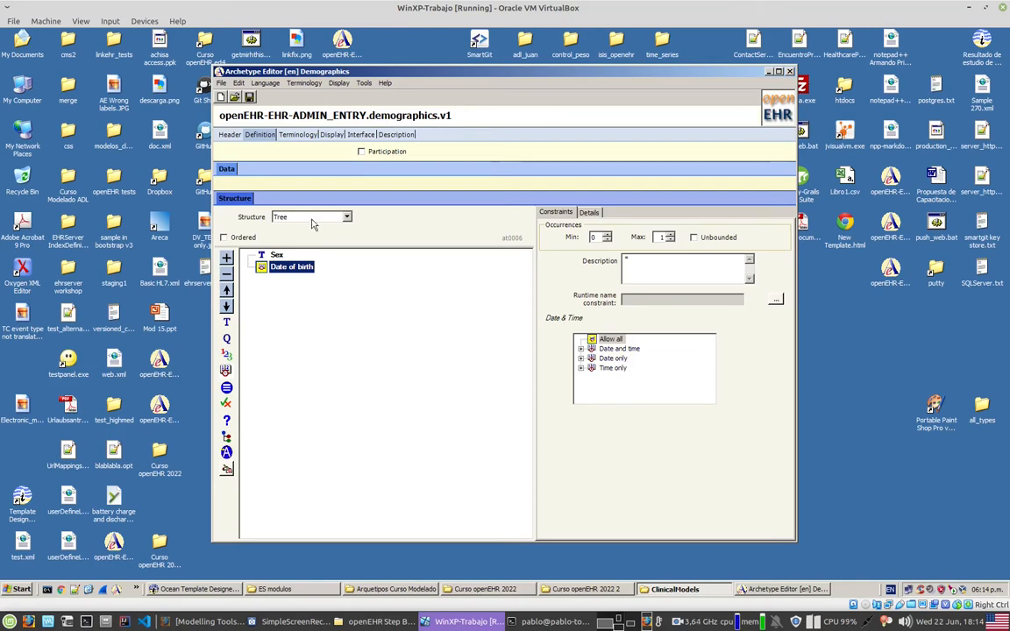
Step: Display the archetype as ADL and examine how the ADMIN_ENTRY and the coded Sex element are defined
left_click(332, 134)
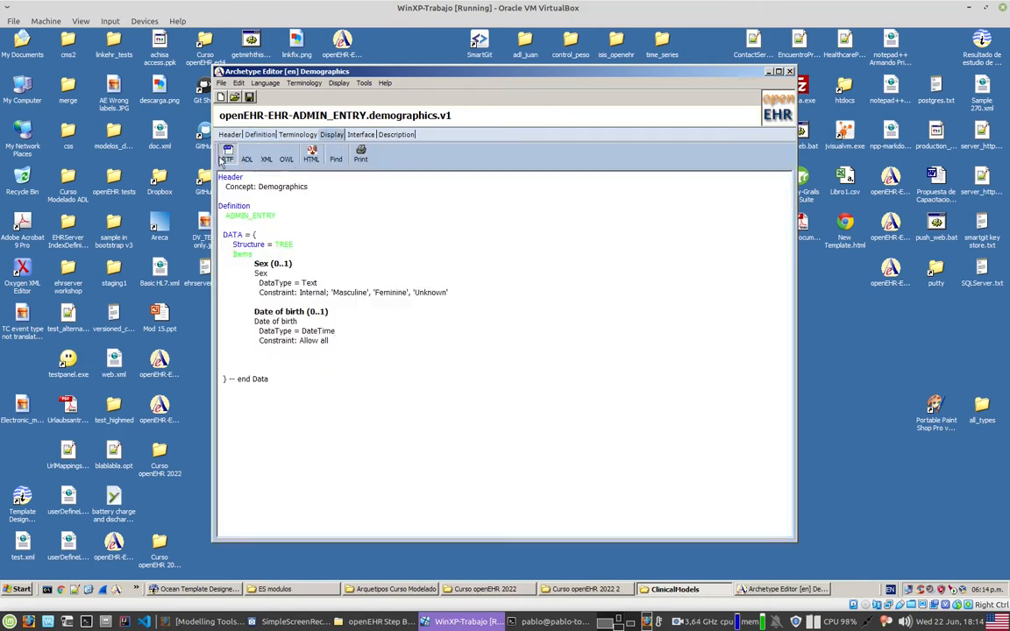
left_click(245, 156)
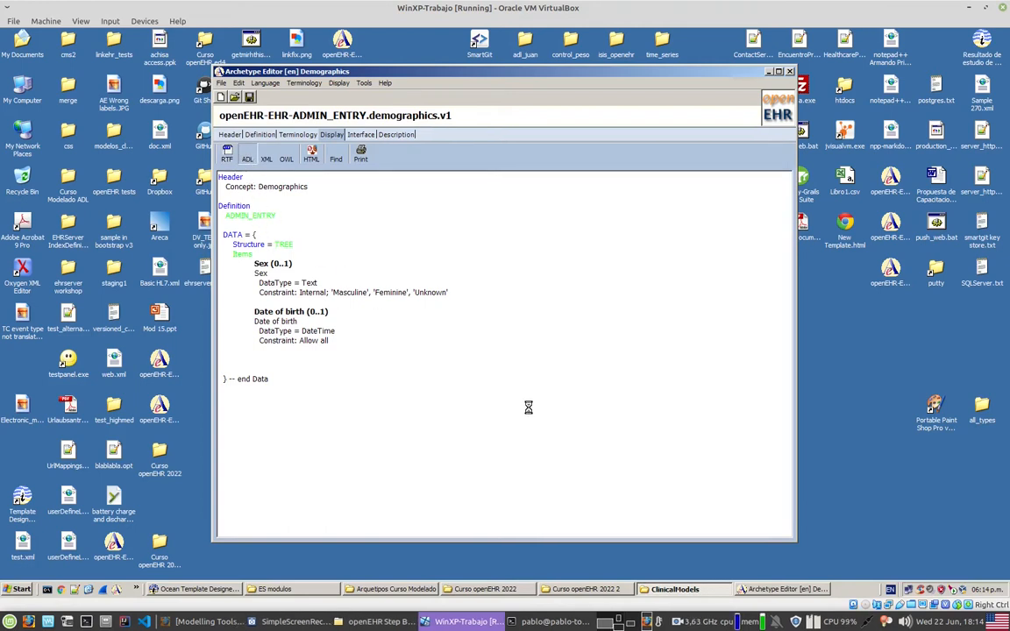
scroll(527, 405, "down", 8)
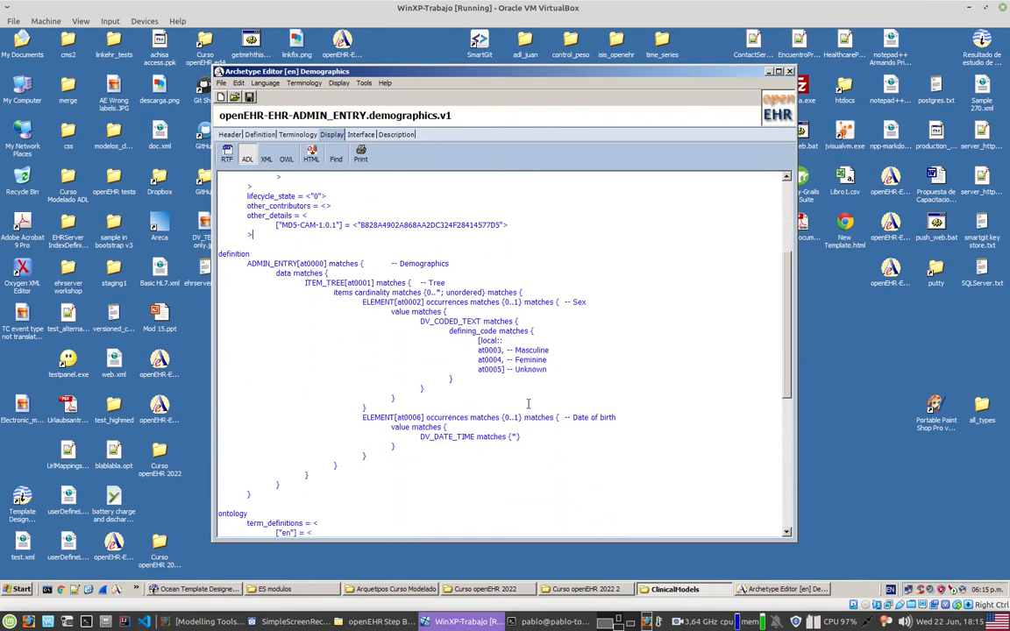
double_click(279, 263)
left_click_drag(362, 301, 386, 405)
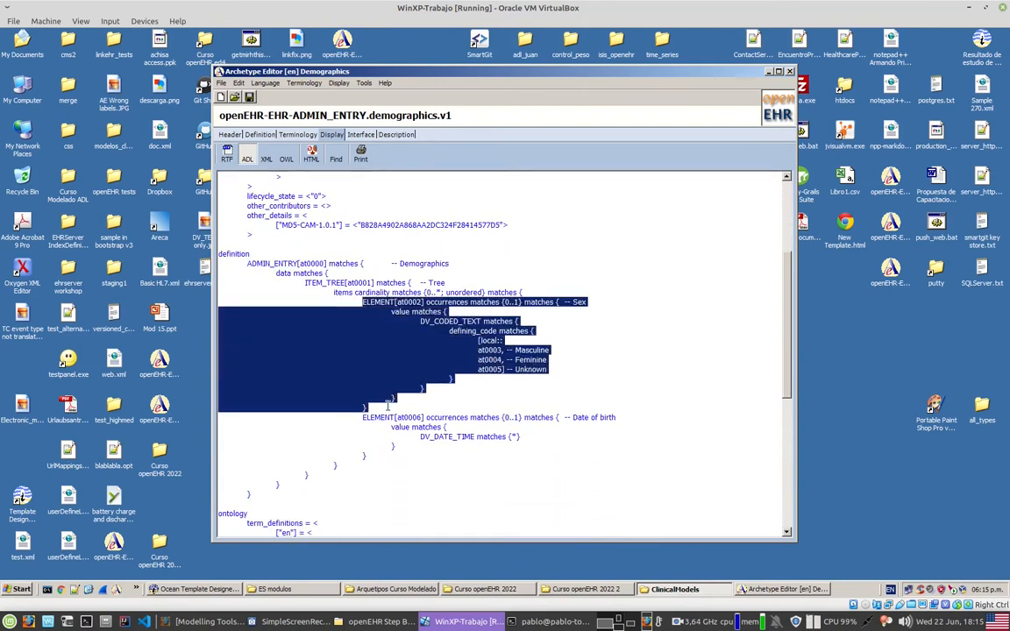
left_click(388, 406)
left_click_drag(565, 302, 589, 302)
left_click(554, 350)
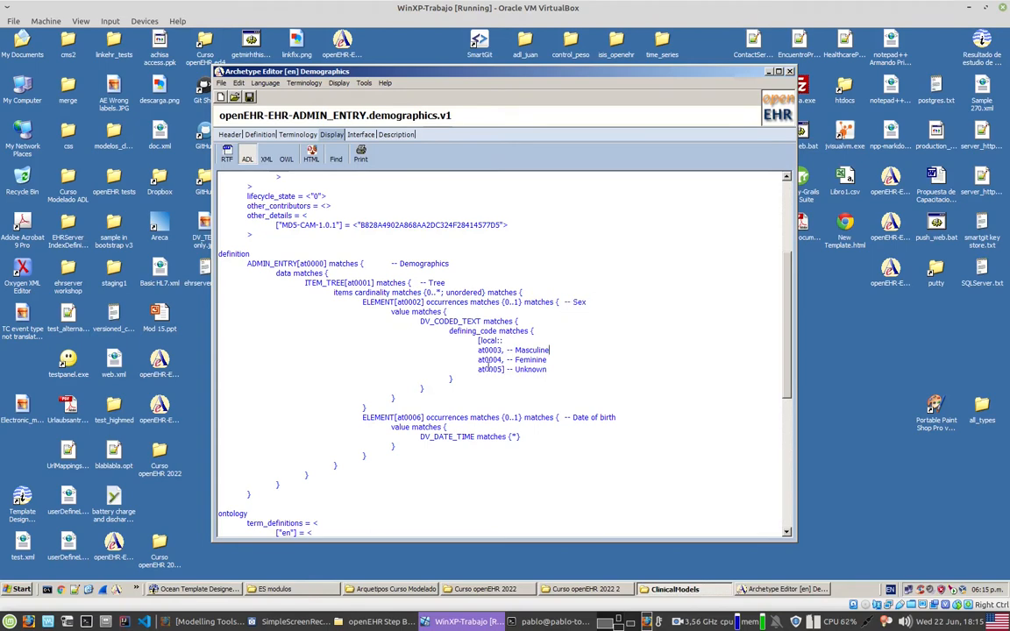
left_click_drag(513, 349, 550, 370)
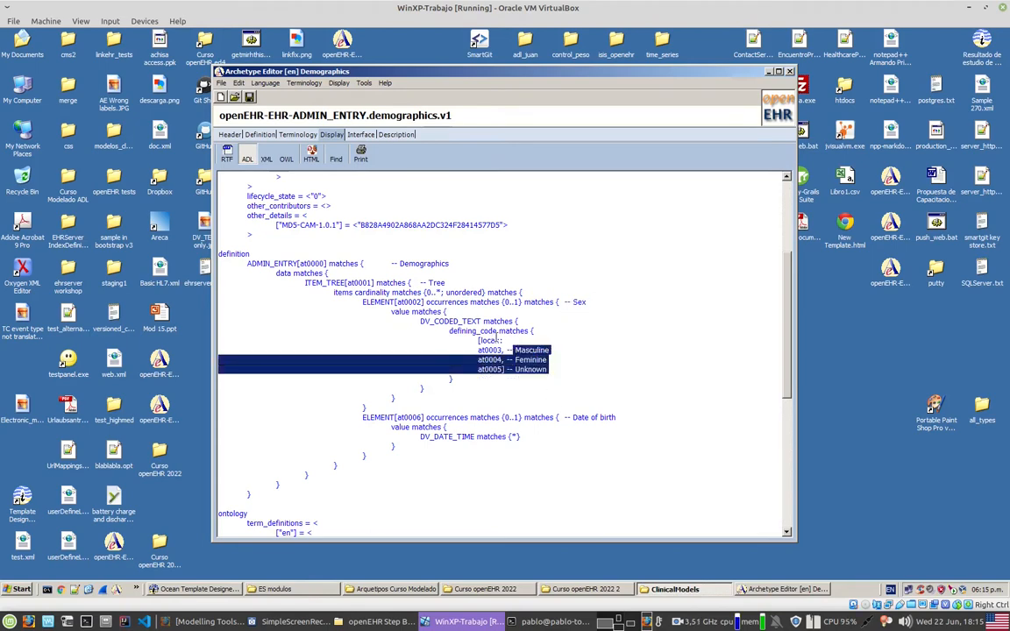
Step: Examine the Date of birth element's data type and the code definitions in the ontology section of the ADL
scroll(399, 374, "down", 2)
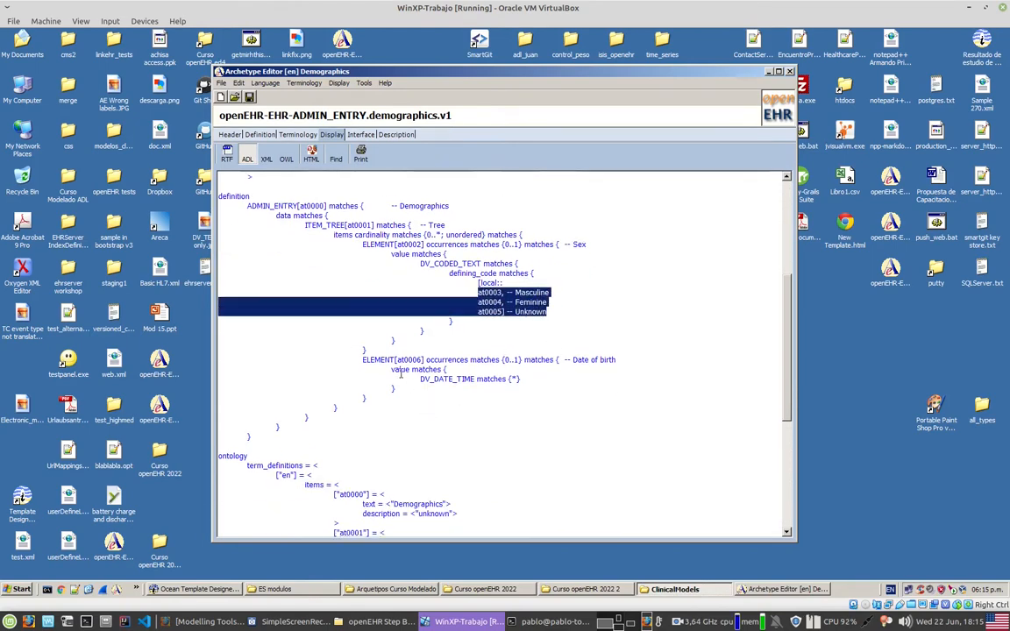
left_click_drag(378, 362, 379, 395)
left_click(468, 396)
double_click(447, 380)
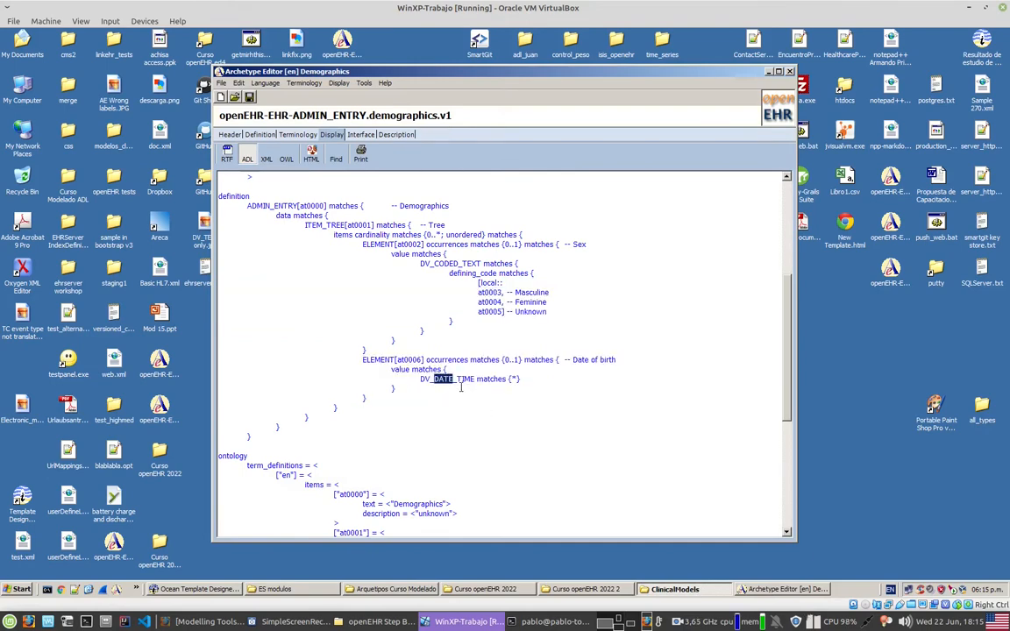
scroll(465, 392, "down", 9)
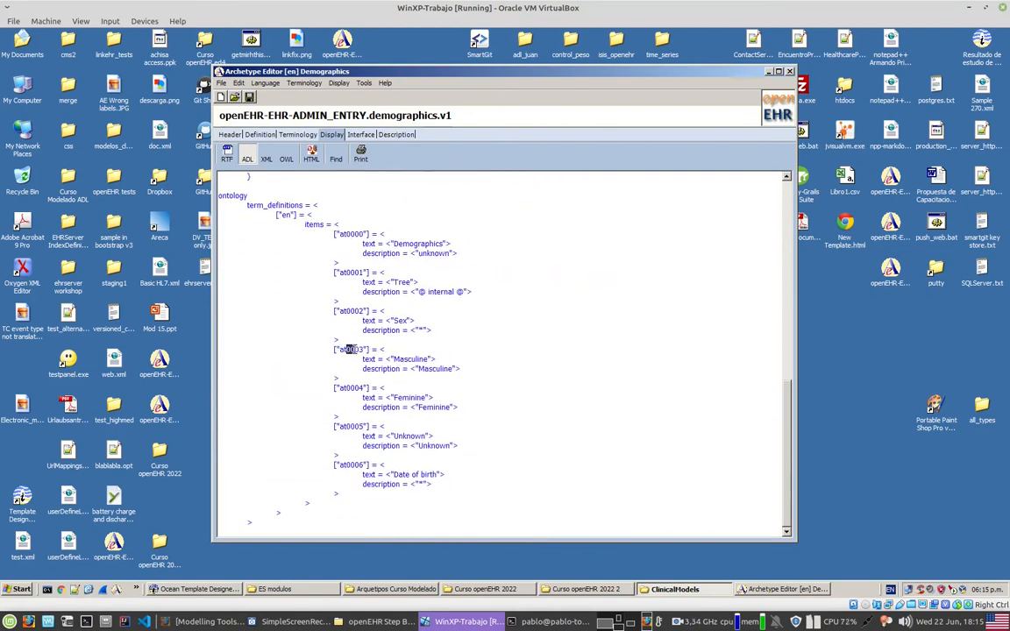
left_click_drag(393, 359, 340, 377)
left_click_drag(393, 398, 429, 456)
Step: Recheck the ADL from its header through the definition section, and view the archetype's header and description metadata
scroll(444, 476, "up", 4)
left_click_drag(791, 372, 766, 214)
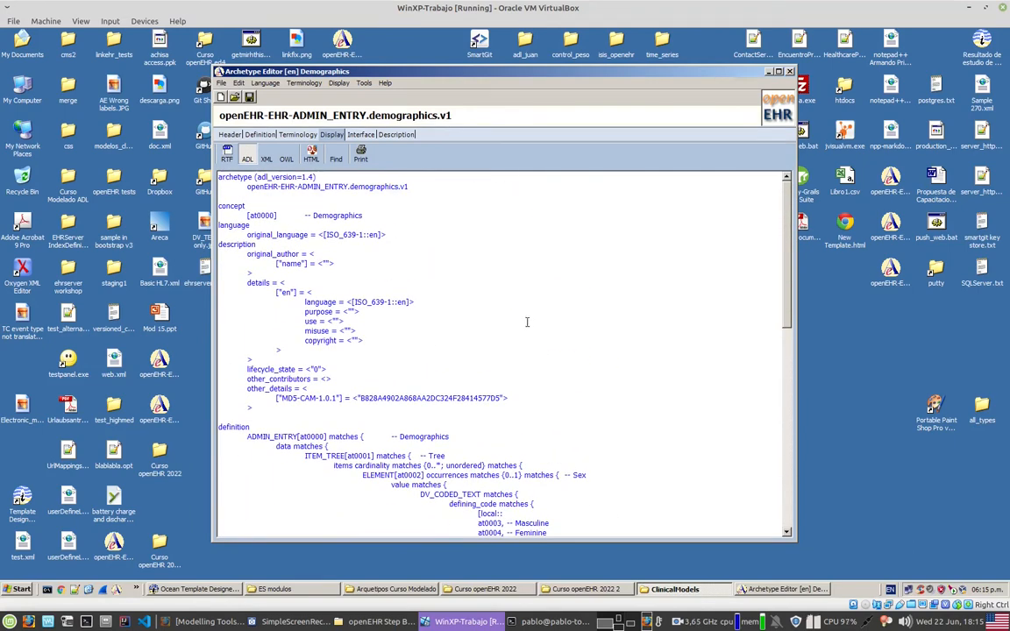
scroll(334, 334, "down", 5)
left_click_drag(289, 293, 389, 518)
left_click_drag(478, 379, 546, 395)
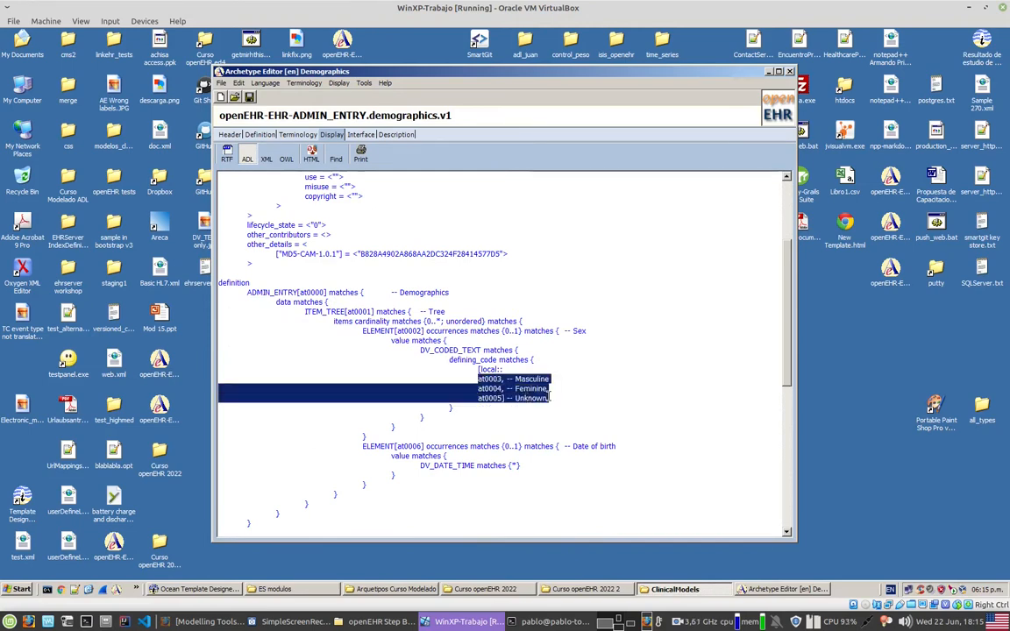
left_click(445, 370)
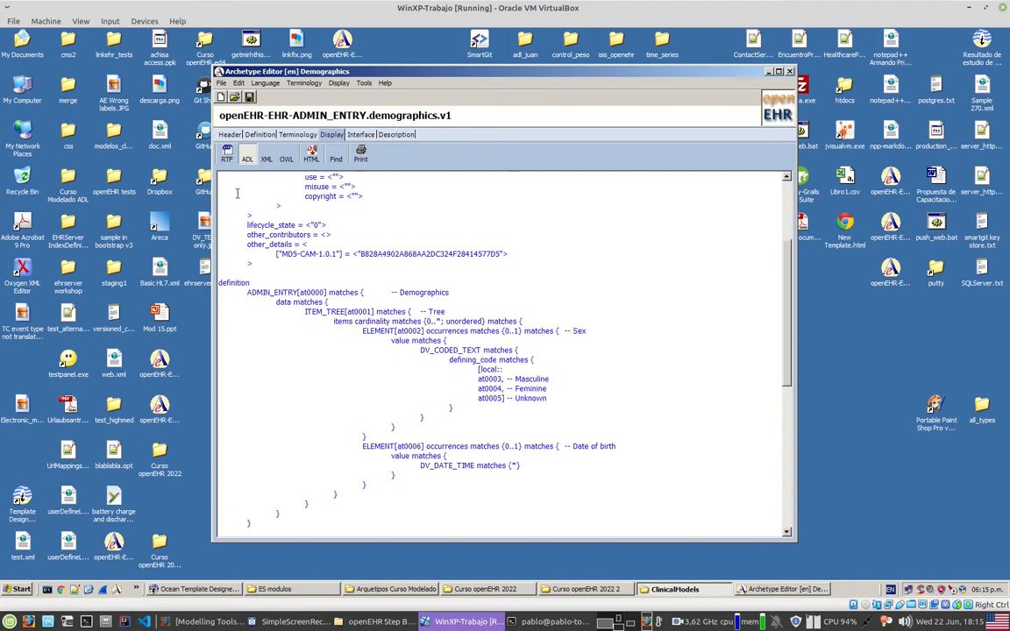
left_click(226, 134)
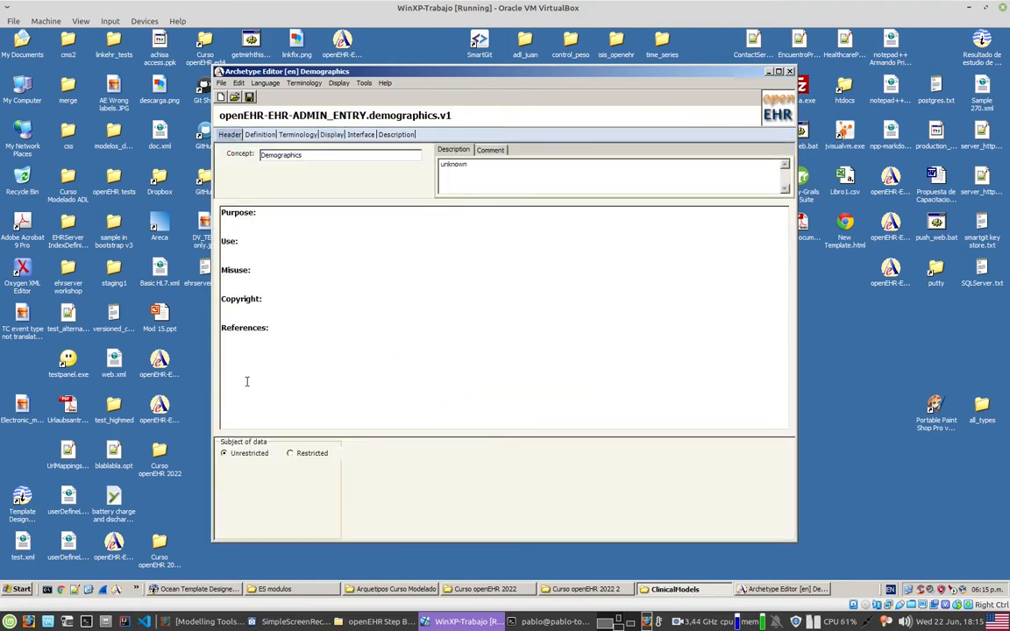
left_click(280, 242)
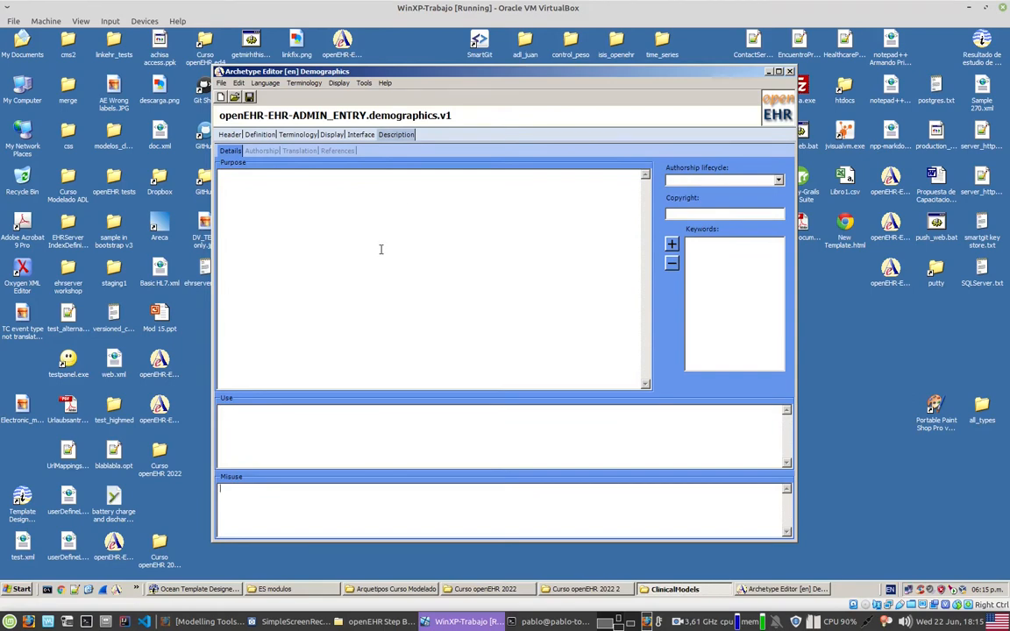
Step: Save the Demographics ADMIN_ENTRY archetype as ADL in the ClinicalModels folder inside openEHR Step By Step on the shared drive's Desktop
key("ctrl+s")
left_click(355, 294)
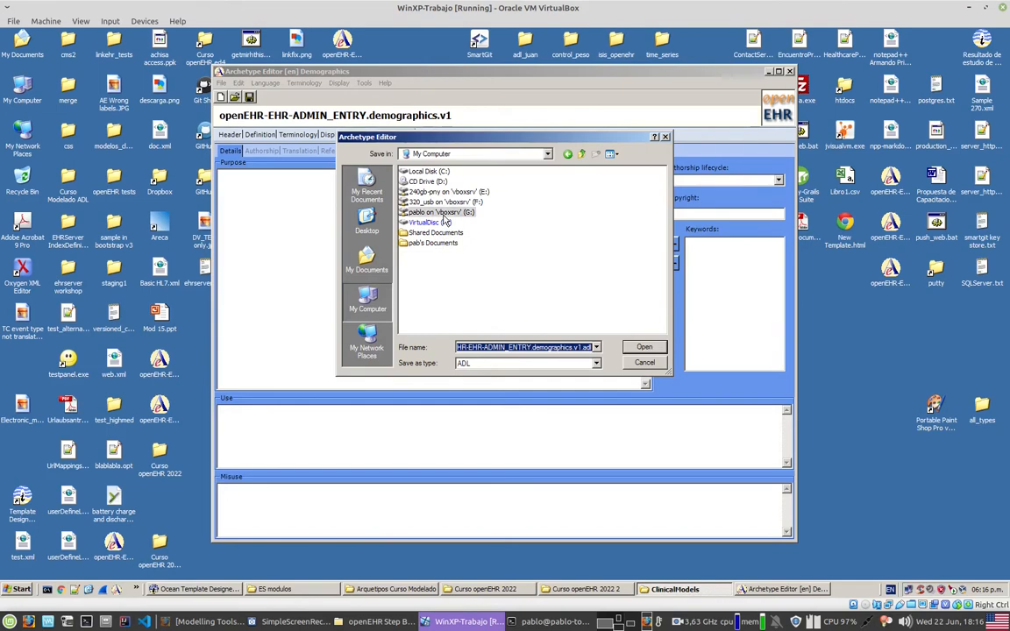
double_click(429, 212)
key("d")
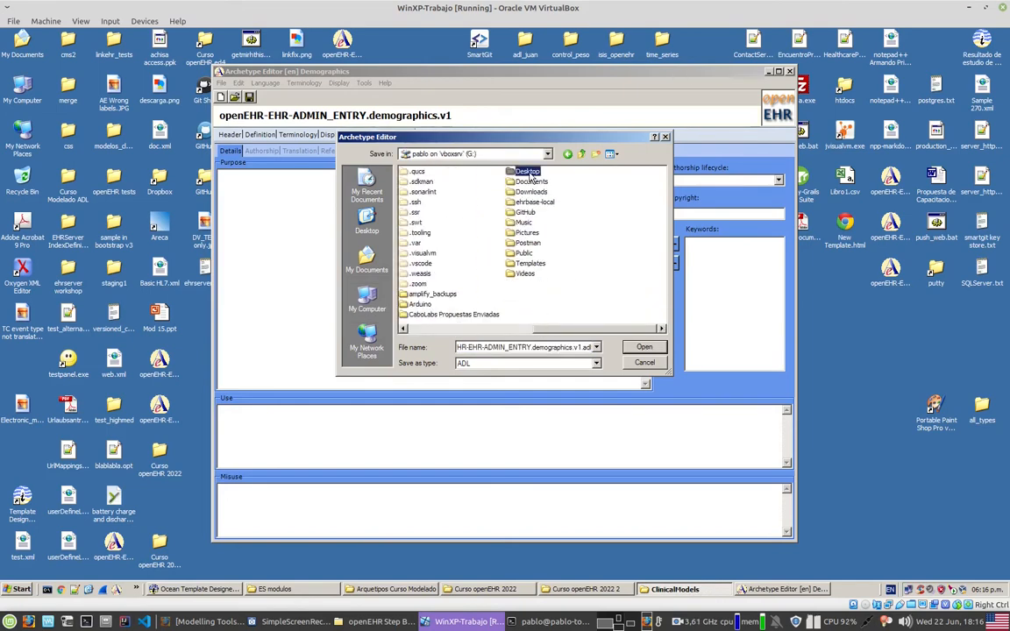
double_click(531, 174)
scroll(461, 296, "down", 2)
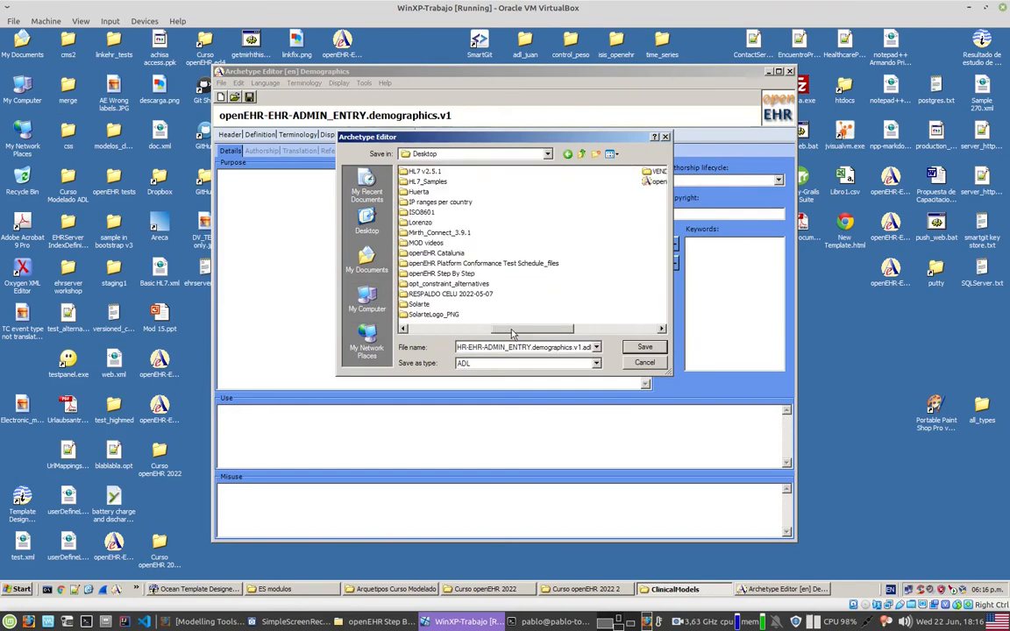
double_click(441, 273)
double_click(428, 181)
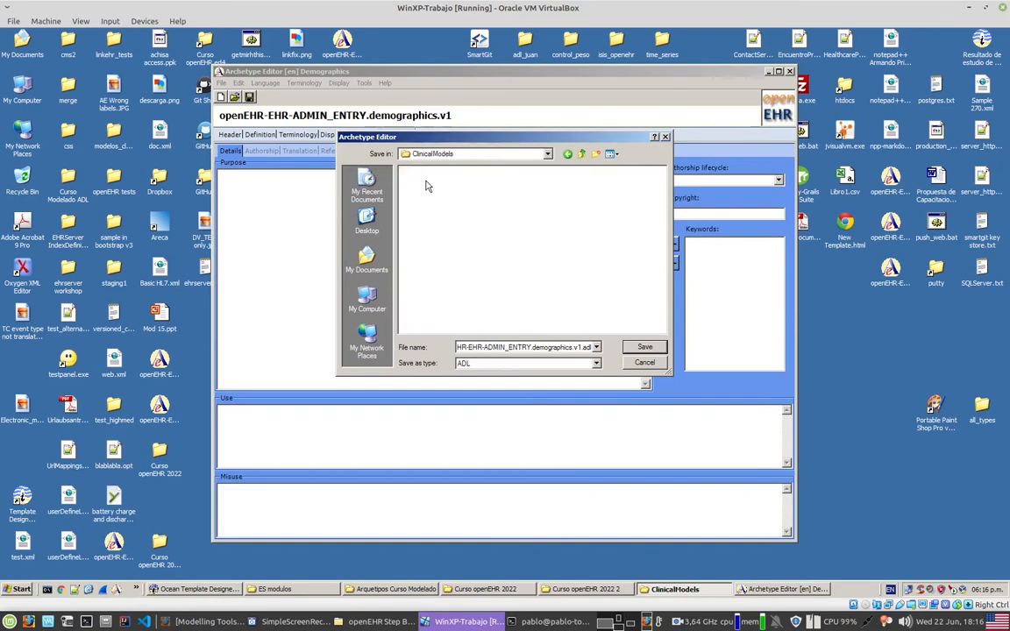
left_click(645, 348)
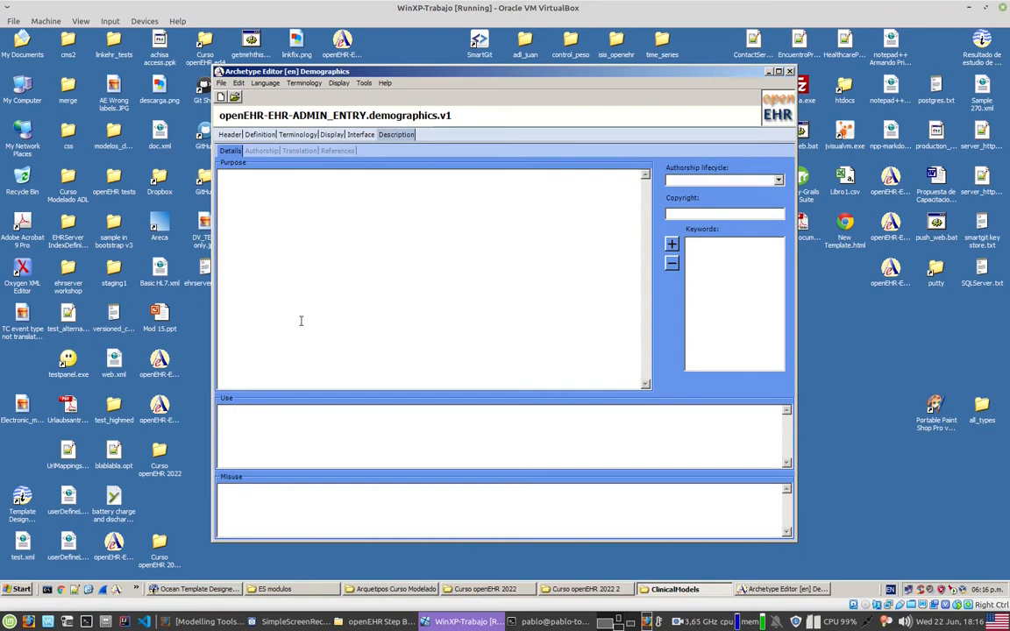
Step: Create a new openEHR-EHR archetype with component COMPOSITION and short concept label demographics
left_click(220, 97)
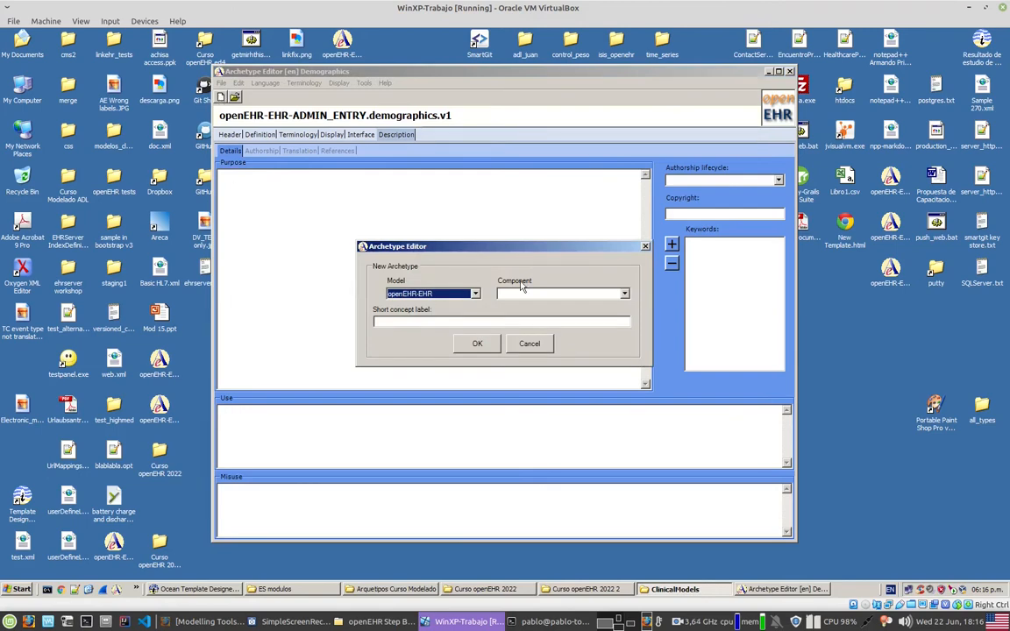
left_click(624, 295)
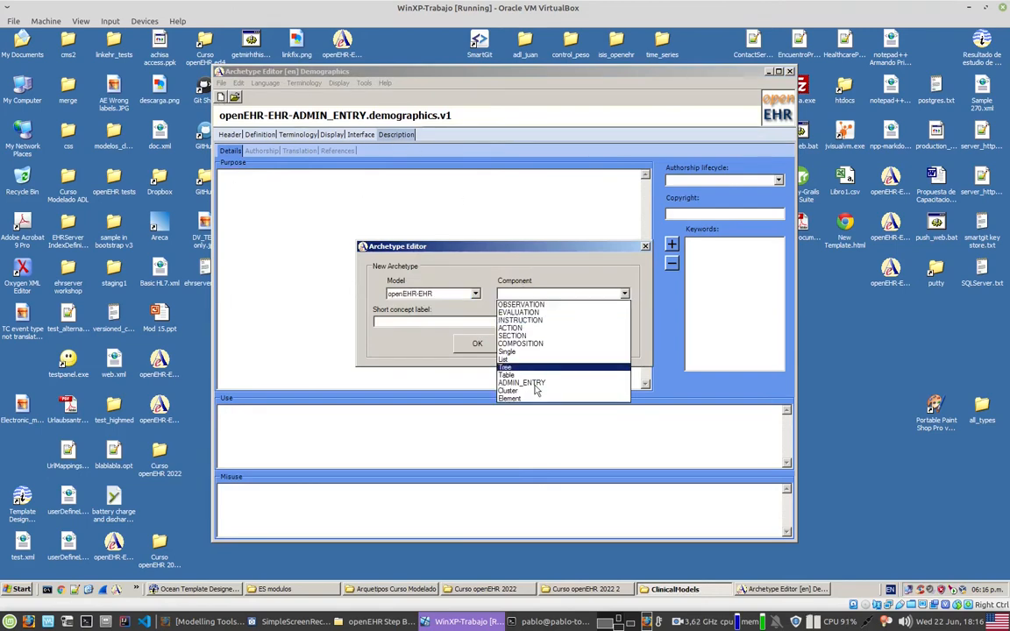
left_click(565, 345)
type("demographics")
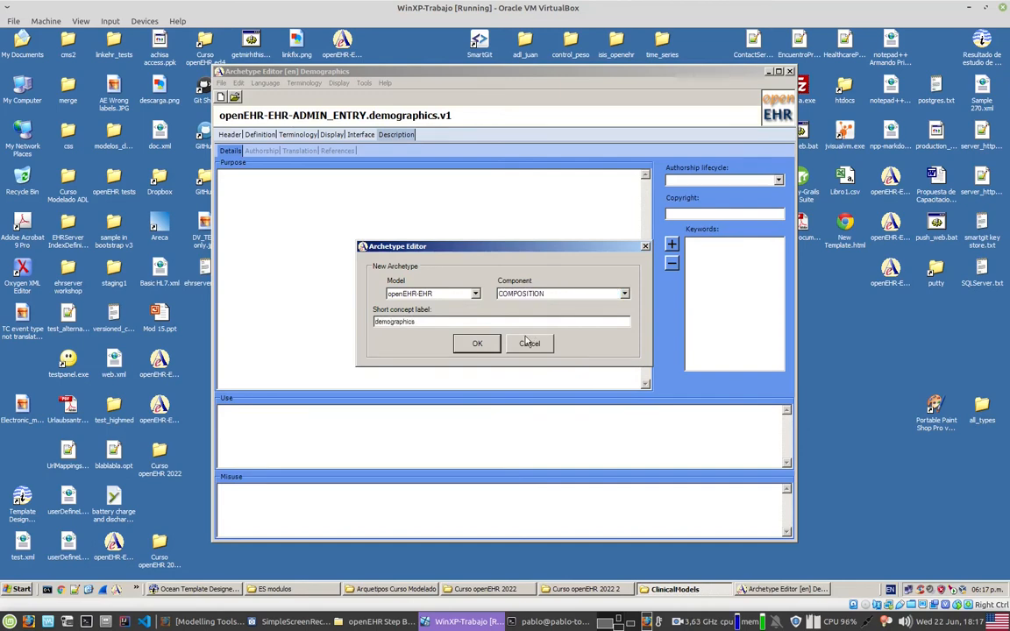
left_click(473, 343)
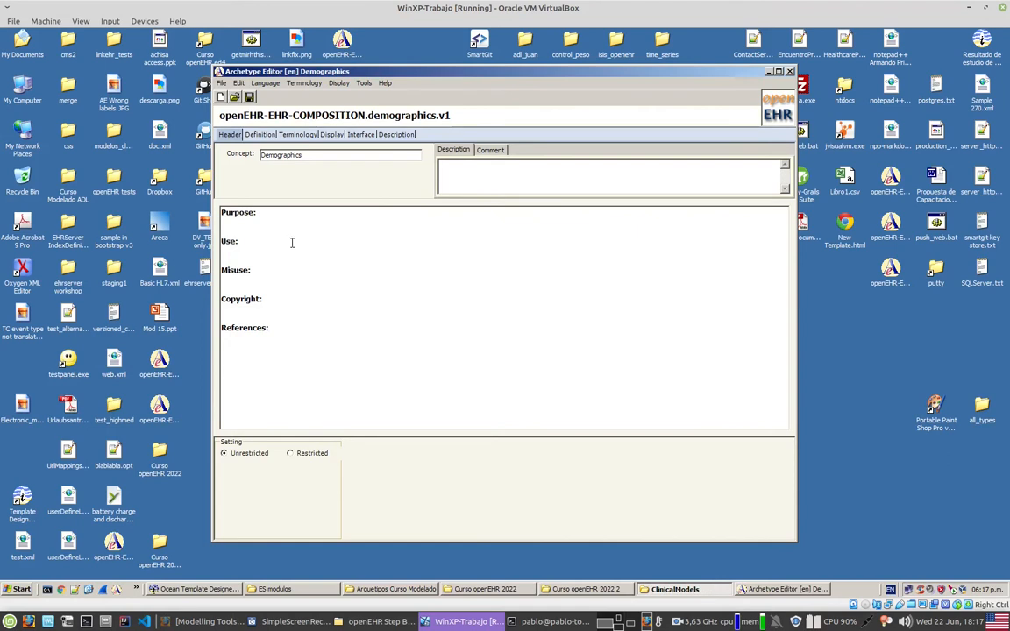
left_click(244, 263)
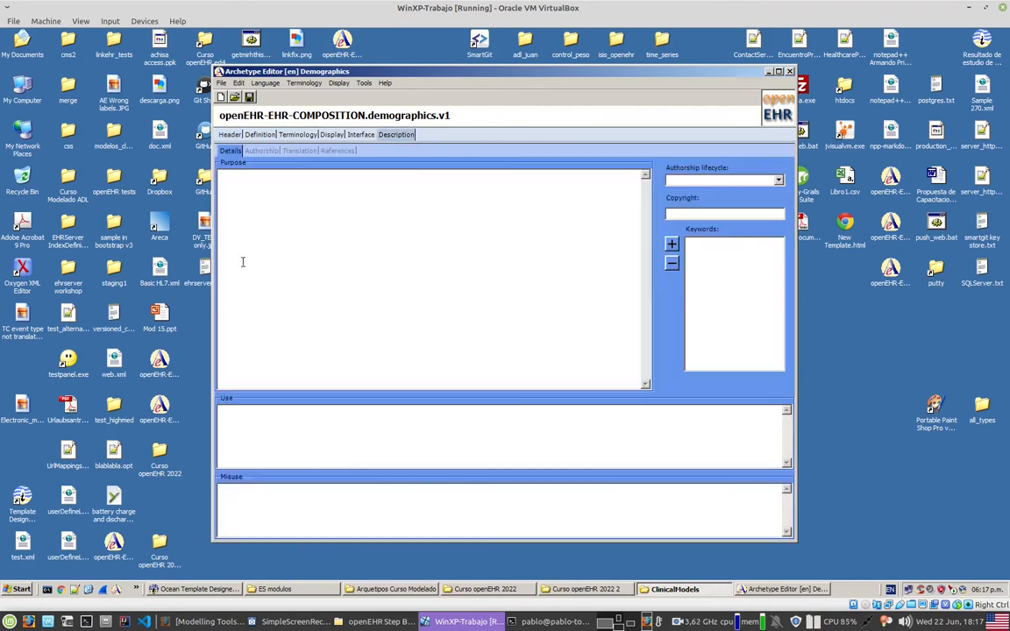
Step: Add an Administration entry slot named Demographics to the content of the COMPOSITION definition
left_click(260, 134)
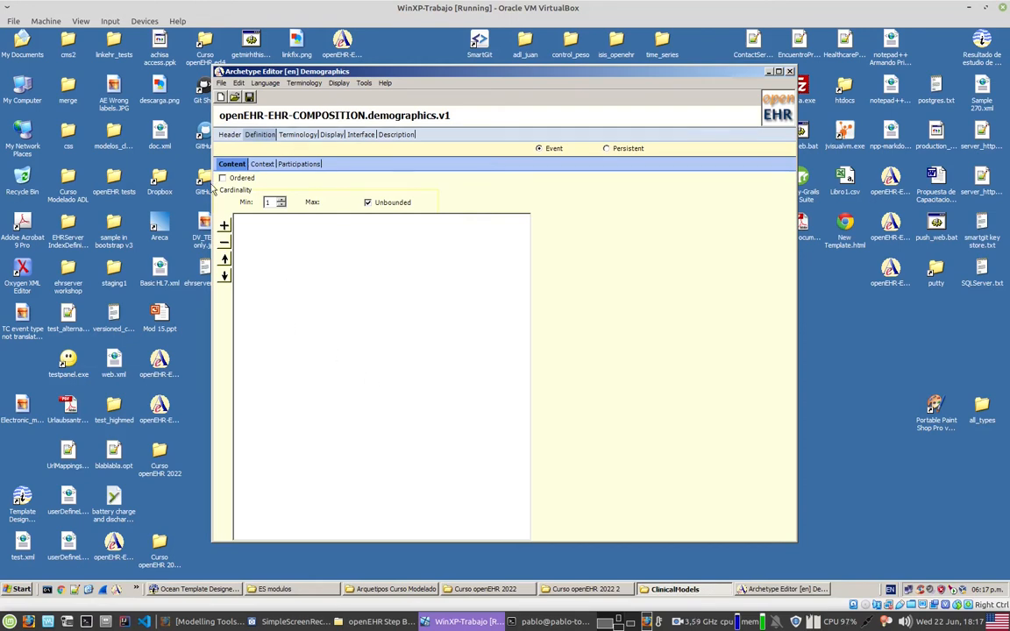
left_click(231, 166)
left_click(224, 227)
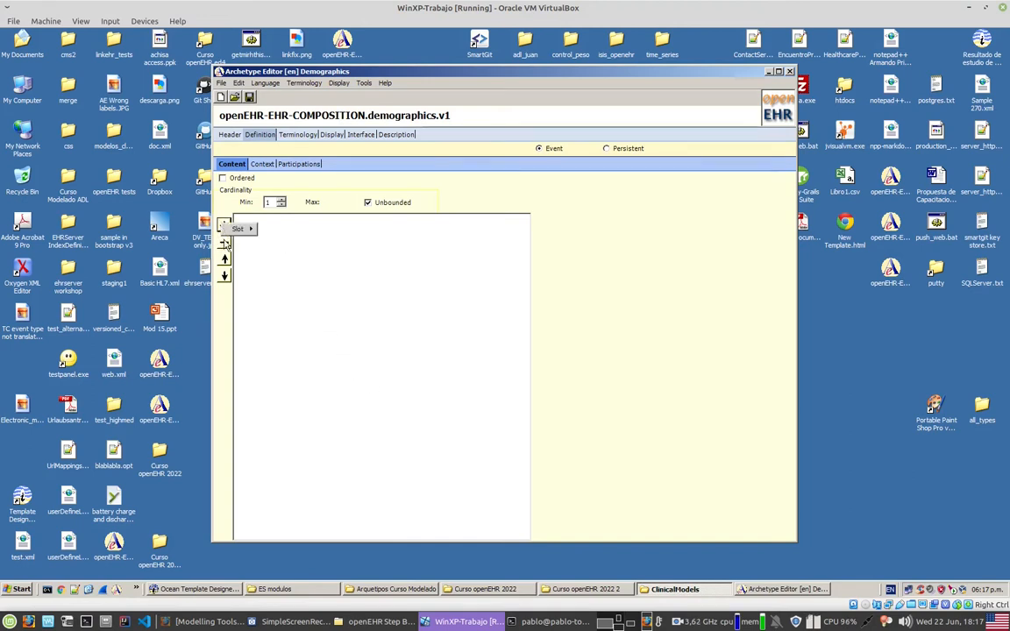
mouse_move(237, 238)
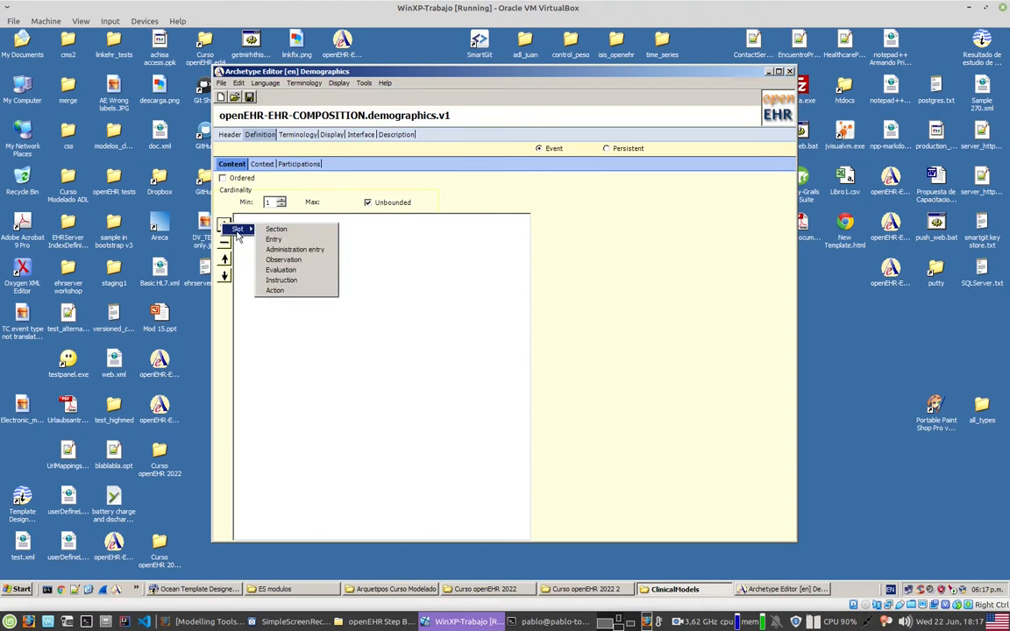
left_click(302, 251)
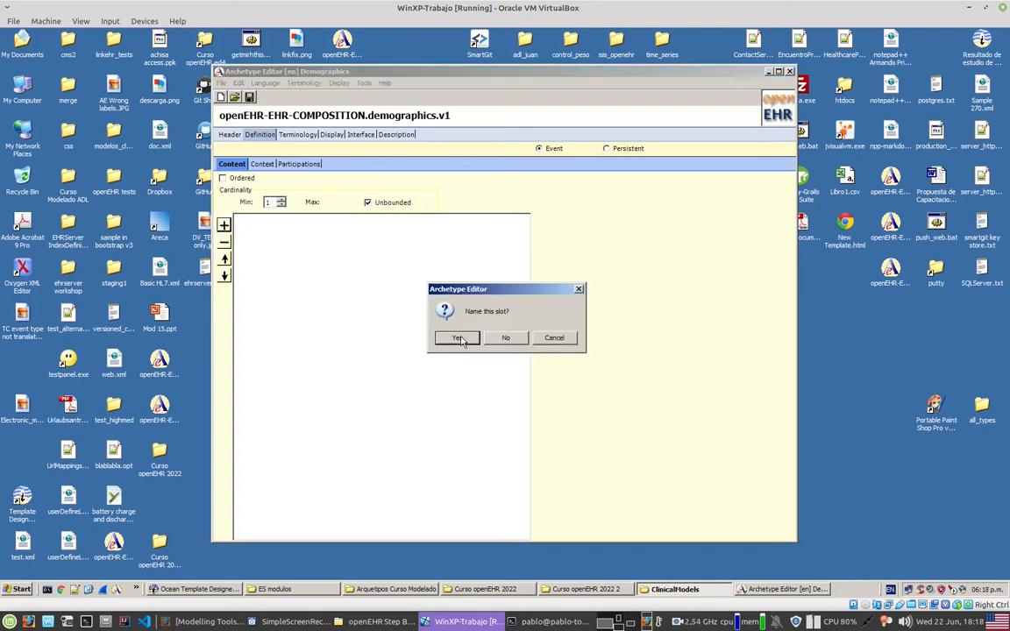
left_click(457, 339)
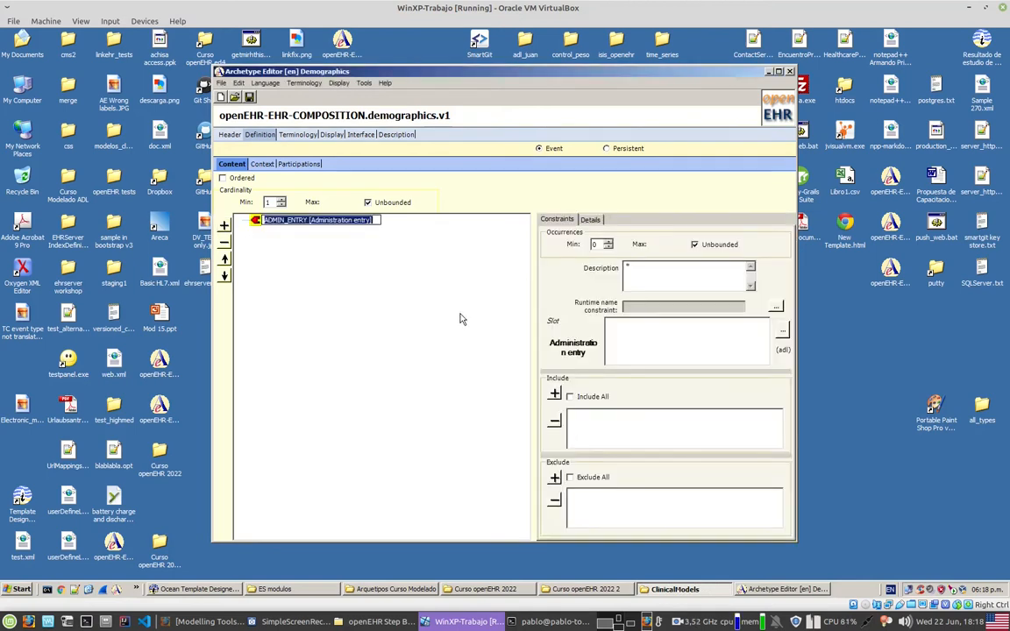
type("Demograp")
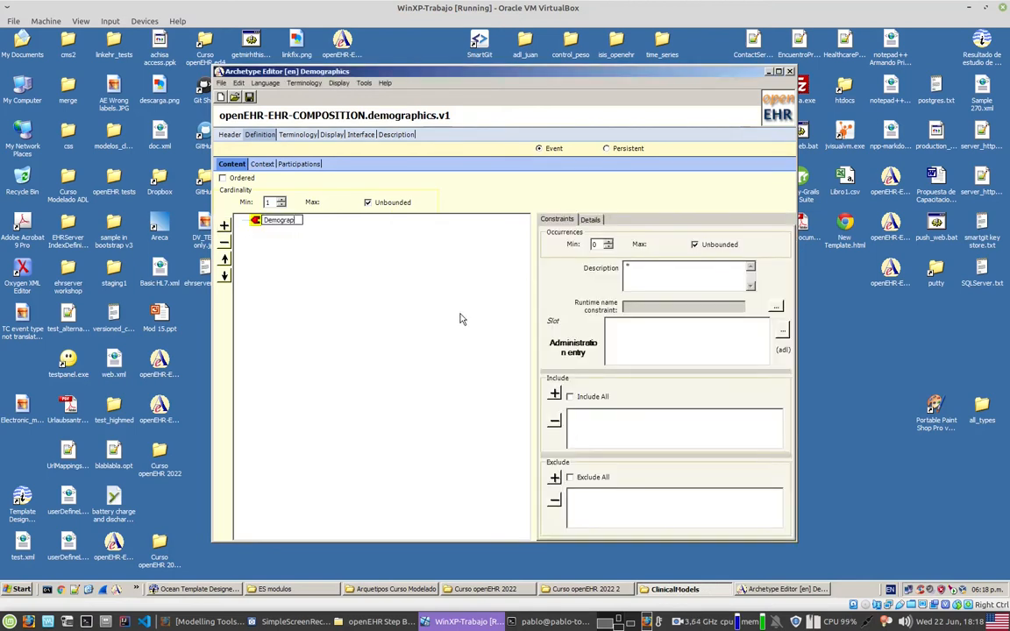
type("hics")
key("Return")
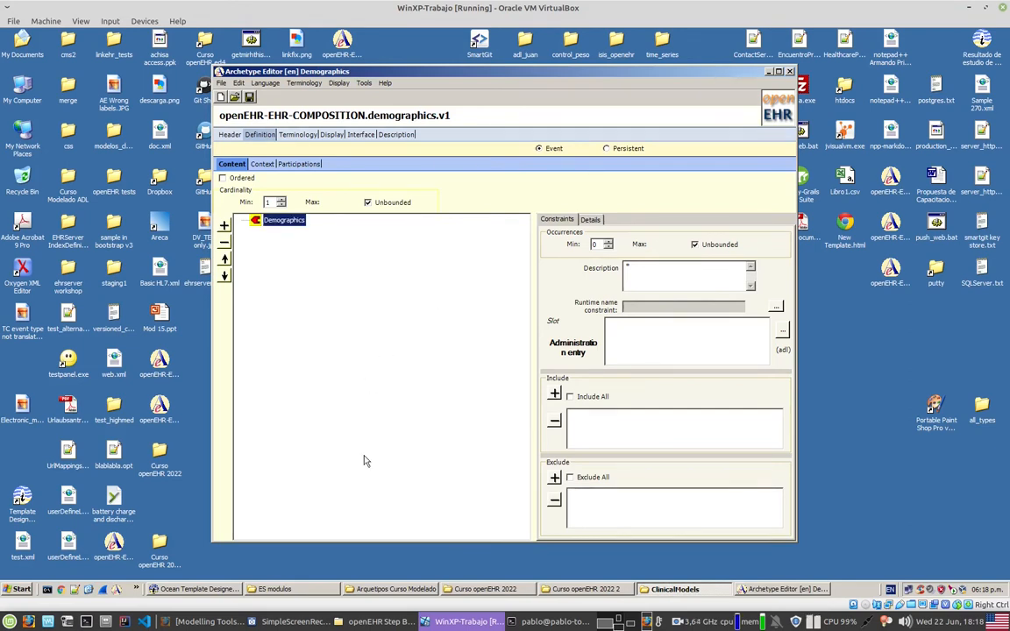
Step: Include openEHR-EHR-ADMIN_ENTRY.demographics.v1.adl from the ClinicalModels folder as an allowed archetype in the Demographics slot, without its specialisations
left_click(783, 333)
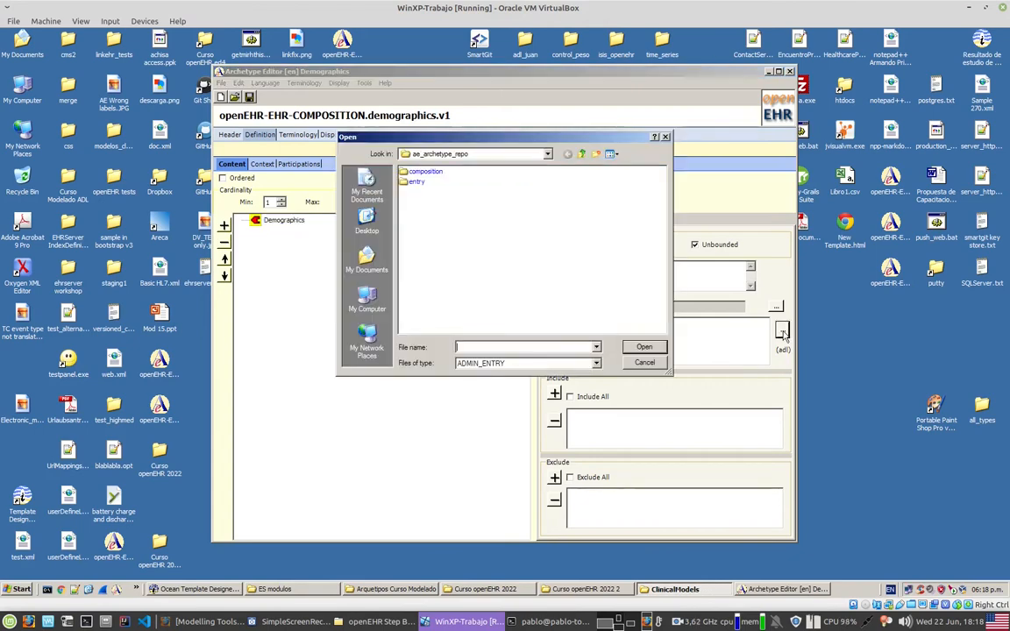
left_click(366, 300)
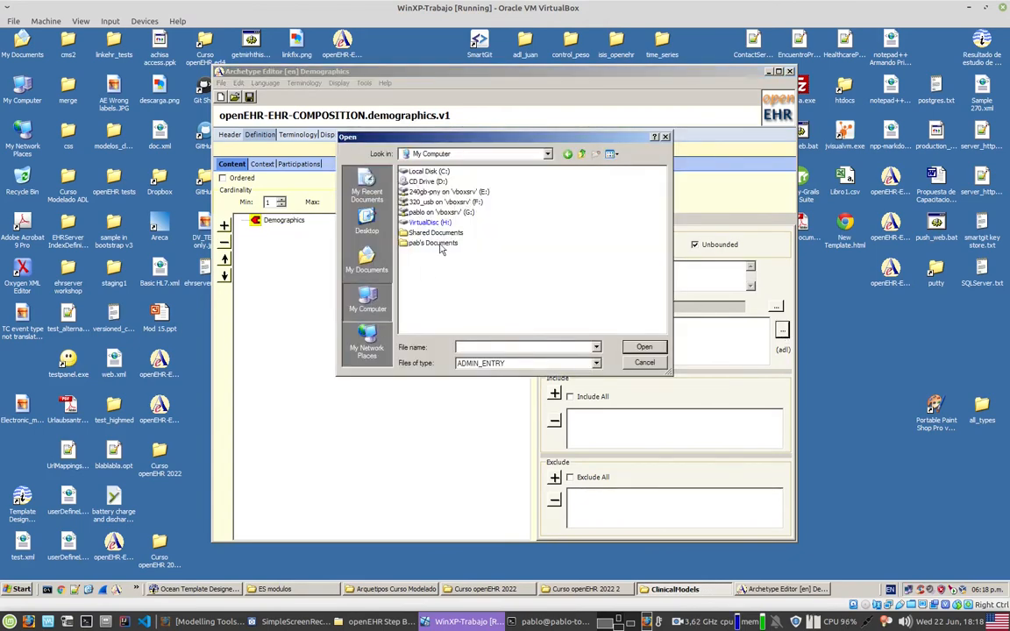
double_click(443, 219)
key("d")
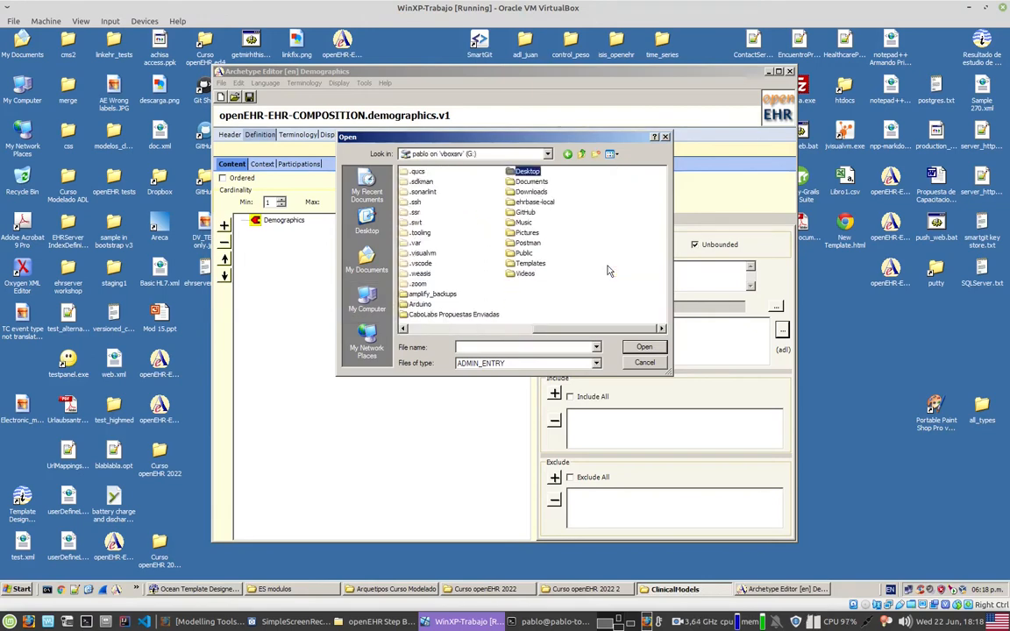
double_click(538, 174)
key("o")
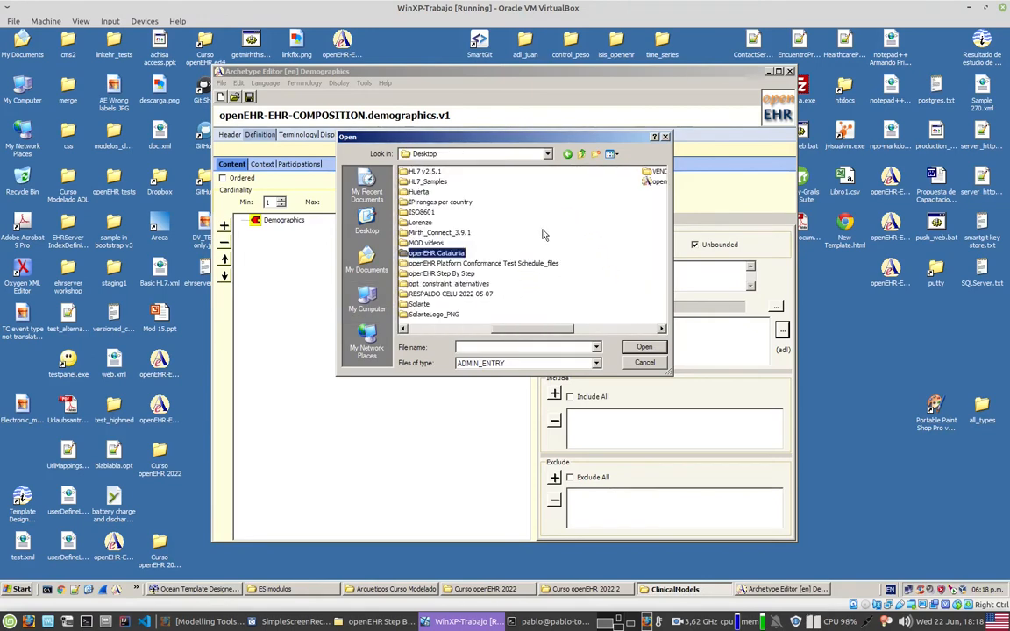
double_click(454, 273)
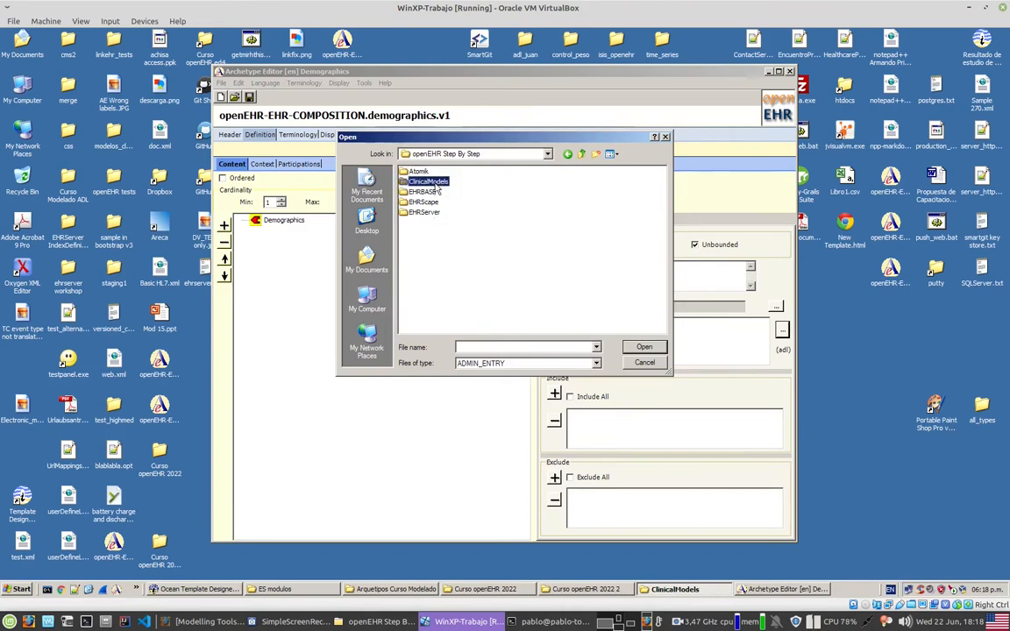
double_click(469, 197)
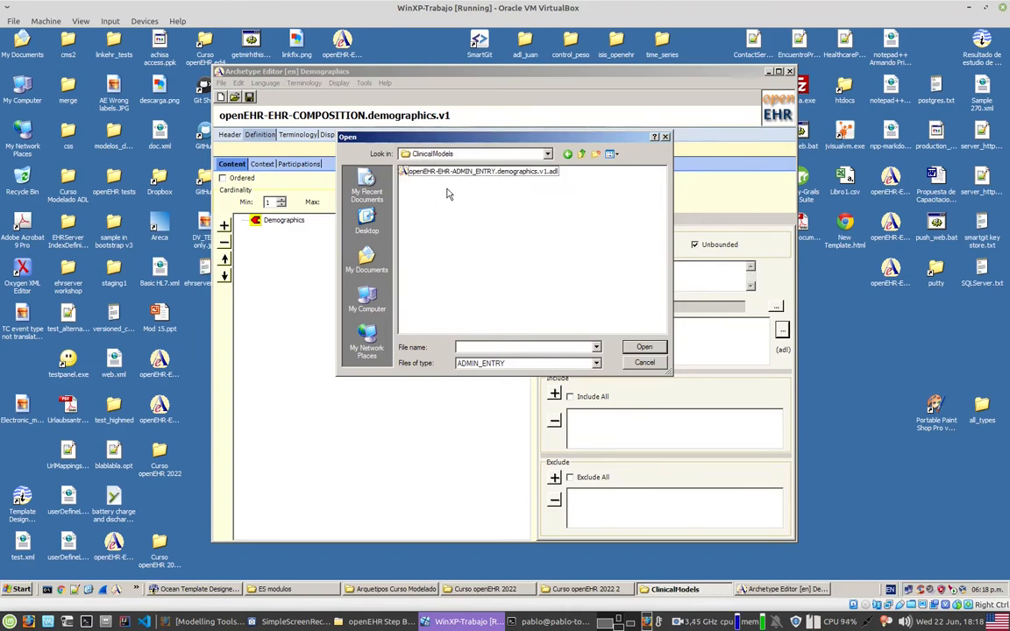
left_click(469, 174)
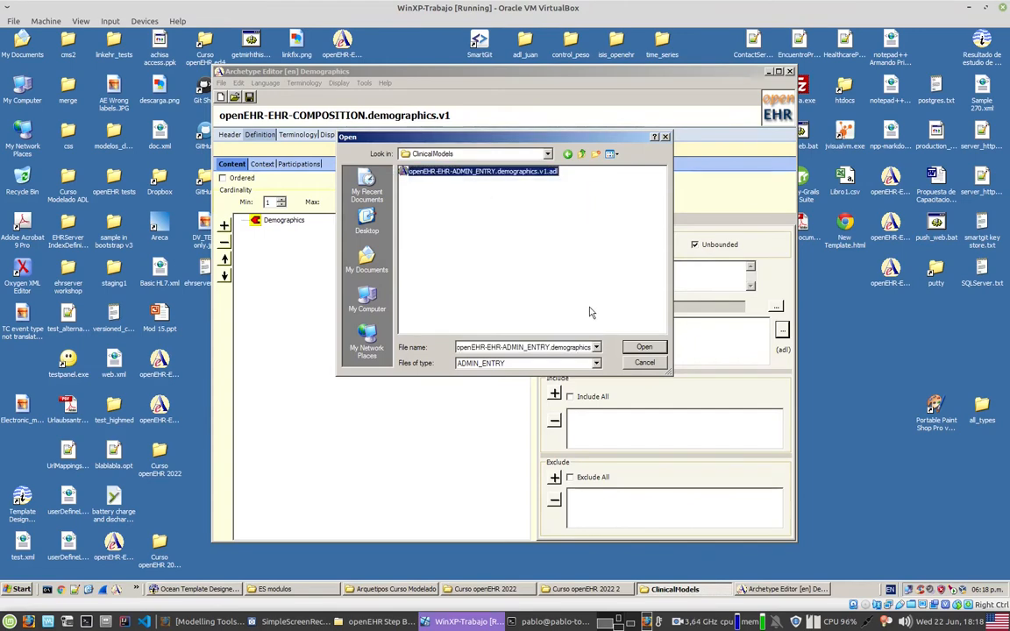
left_click(644, 348)
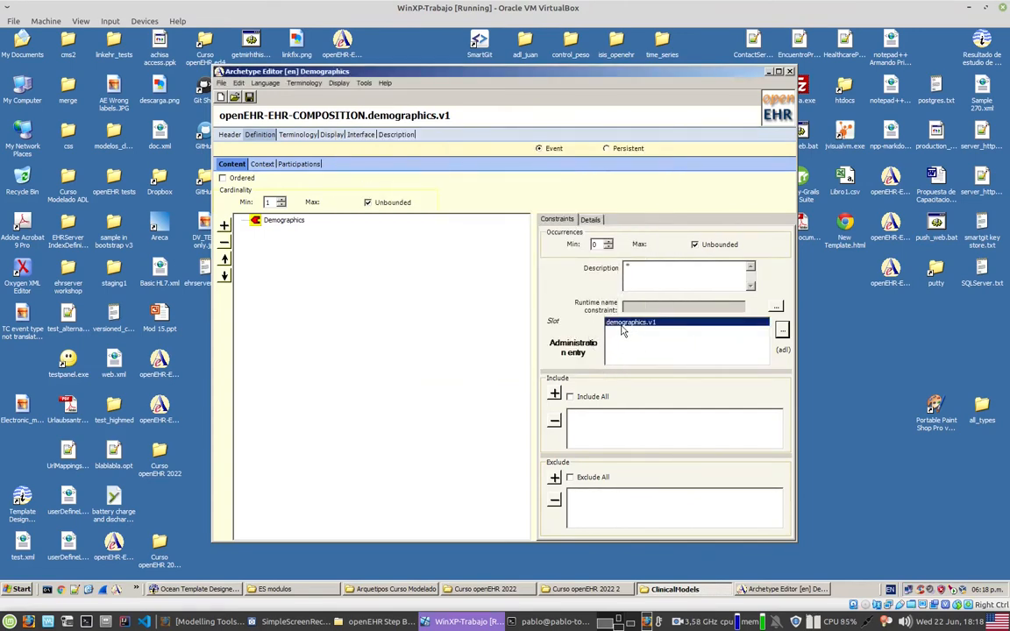
left_click(555, 396)
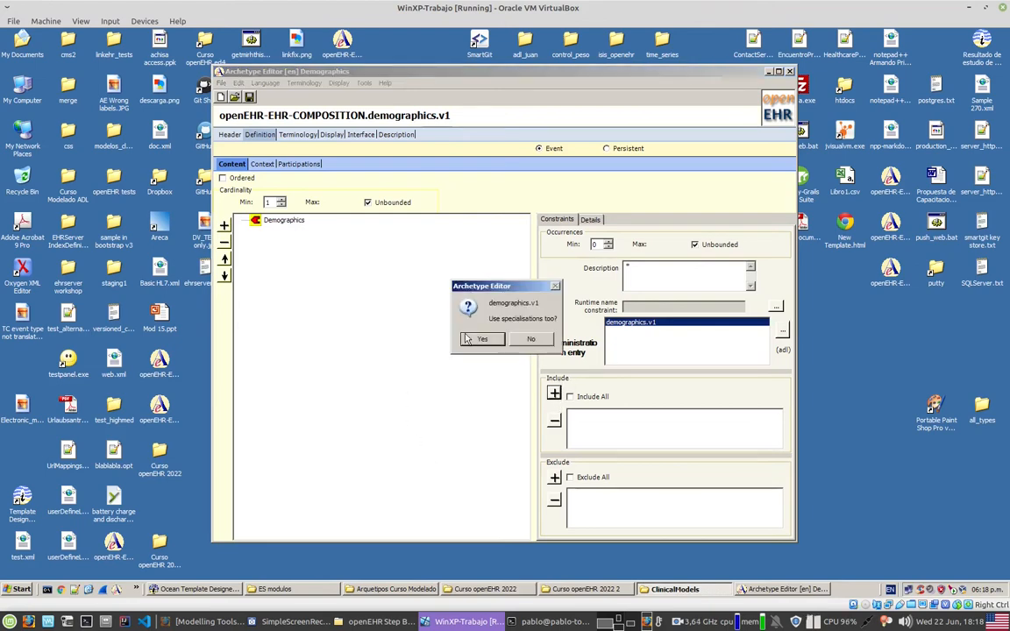
left_click(531, 341)
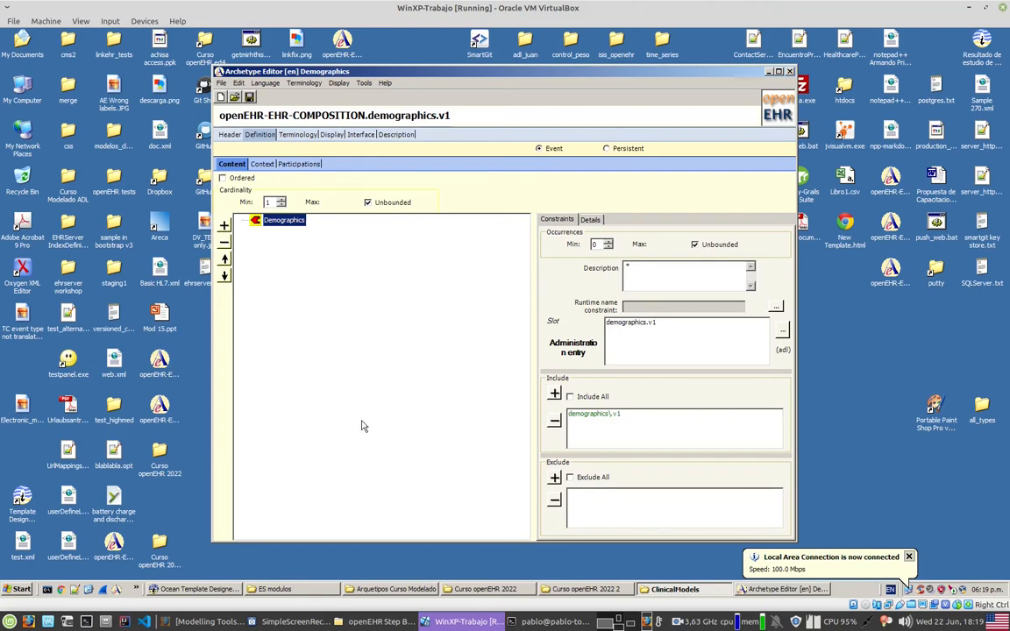
Step: Display the COMPOSITION archetype as ADL and examine its header, description metadata, root definition and content attribute
left_click(332, 136)
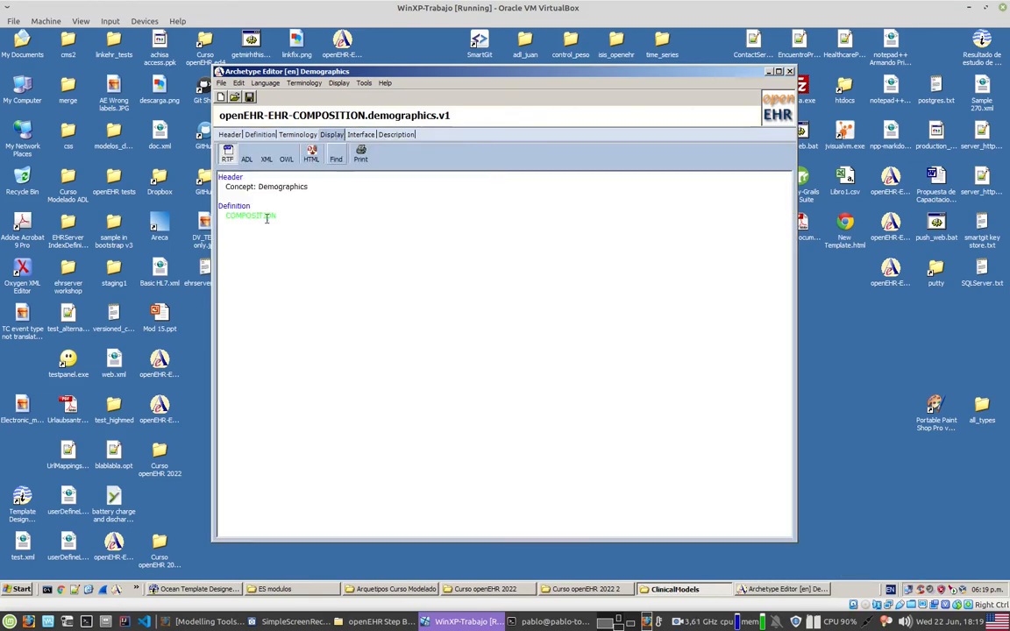
left_click(246, 158)
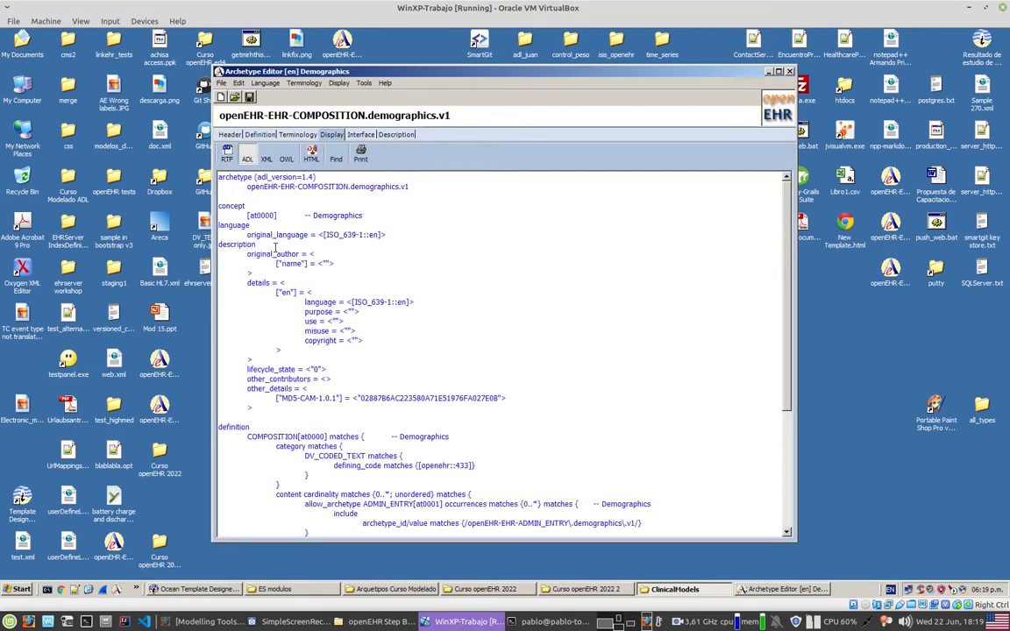
left_click_drag(478, 190, 544, 381)
left_click_drag(786, 319, 787, 339)
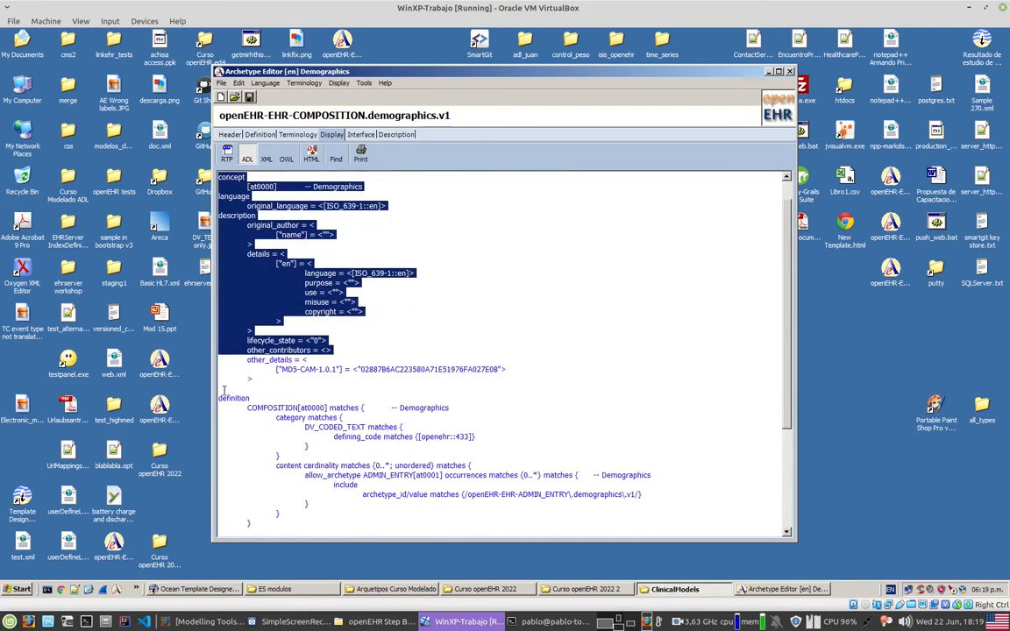
left_click_drag(221, 391, 377, 459)
left_click(380, 468)
left_click_drag(277, 467, 297, 470)
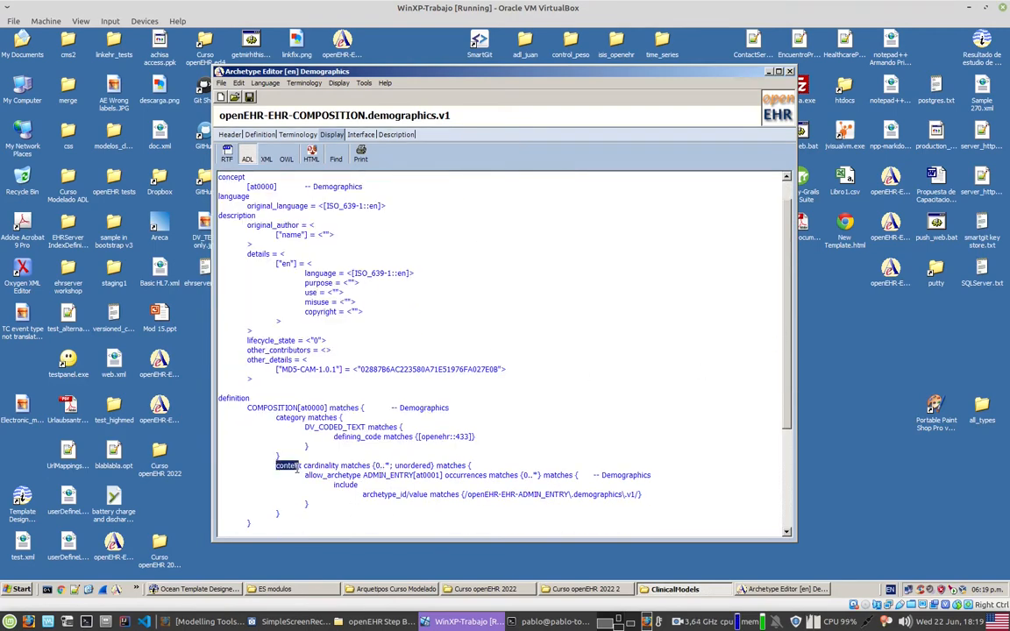
left_click_drag(247, 407, 287, 410)
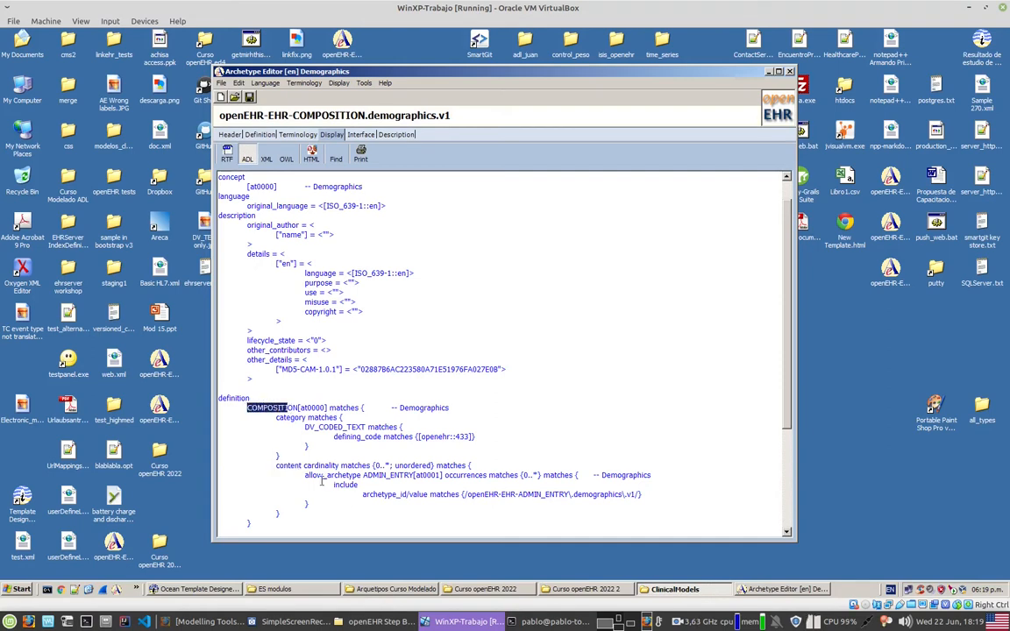
Step: Examine the ADMIN_ENTRY slot in the ADL definition, including the archetype ID constraint that it allows
left_click_drag(306, 477, 425, 494)
left_click(381, 487)
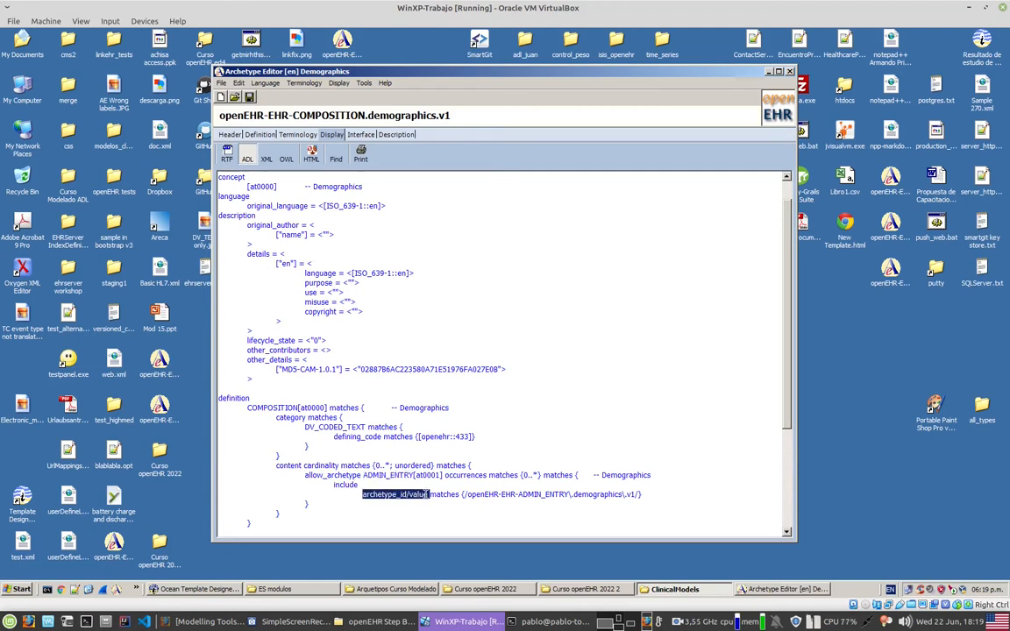
left_click_drag(467, 495, 637, 496)
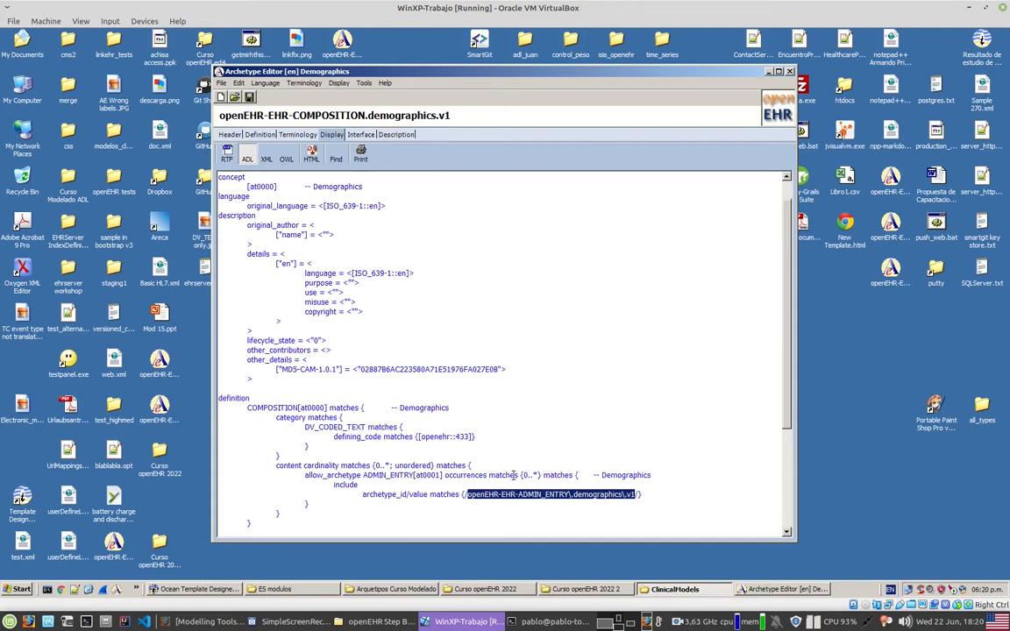
scroll(572, 476, "down", 5)
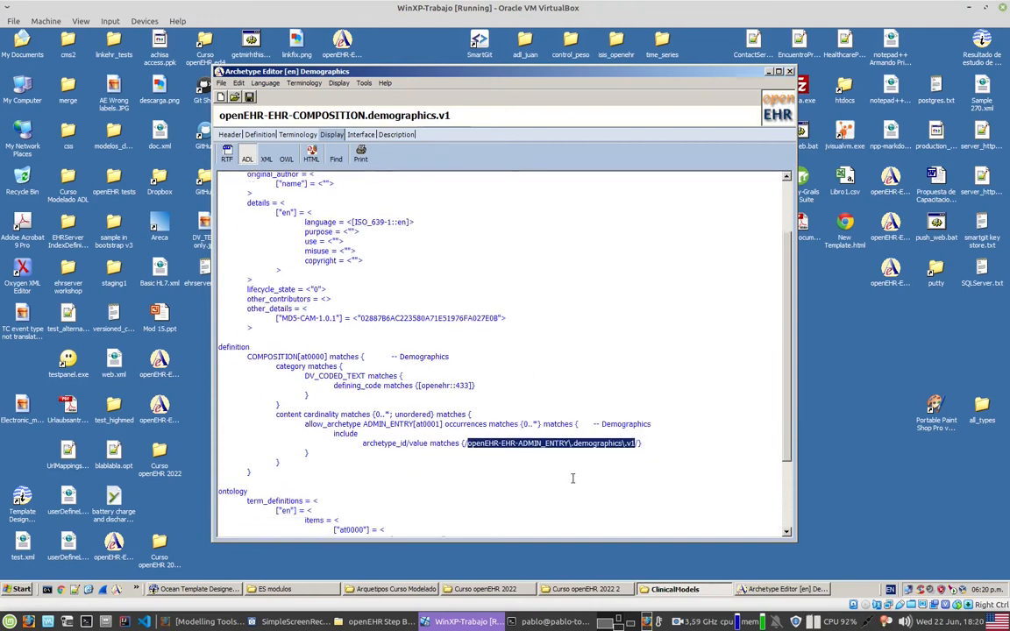
Step: Save the archetype as openEHR-EHR-COMPOSITION.demographics.v1.adl in ClinicalModels and check both ADL files in that folder from the host's file manager
left_click(252, 96)
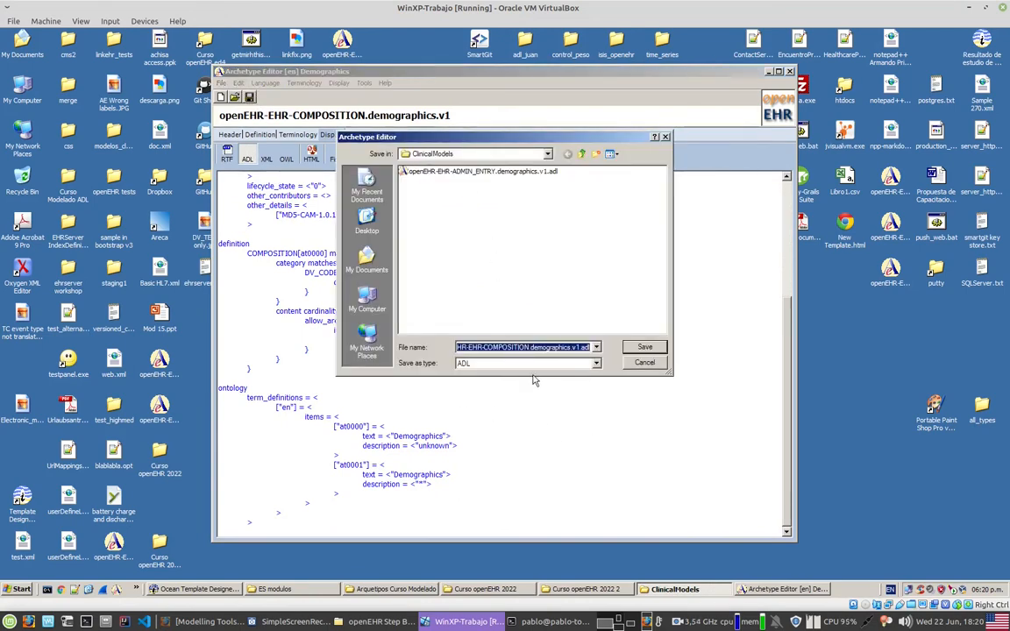
left_click(645, 348)
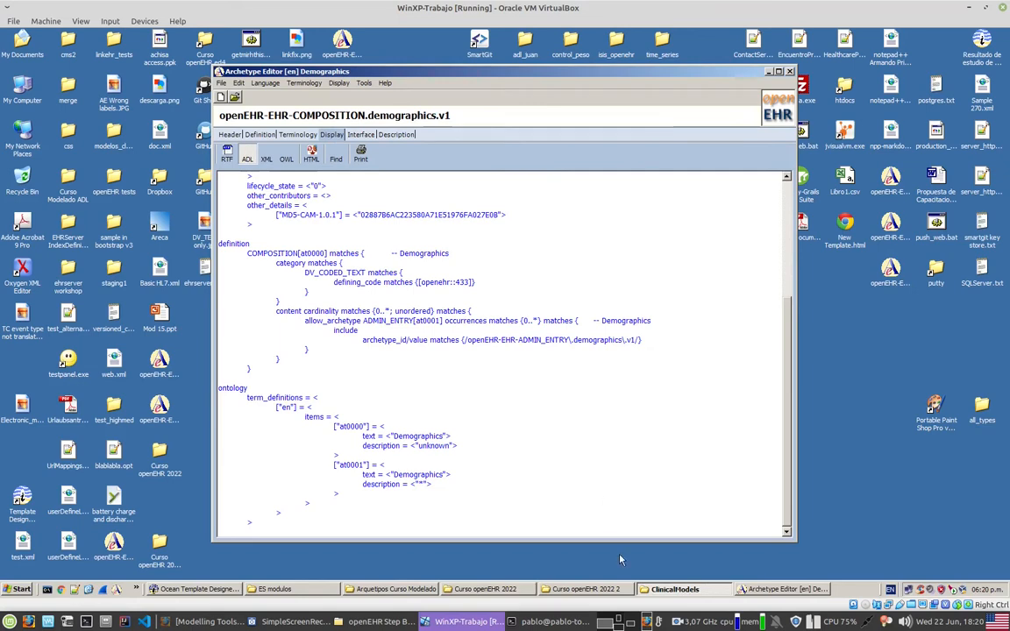
left_click(379, 622)
double_click(147, 101)
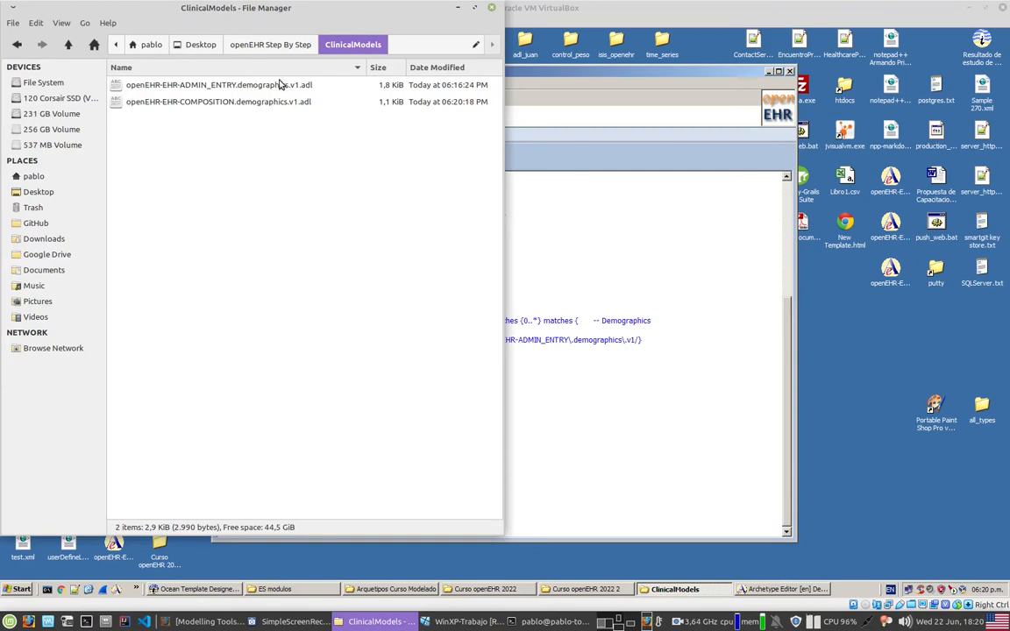
left_click(184, 101)
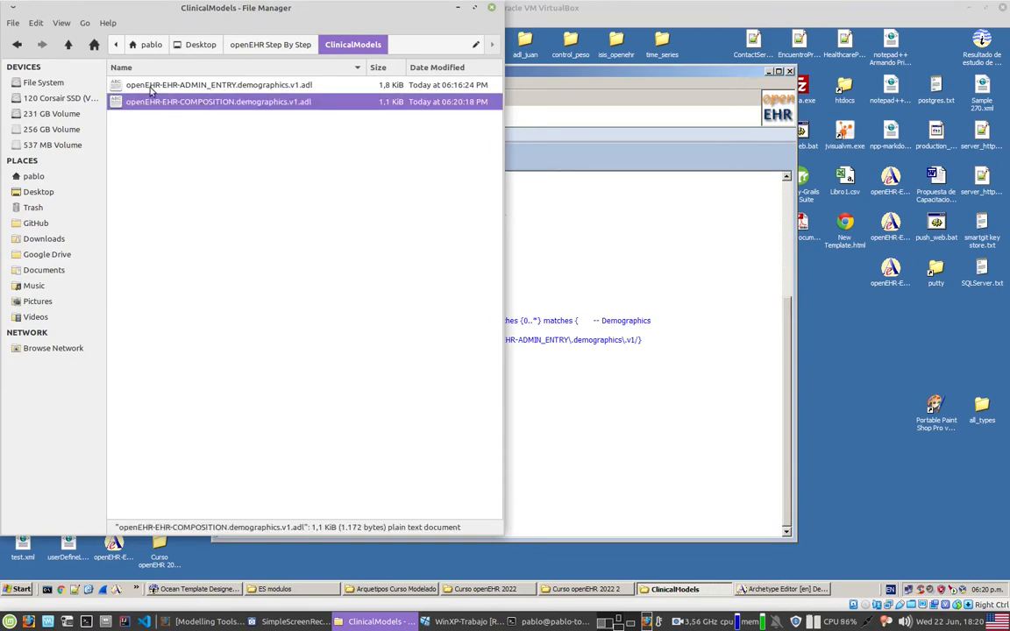
left_click(194, 85)
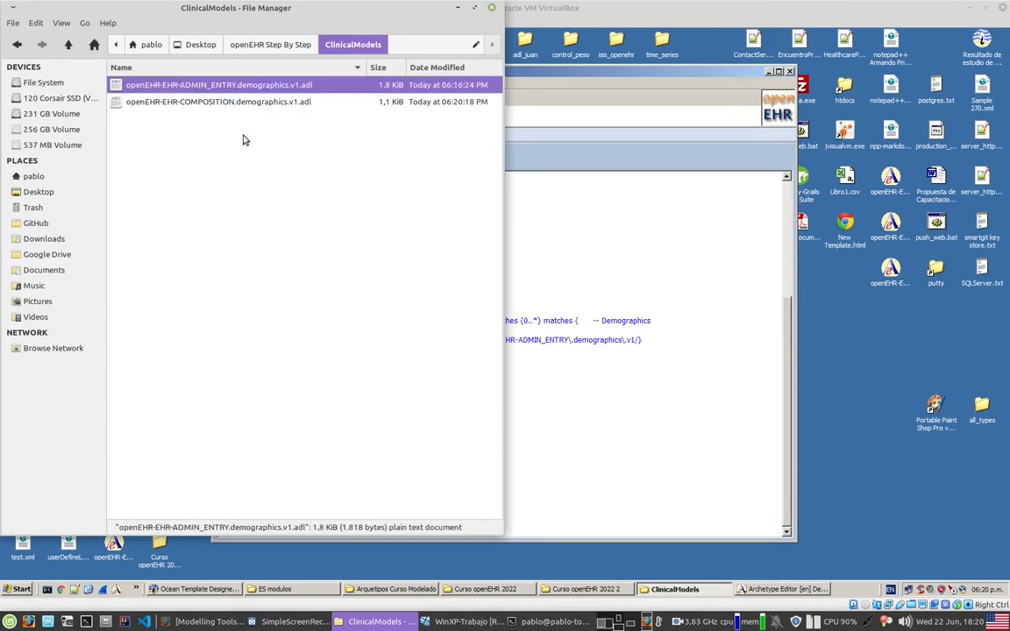
left_click(234, 103)
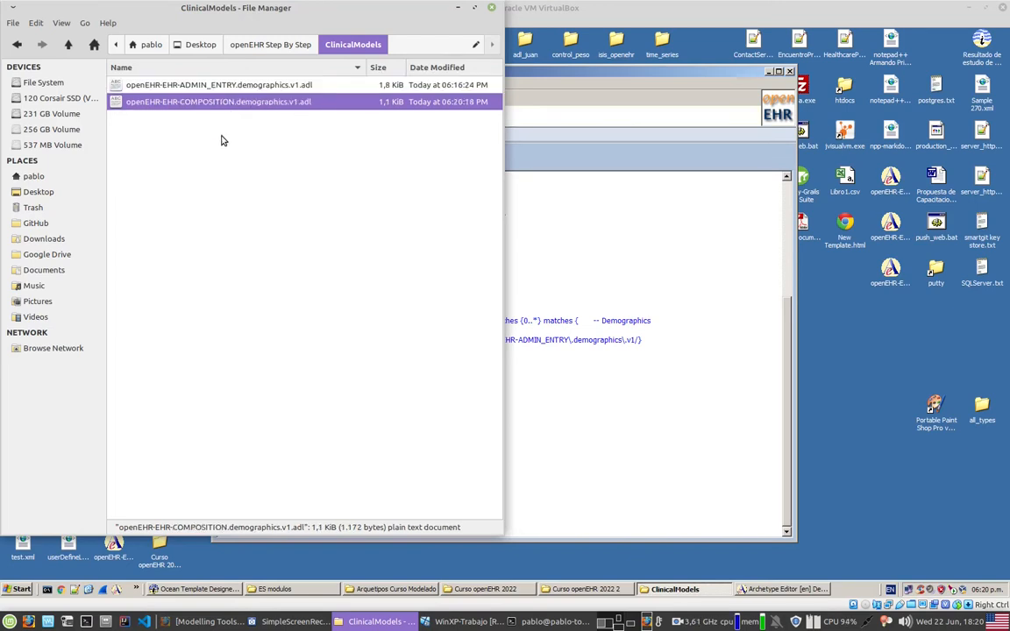
Step: Switch to Ocean Template Designer (en-US) and select the HiGHmed entry in the editable knowledge repository list
left_click(768, 72)
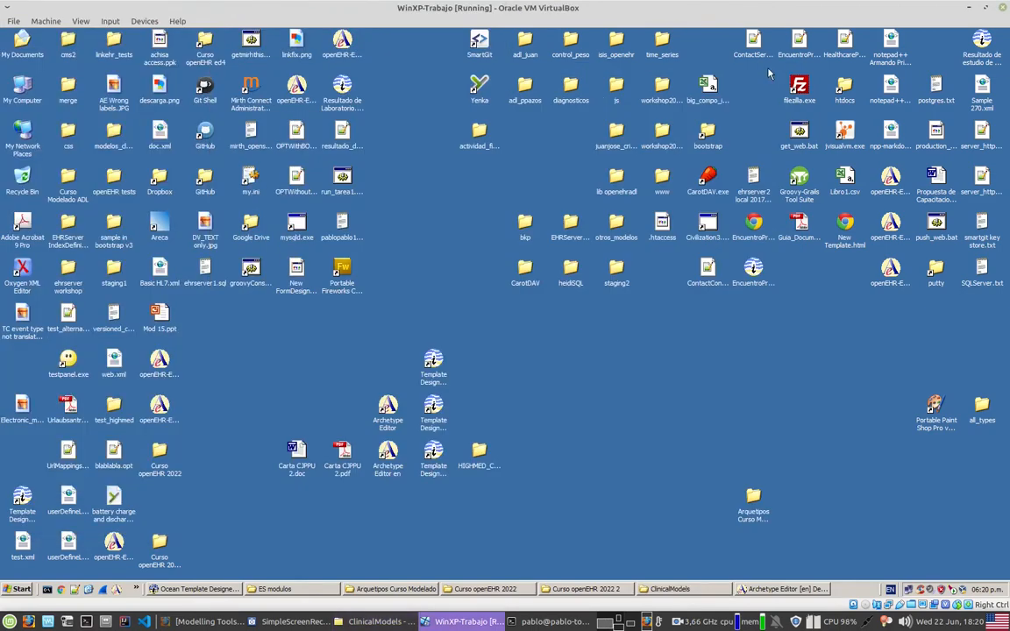
double_click(440, 476)
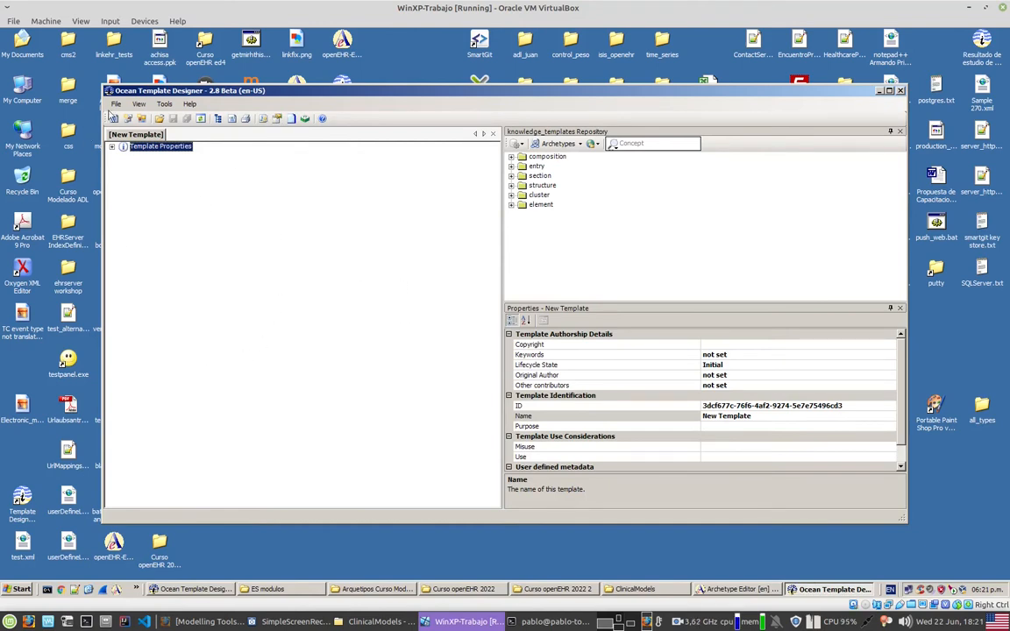
left_click(164, 105)
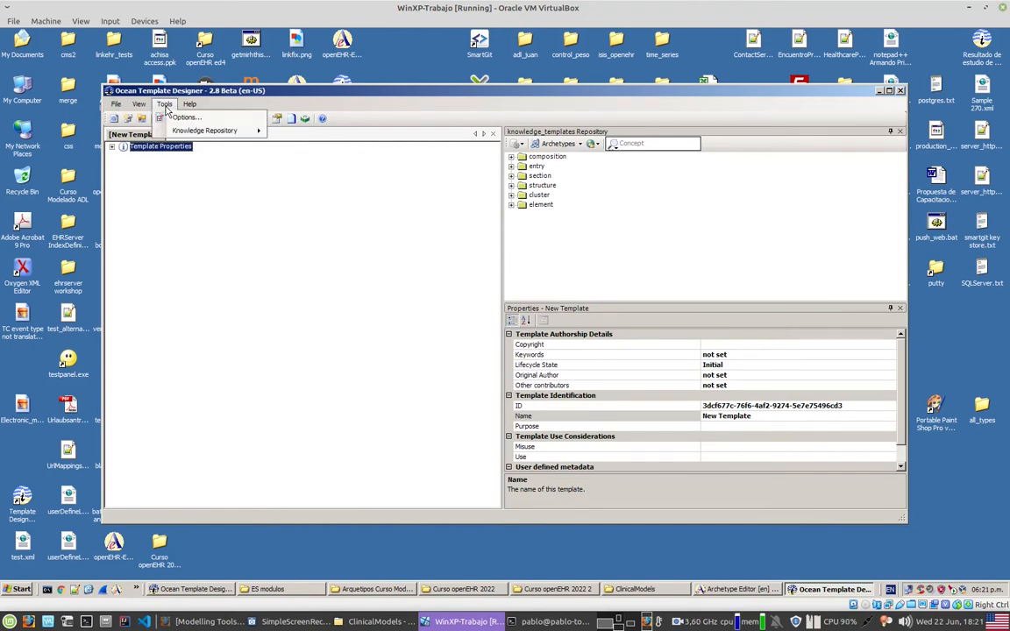
mouse_move(184, 134)
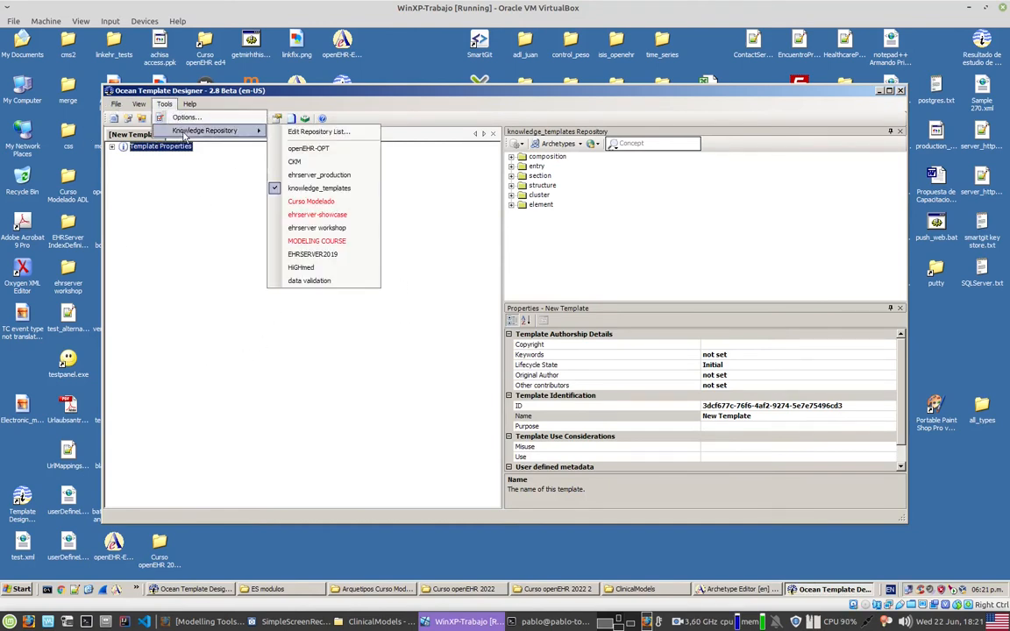
left_click(318, 132)
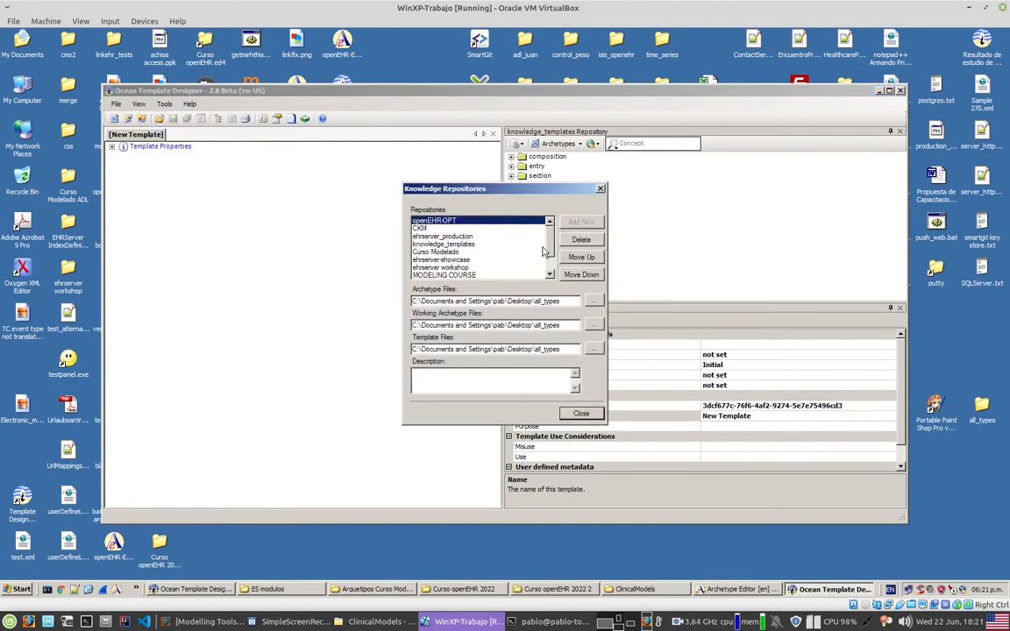
scroll(525, 258, "down", 1)
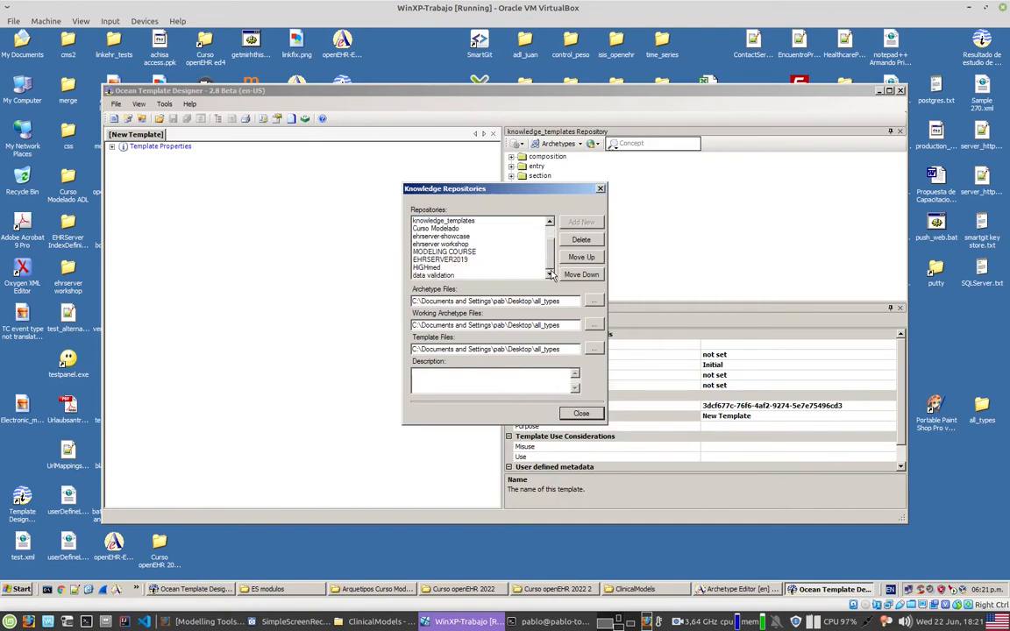
left_click(438, 269)
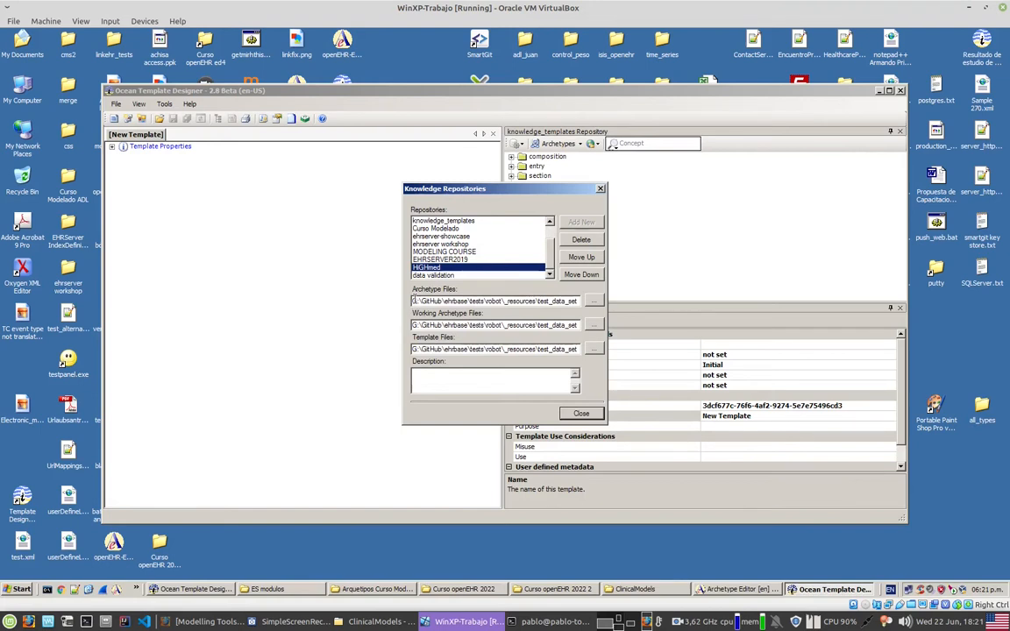
Step: Set HiGHmed's archetype files path to G:\Desktop\openEHR Step By Step\ClinicalModels, copied from the refreshed ClinicalModels folder window
left_click_drag(412, 301, 584, 302)
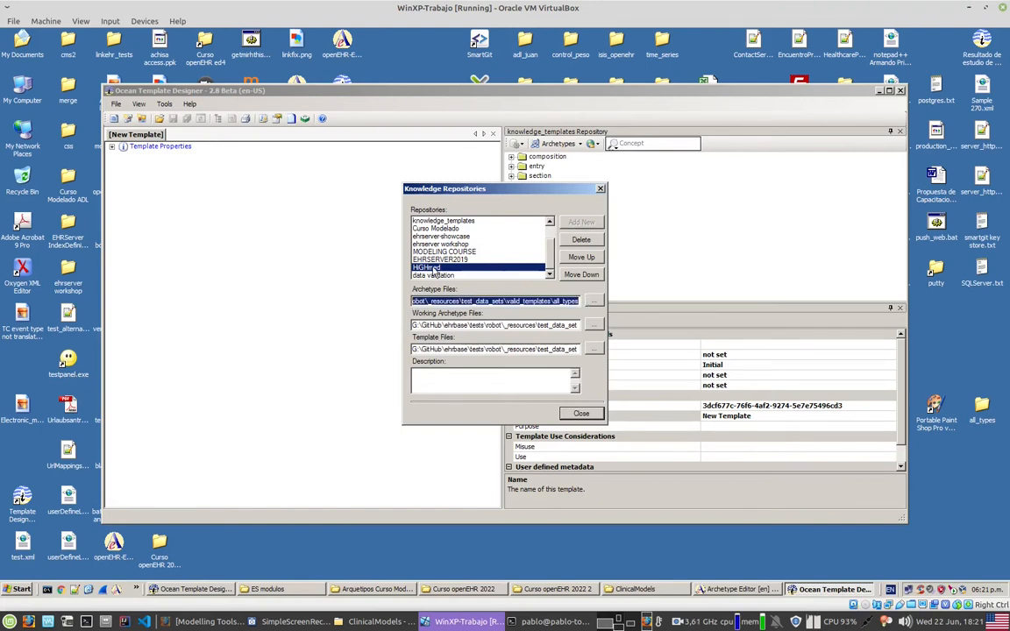
left_click(635, 589)
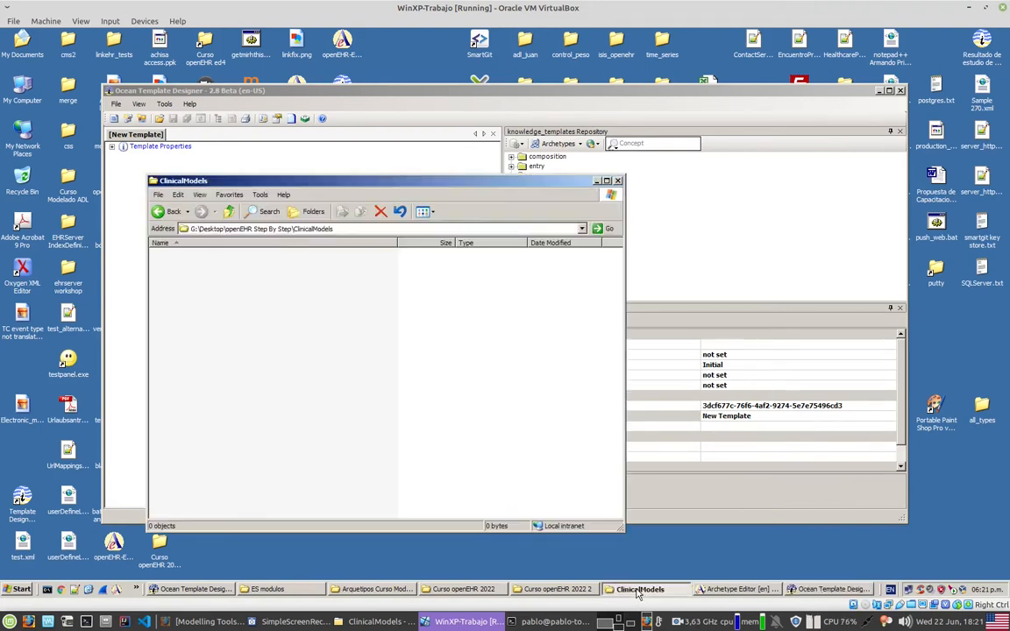
key("F5")
left_click(214, 230)
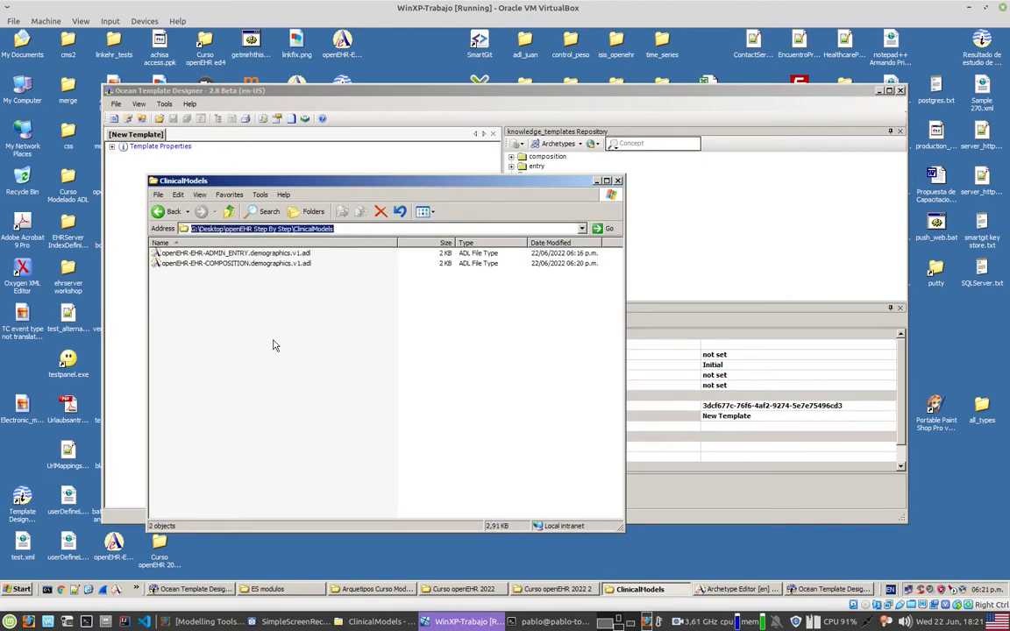
left_click(748, 230)
type("By Step\\ClinicalModels")
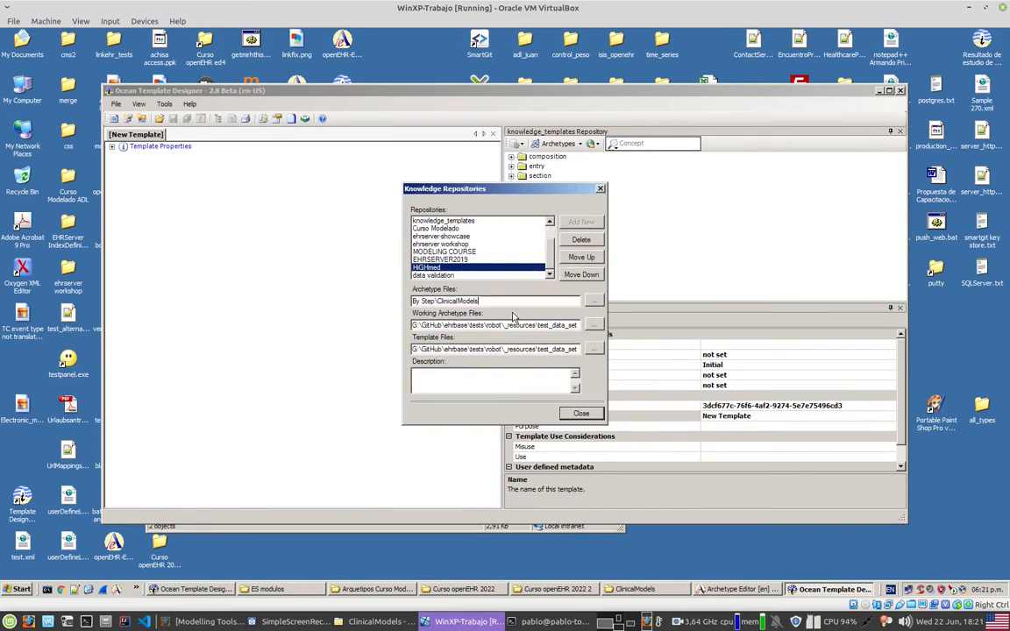
Step: Set HiGHmed's working archetype and template paths to G:\Desktop\openEHR Step By Step\ClinicalModels, check all three paths and close the repository list
double_click(514, 324)
key("ctrl+v")
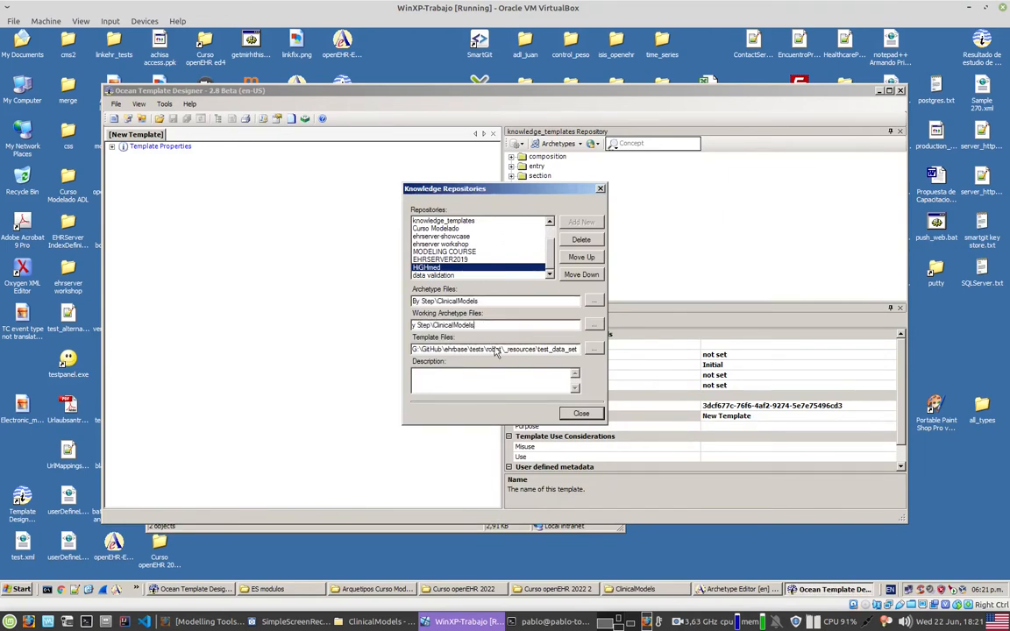
double_click(490, 348)
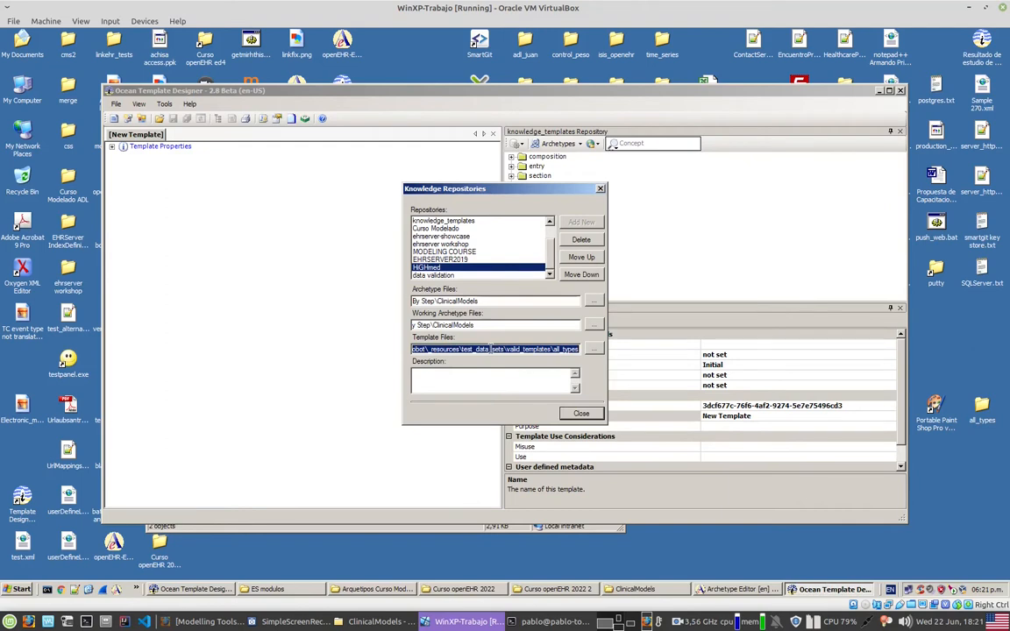
type("y Step\\ClinicalModels")
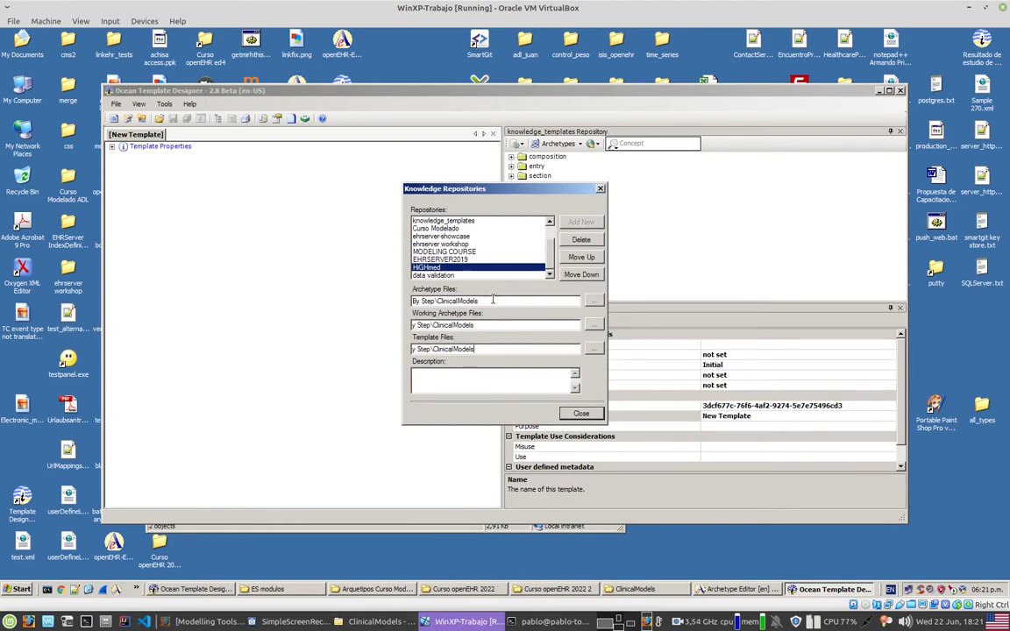
left_click_drag(487, 300, 356, 300)
key("Tab")
key("Tab")
key("Tab")
key("Tab")
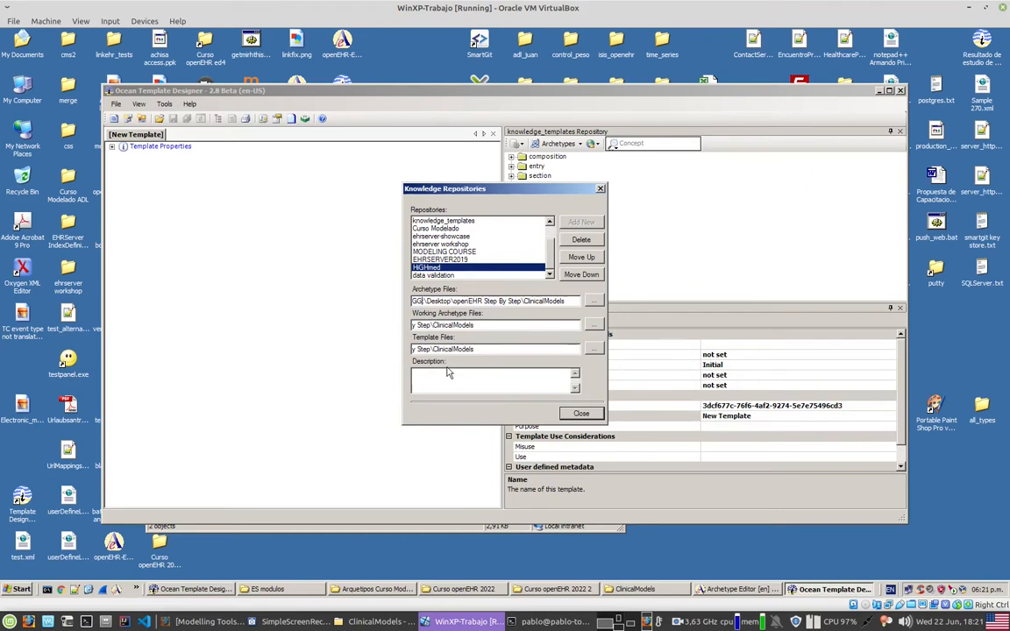
double_click(458, 301)
left_click(538, 300)
left_click_drag(558, 300, 389, 320)
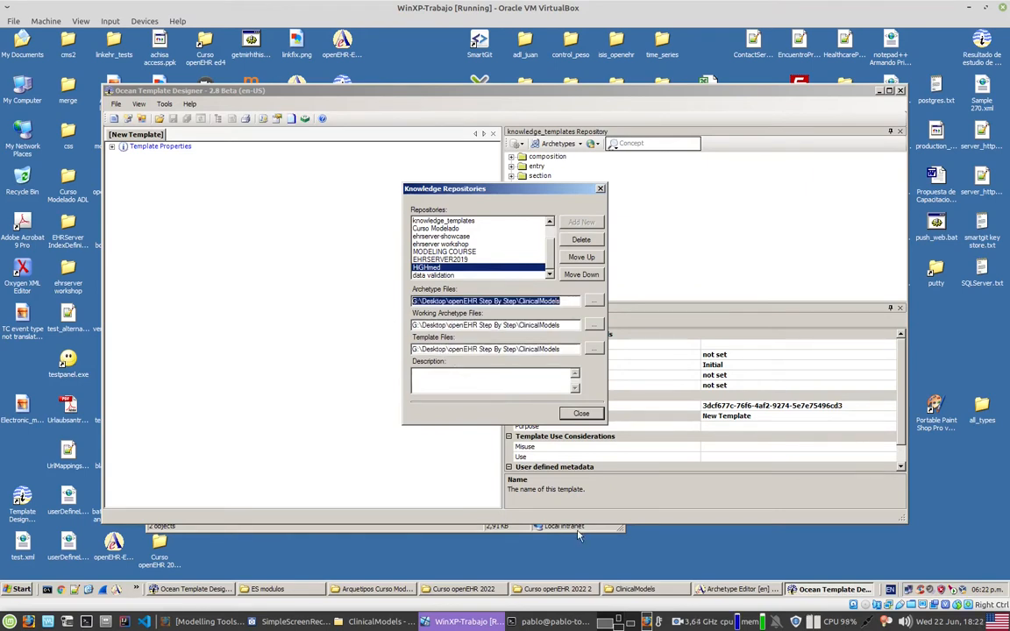
left_click(581, 413)
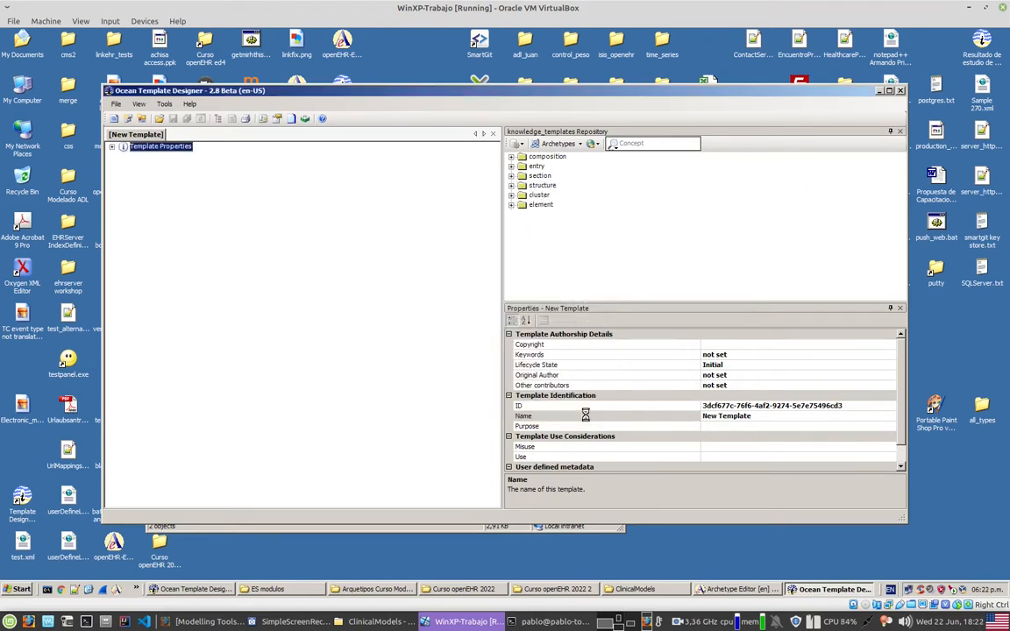
Step: Choose HiGHmed as the active repository and expand its composition and admin_entry folders to reach both Demographics archetypes
left_click(518, 146)
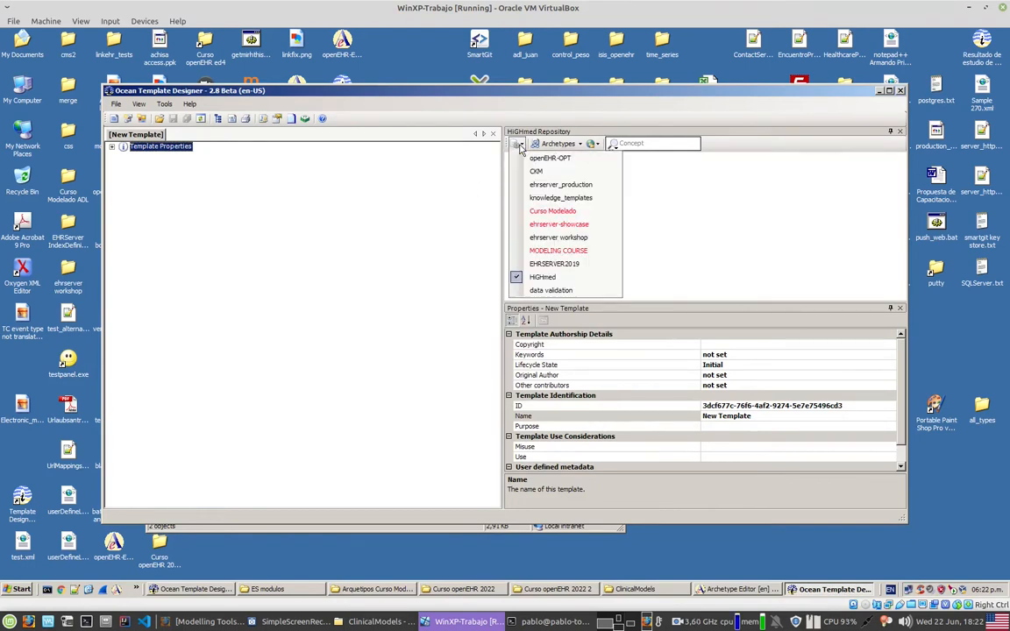
left_click(557, 278)
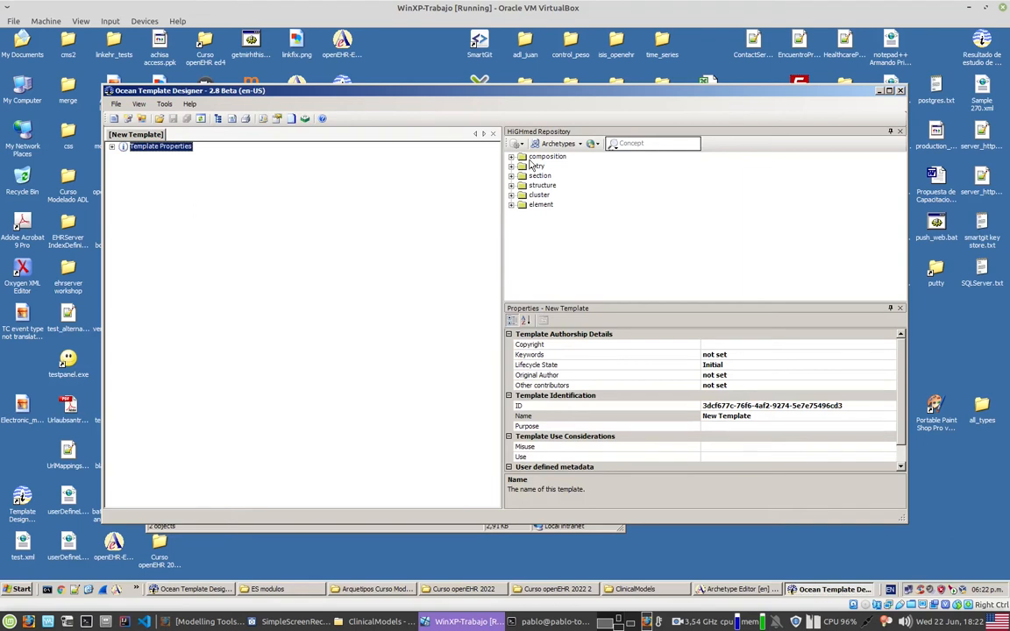
key("alt+Tab")
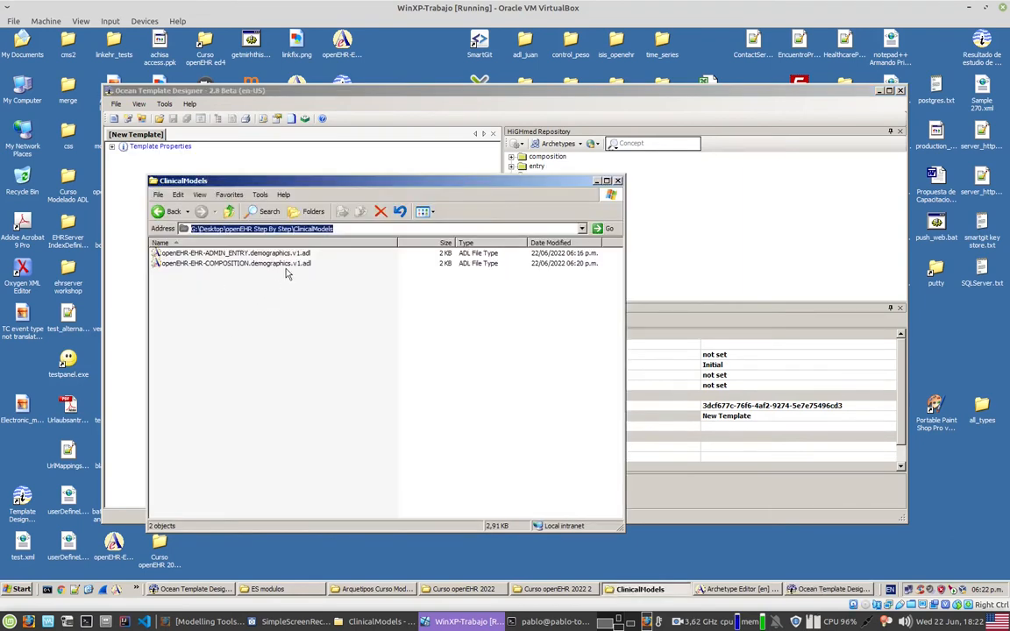
left_click(669, 217)
left_click(511, 157)
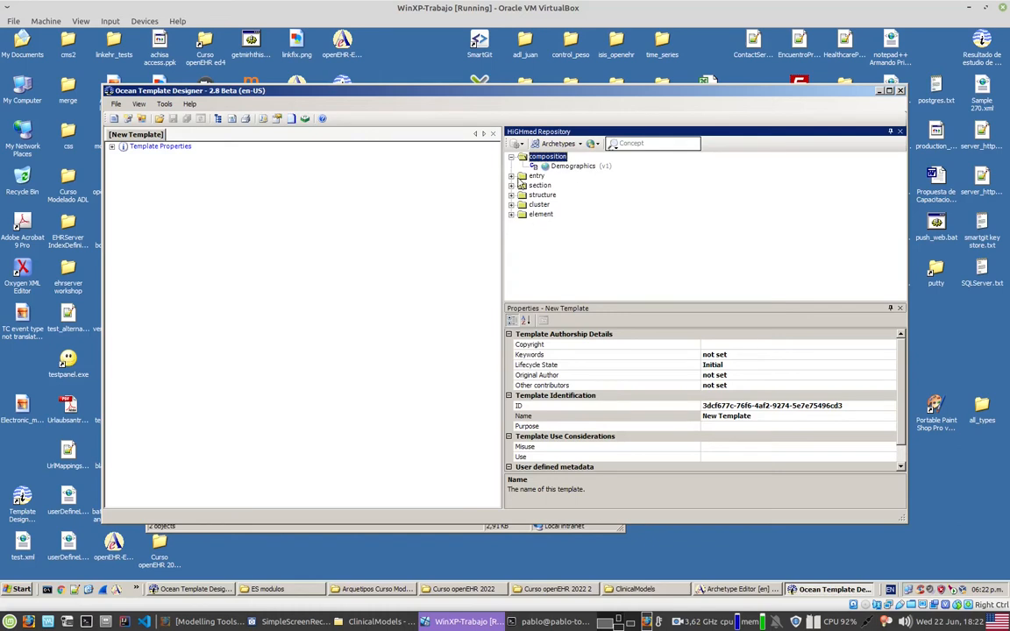
left_click(511, 176)
left_click(522, 223)
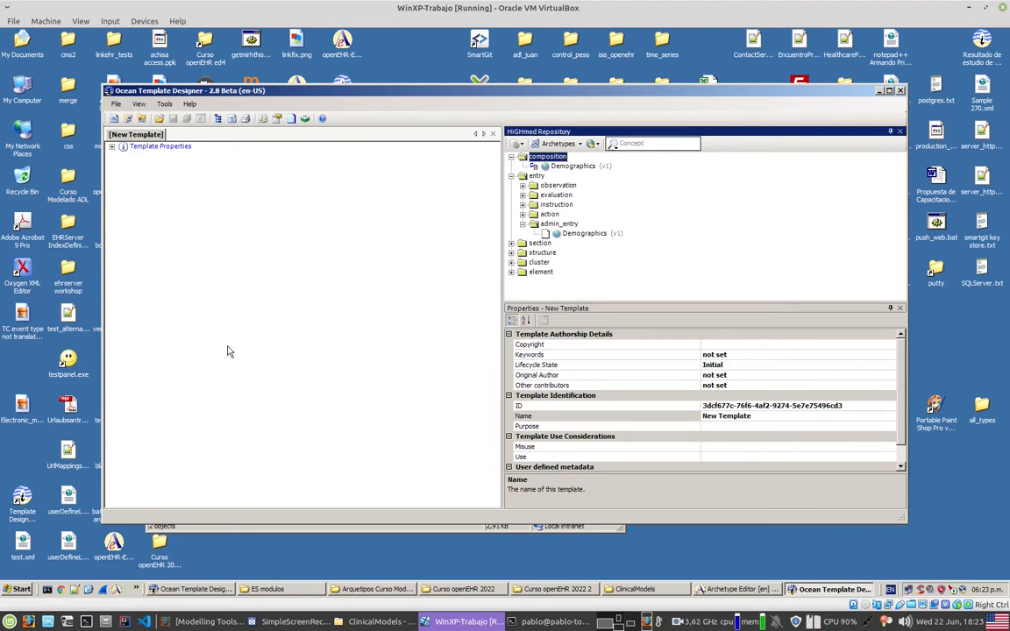
Step: Add the Demographics composition archetype as the new template's root and place the Demographics admin_entry archetype in its Demographics slot
left_click(574, 167)
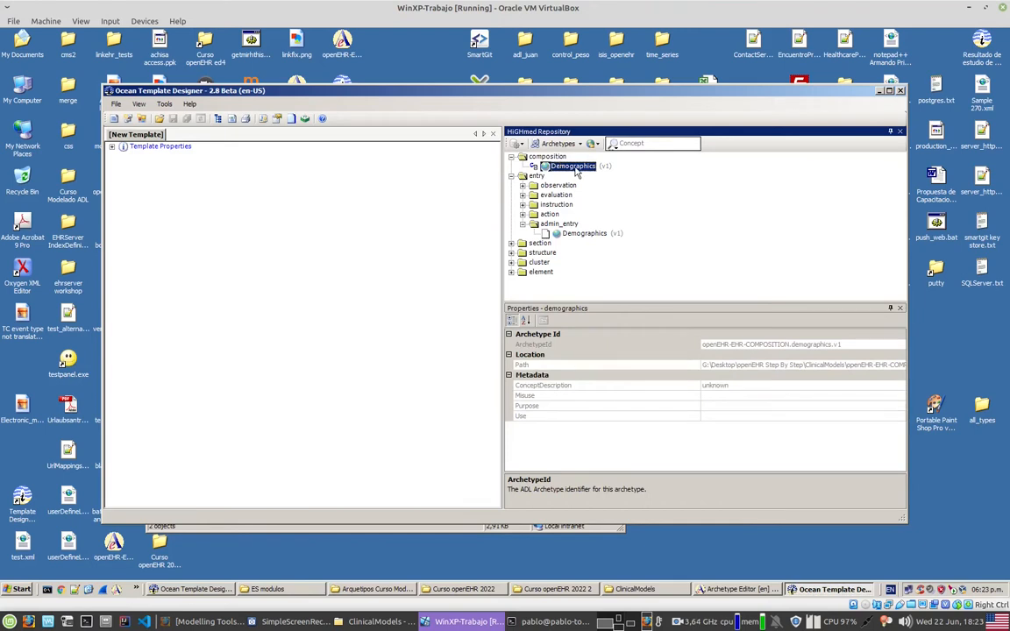
left_click_drag(574, 167, 161, 205)
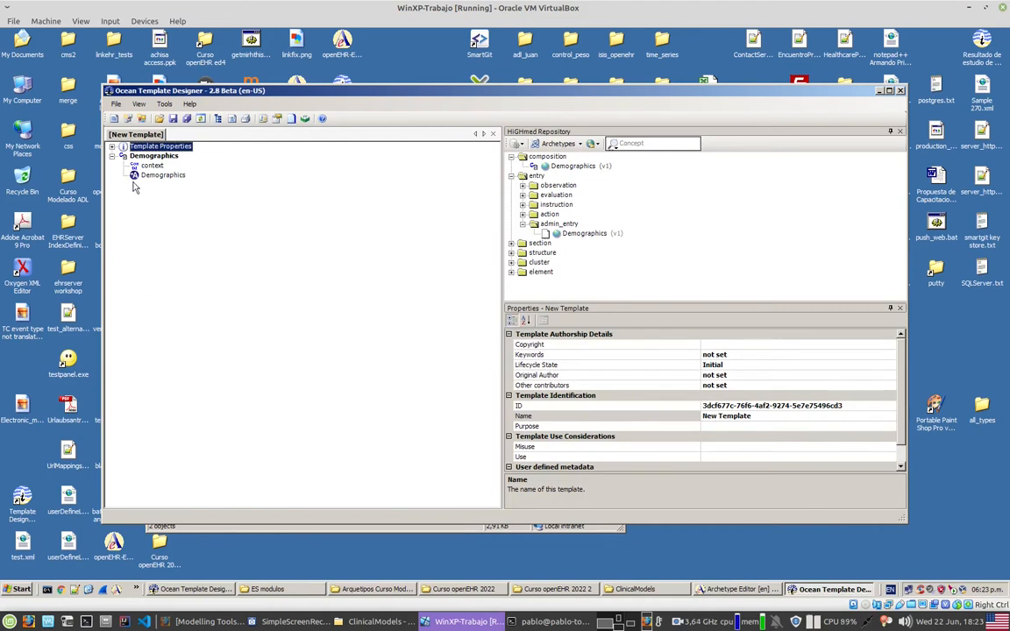
left_click(580, 235)
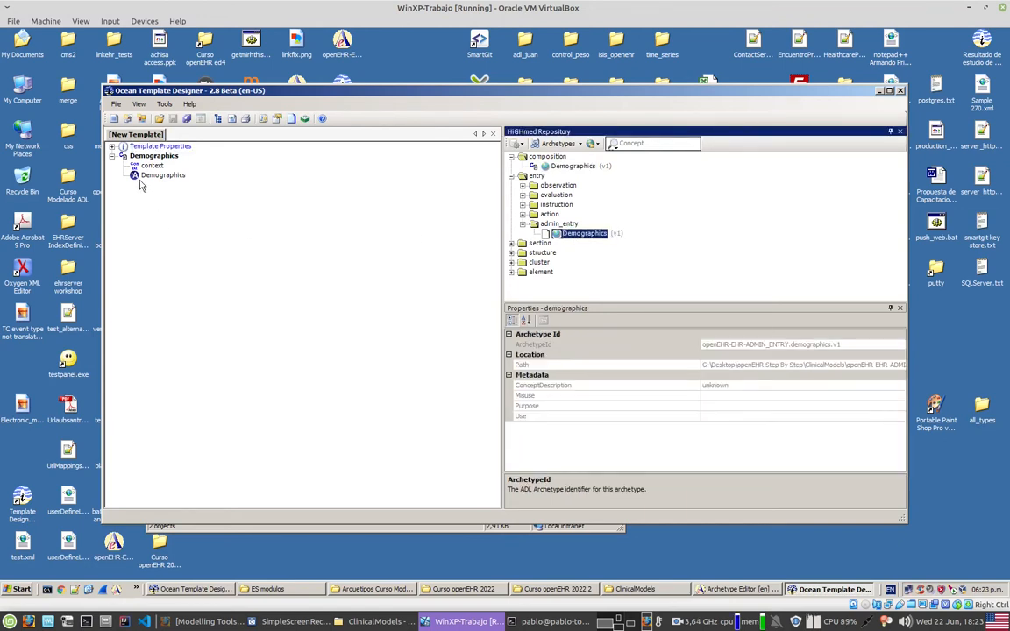
left_click_drag(565, 233, 175, 181)
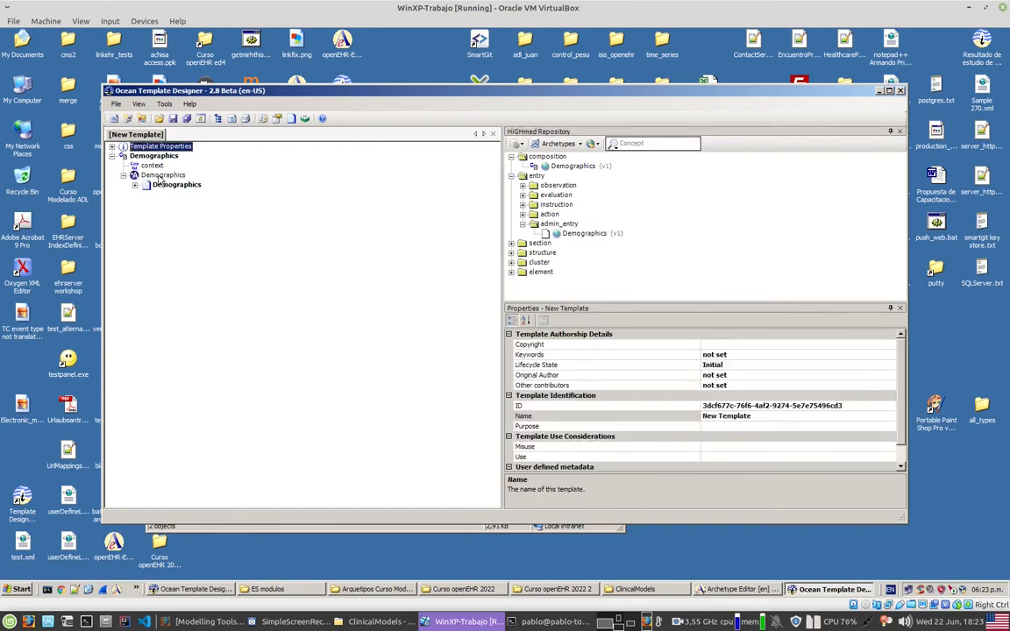
Step: Examine the properties of the Demographics slot and its ADMIN_ENTRY node, and expand the node's data structure
left_click(159, 177)
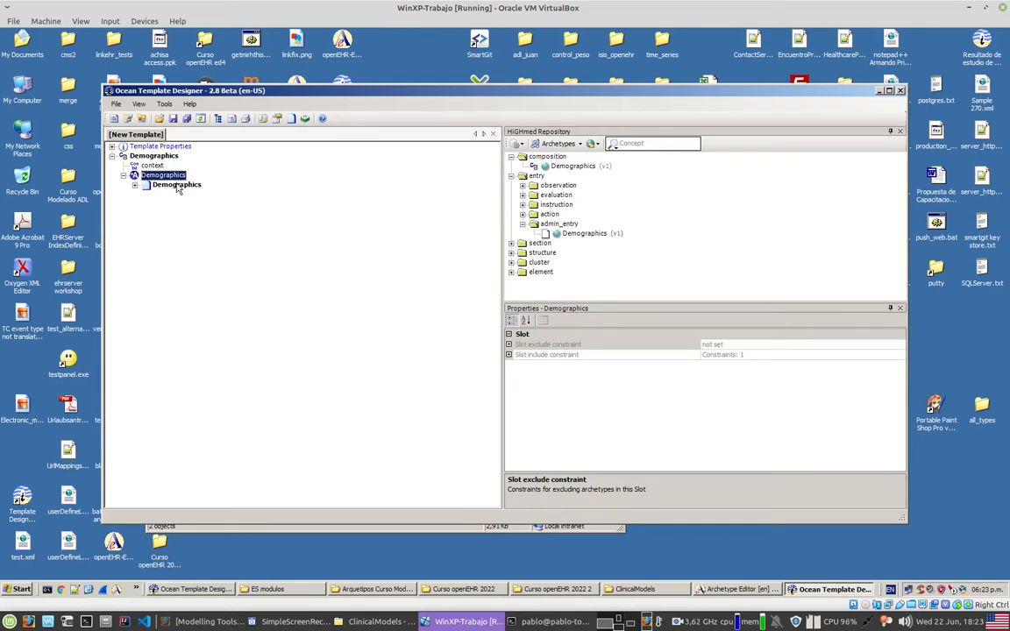
left_click(176, 185)
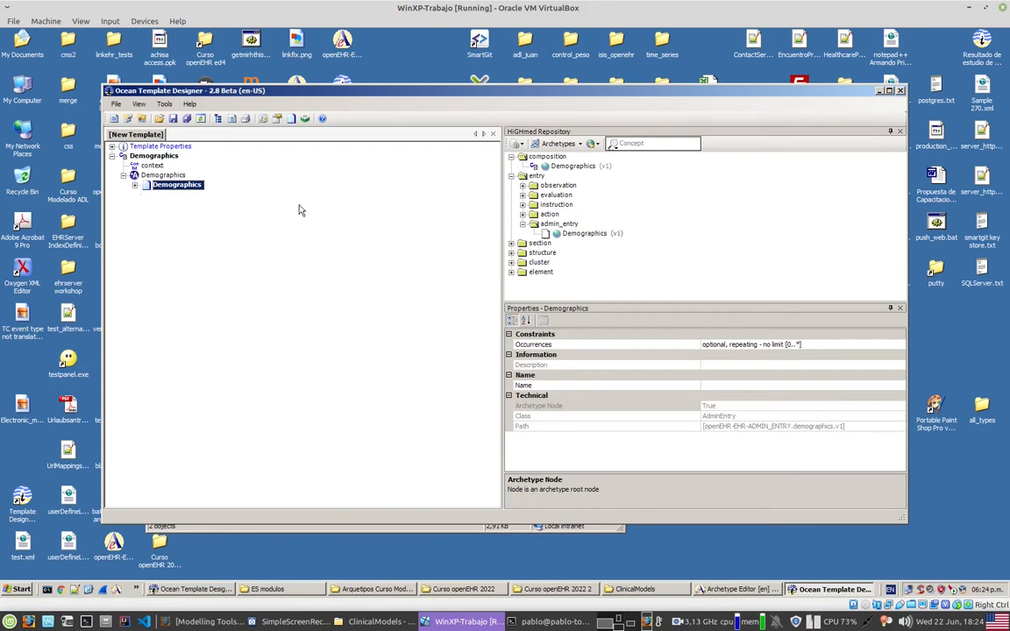
left_click(134, 185)
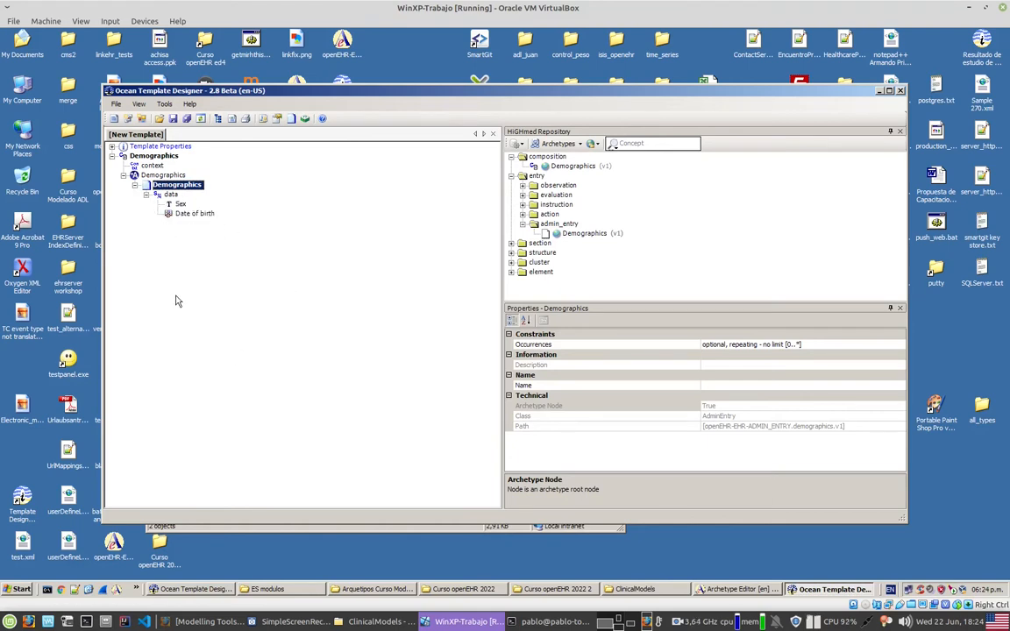
Step: Examine the data types and value constraints of the Sex and Date of birth elements in the Demographics entry
left_click(180, 204)
left_click(186, 215)
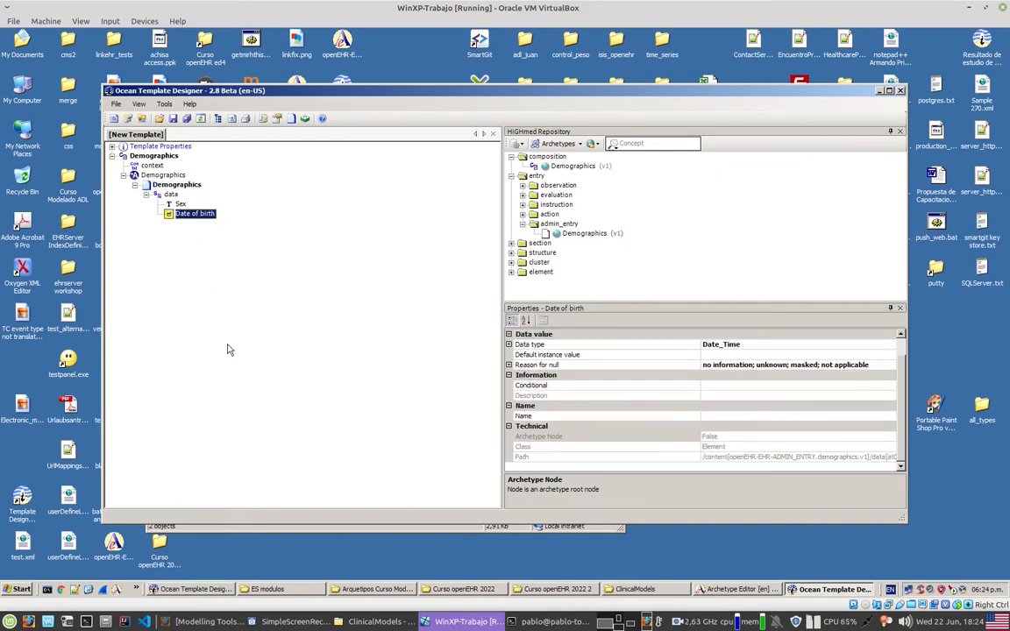
left_click(174, 204)
left_click(185, 214)
left_click(165, 203)
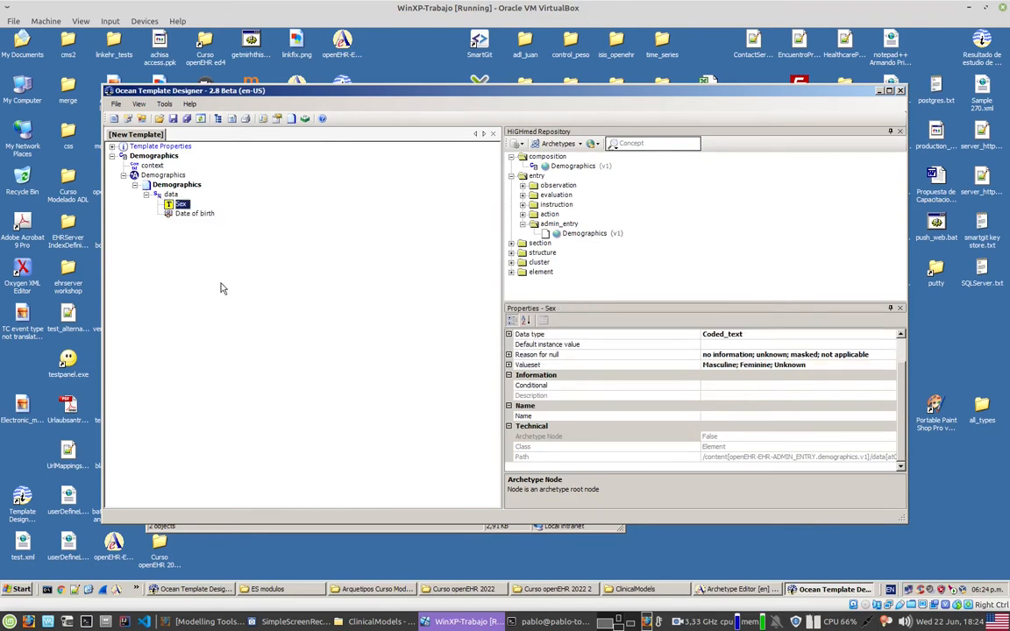
left_click(200, 215)
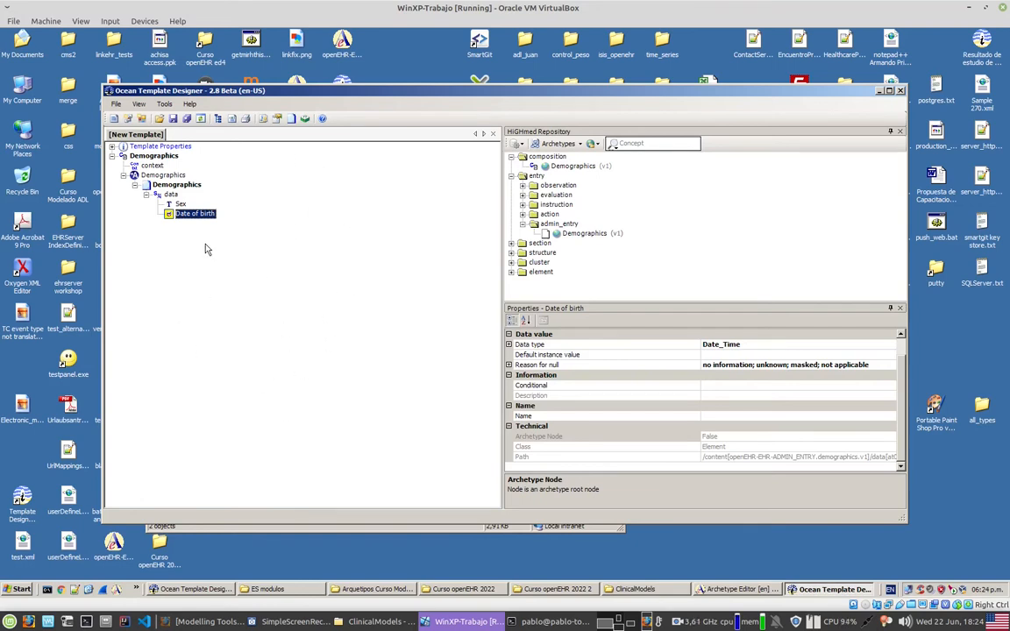
Step: Set the template's name to Demographics in its template properties
left_click(155, 144)
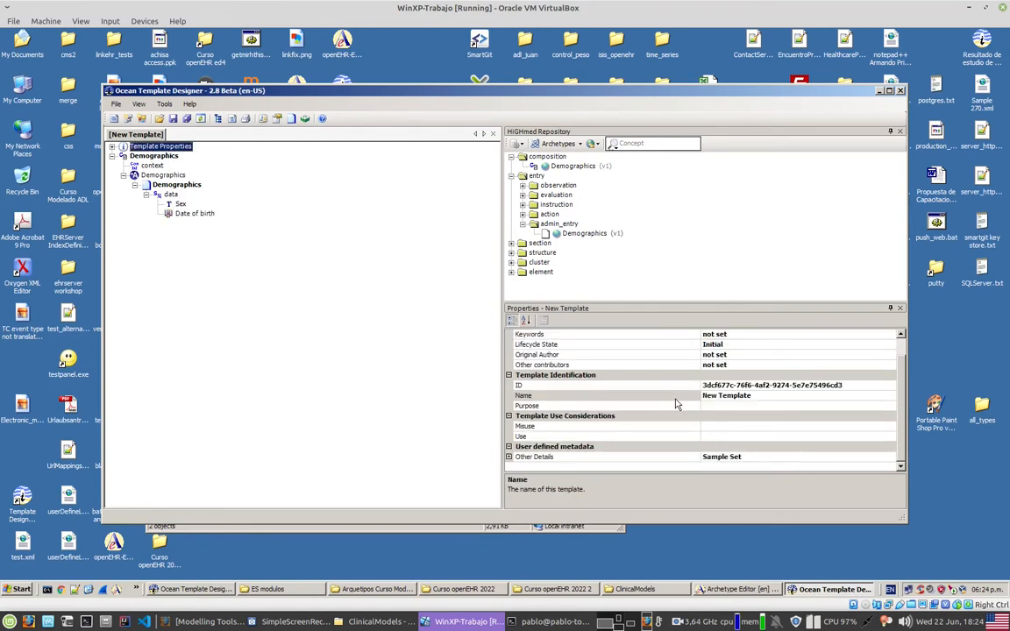
left_click(732, 396)
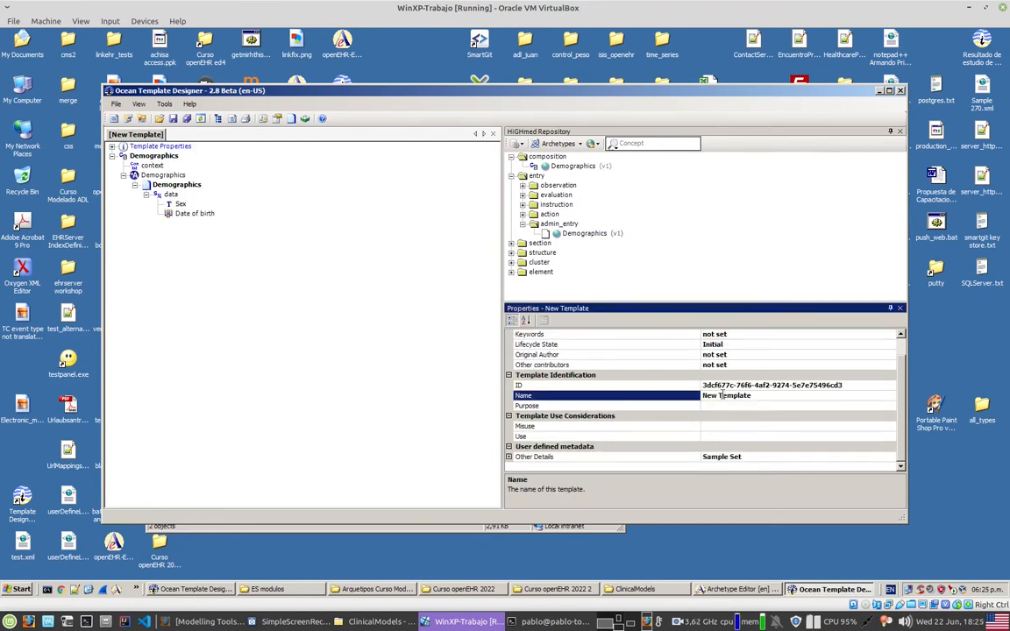
double_click(732, 395)
key("BackSpace")
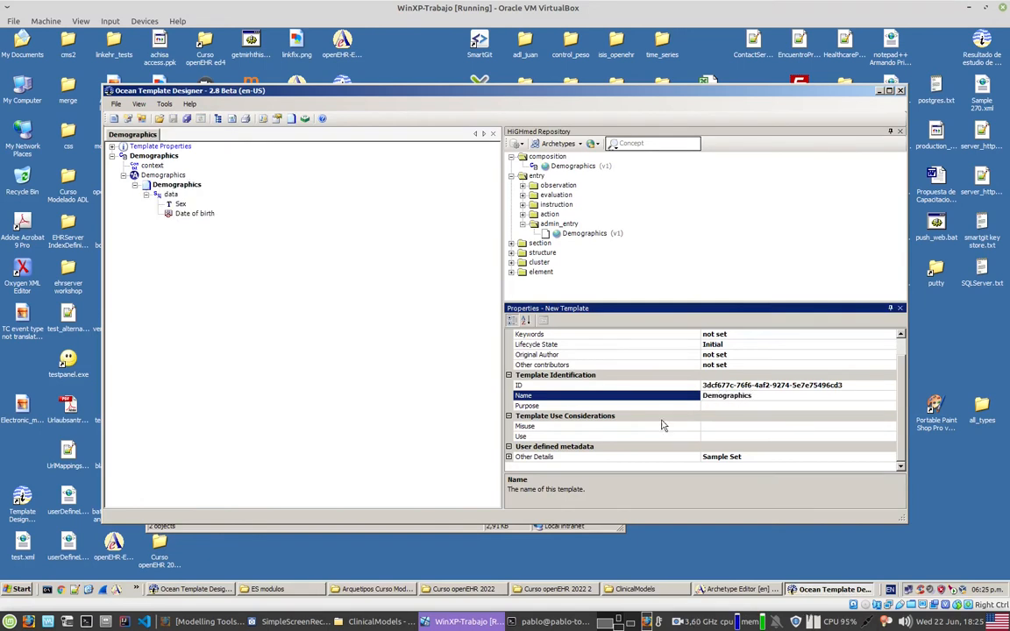
left_click(160, 145)
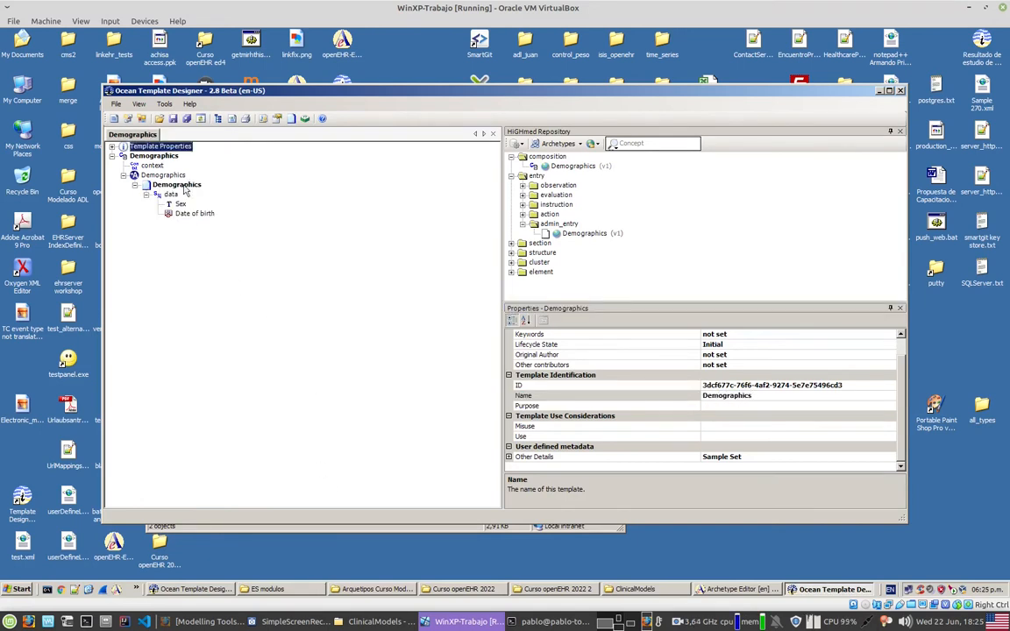
Step: Save the template as Demographics in the ClinicalModels folder, and switch to that folder's window to check the file
left_click(173, 118)
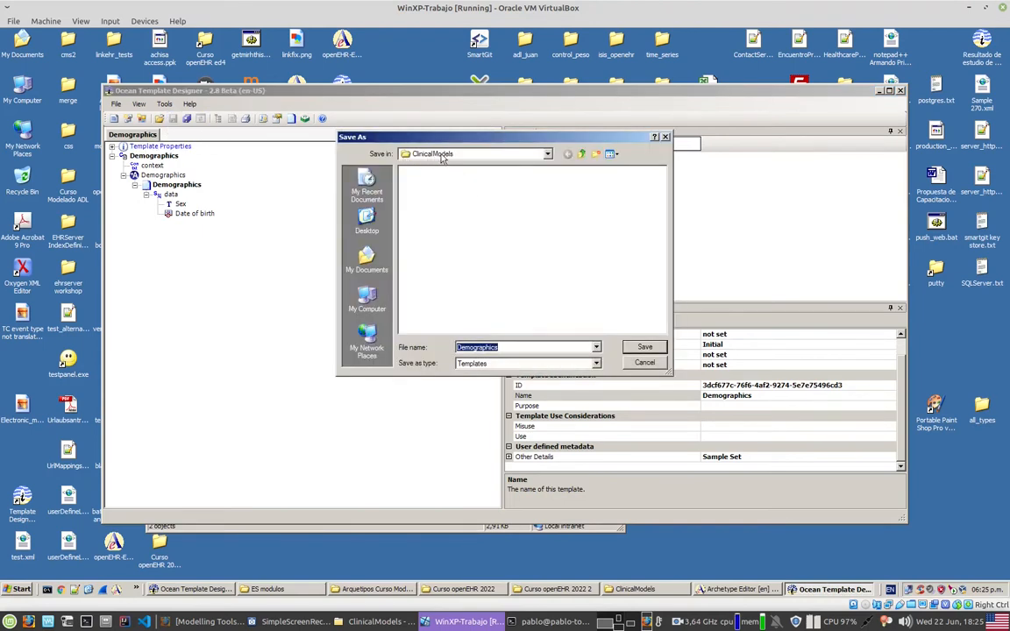
left_click(637, 350)
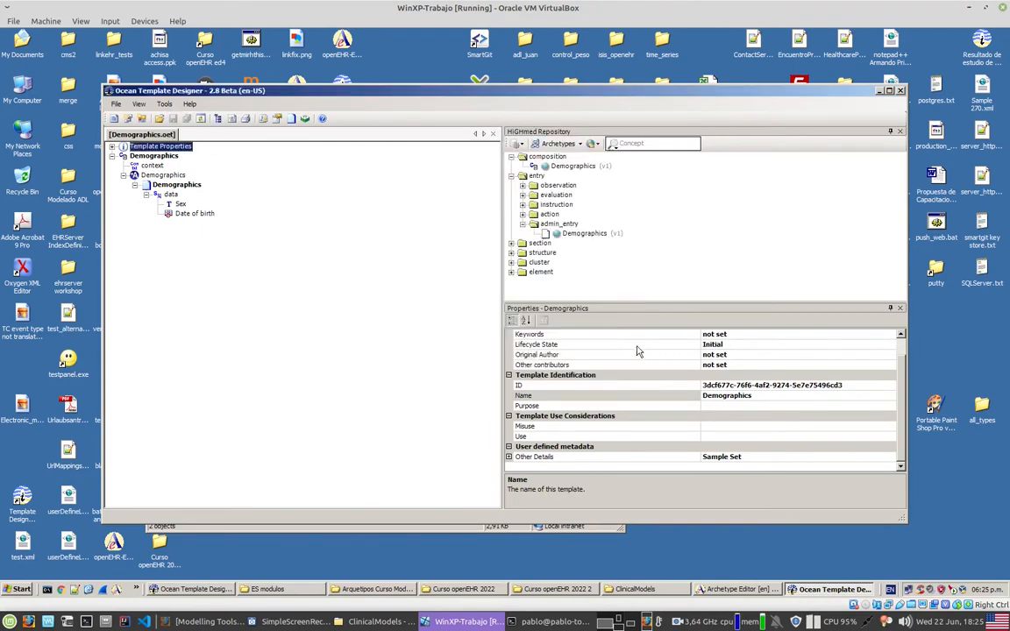
left_click(636, 589)
left_click(458, 441)
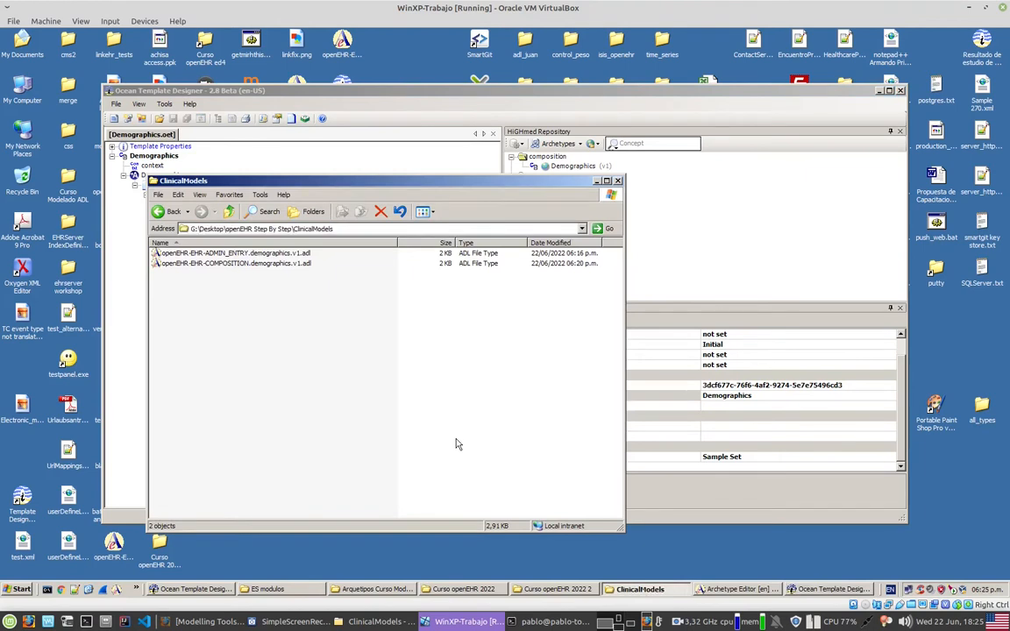
left_click(186, 254)
left_click(188, 309)
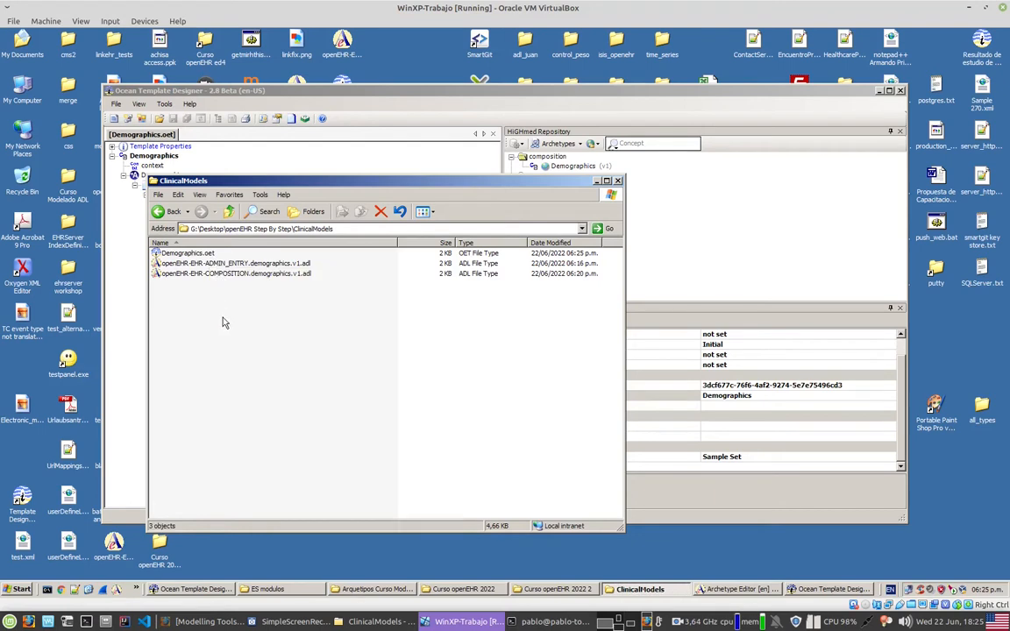
Step: Open Demographics.oet in Notepad++, dismiss the XML Tools parsing message and go to the definition section at the file's end
left_click(193, 253)
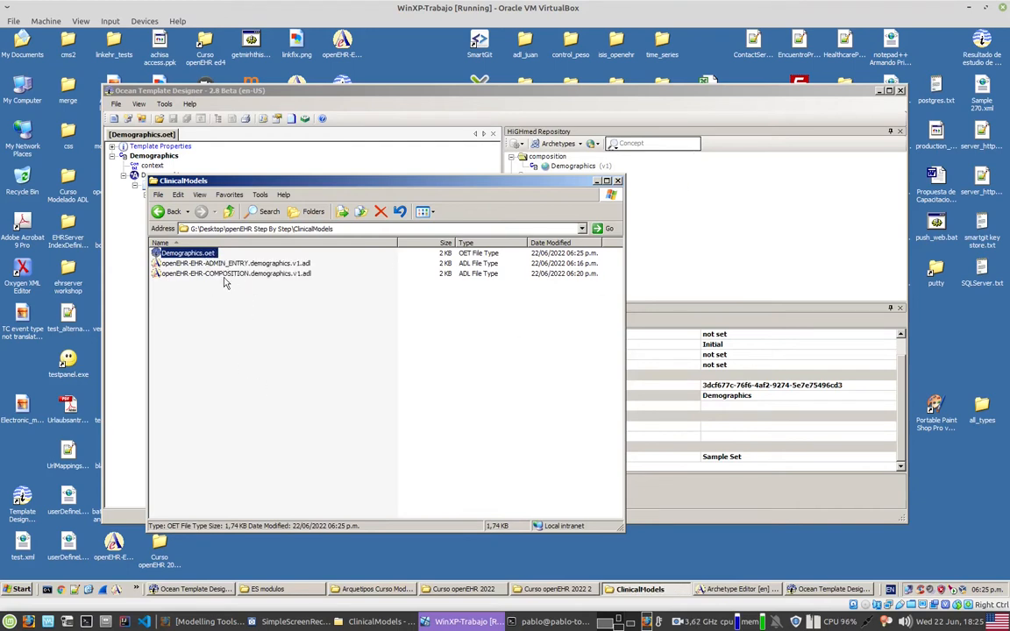
right_click(210, 255)
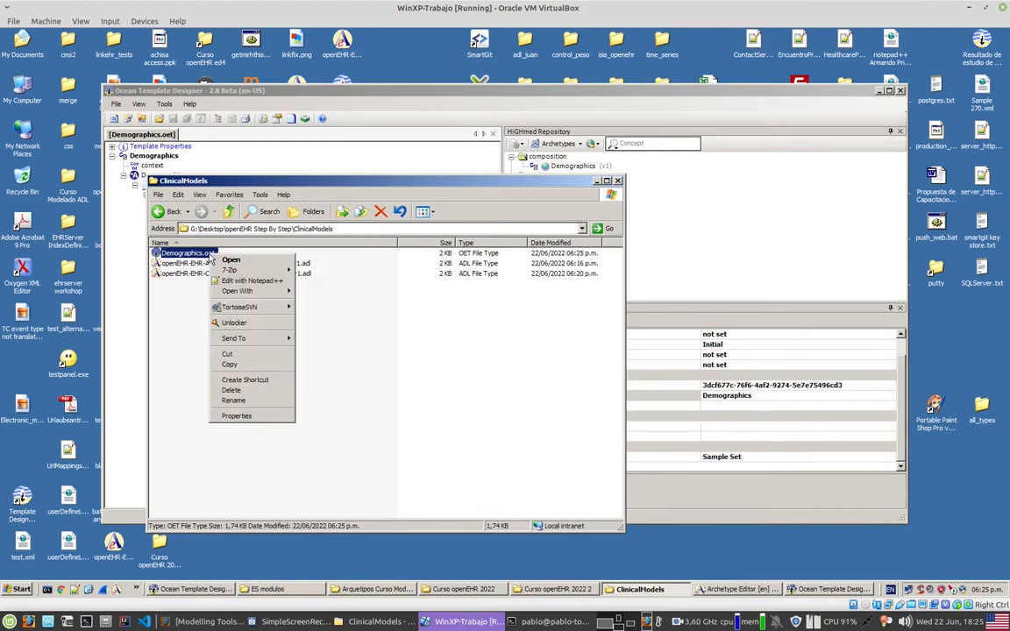
left_click(232, 281)
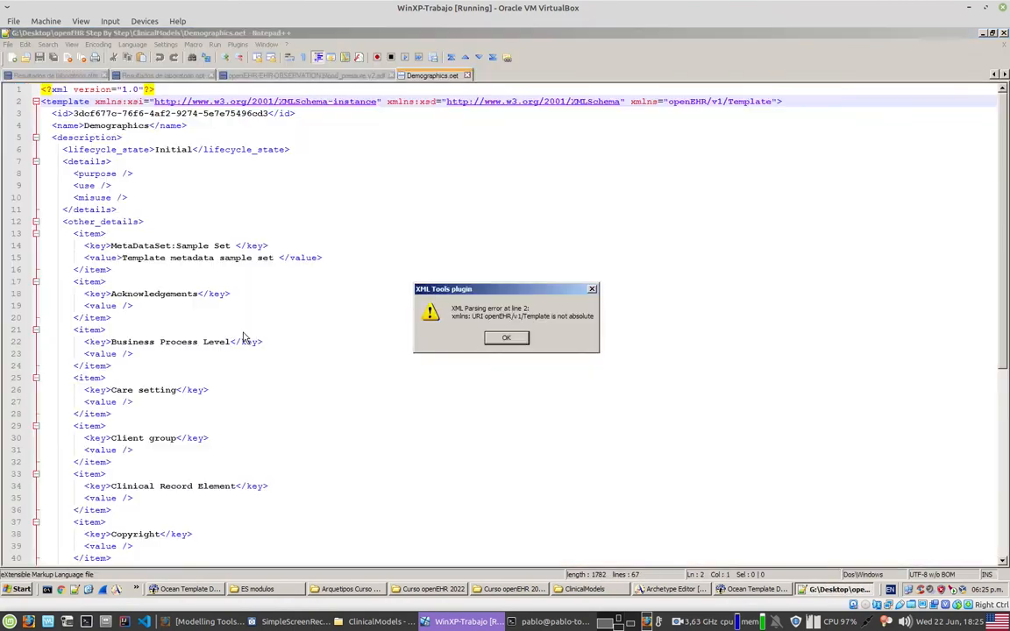
left_click(506, 337)
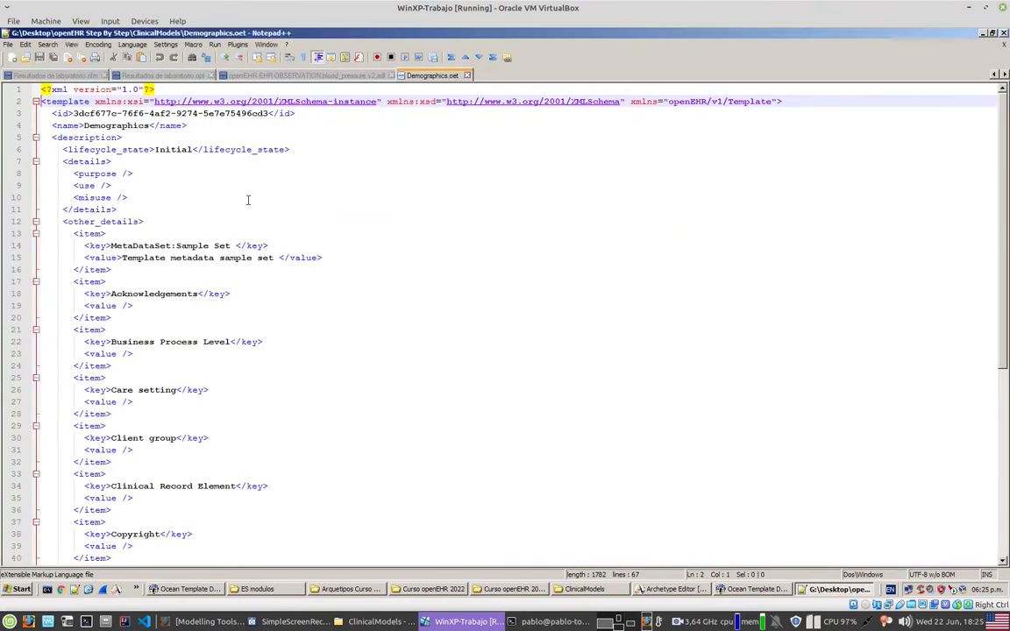
scroll(176, 219, "down", 3)
scroll(138, 232, "down", 6)
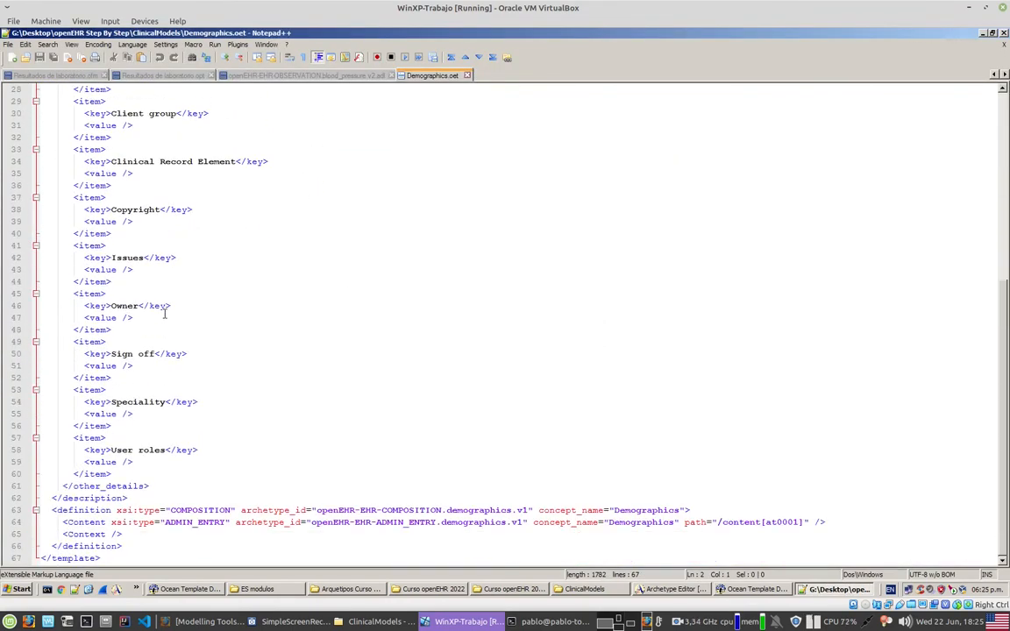
Step: Examine the types and archetype IDs of the root definition and its Content element in the template's XML
left_click_drag(49, 511, 529, 509)
left_click(199, 511)
double_click(199, 511)
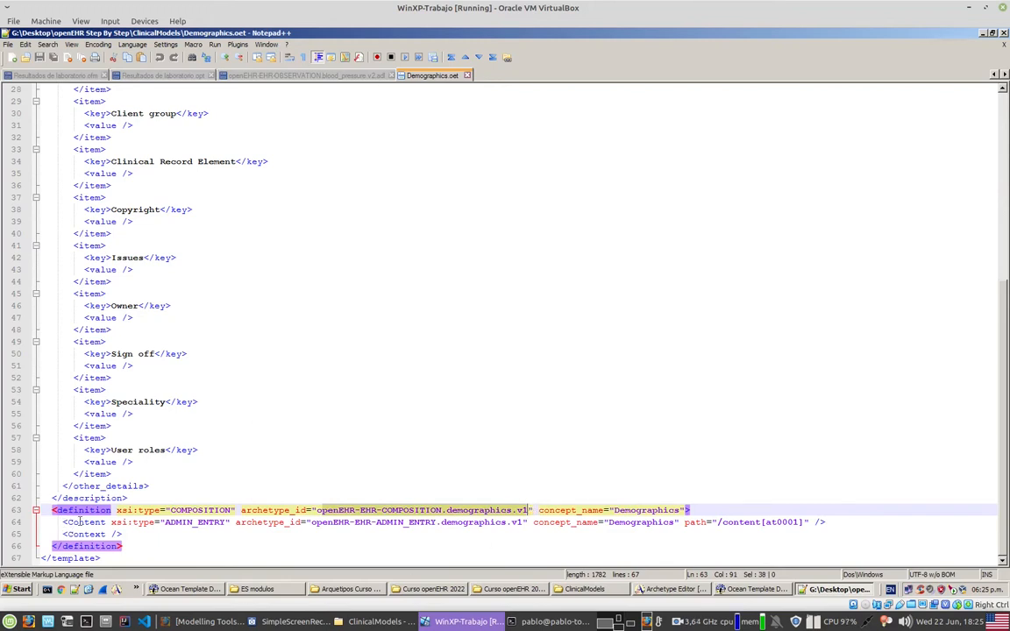
double_click(85, 522)
double_click(175, 510)
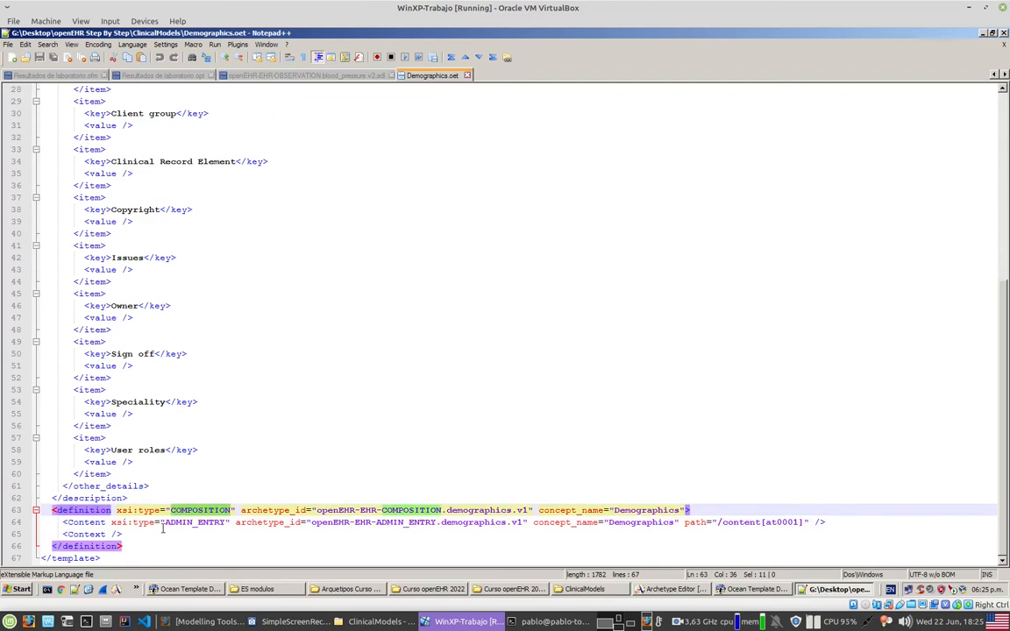
double_click(195, 523)
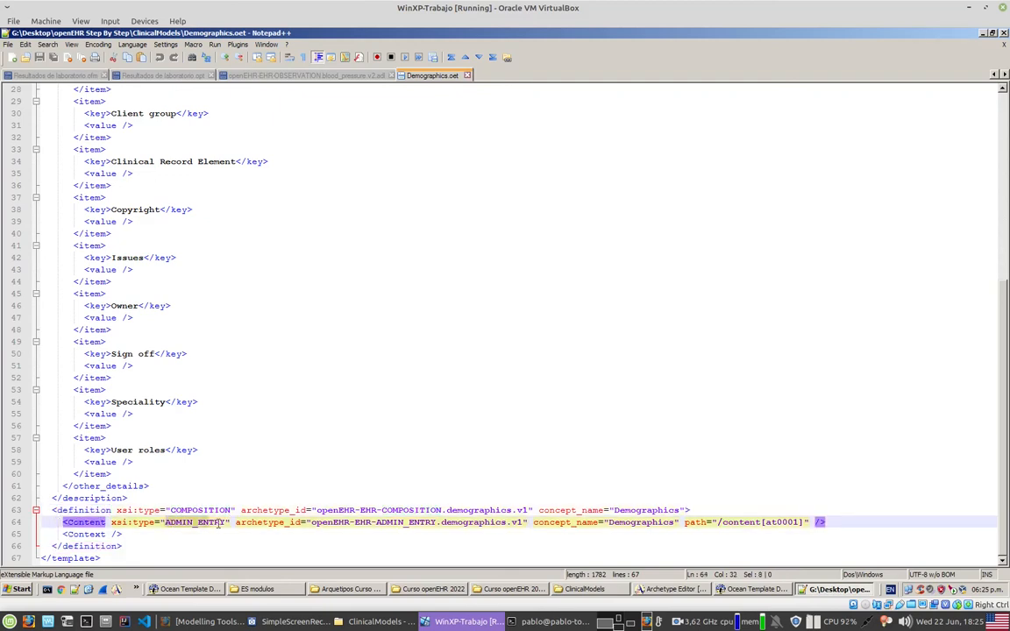
left_click(312, 522)
left_click_drag(312, 523, 521, 523)
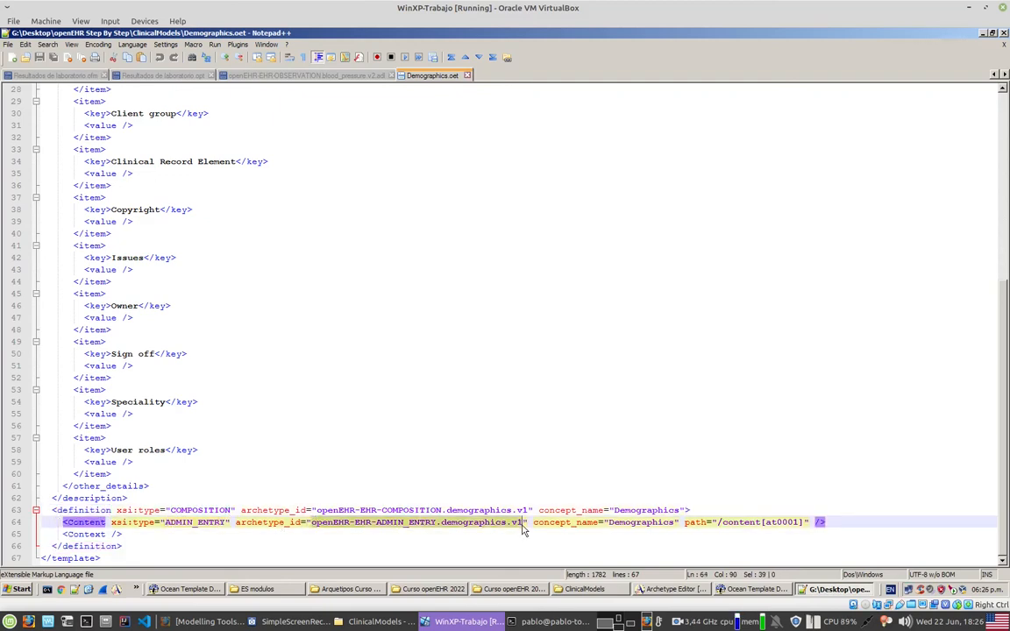
Step: Examine the Content element's path, its relation to the root COMPOSITION and the metadata items, and minimize Notepad++
left_click_drag(156, 524, 227, 523)
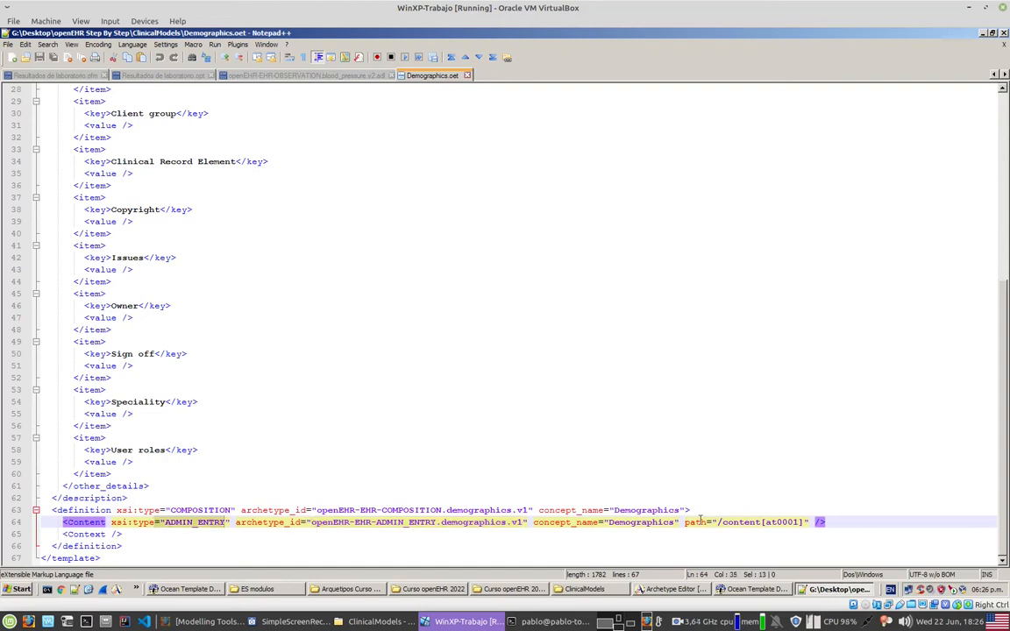
left_click_drag(701, 522, 808, 523)
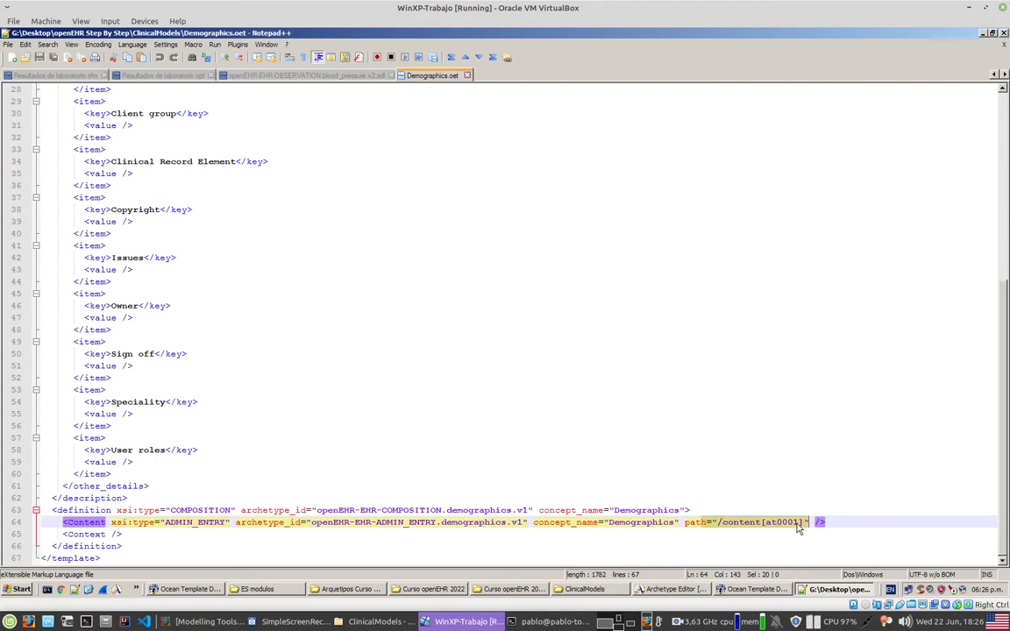
double_click(408, 510)
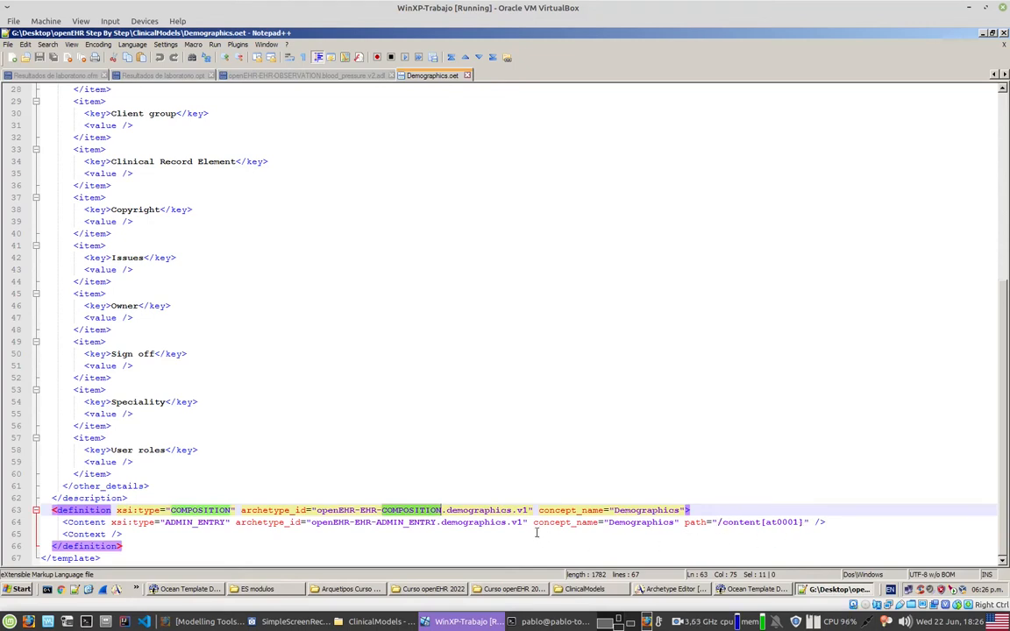
left_click_drag(80, 526, 128, 535)
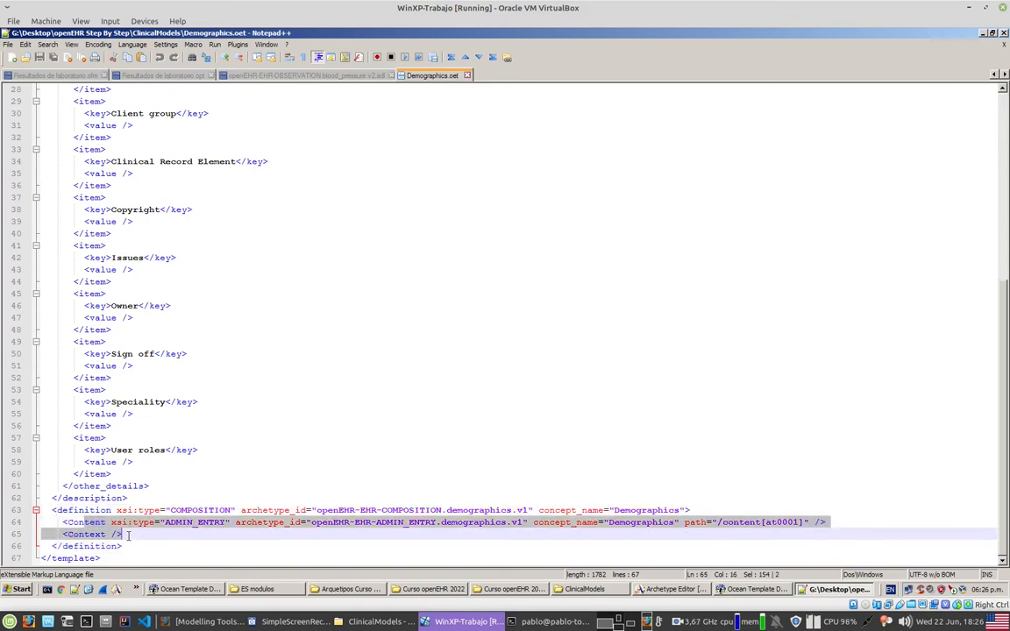
double_click(213, 509)
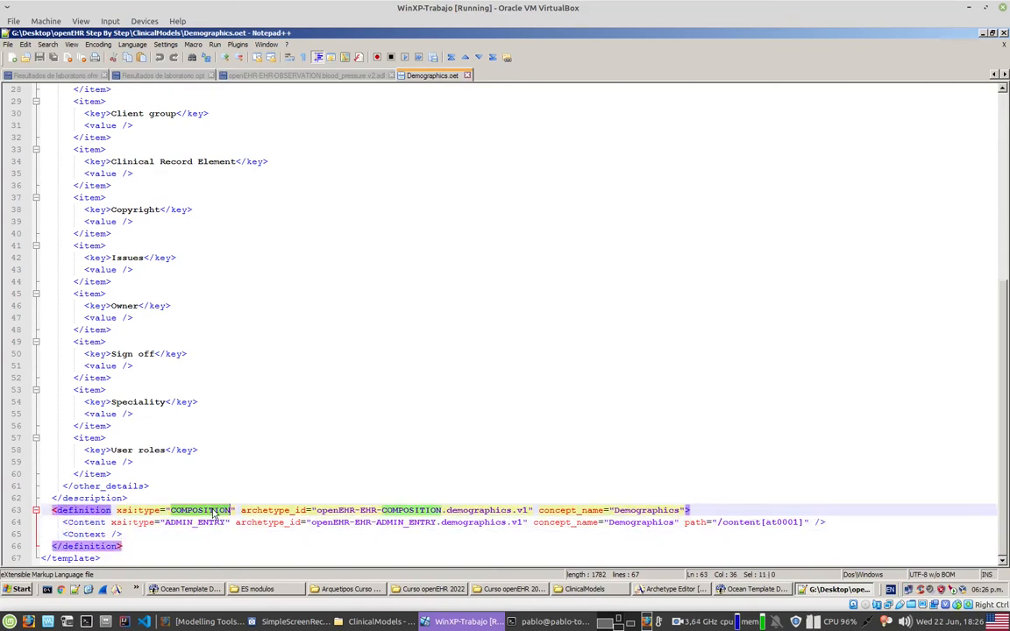
left_click(798, 522)
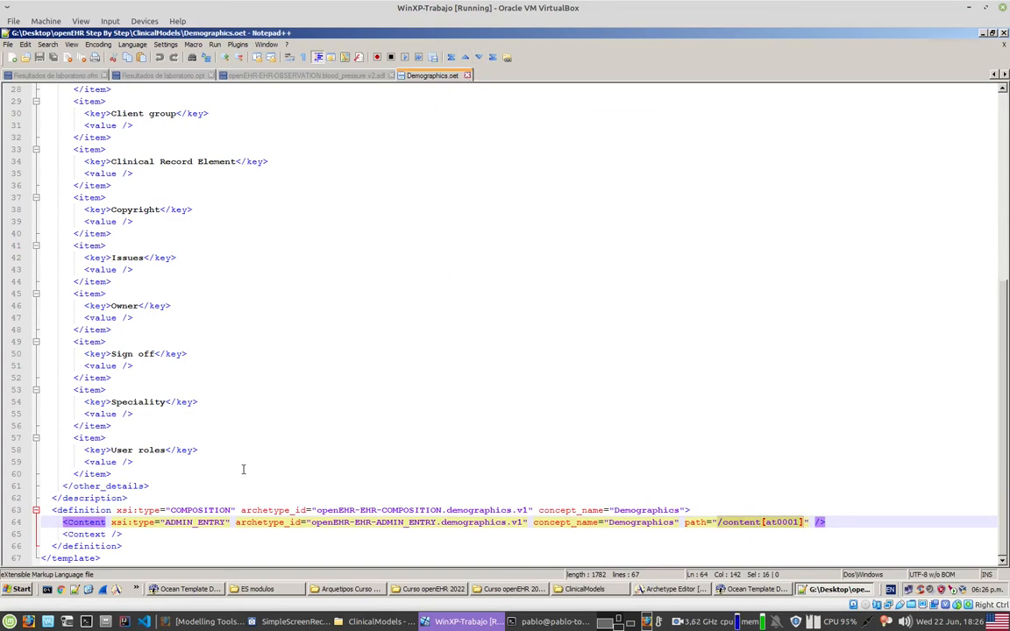
left_click_drag(124, 210, 178, 402)
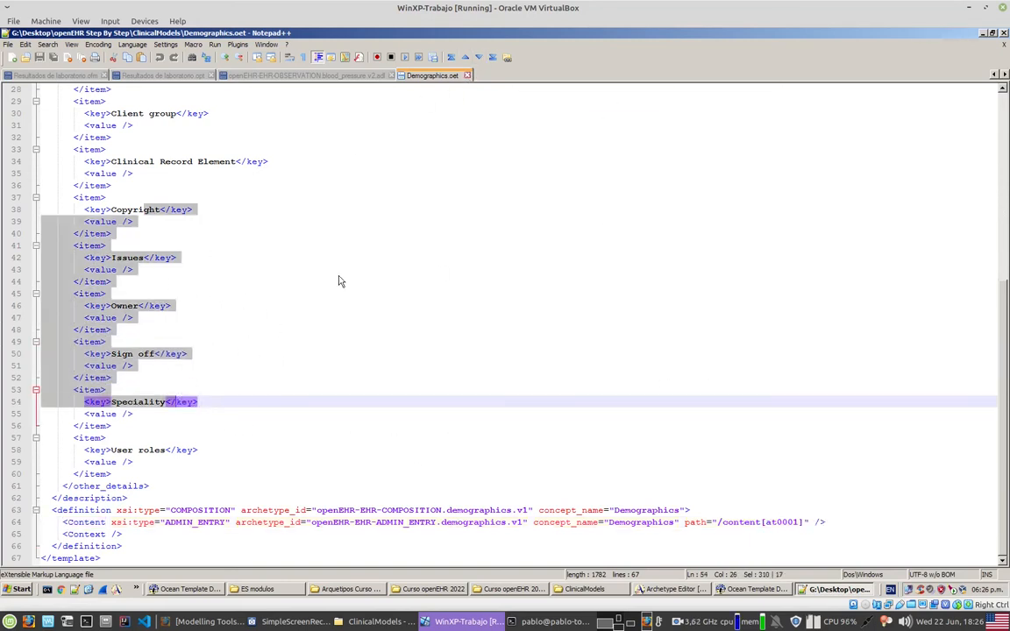
left_click(983, 33)
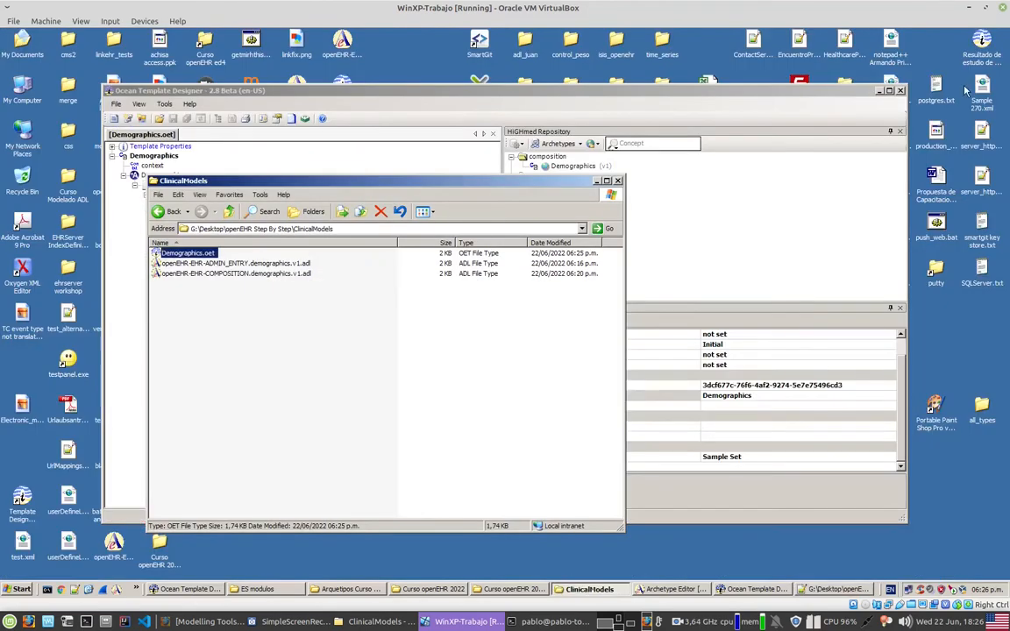
Step: Open openEHR-EHR-COMPOSITION.demographics.v1.adl in Notepad++, review its description, definition and ontology sections, and minimize the editor
right_click(294, 275)
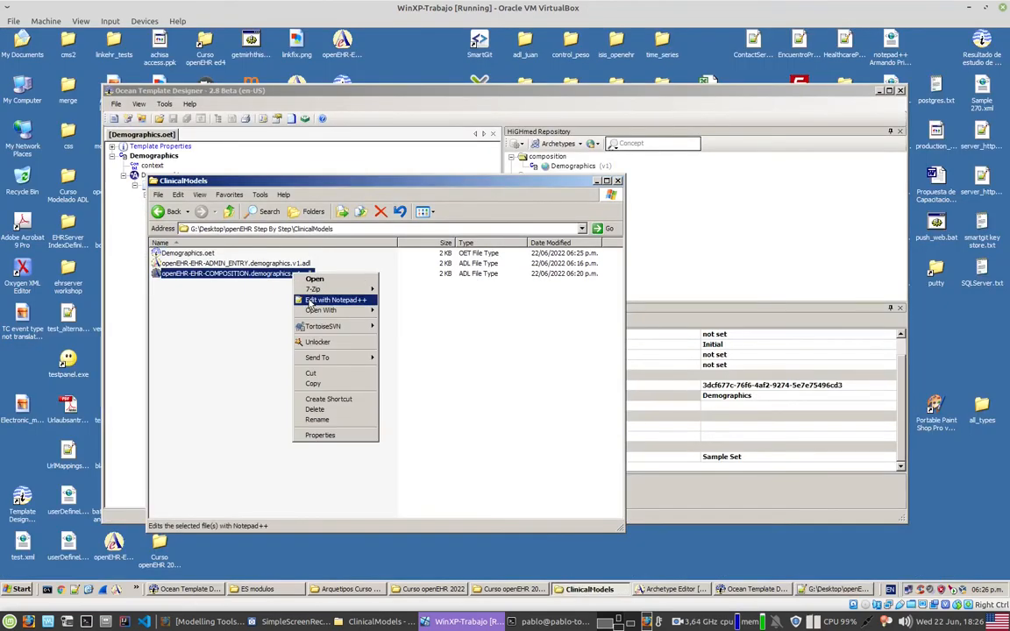
left_click(331, 300)
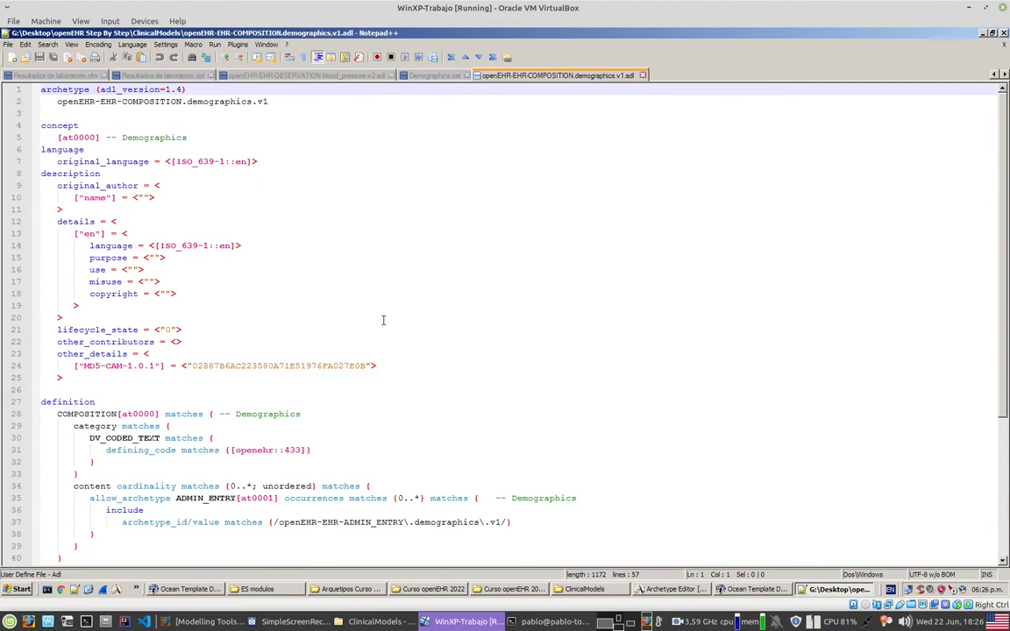
left_click_drag(183, 301, 223, 343)
scroll(263, 354, "down", 4)
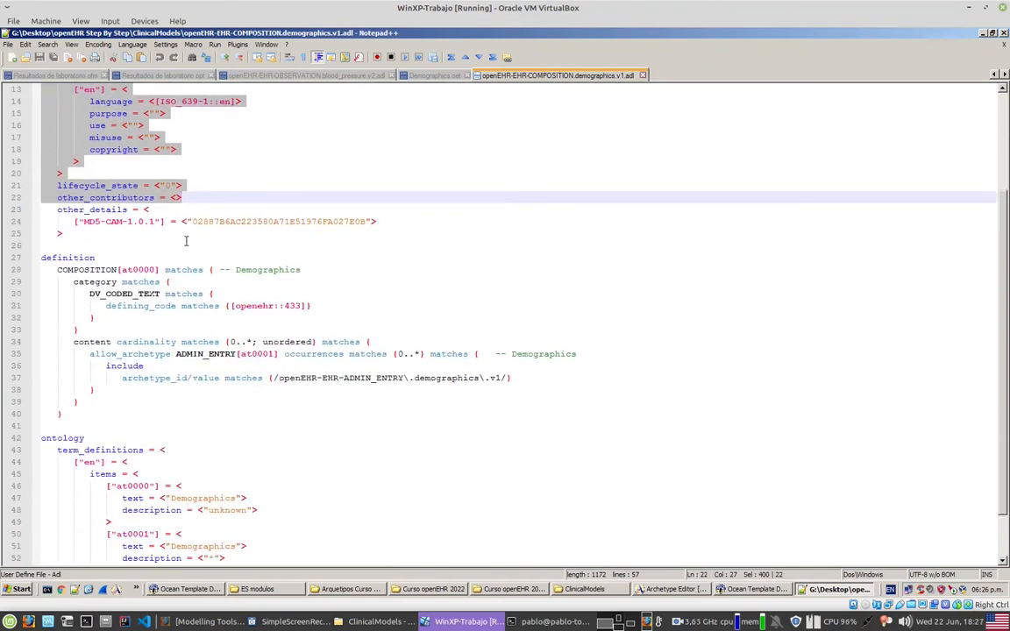
left_click_drag(187, 243, 238, 421)
scroll(331, 430, "down", 2)
left_click(383, 413)
left_click_drag(320, 366, 60, 188)
left_click(96, 188)
scroll(323, 301, "up", 3)
scroll(322, 300, "up", 3)
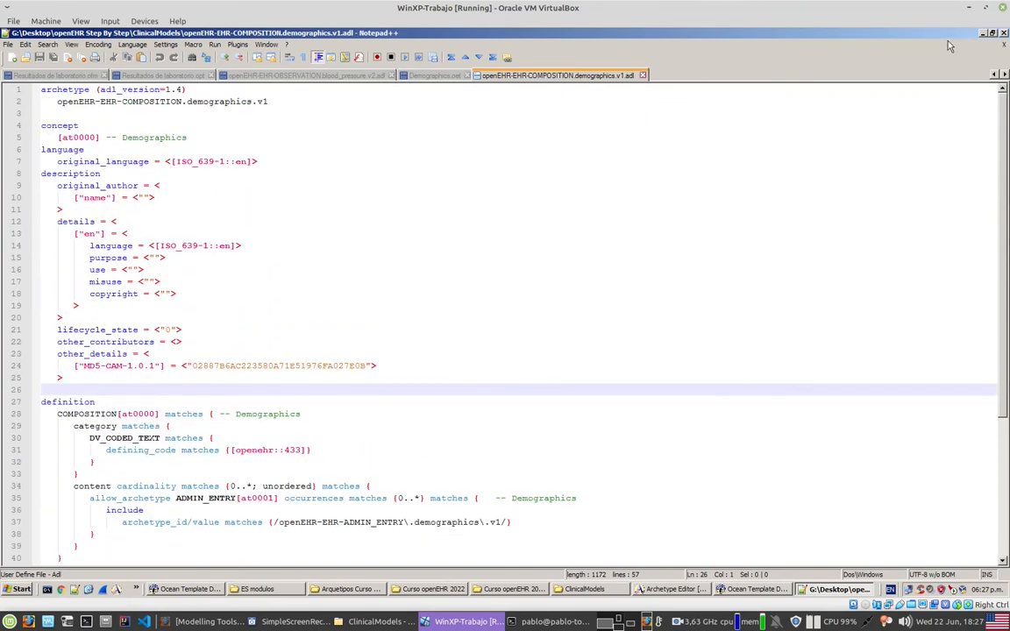
left_click(981, 33)
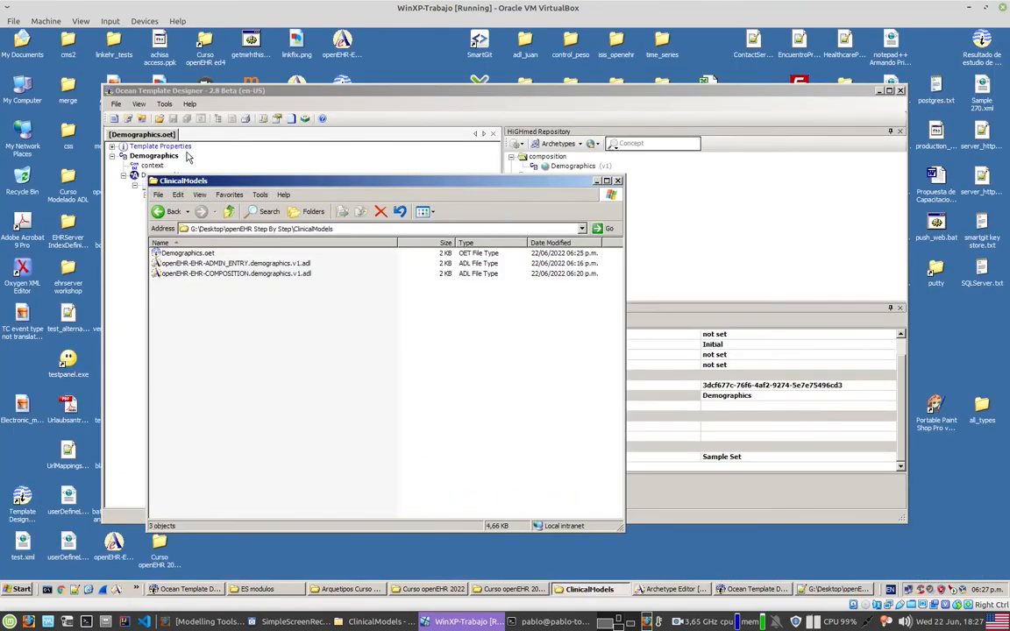
Step: Review the Demographics.oet template alongside the COMPOSITION and ADMIN_ENTRY archetype files in the ClinicalModels folder
left_click(190, 254)
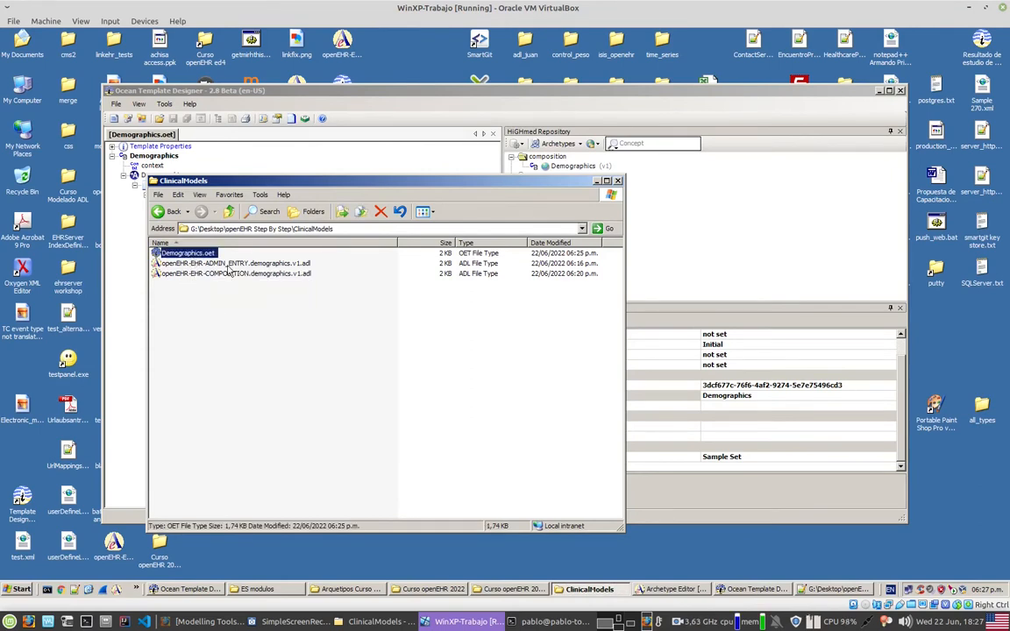
left_click(228, 272)
left_click(229, 264)
left_click(264, 374)
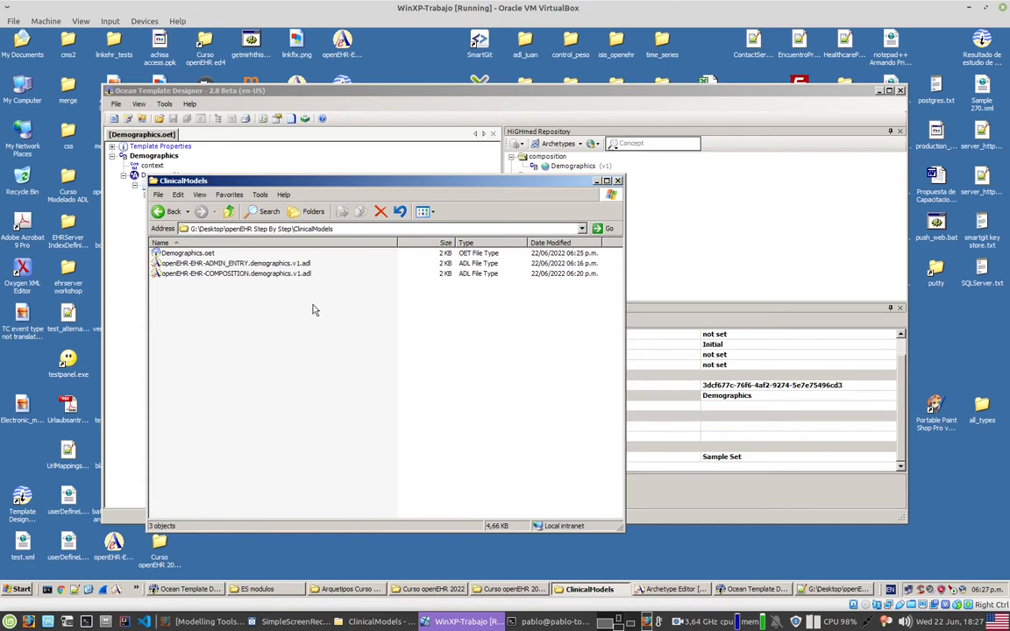
left_click(289, 276)
left_click(281, 264)
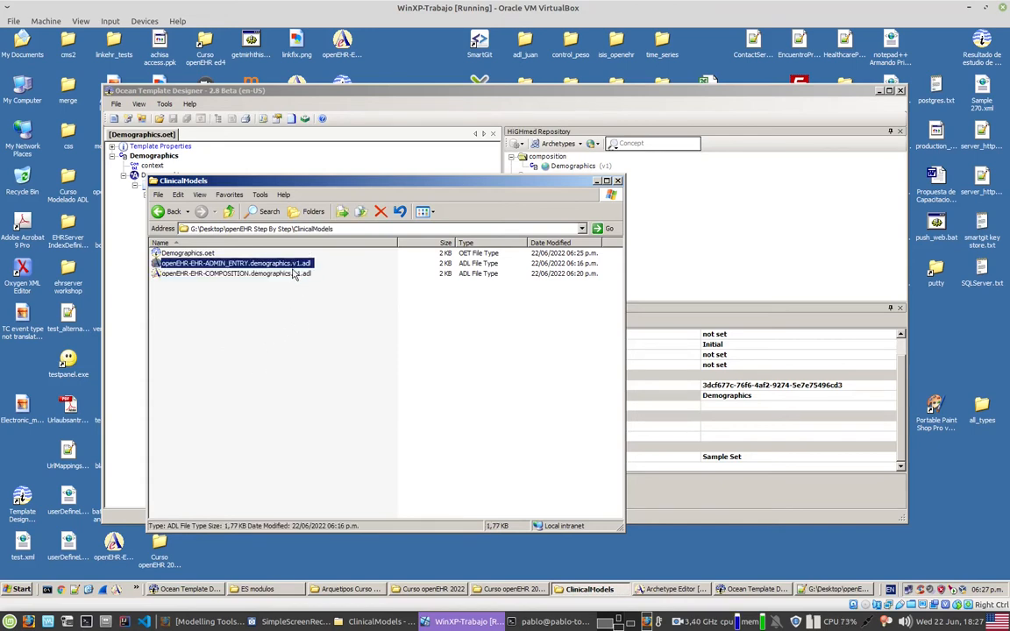
left_click(319, 352)
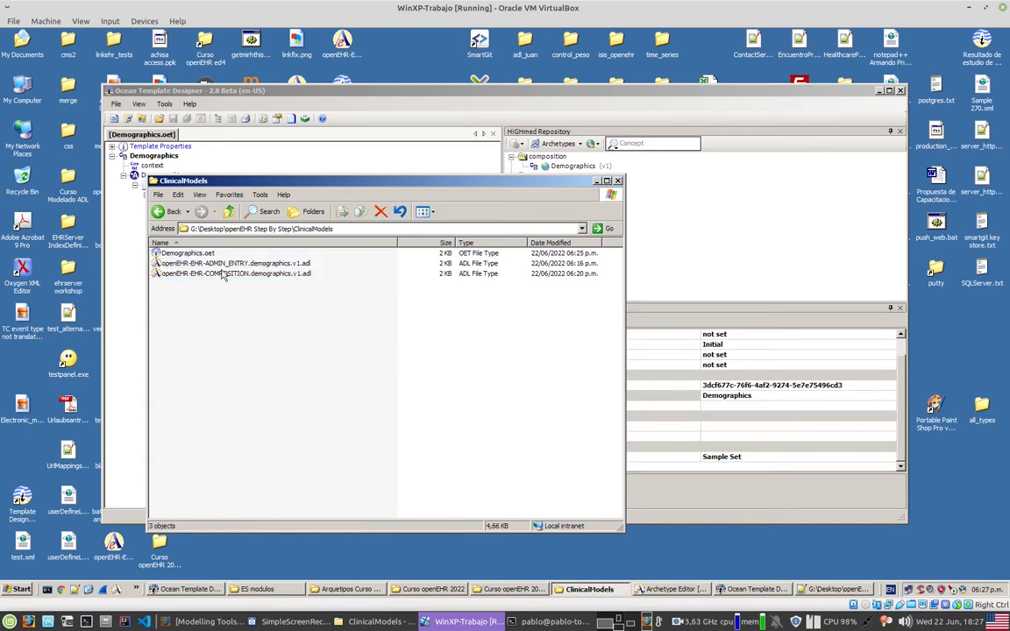
Step: Open the export options for exporting the Demographics template as an Operational Template
left_click(174, 93)
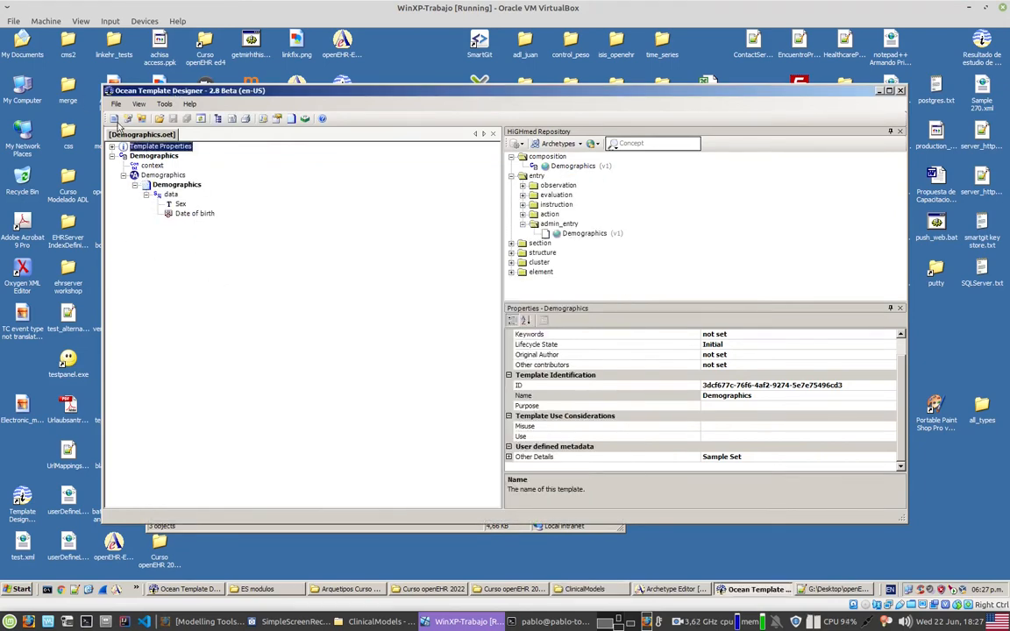
left_click(118, 105)
mouse_move(162, 185)
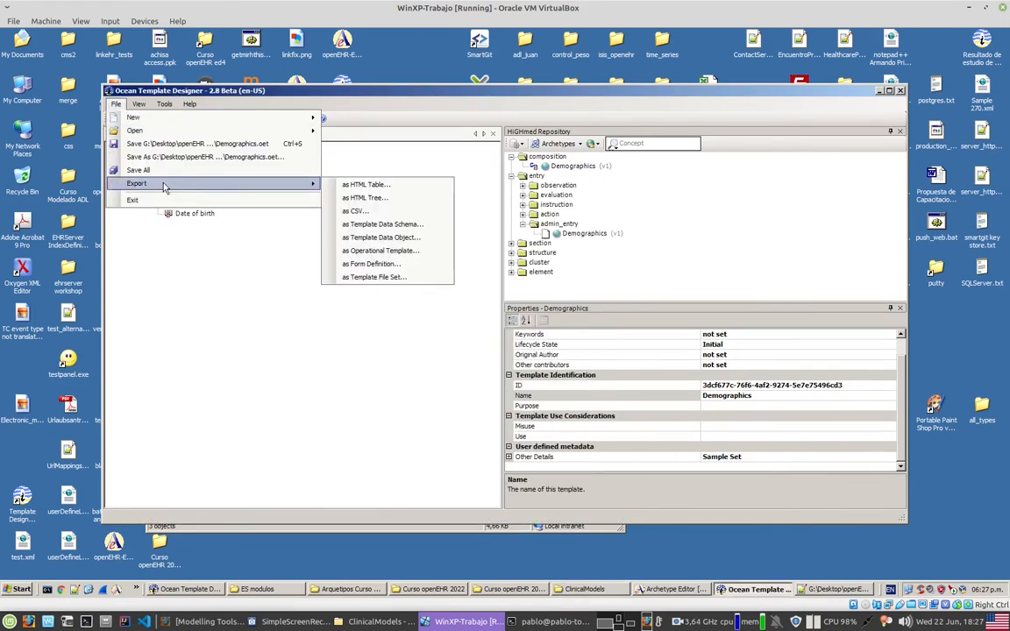
left_click(381, 251)
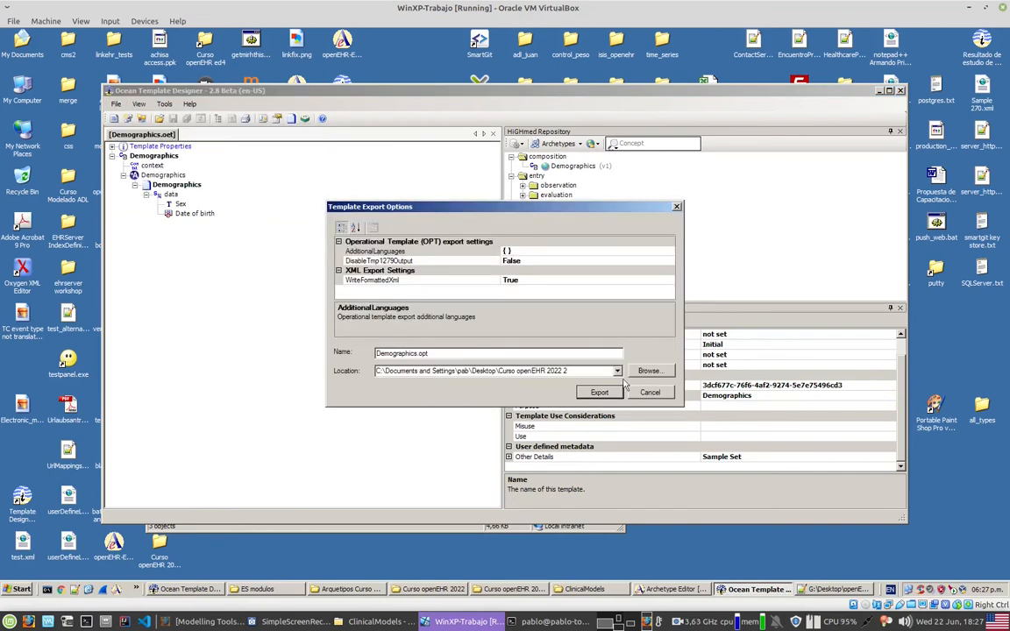
Step: Set the export location to G:\Desktop\openEHR Step By Step\ClinicalModels and export the template as Demographics.opt
left_click(649, 371)
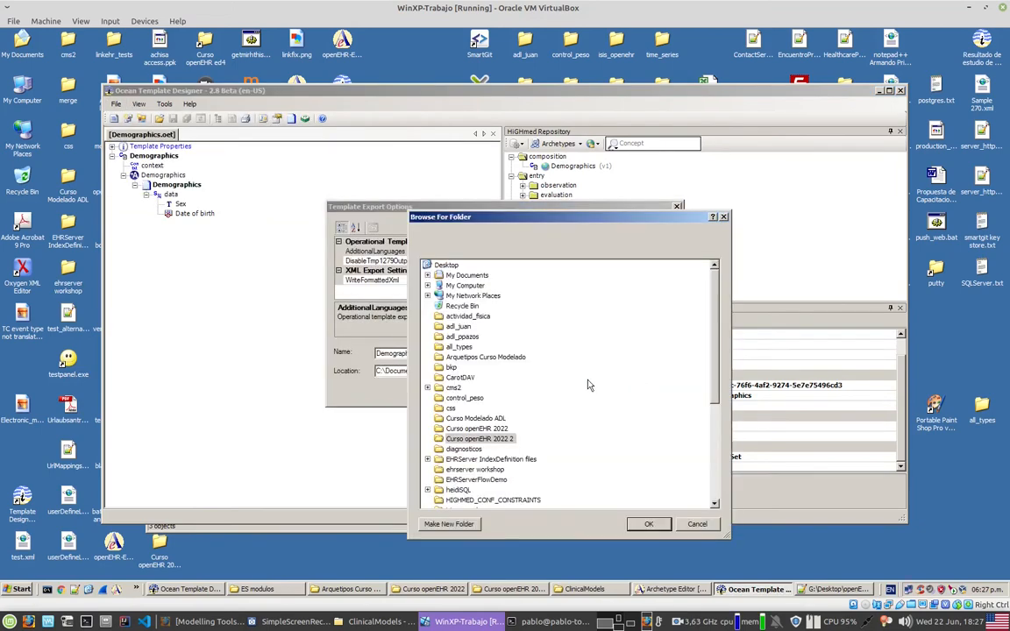
double_click(465, 286)
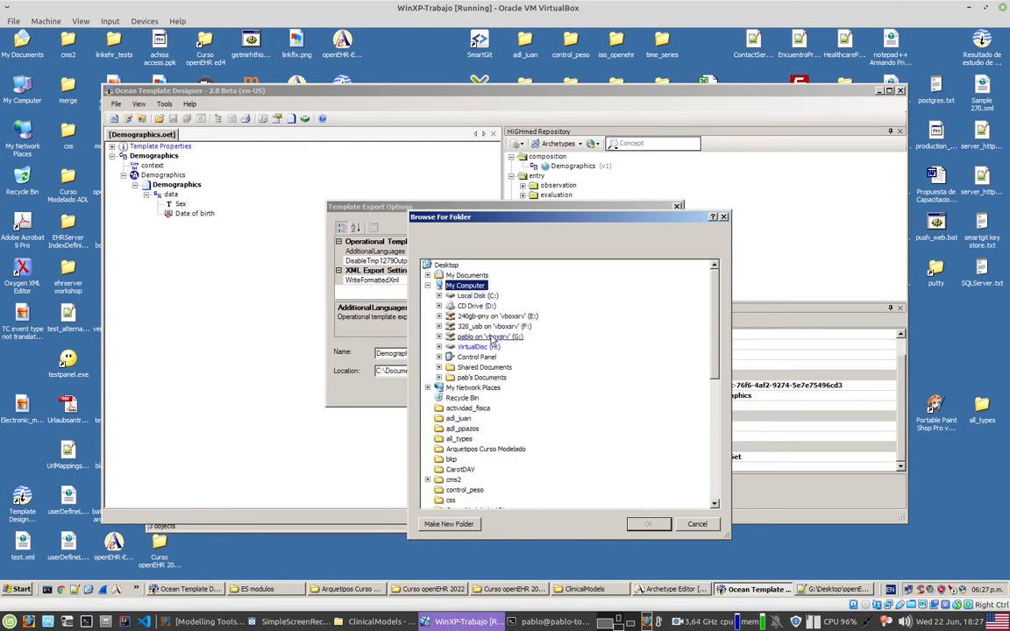
double_click(490, 337)
scroll(555, 377, "down", 8)
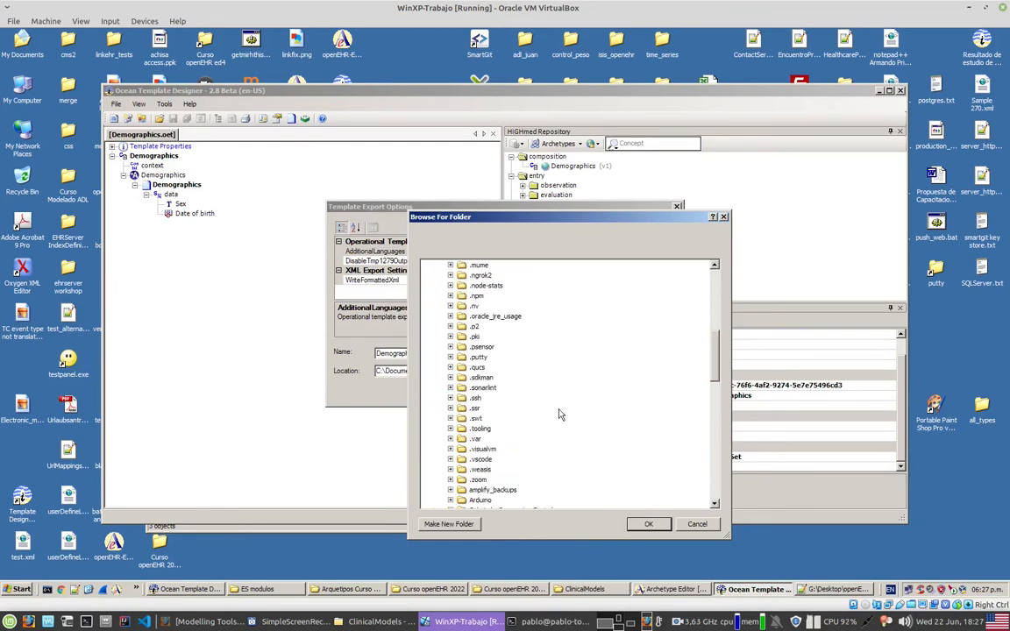
scroll(523, 472, "down", 2)
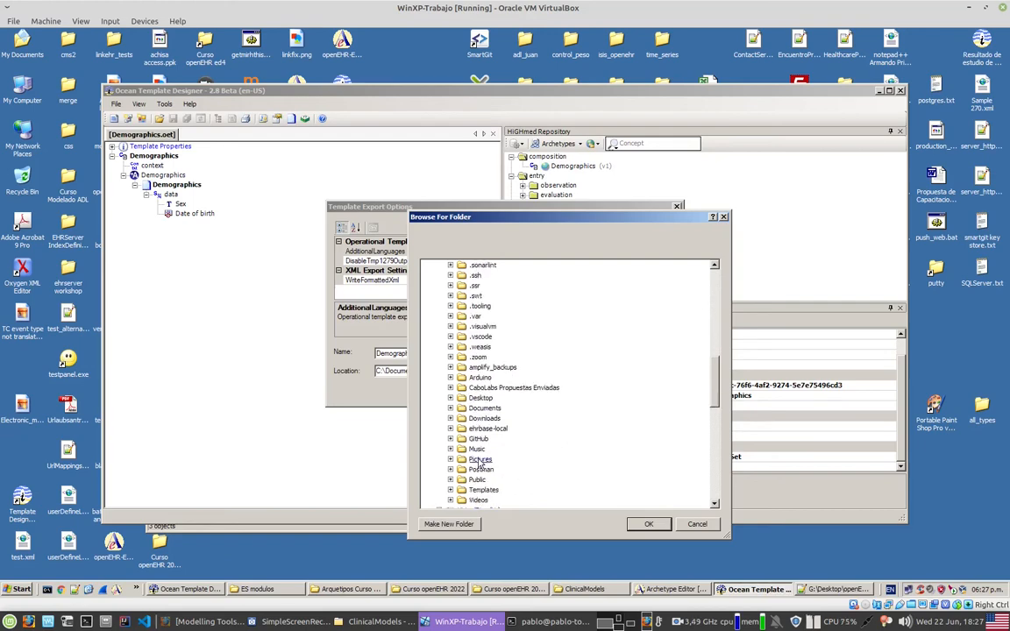
left_click(478, 400)
scroll(548, 443, "down", 3)
left_click(515, 438)
left_click(511, 458)
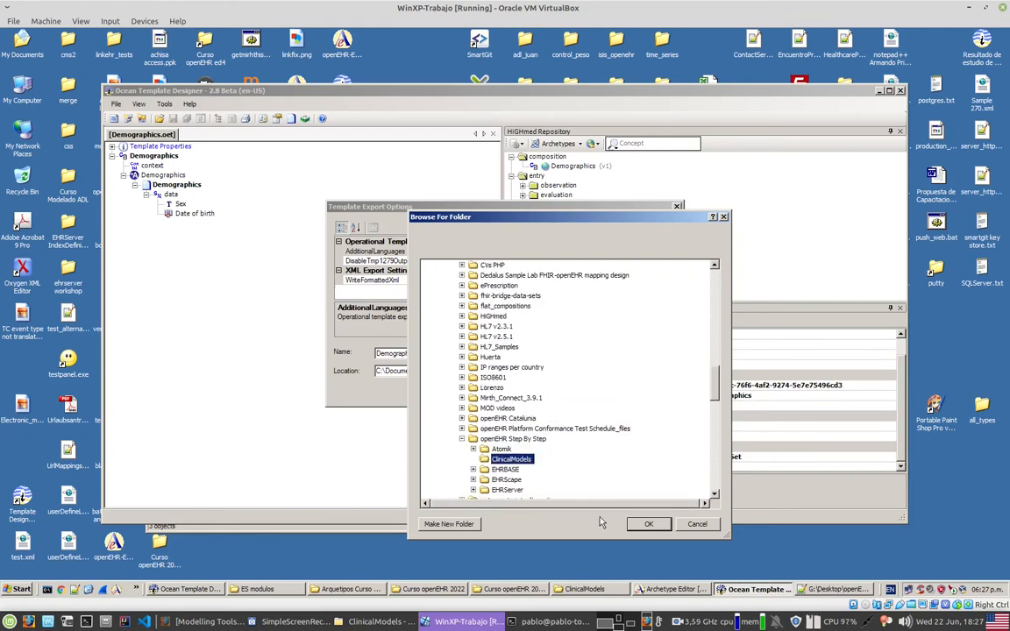
left_click(649, 523)
double_click(440, 353)
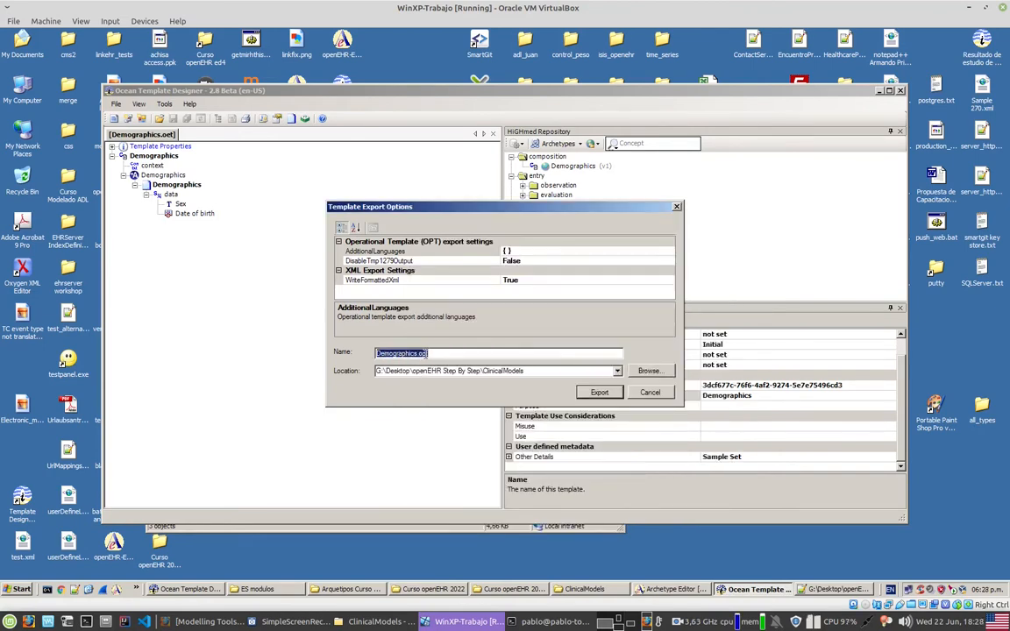
left_click(596, 392)
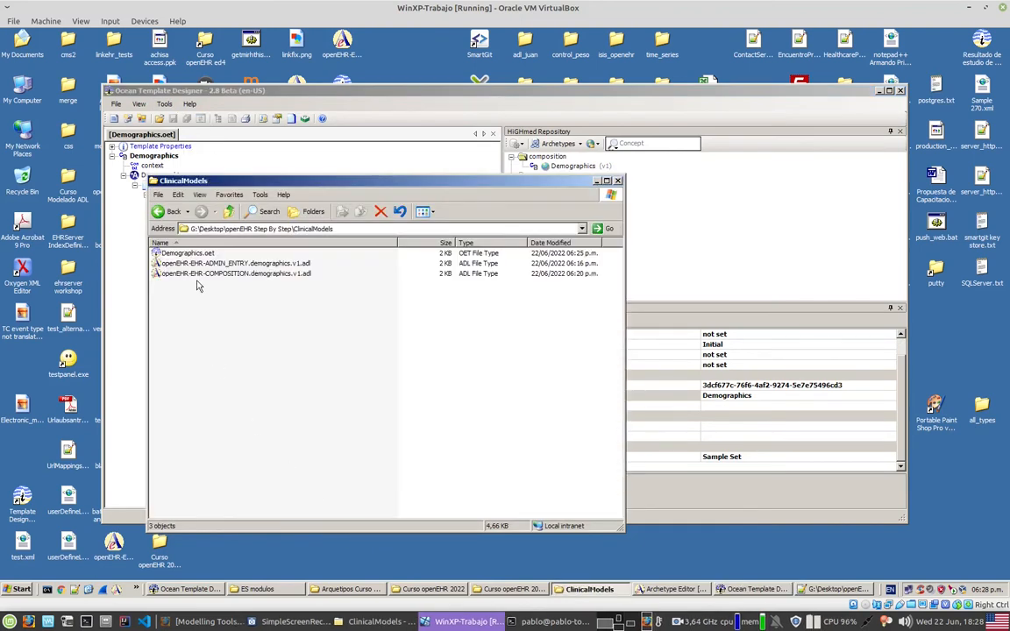
Step: Open Demographics.opt from the ClinicalModels folder in Notepad++ and examine the root COMPOSITION definition and its constraints
left_click(262, 274)
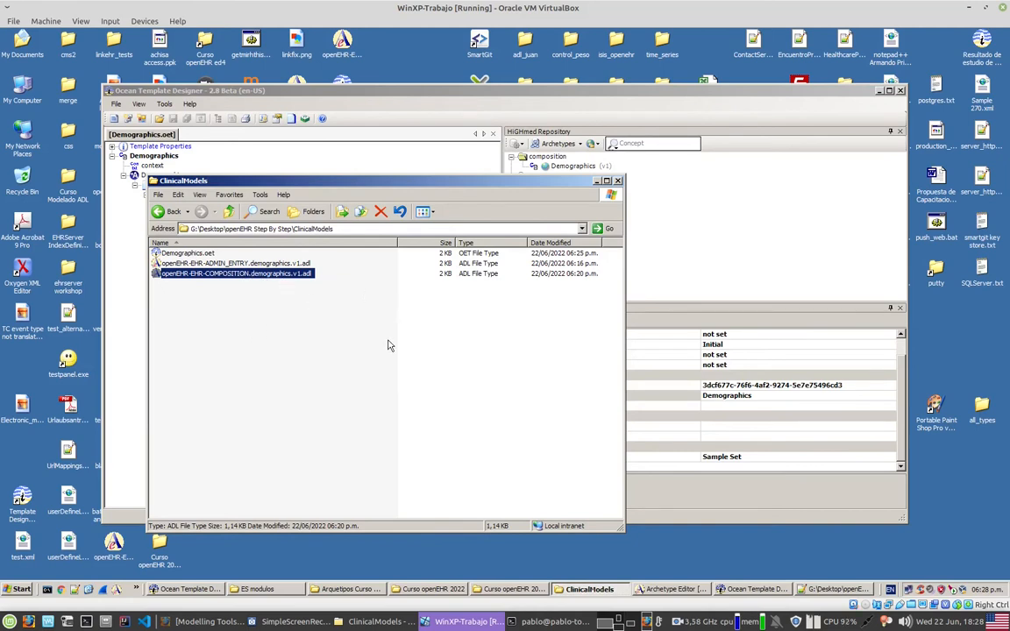
left_click(236, 263)
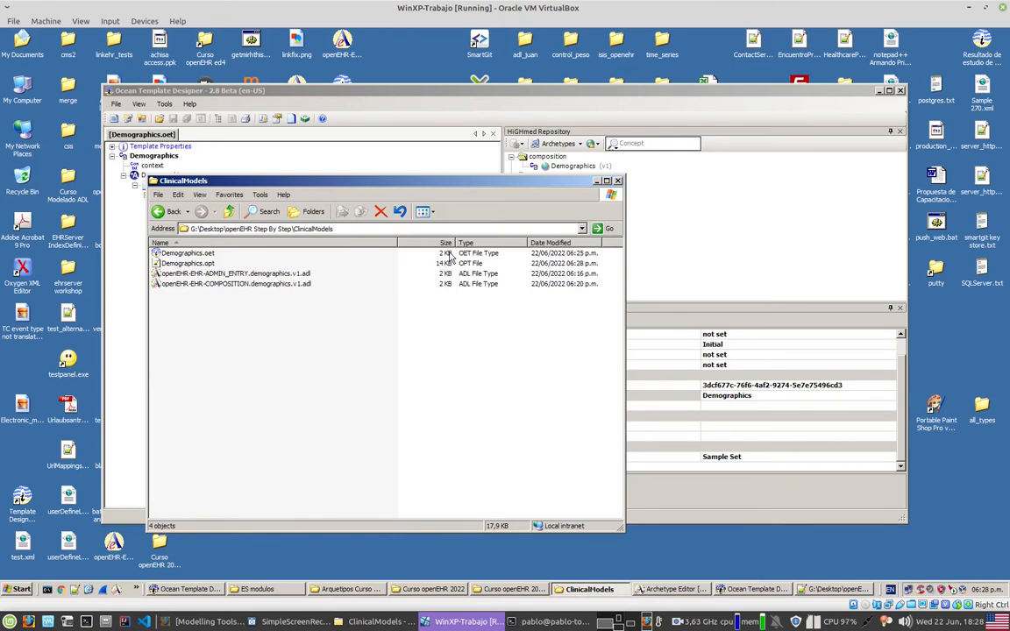
double_click(207, 265)
scroll(605, 344, "down", 3)
scroll(605, 344, "down", 8)
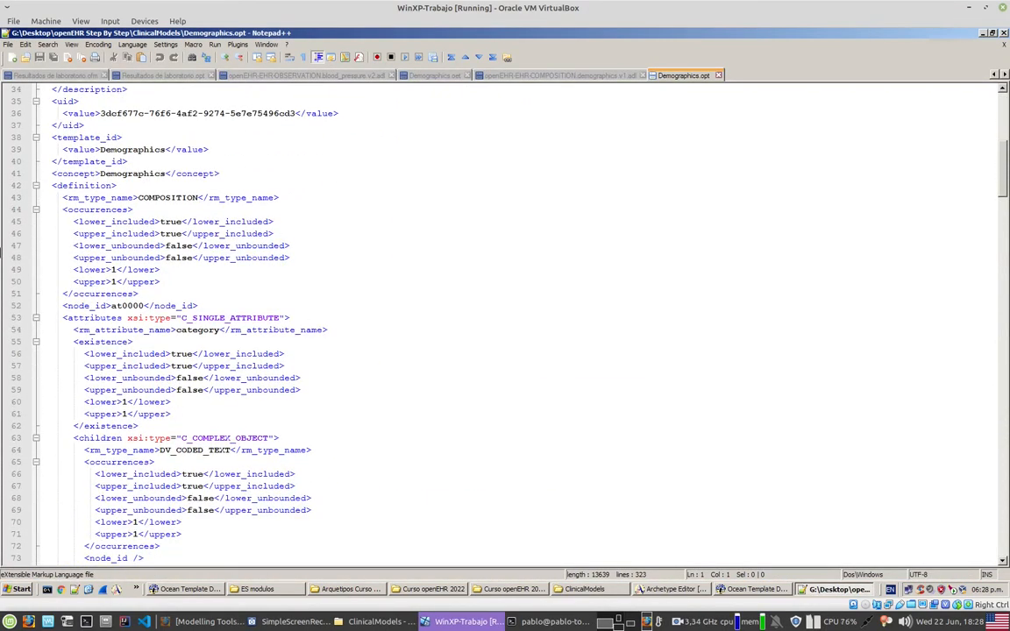
left_click_drag(66, 186, 350, 498)
left_click(201, 235)
double_click(166, 198)
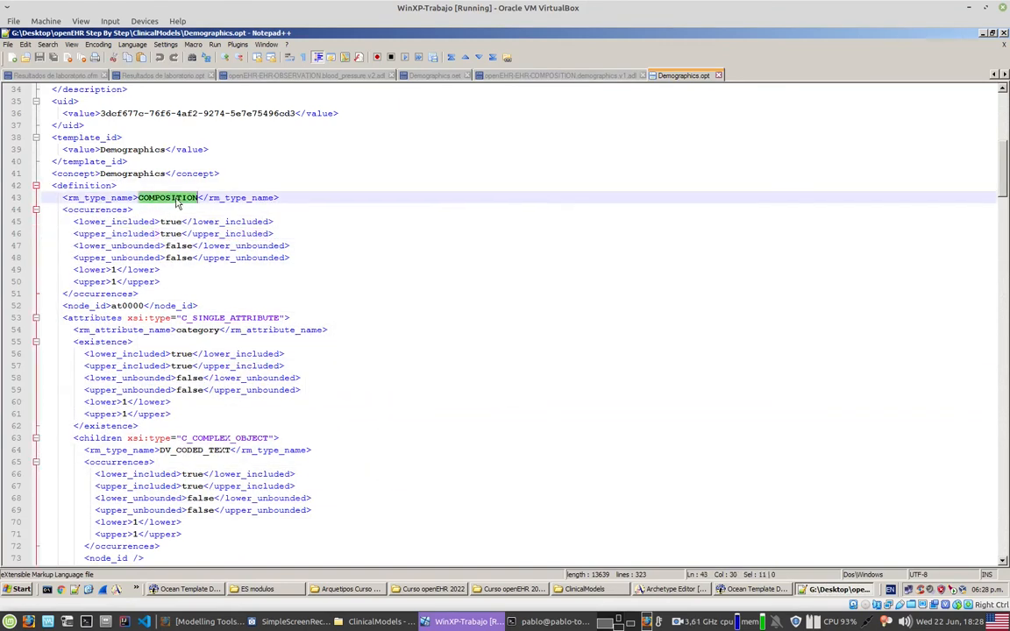
left_click(283, 199)
left_click_drag(283, 198, 366, 512)
Step: Examine the category's coded constraint and the content attribute with its ADMIN_ENTRY archetype root in the OPT
scroll(416, 481, "down", 12)
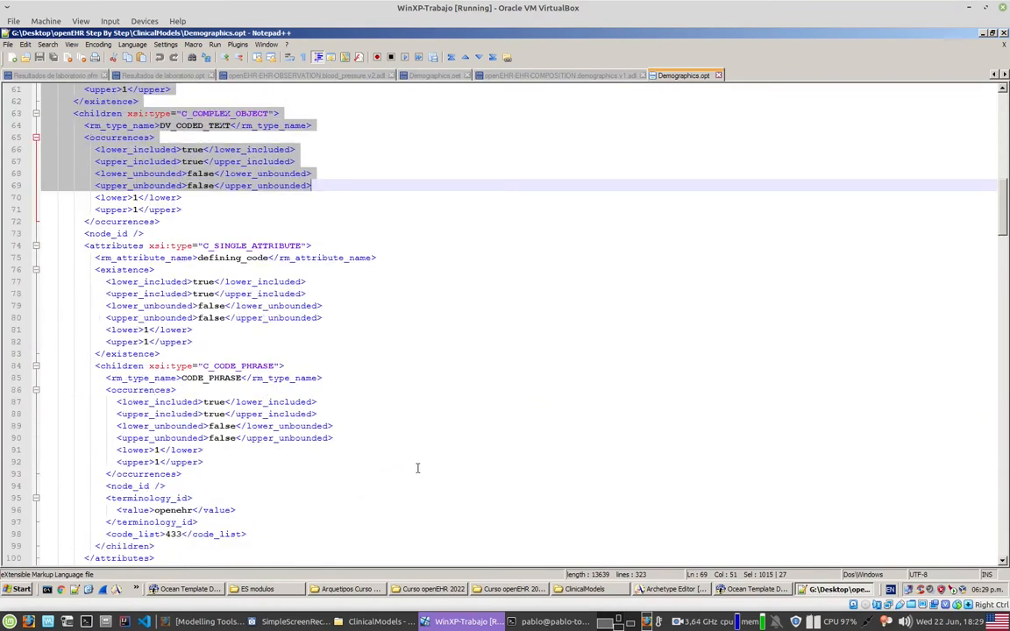
scroll(417, 462, "down", 2)
scroll(349, 376, "up", 1)
scroll(350, 376, "down", 5)
left_click_drag(155, 221, 302, 437)
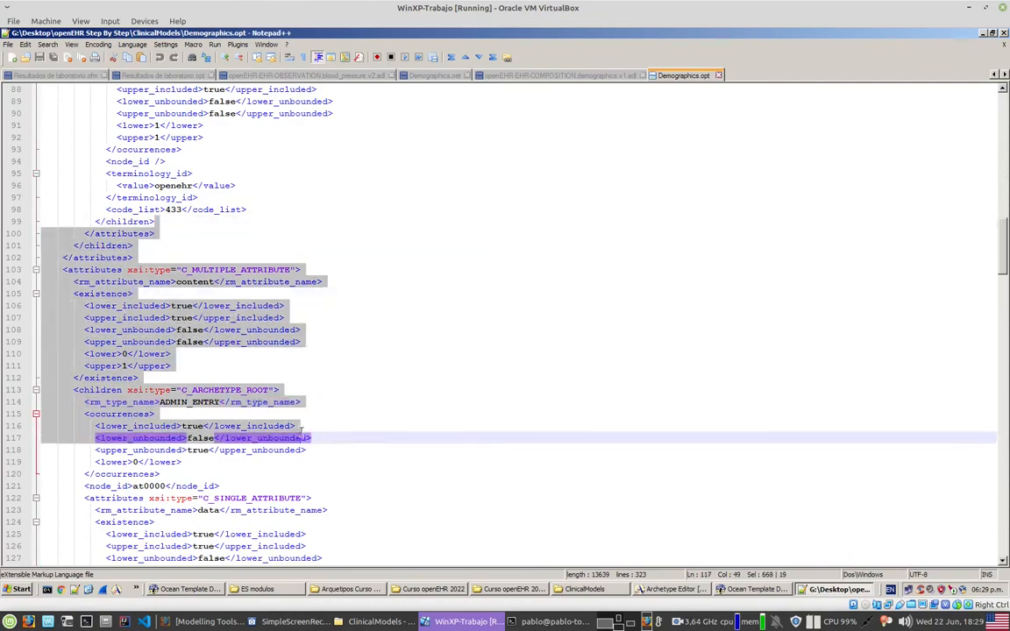
left_click_drag(1001, 263, 999, 320)
Step: Examine the ELEMENT at0002 in the OPT, including its DV_CODED_TEXT type and the local codes at0003, at0004 and at0005
scroll(329, 207, "down", 6)
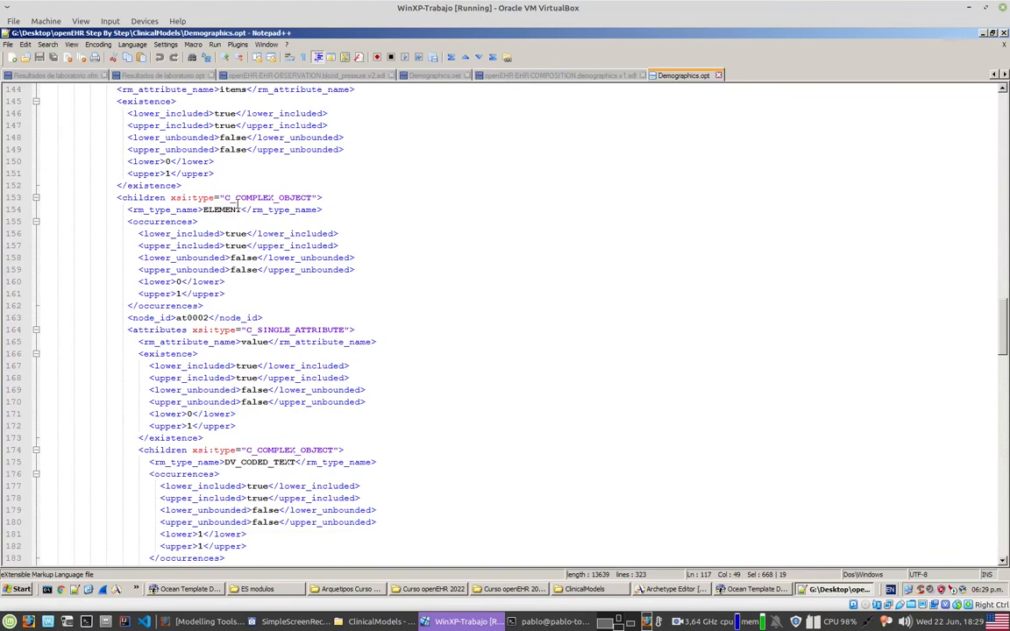
left_click(237, 210)
scroll(480, 334, "down", 5)
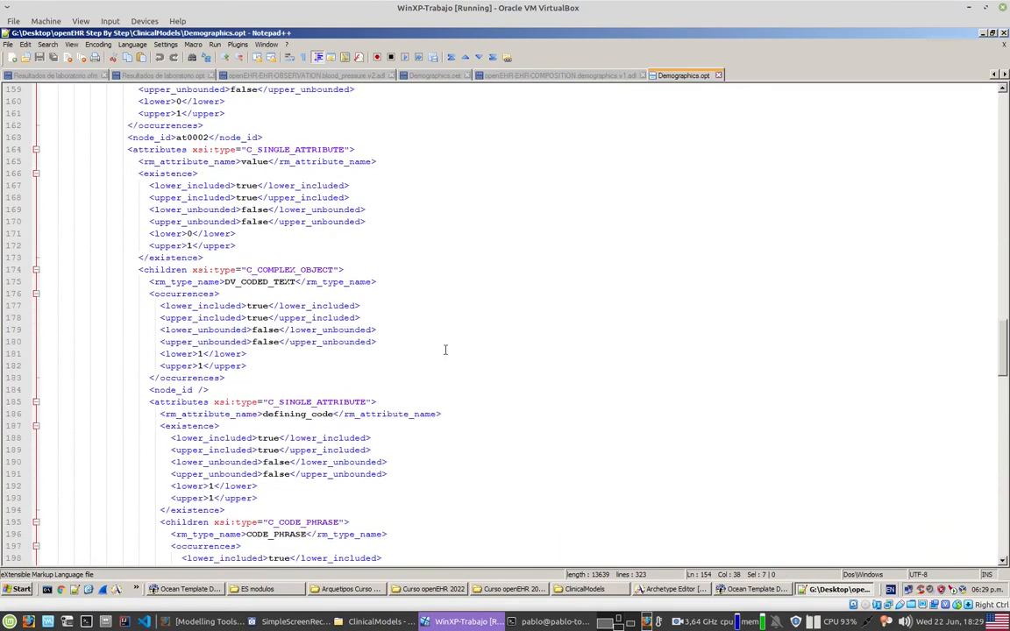
double_click(277, 281)
scroll(280, 285, "down", 7)
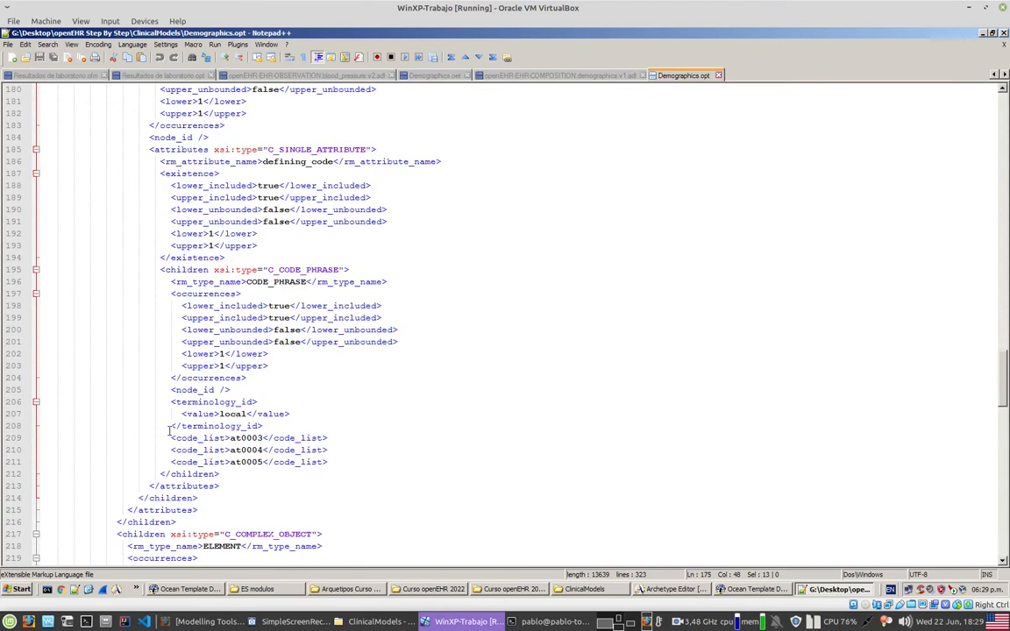
left_click_drag(171, 438, 322, 449)
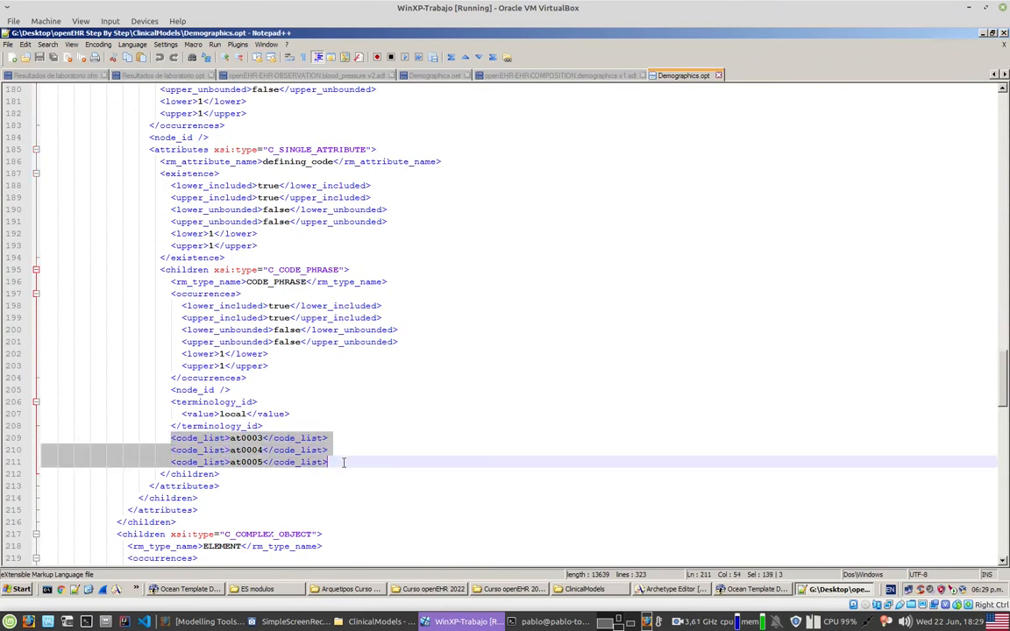
left_click(258, 478)
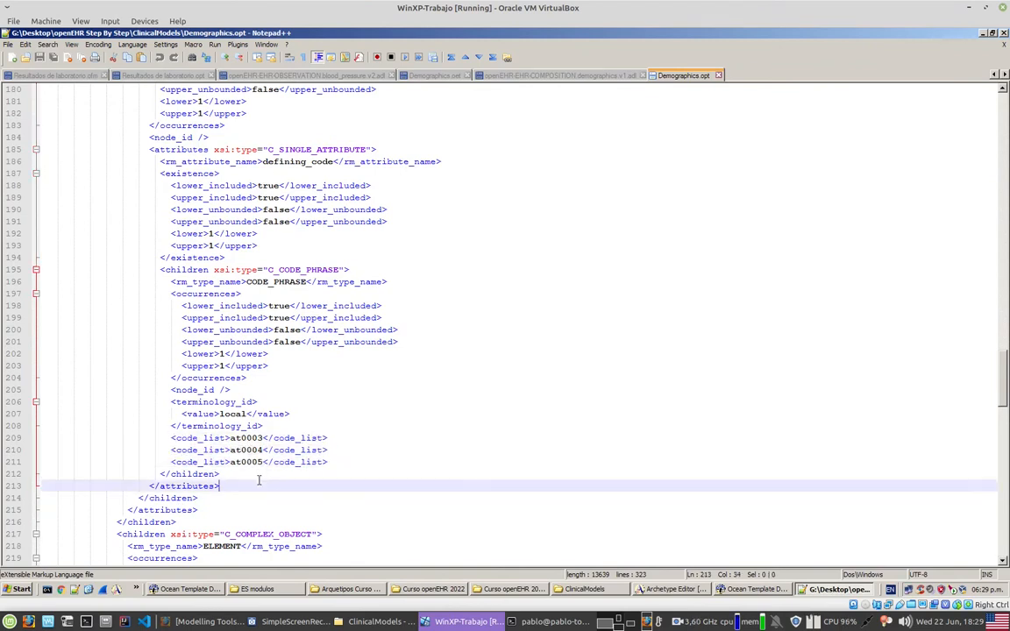
double_click(247, 450)
double_click(247, 461)
Step: Examine the ELEMENT at0006 in the OPT and its DV_DATE_TIME value constraint
scroll(419, 435, "down", 7)
left_click_drag(206, 274, 229, 293)
scroll(547, 324, "down", 4)
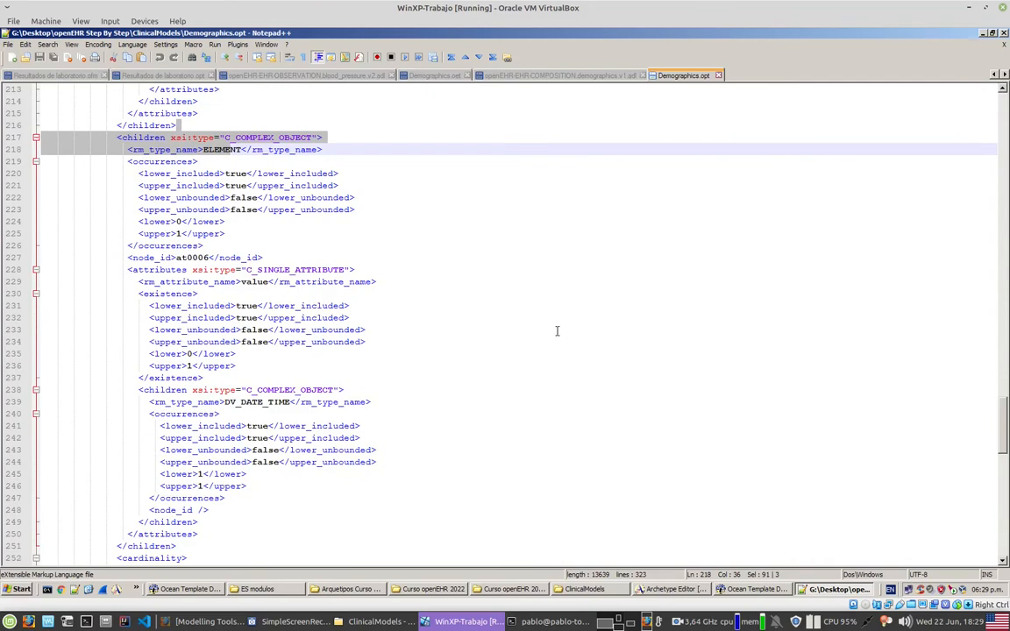
scroll(556, 330, "down", 2)
left_click_drag(207, 306, 486, 335)
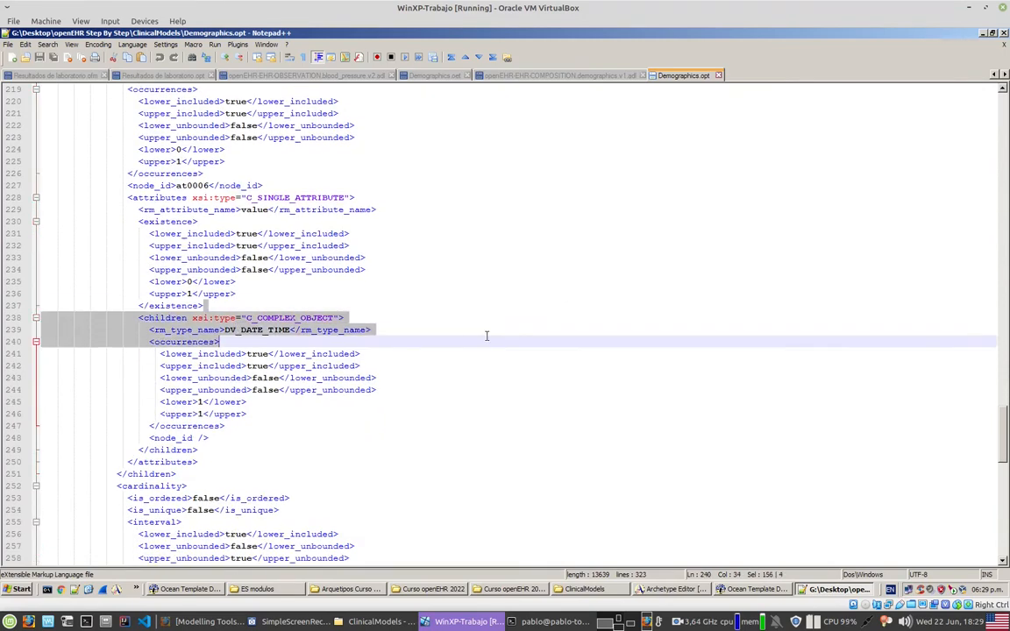
scroll(487, 336, "down", 8)
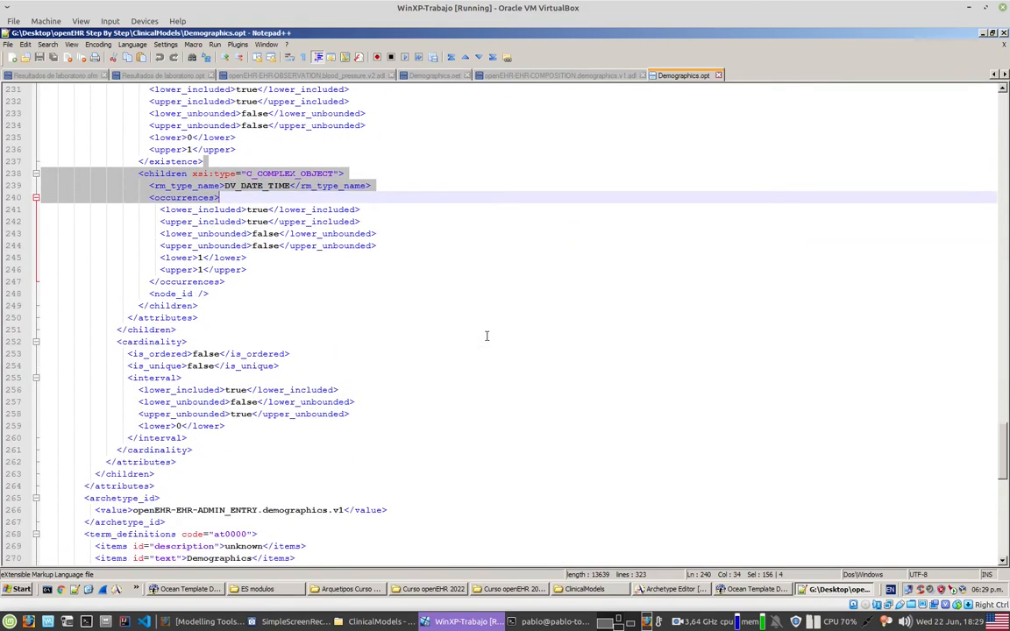
Step: Examine the ADMIN_ENTRY and COMPOSITION archetype IDs with their term definitions in the OPT, return to the file's start and minimize Notepad++
left_click_drag(133, 366, 342, 361)
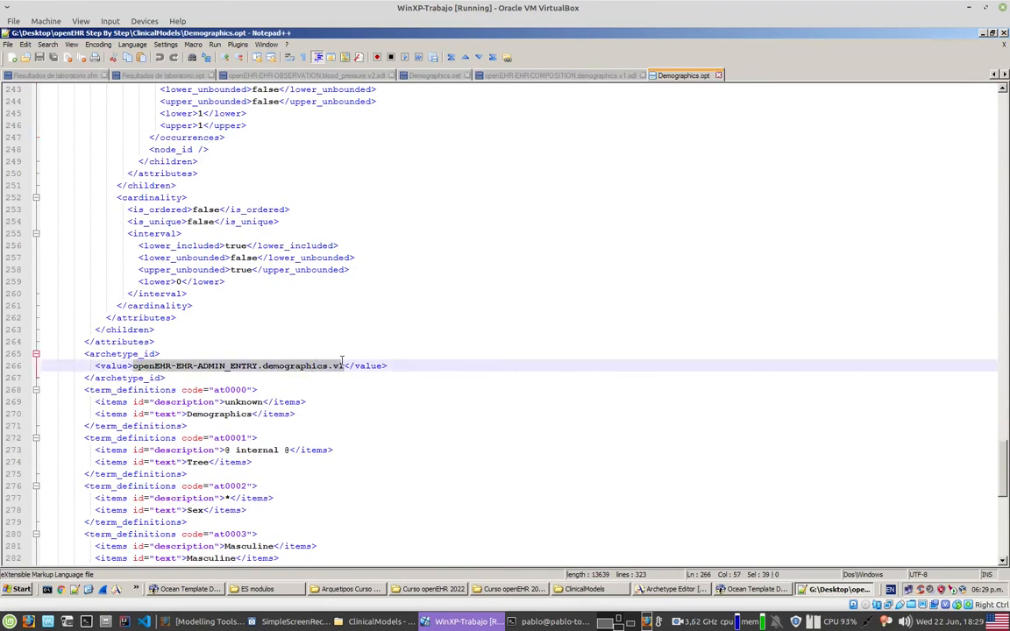
scroll(583, 372, "down", 8)
scroll(456, 368, "down", 5)
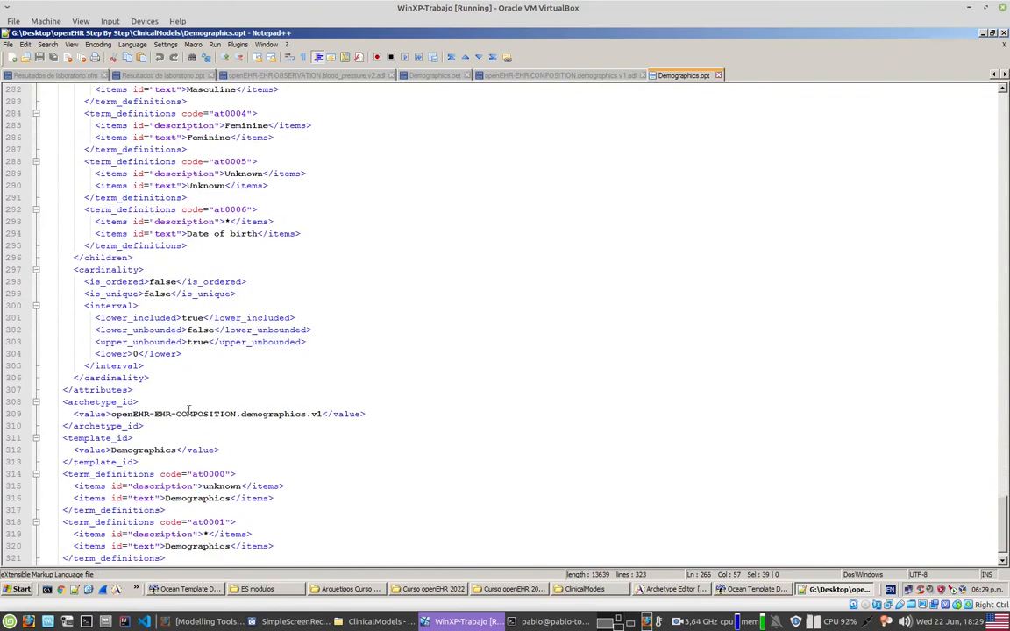
left_click_drag(111, 413, 323, 413)
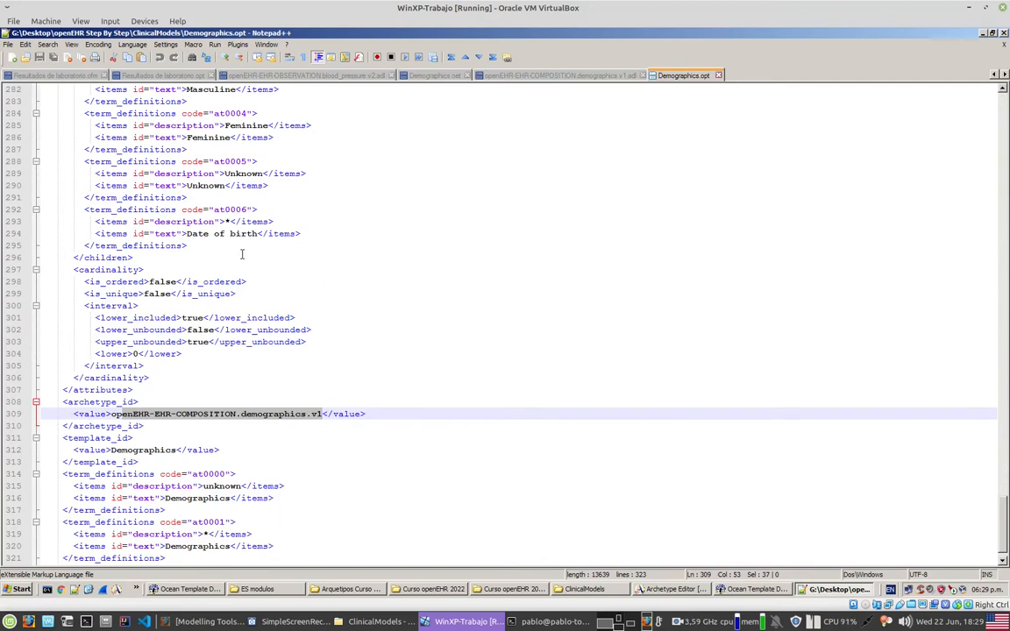
scroll(226, 233, "down", 1)
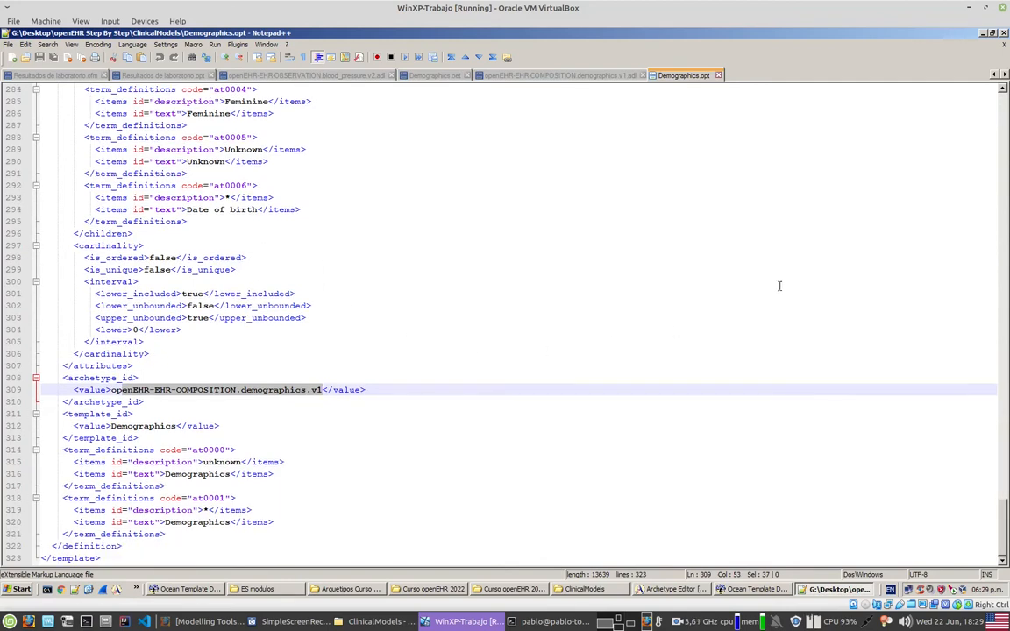
left_click_drag(1005, 517, 942, 94)
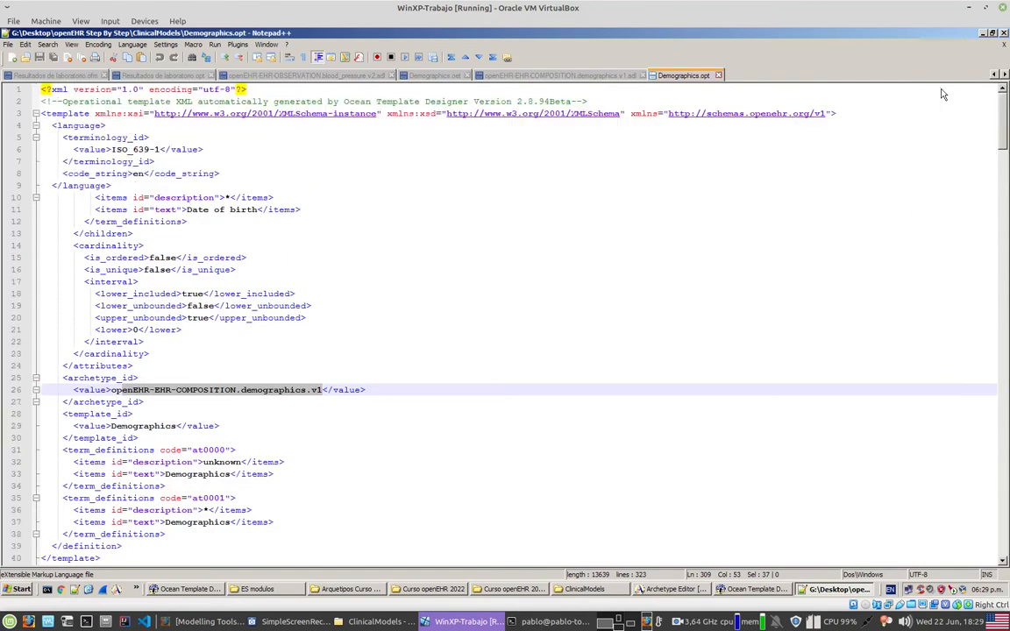
left_click(983, 32)
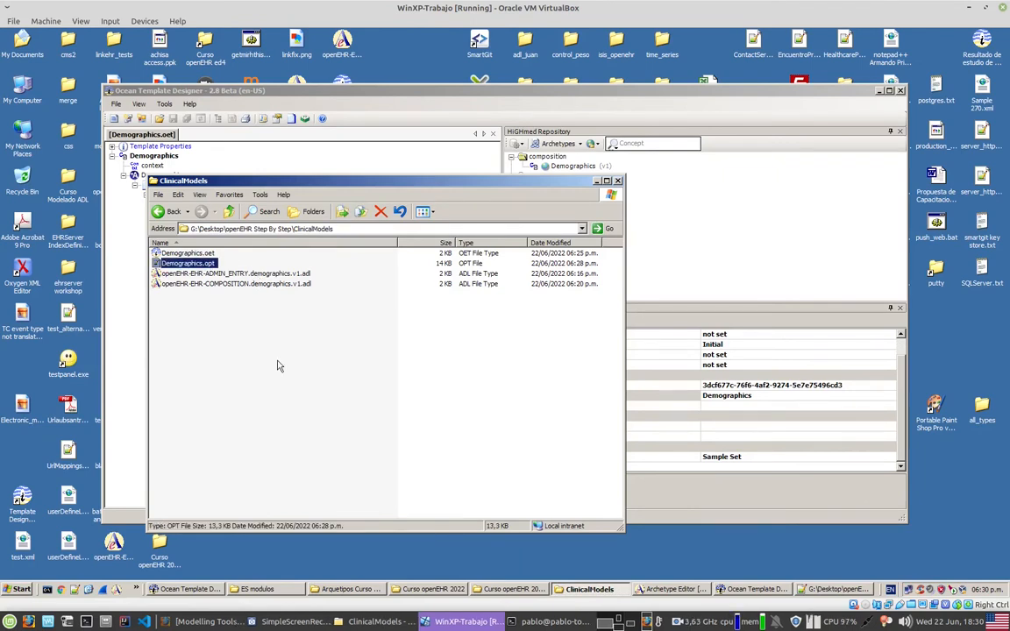
Step: Review the OPT and ADL files in the ClinicalModels folder and switch to the openEHR Modelling Tools page in Firefox
left_click(180, 296)
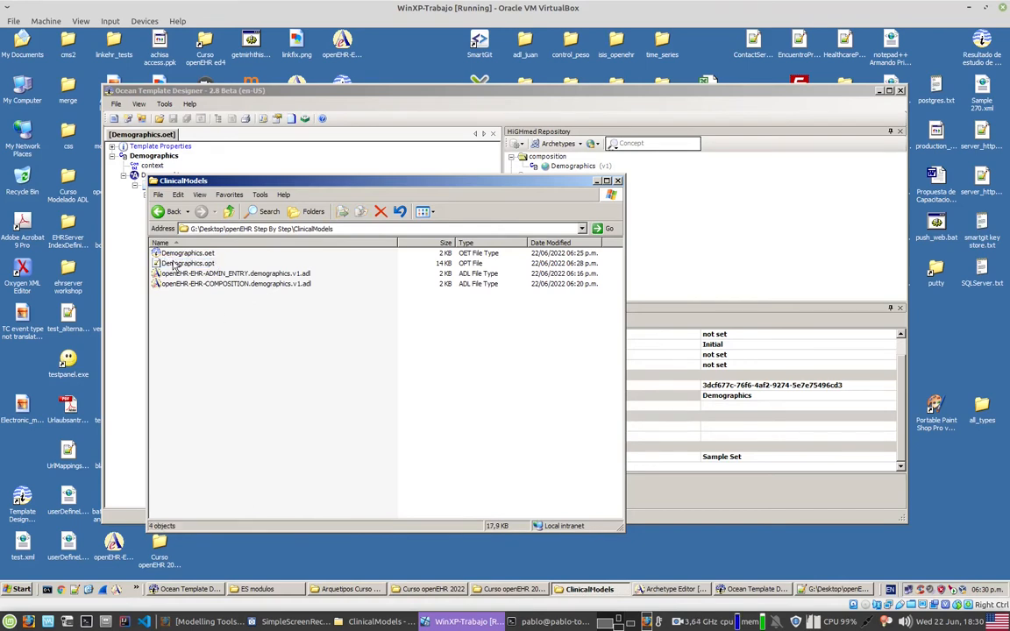
left_click(175, 264)
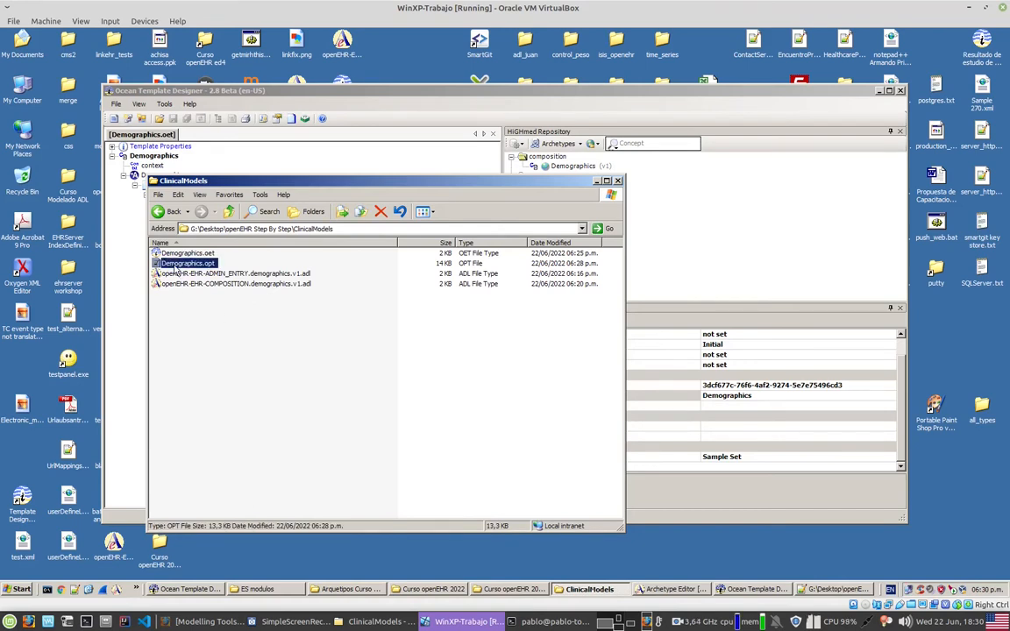
left_click(225, 274)
left_click(227, 284)
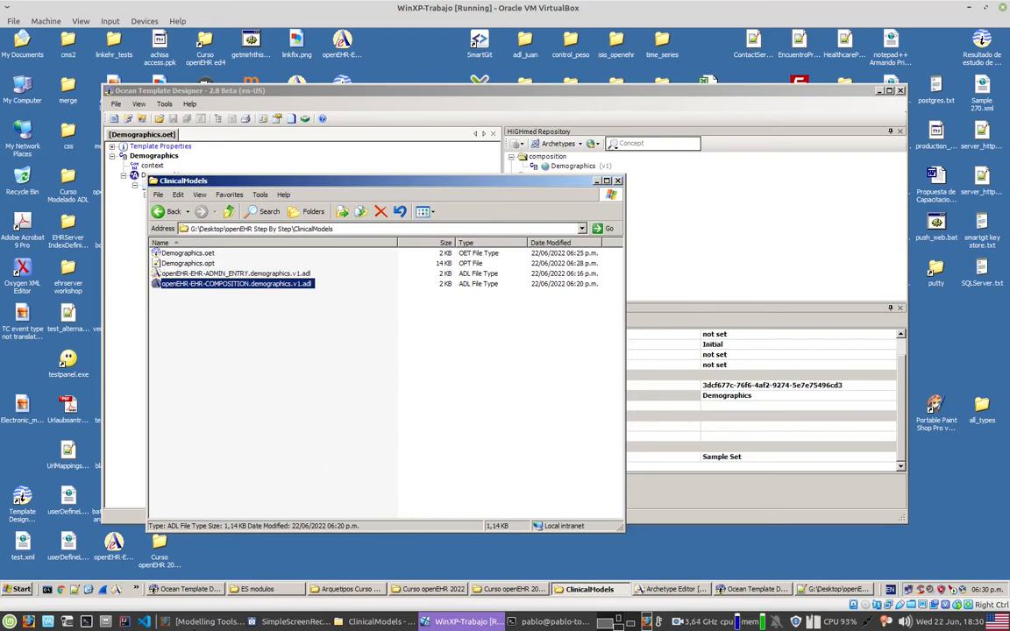
left_click(206, 622)
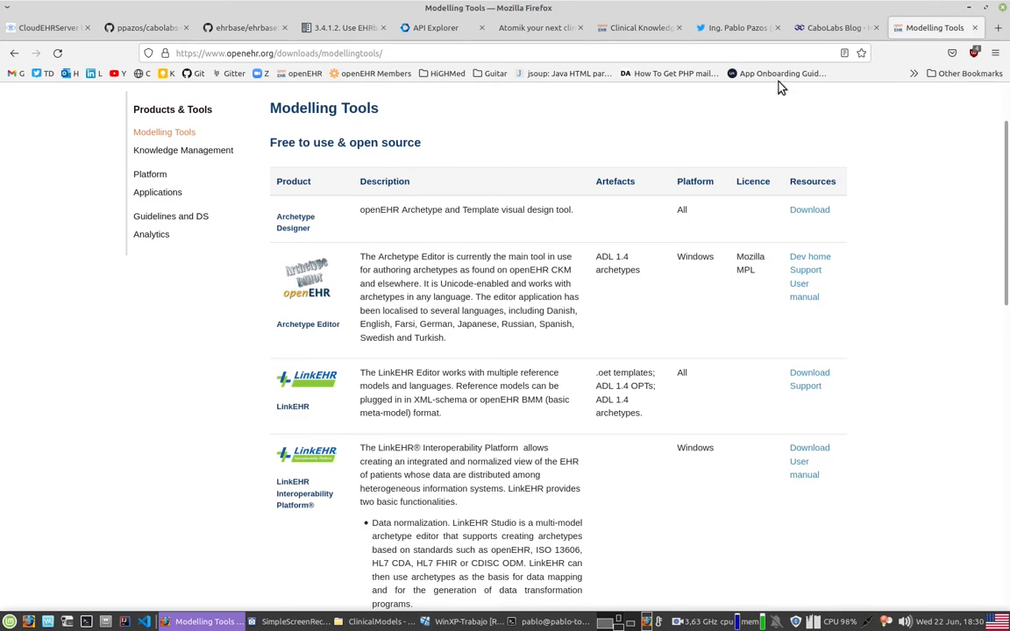
Step: Bring up the openEHR Clinical Knowledge Manager page in Firefox
left_click(802, 28)
left_click(701, 29)
left_click(647, 29)
left_click(201, 56)
left_click(184, 53)
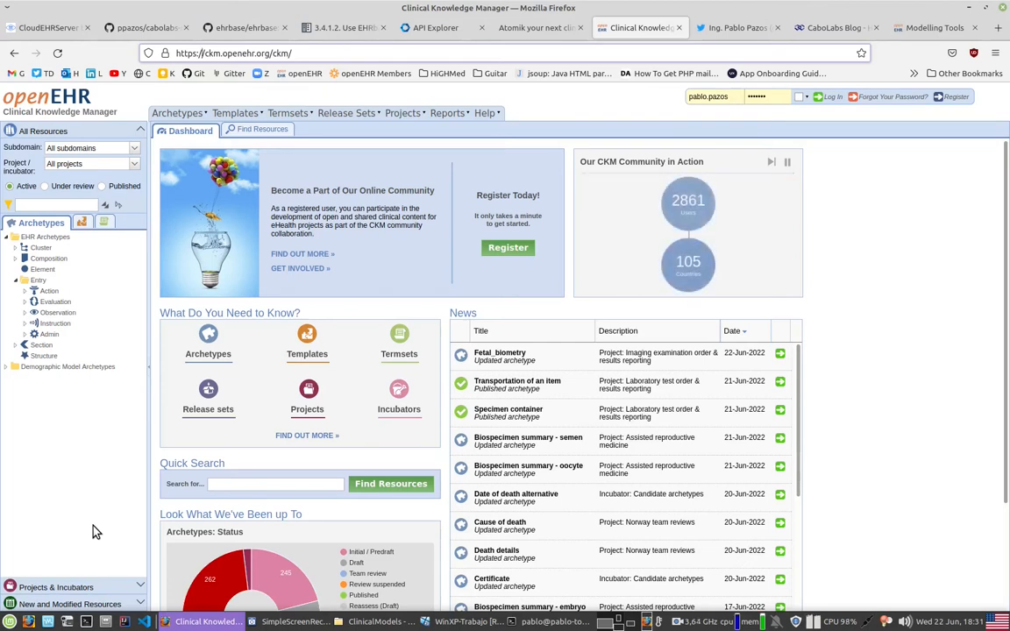
Step: Search the Clinical Knowledge Manager resources for "blood pressure"
left_click(263, 131)
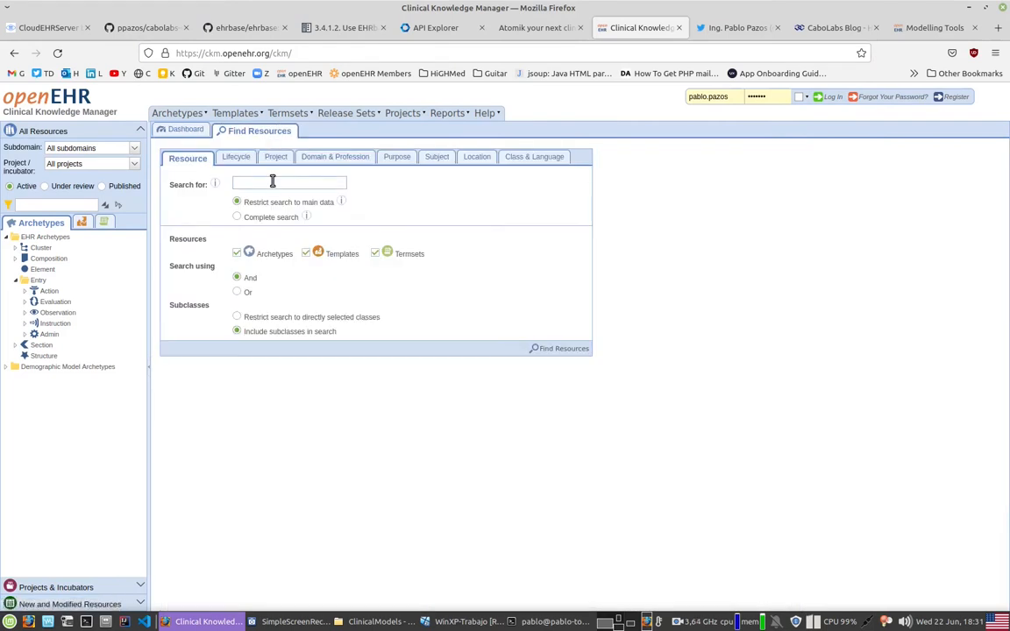
type("blood pressure")
key("Return")
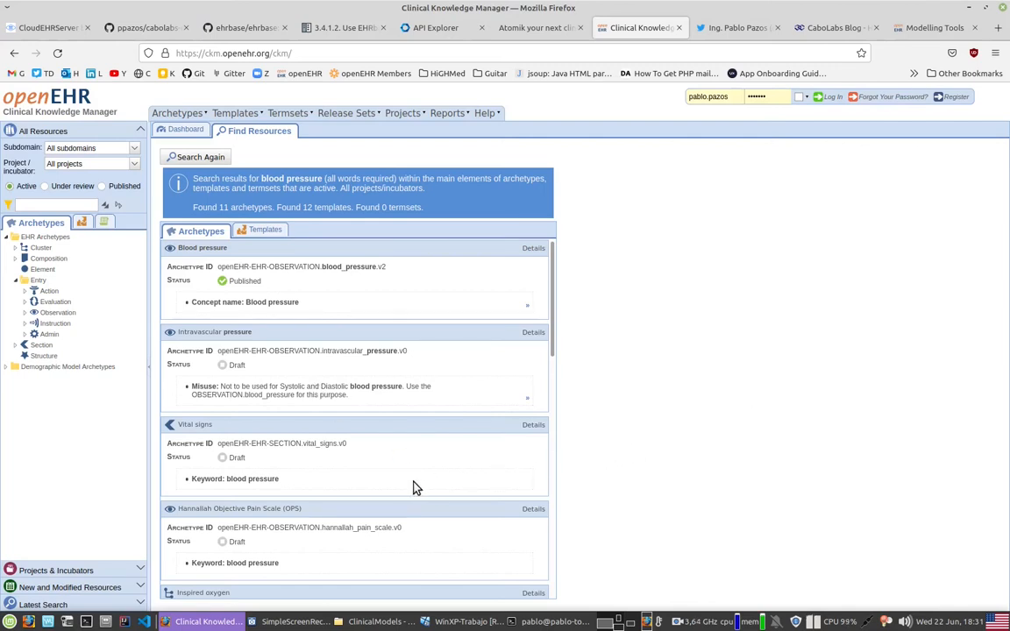
Step: Look through the found archetypes and open openEHR-EHR-OBSERVATION.blood_pressure.v2 in the tabbed view
scroll(284, 362, "down", 2)
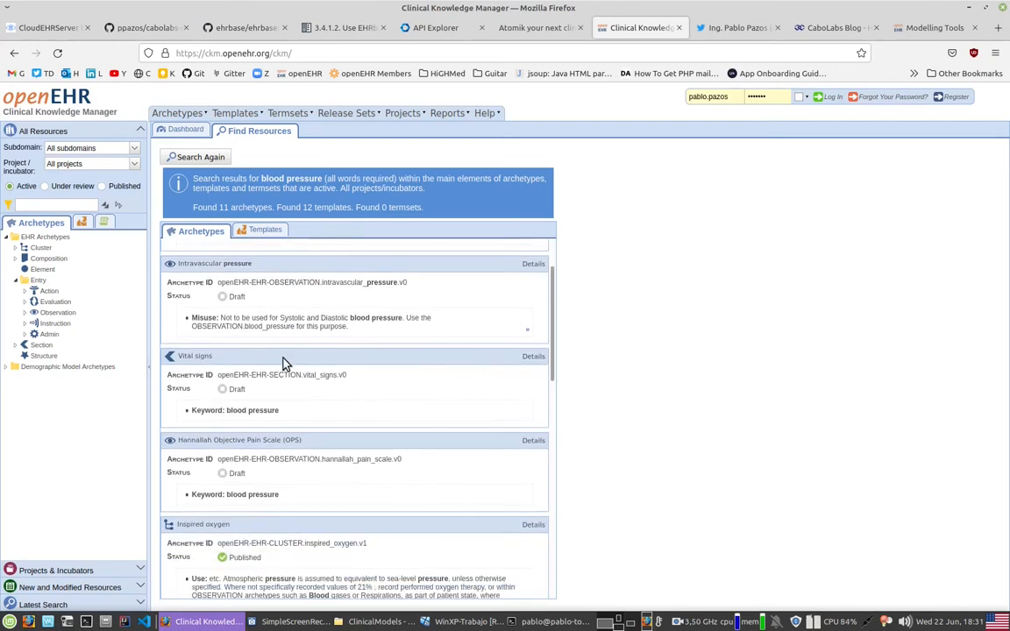
scroll(284, 363, "up", 2)
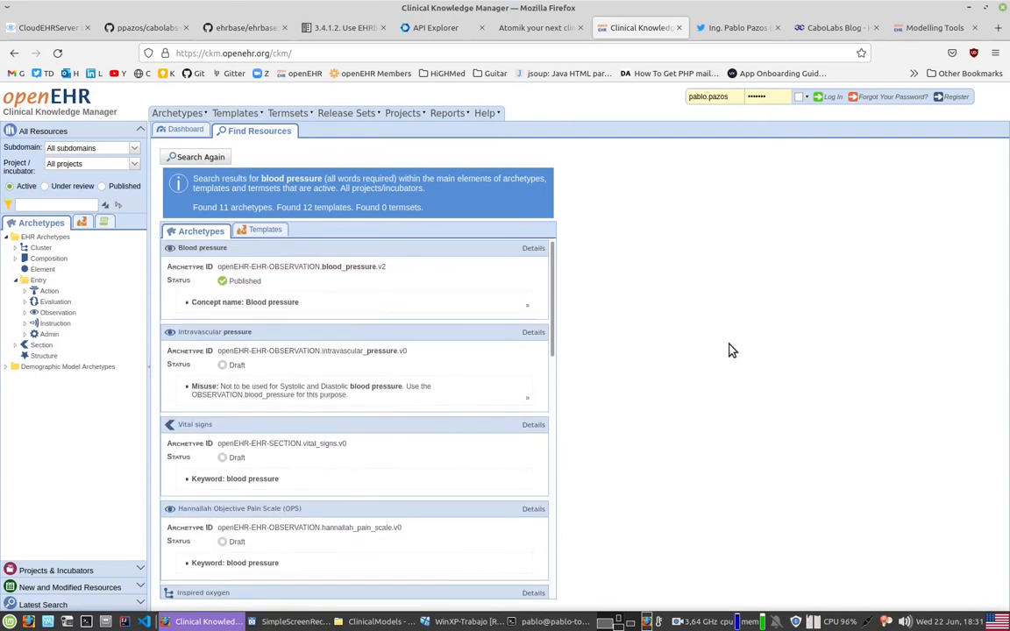
scroll(467, 466, "down", 5)
scroll(465, 463, "up", 5)
left_click(533, 248)
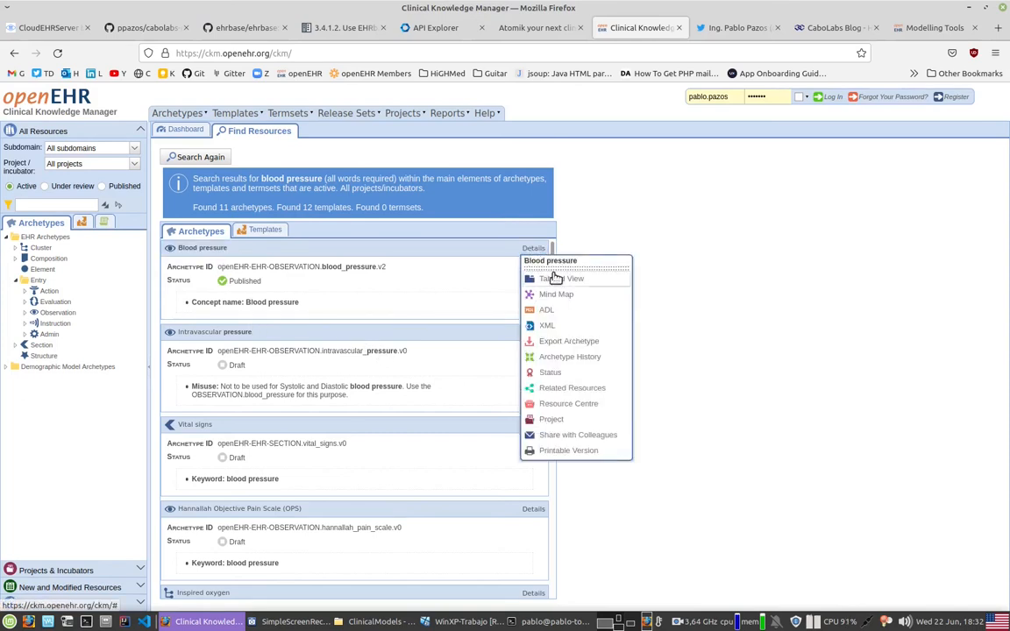
left_click(553, 278)
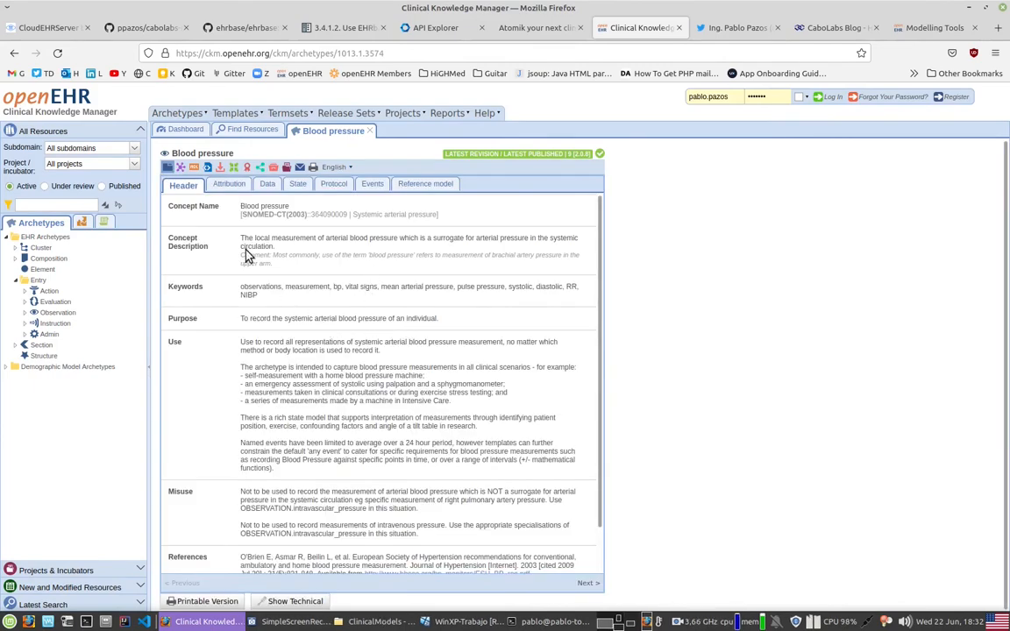
Step: Read through the Blood pressure archetype's header, covering its keywords, purpose, use, misuse and references
left_click_drag(247, 207, 292, 442)
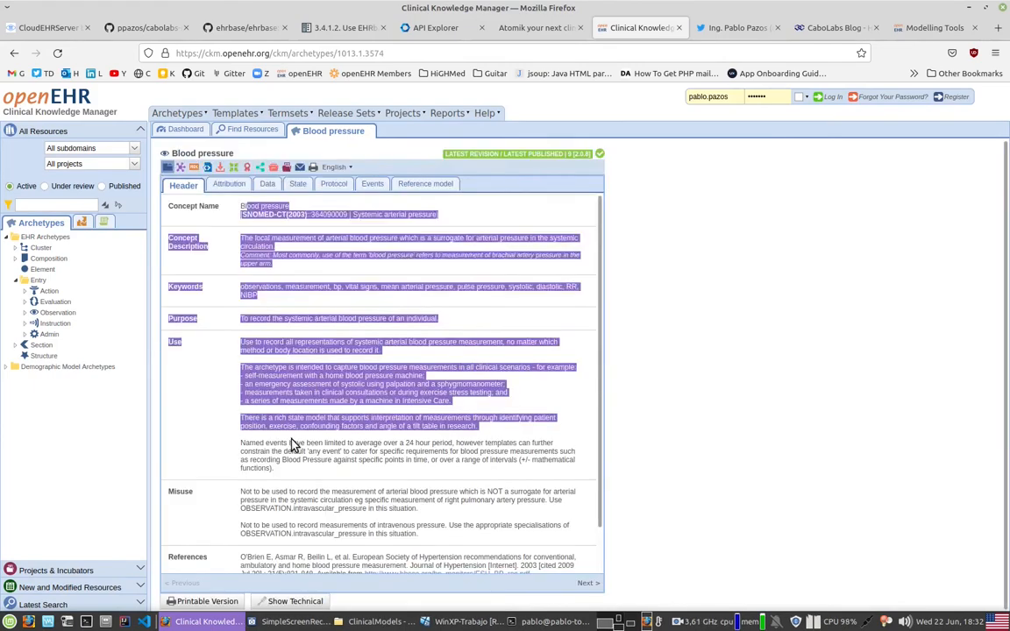
scroll(293, 443, "down", 2)
left_click(332, 413)
left_click_drag(224, 271, 453, 275)
left_click_drag(245, 296, 359, 410)
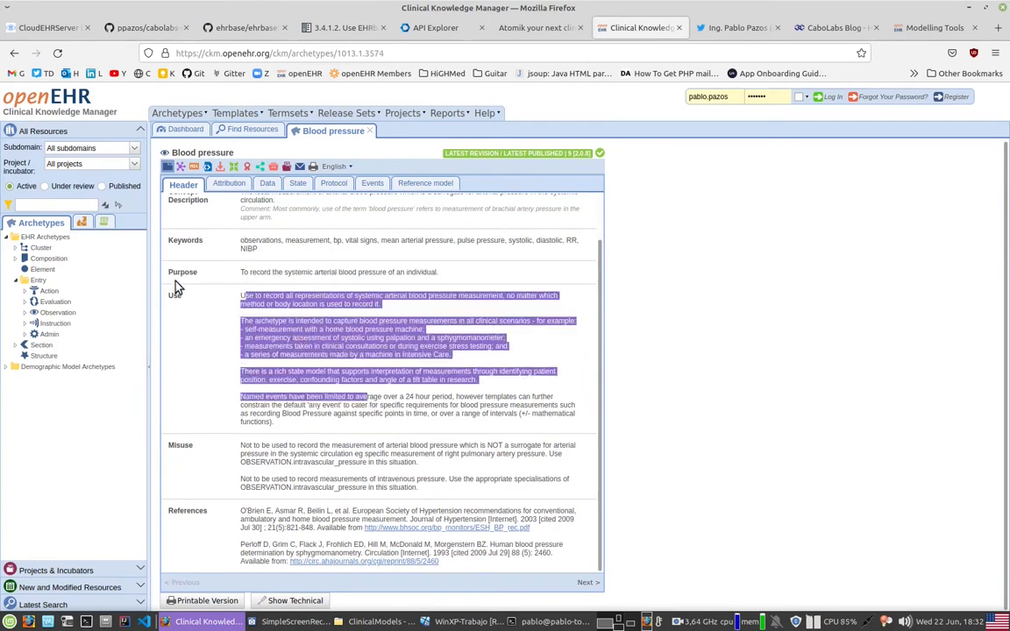
left_click_drag(241, 446, 425, 485)
left_click_drag(252, 510, 274, 565)
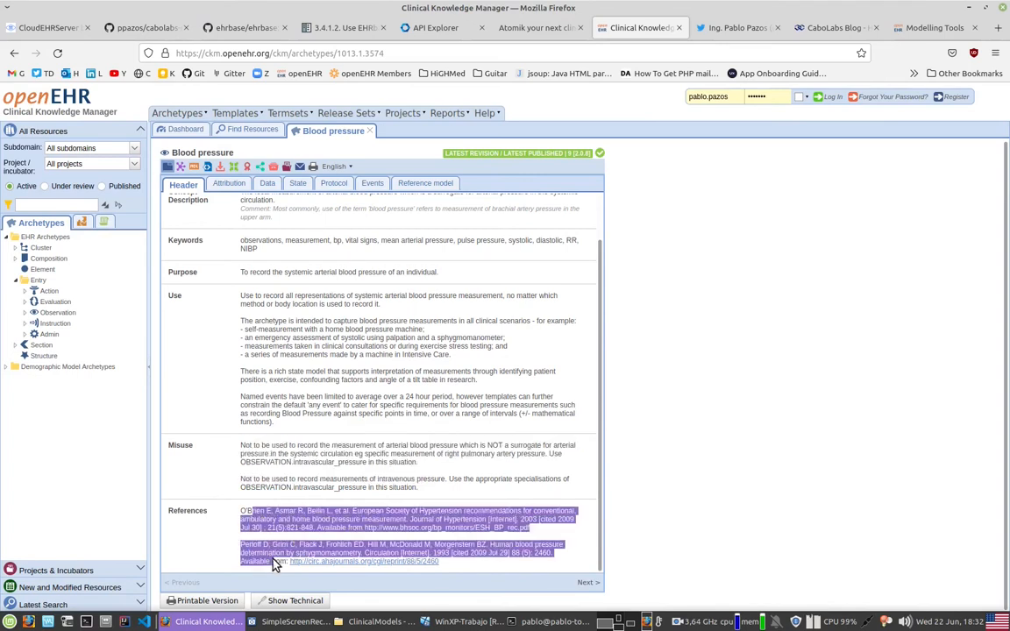
scroll(357, 456, "up", 2)
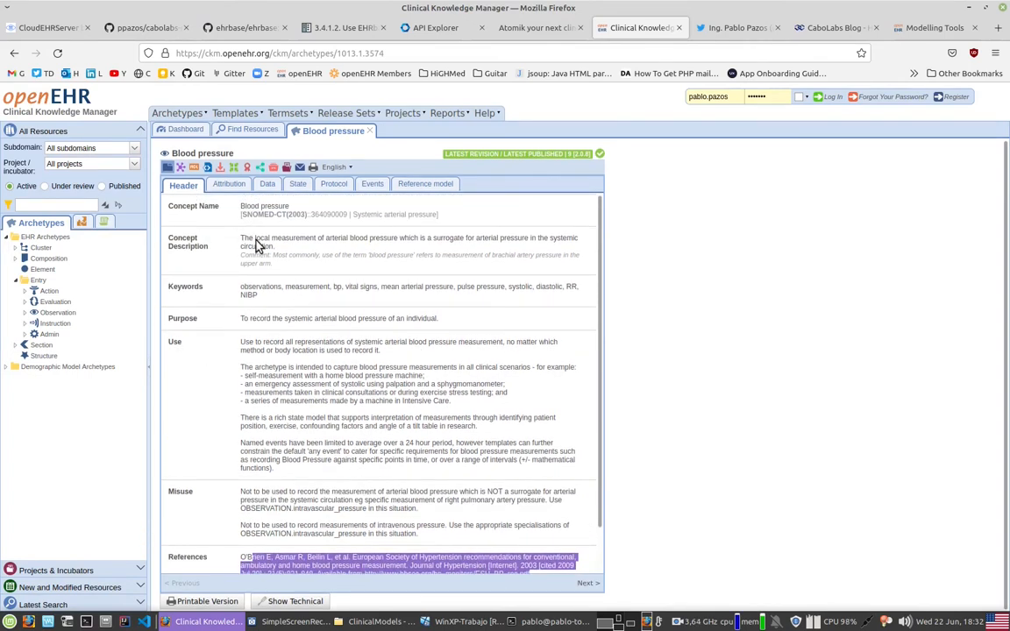
Step: Re-examine the concept description, purpose, use and misuse texts of the Blood pressure archetype
left_click_drag(171, 238, 287, 255)
left_click(321, 283)
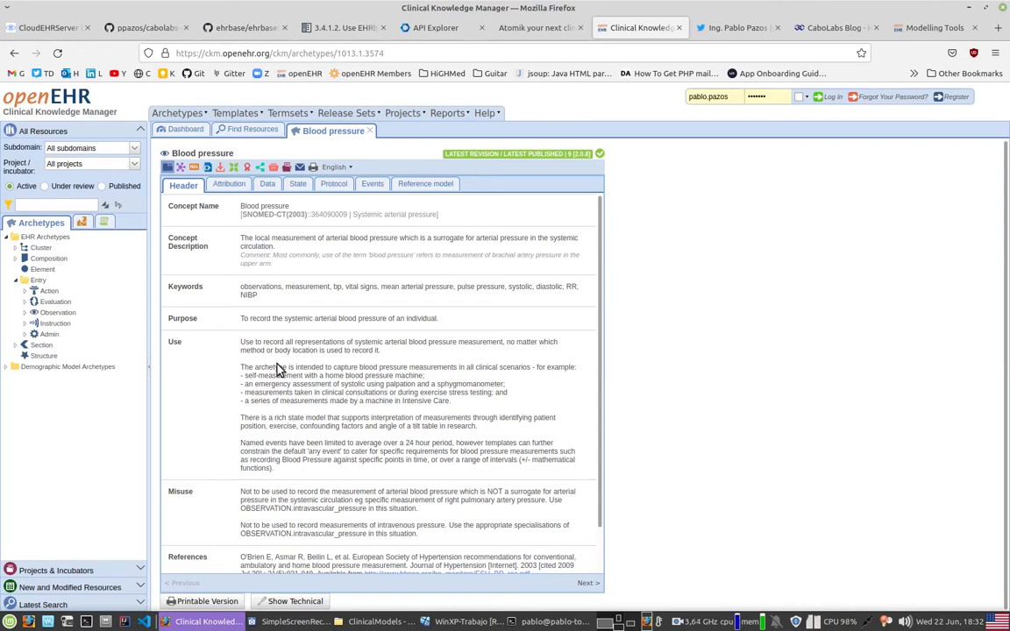
left_click_drag(266, 255, 288, 455)
left_click_drag(348, 450, 345, 451)
left_click_drag(242, 317, 286, 327)
left_click_drag(242, 367, 315, 421)
left_click_drag(279, 492, 304, 508)
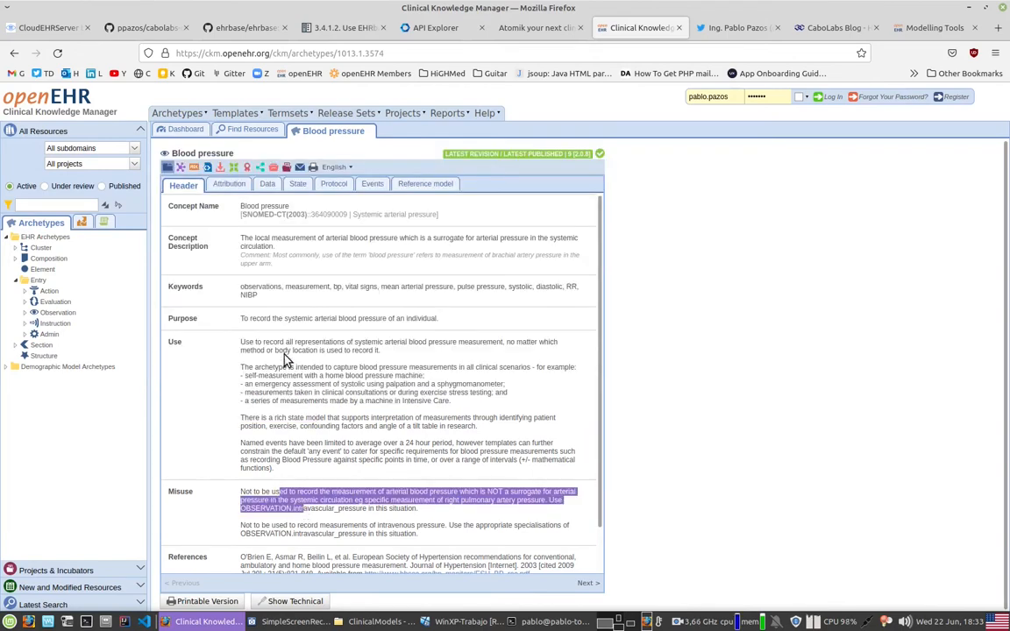
Step: Switch to the Archetype Editor in the virtual machine and check the header fields of openEHR-EHR-COMPOSITION.demographics.v1
left_click(460, 621)
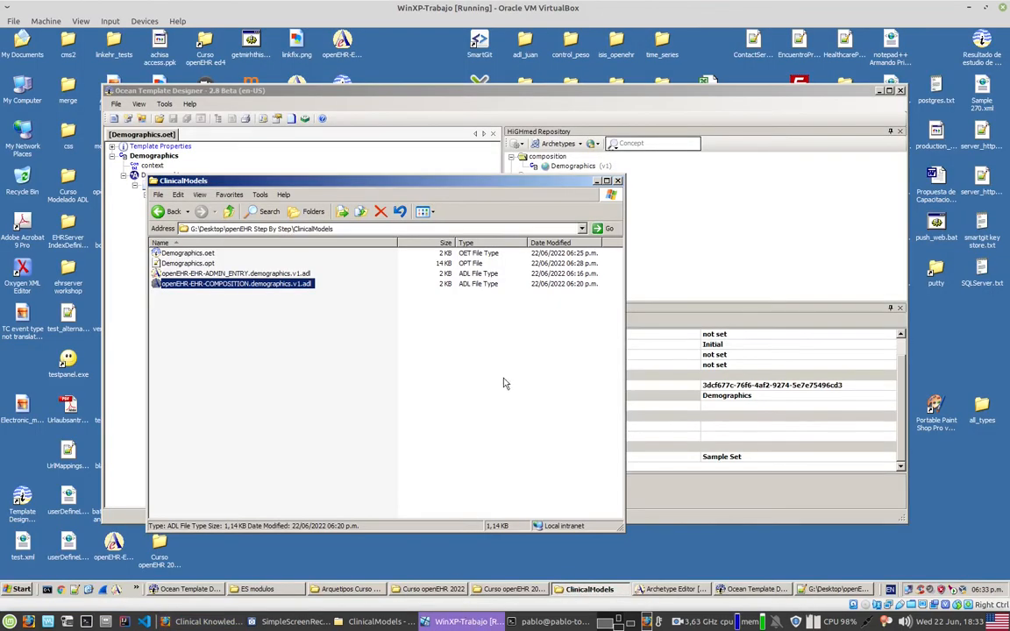
left_click(652, 593)
left_click(226, 134)
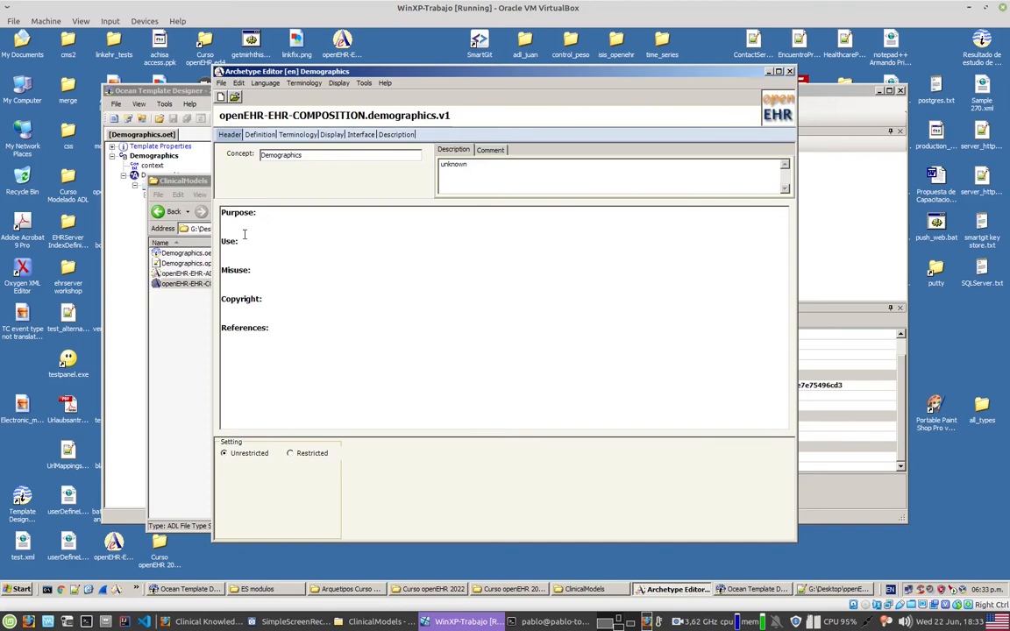
Step: Return to Firefox and display the Blood pressure archetype as a mind map
left_click(204, 621)
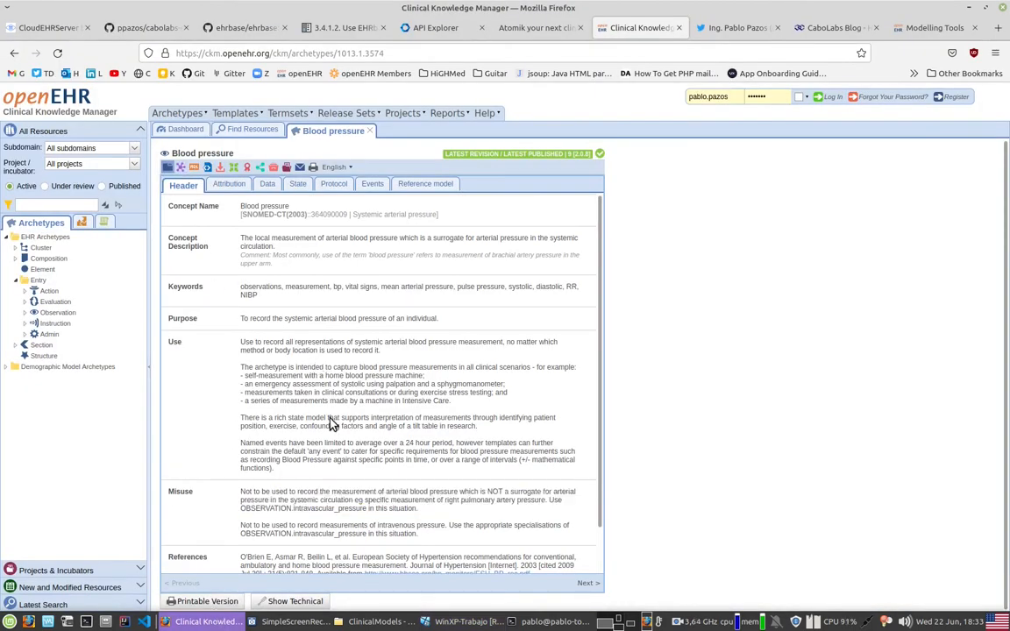
left_click(181, 167)
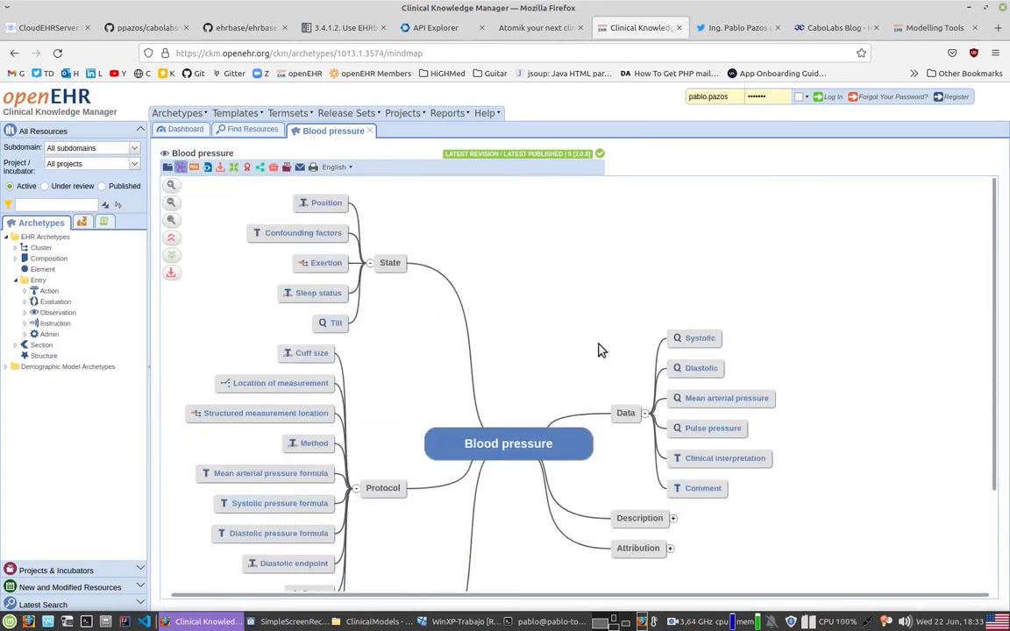
Step: Export the Blood pressure archetype as ADL and save openEHR-EHR-OBSERVATION.blood_pressure.v2.adl in the ClinicalModels folder of openEHR Step By Step
left_click(222, 168)
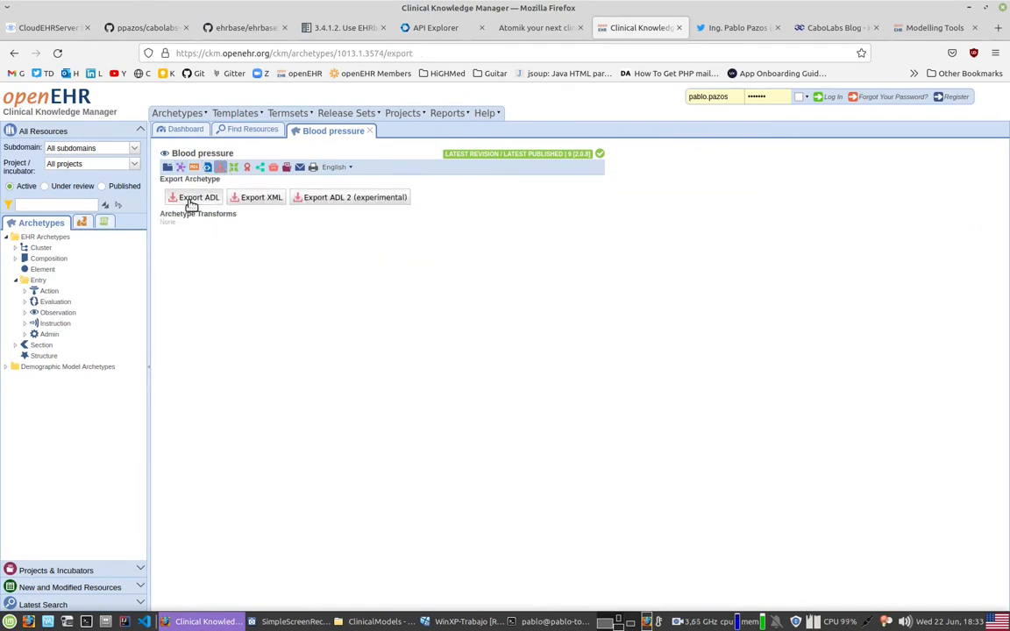
left_click(207, 200)
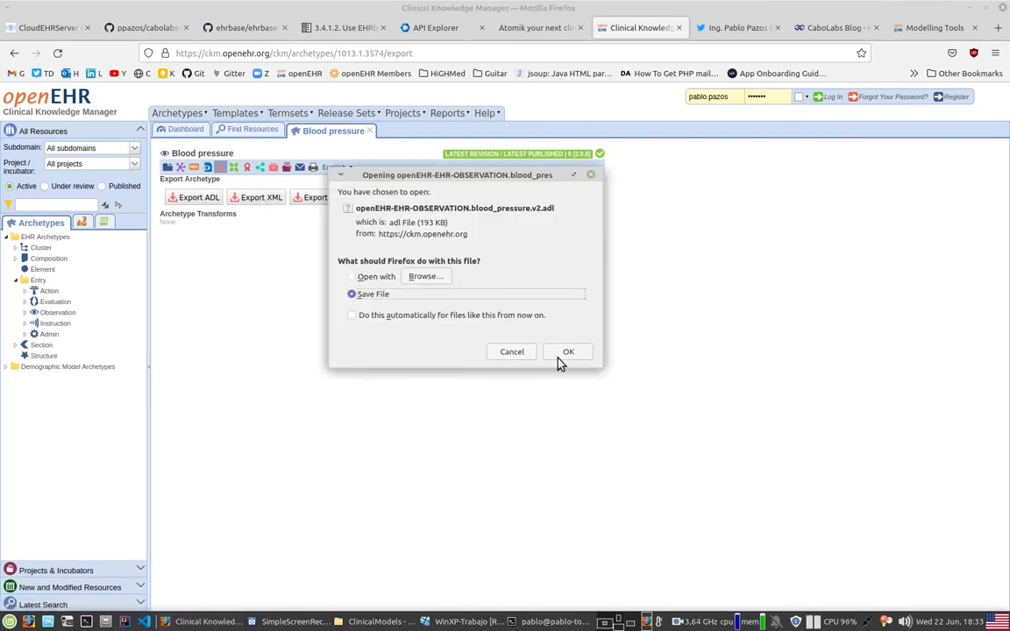
left_click(561, 361)
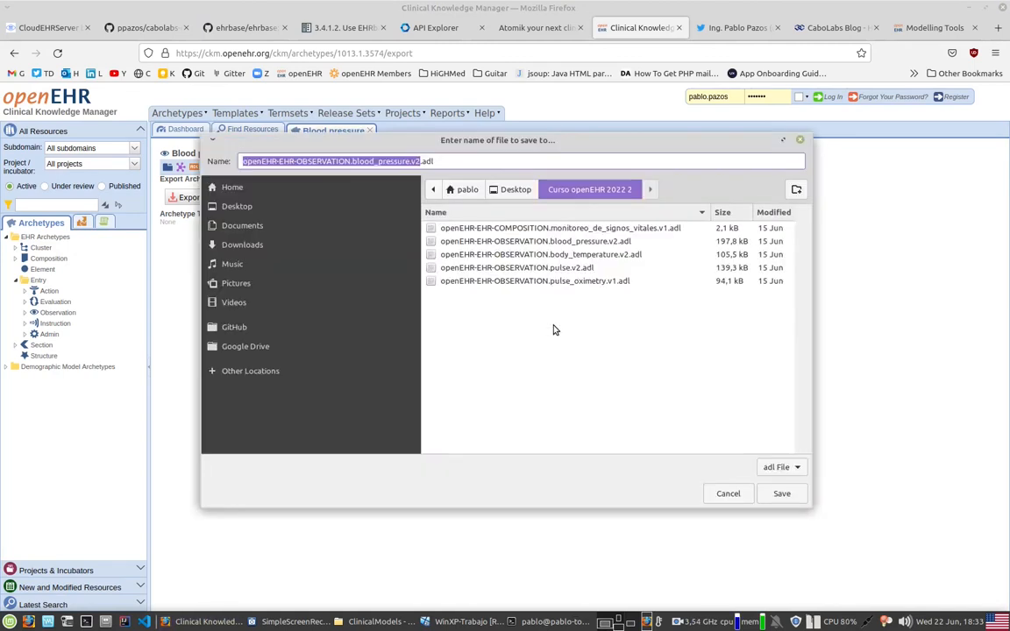
left_click(513, 189)
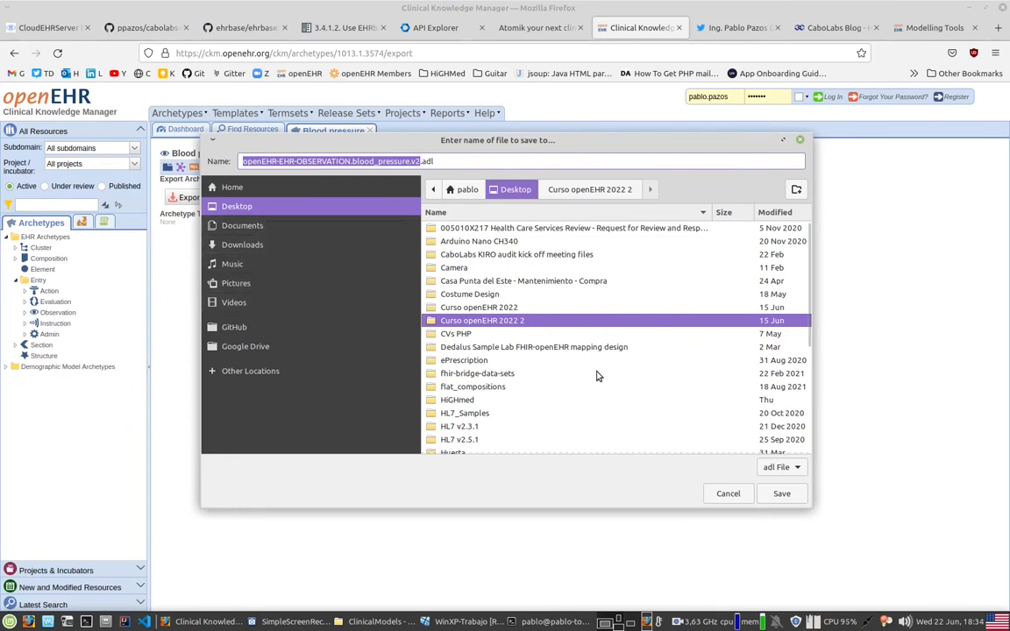
scroll(596, 376, "down", 5)
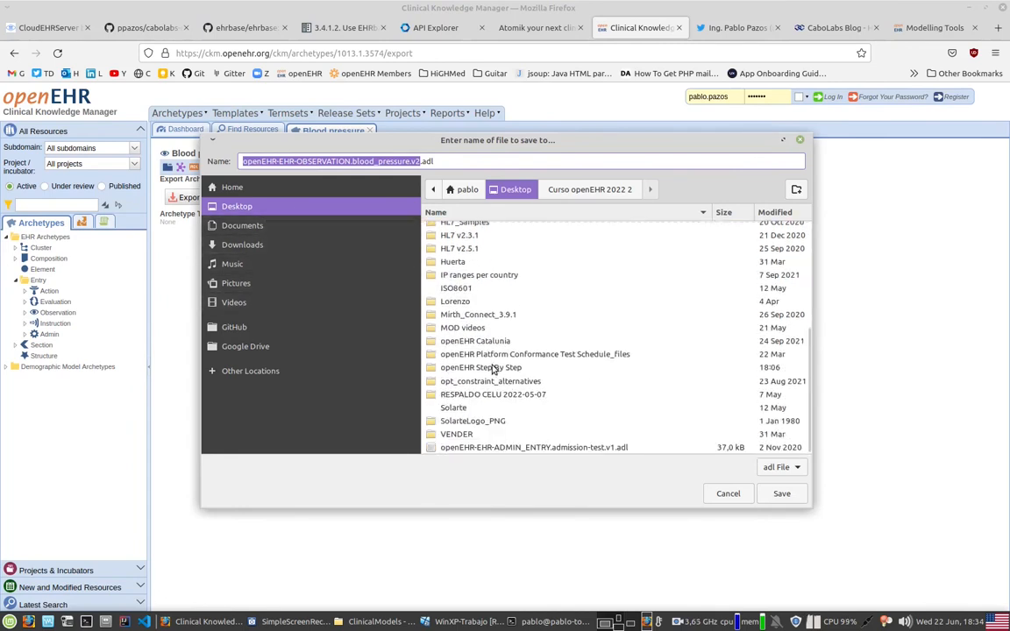
double_click(473, 367)
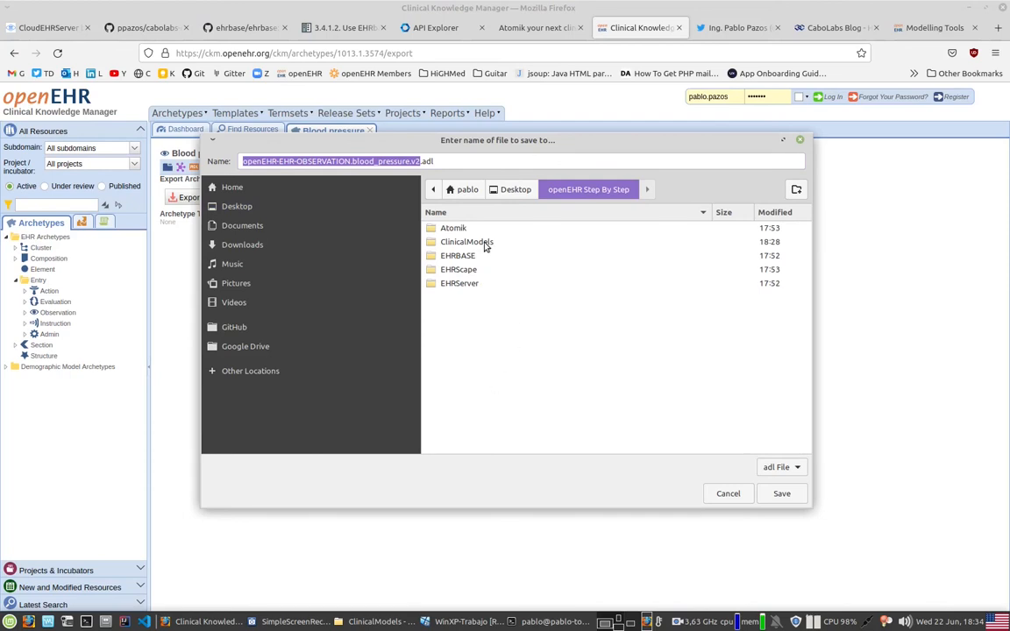
double_click(680, 227)
left_click(781, 494)
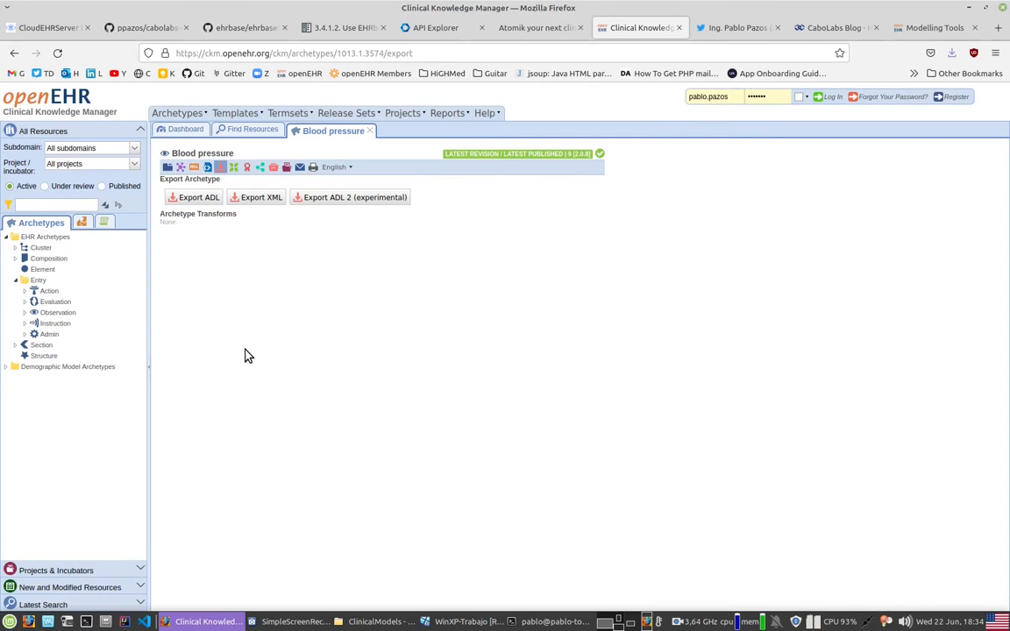
Step: Reopen the resource search form, expand the Observation branch of the archetype tree and widen the tree pane
left_click(251, 129)
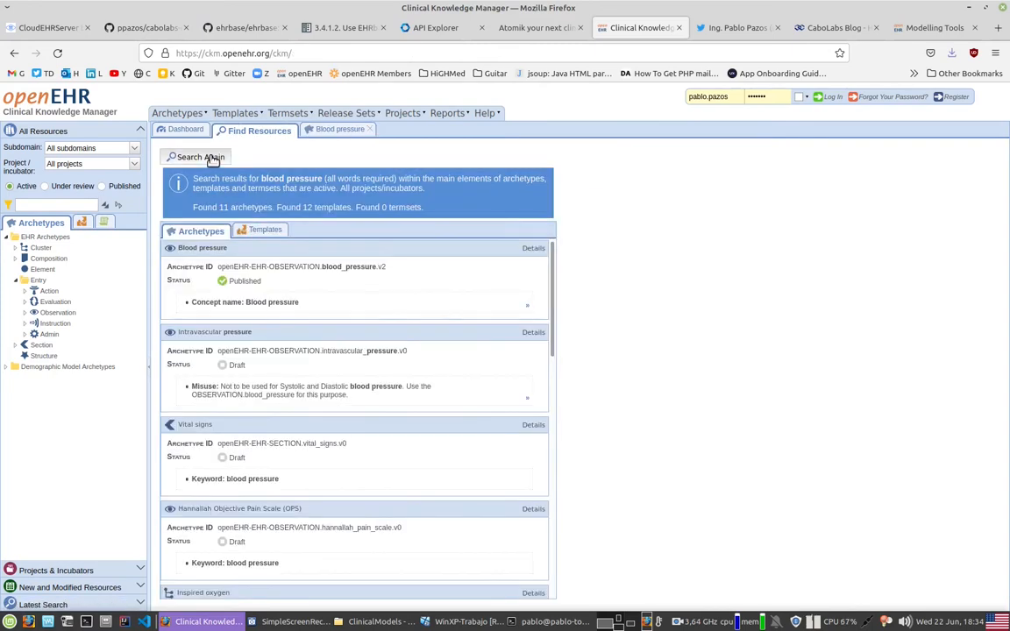
left_click(211, 159)
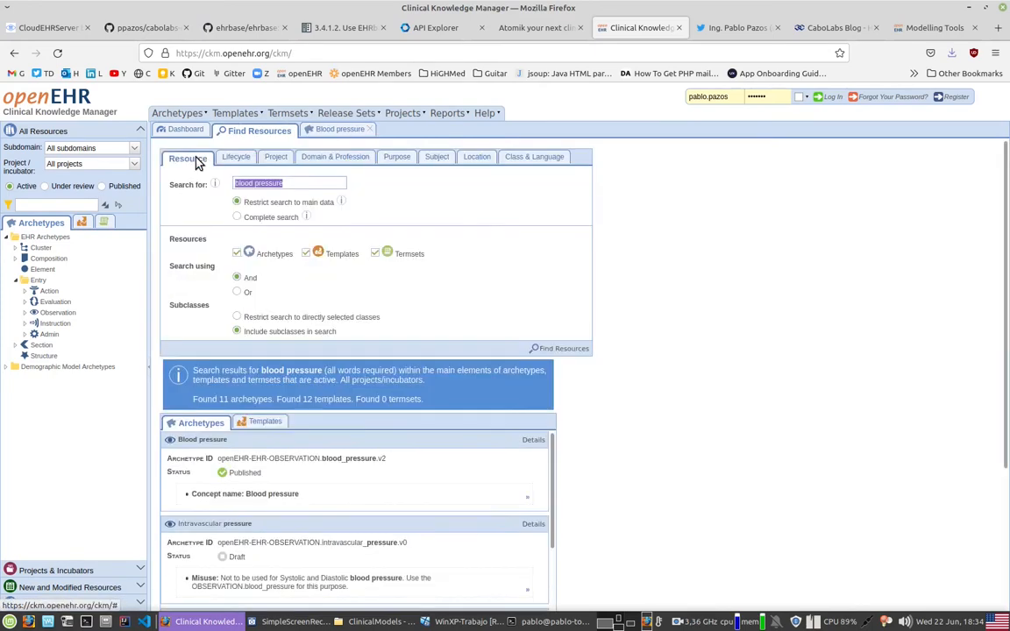
left_click(26, 313)
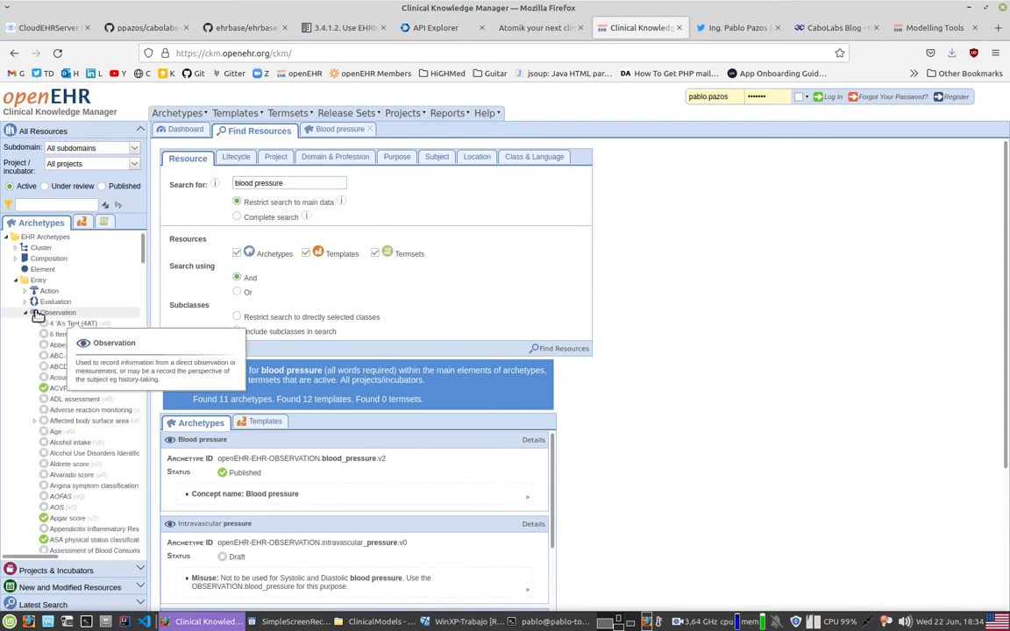
left_click_drag(183, 282, 225, 298)
Step: Find the Body temperature (v2) archetype among the Observation archetypes and open it
scroll(54, 316, "down", 1)
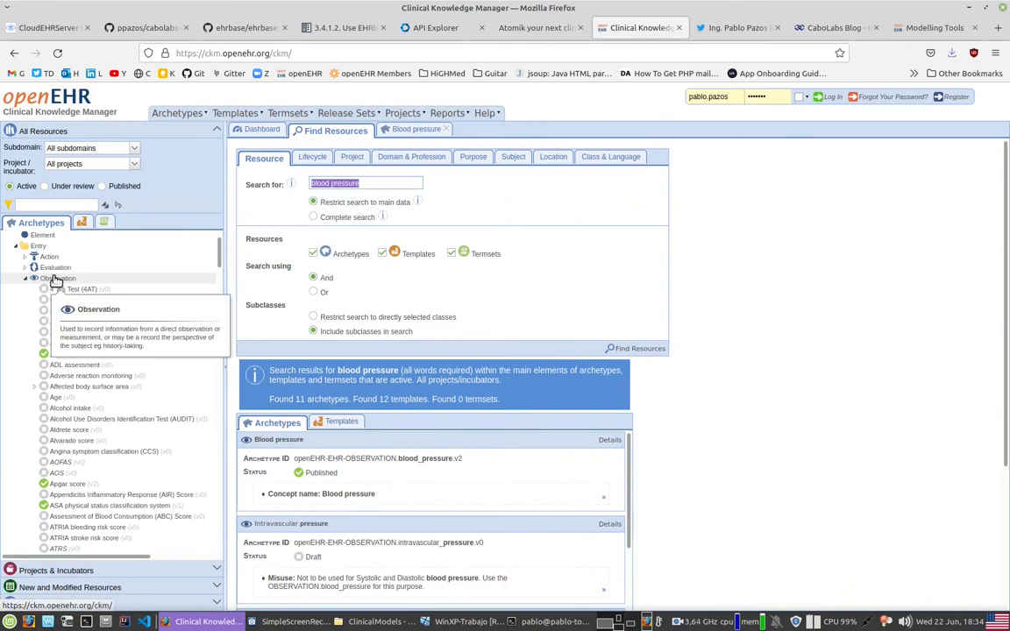
scroll(96, 368, "down", 1)
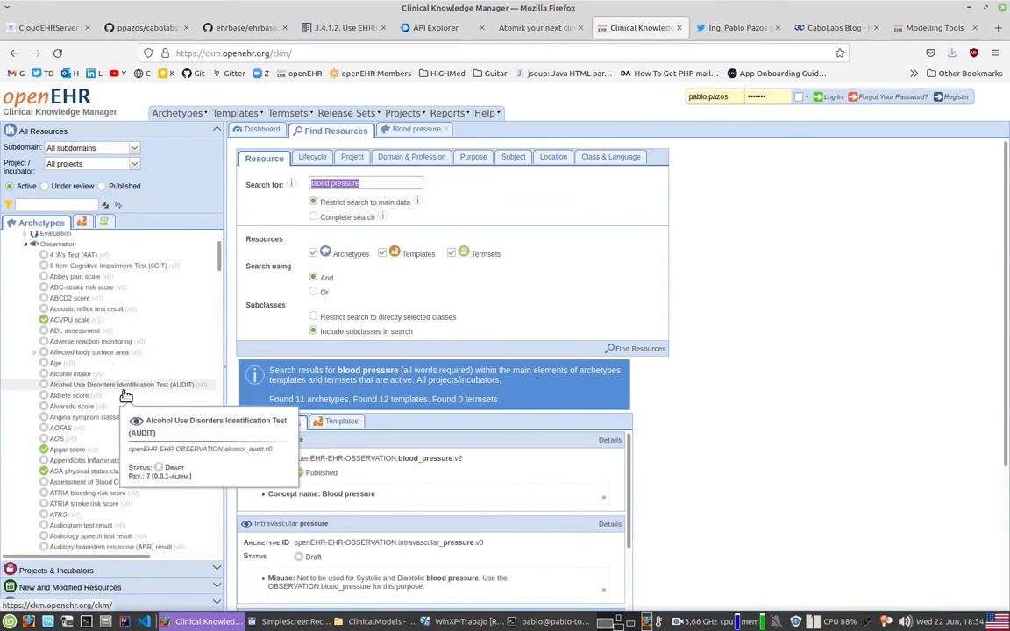
scroll(112, 487, "down", 6)
scroll(123, 483, "down", 1)
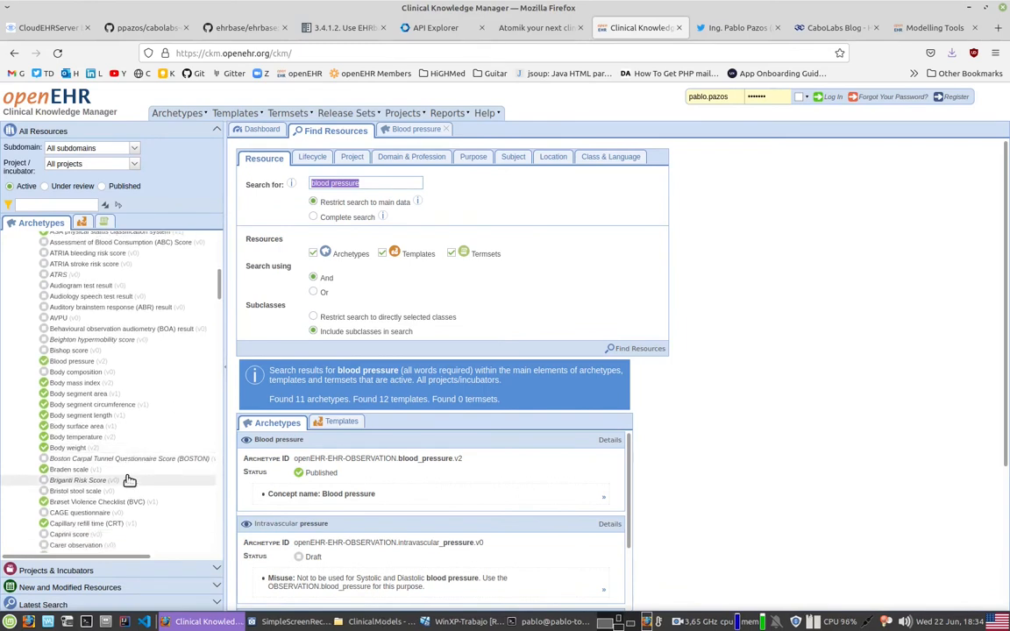
mouse_move(78, 365)
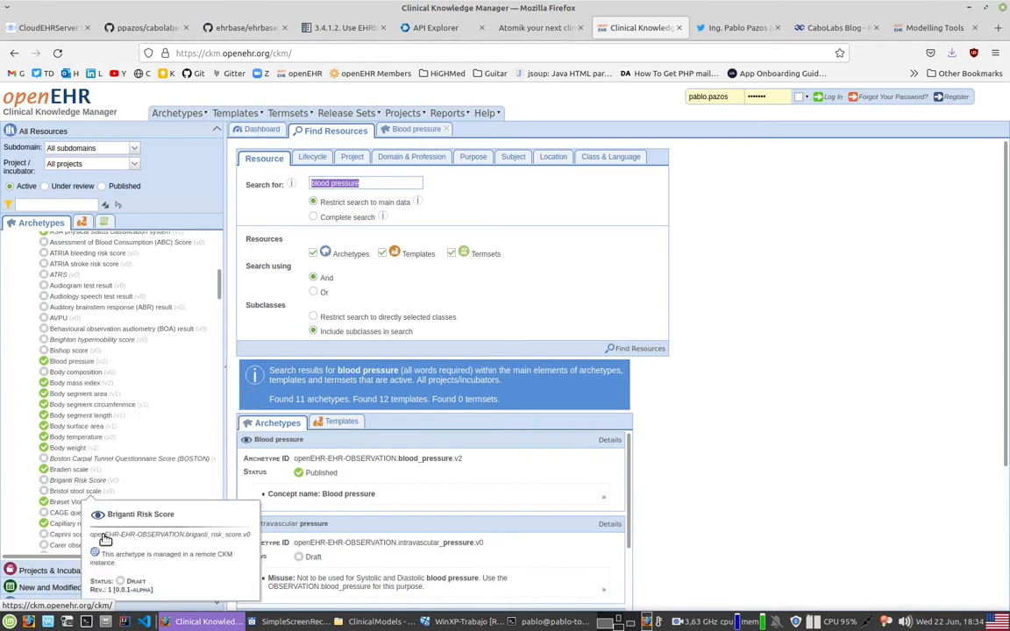
scroll(151, 478, "down", 1)
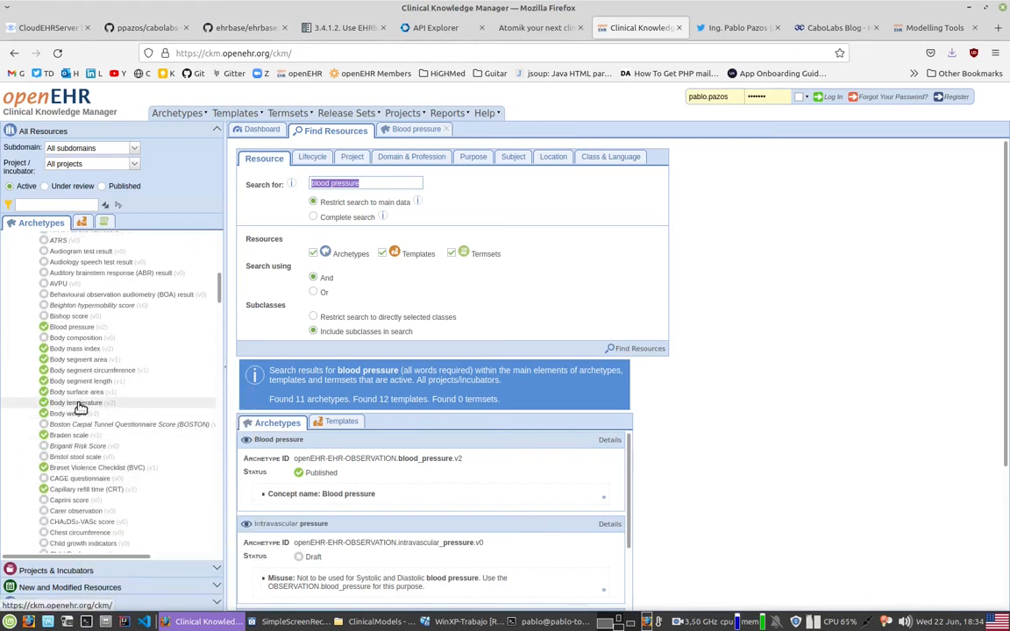
mouse_move(80, 408)
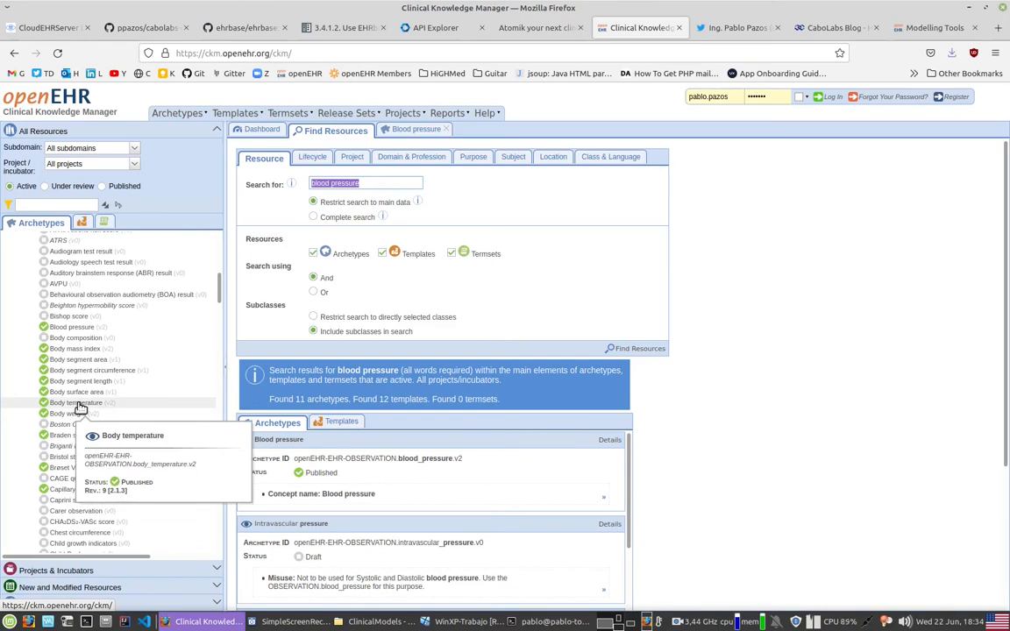
left_click(78, 404)
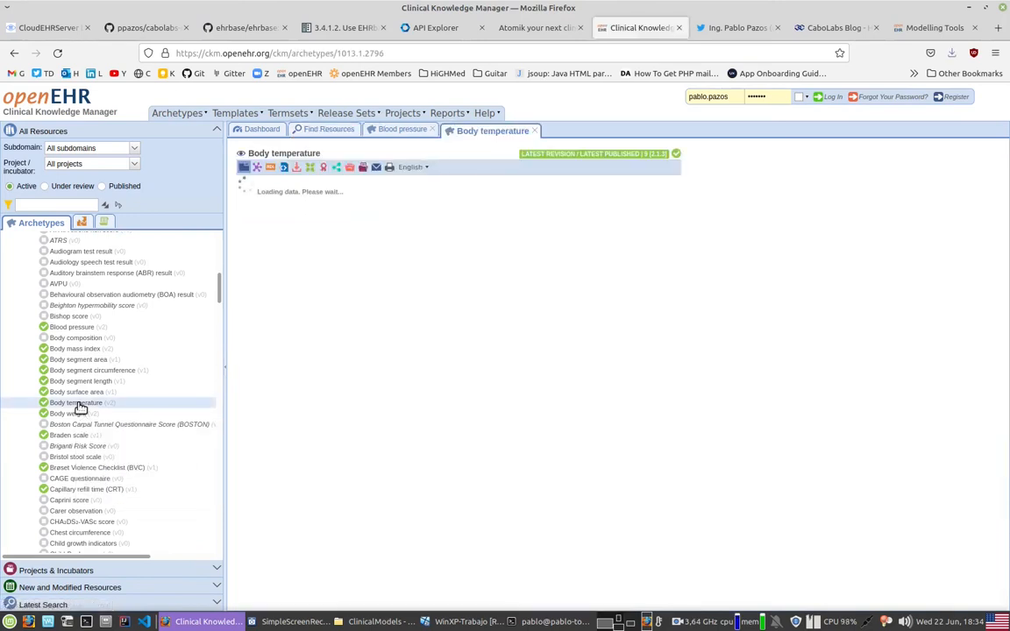
mouse_move(84, 404)
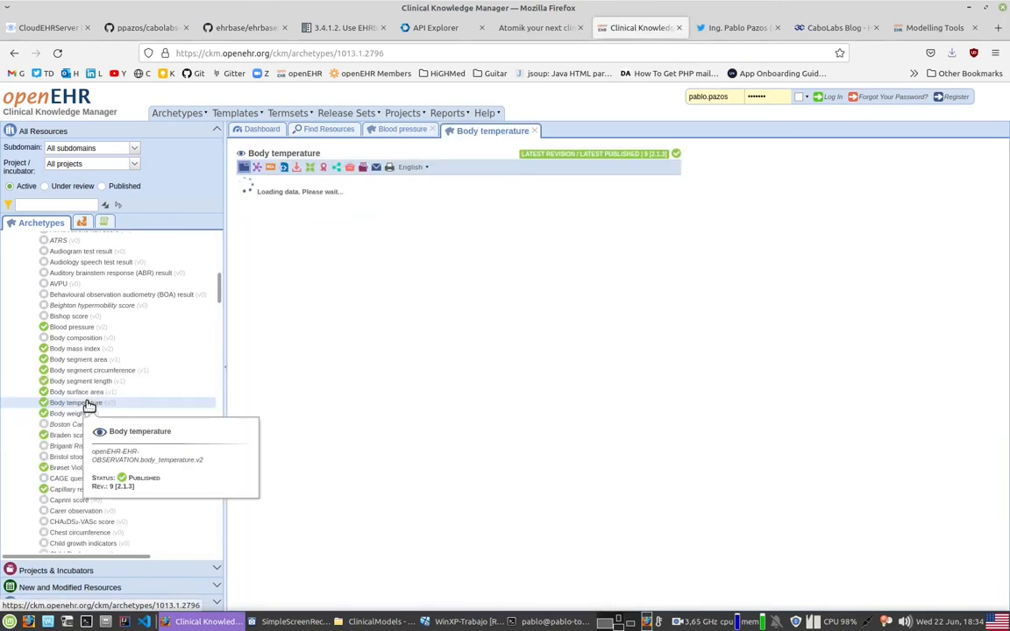
Step: Display the Body temperature archetype as a mind map
left_click_drag(404, 435, 368, 314)
left_click(391, 351)
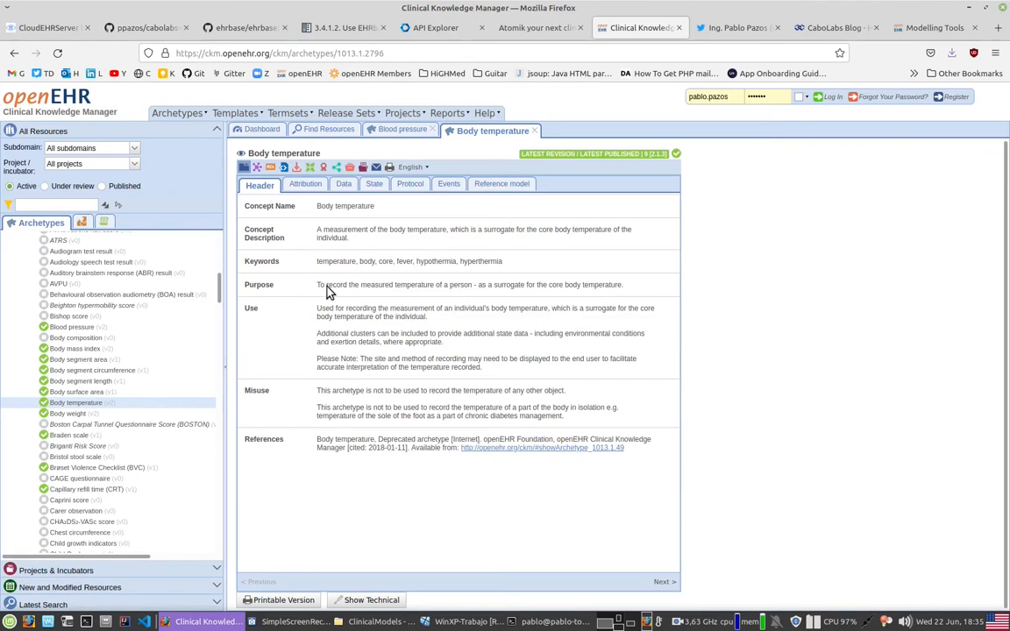
left_click(257, 167)
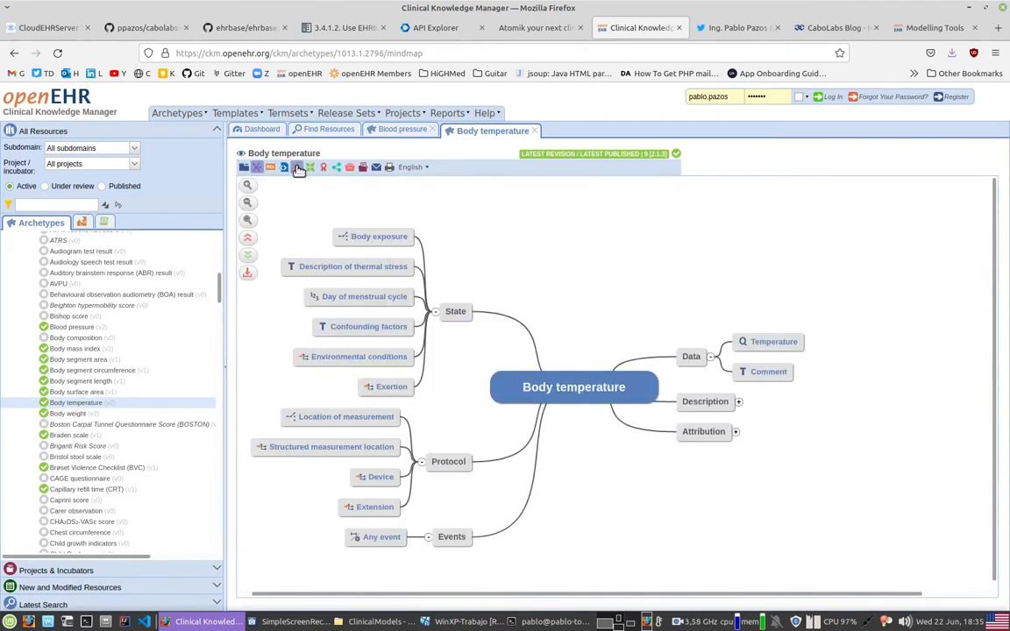
Step: Export the Body temperature archetype as ADL and save openEHR-EHR-OBSERVATION.body_temperature.v2.adl in the ClinicalModels folder
left_click(298, 167)
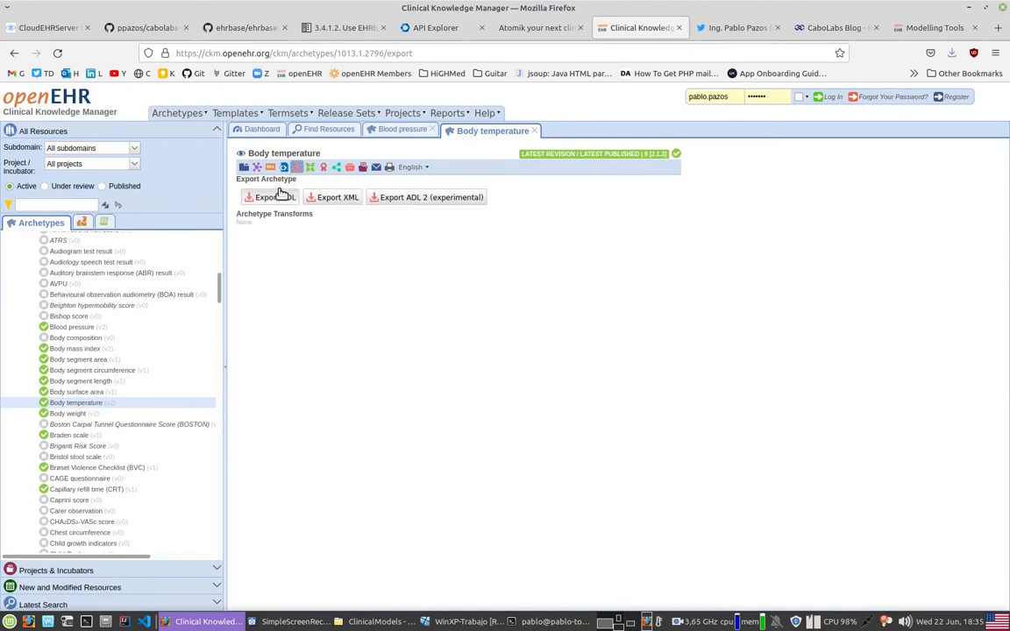
left_click(279, 196)
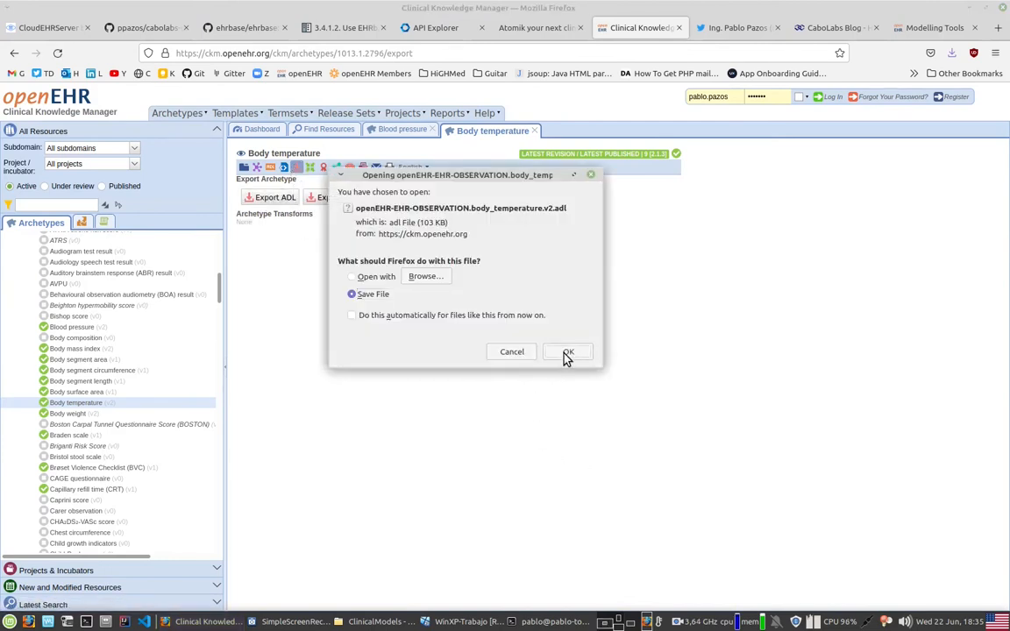
left_click(565, 354)
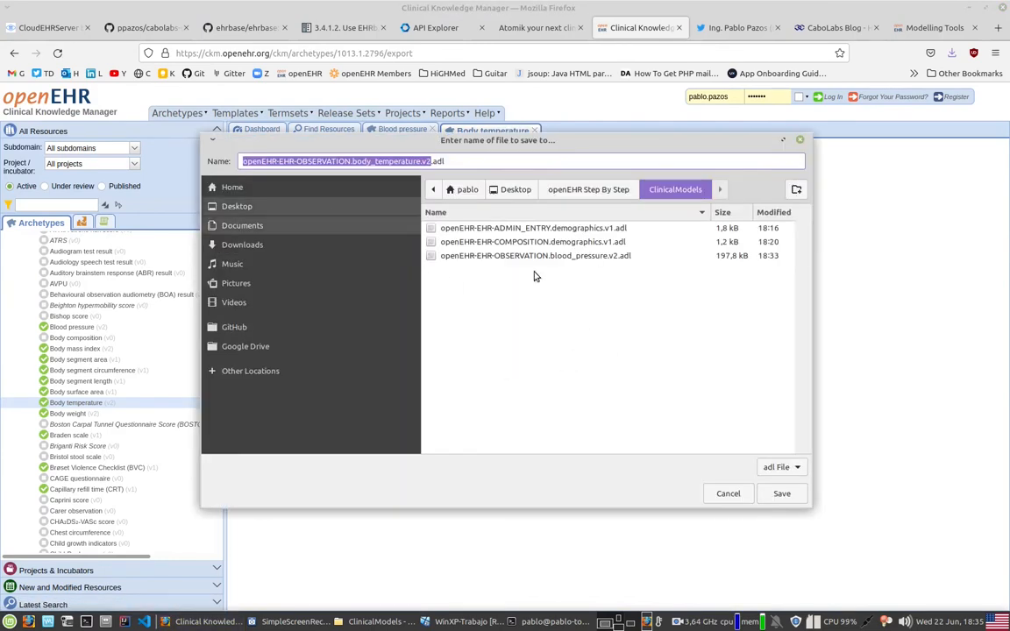
left_click(778, 494)
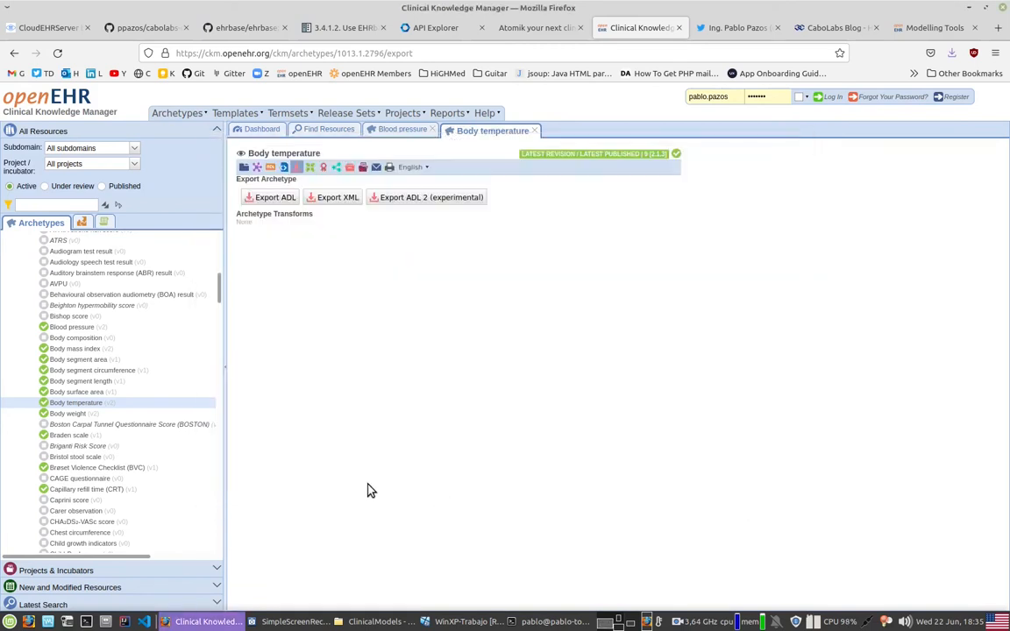
Step: Find the Pulse oximetry (v1) archetype among the Observation archetypes and open it
scroll(134, 421, "down", 3)
scroll(135, 422, "down", 5)
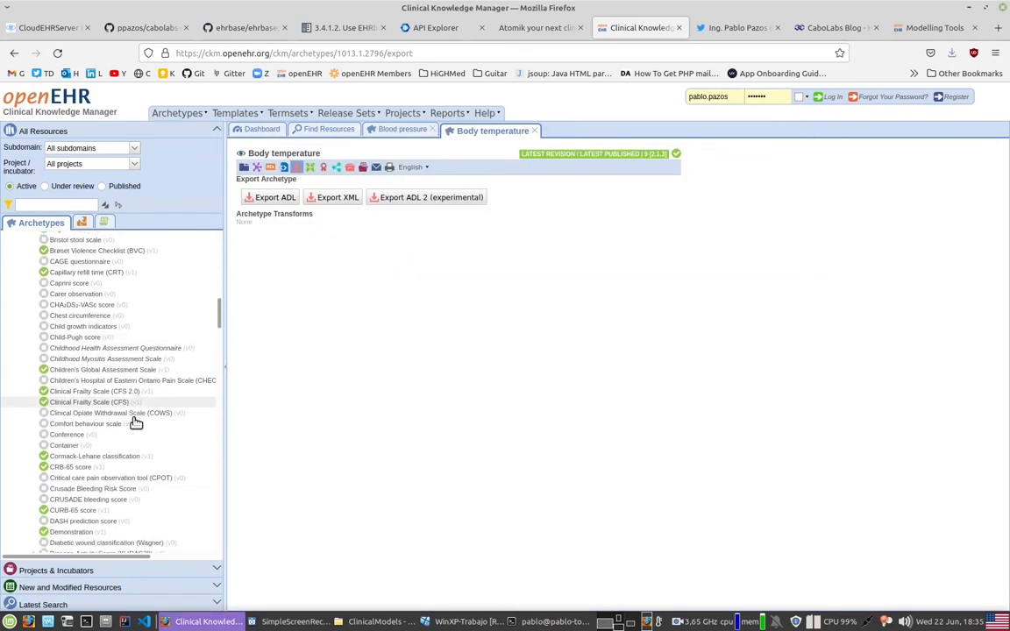
scroll(136, 423, "down", 10)
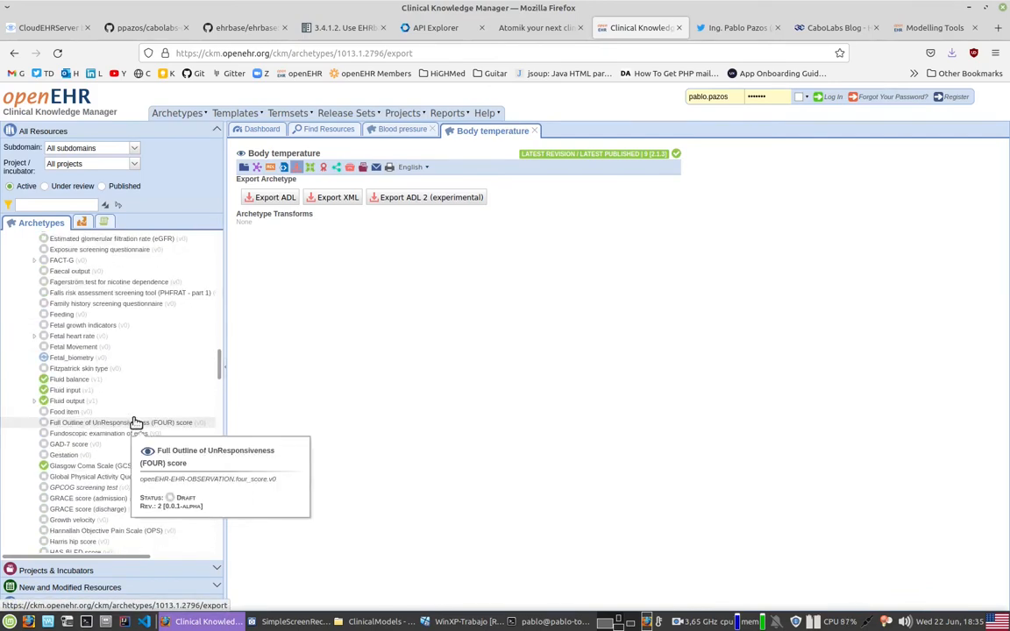
scroll(136, 423, "down", 5)
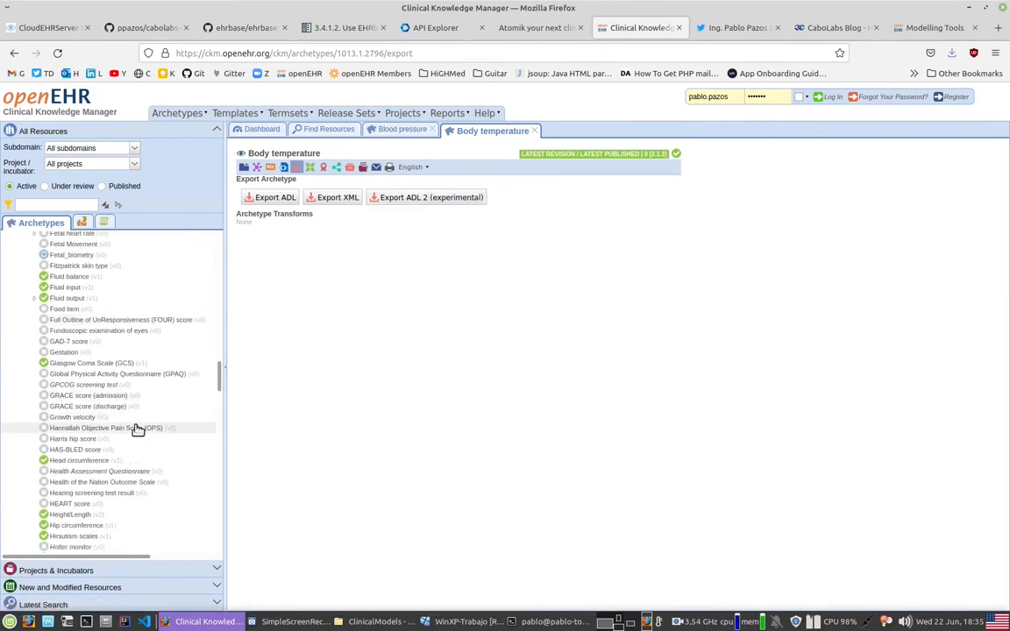
scroll(137, 430, "down", 18)
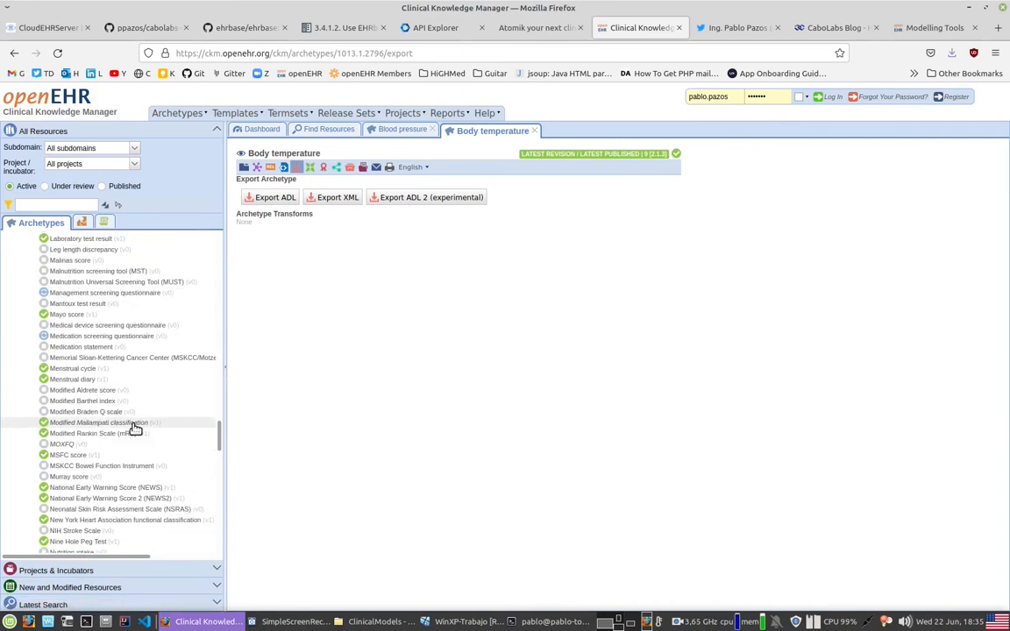
scroll(135, 429, "down", 8)
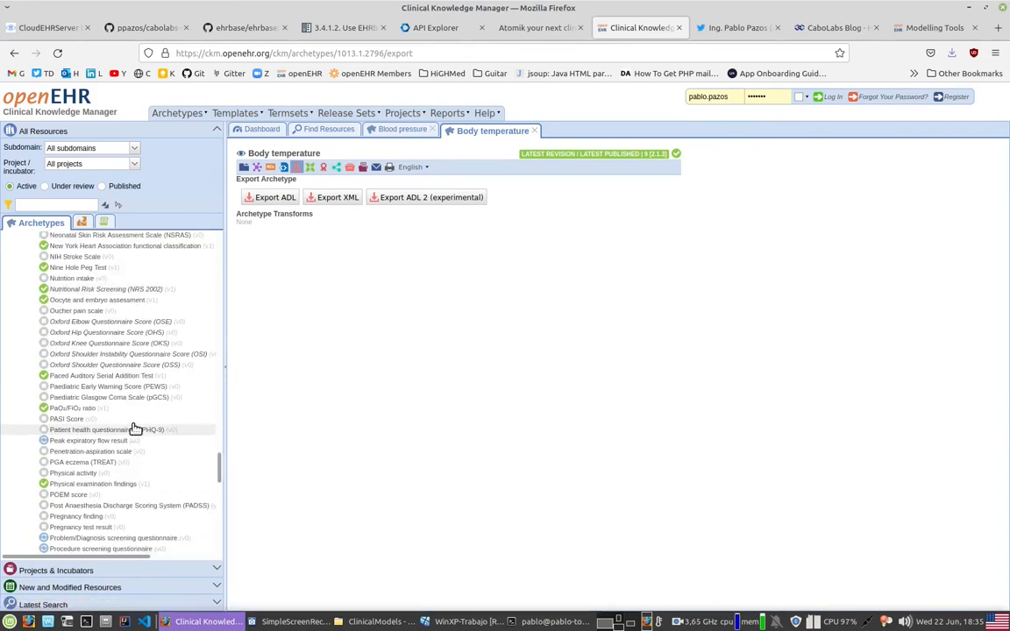
scroll(136, 429, "down", 5)
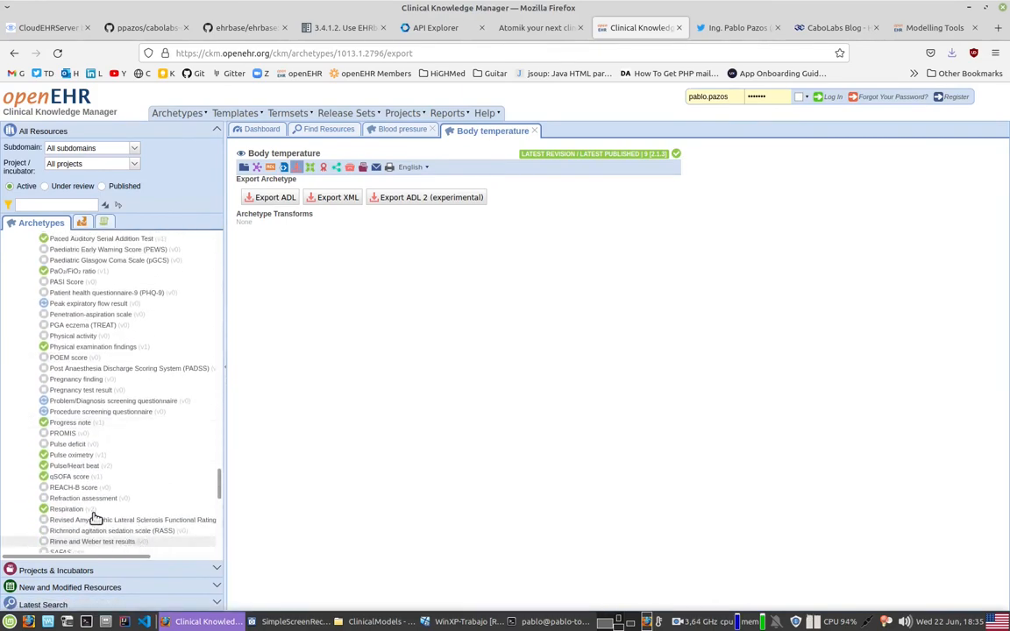
scroll(99, 521, "down", 1)
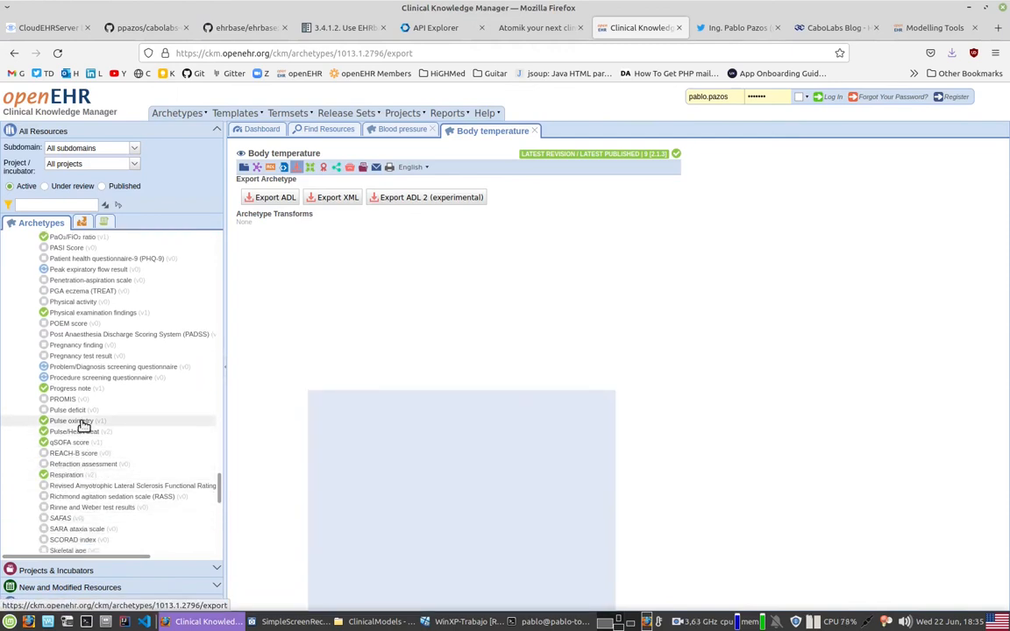
mouse_move(82, 423)
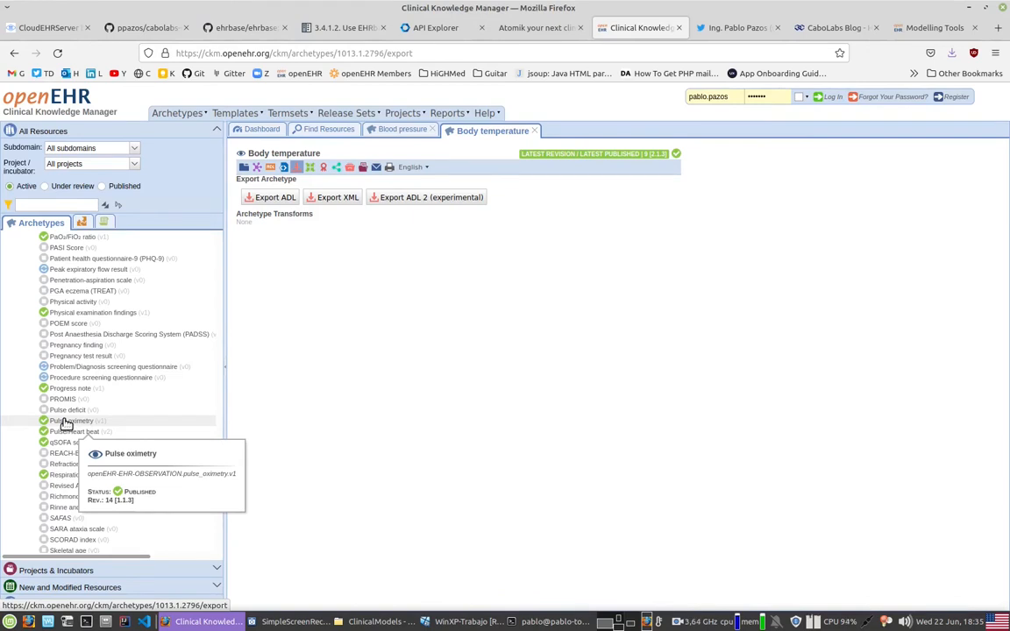
left_click(65, 422)
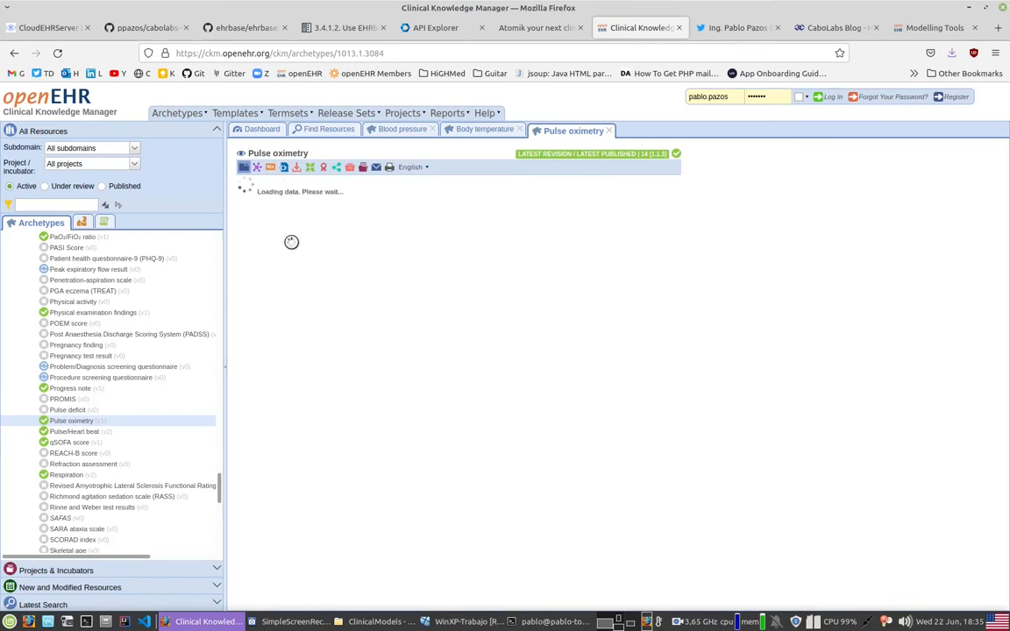
Step: Export the Pulse oximetry archetype as ADL and save openEHR-EHR-OBSERVATION.pulse_oximetry.v1.adl in the ClinicalModels folder
left_click(294, 167)
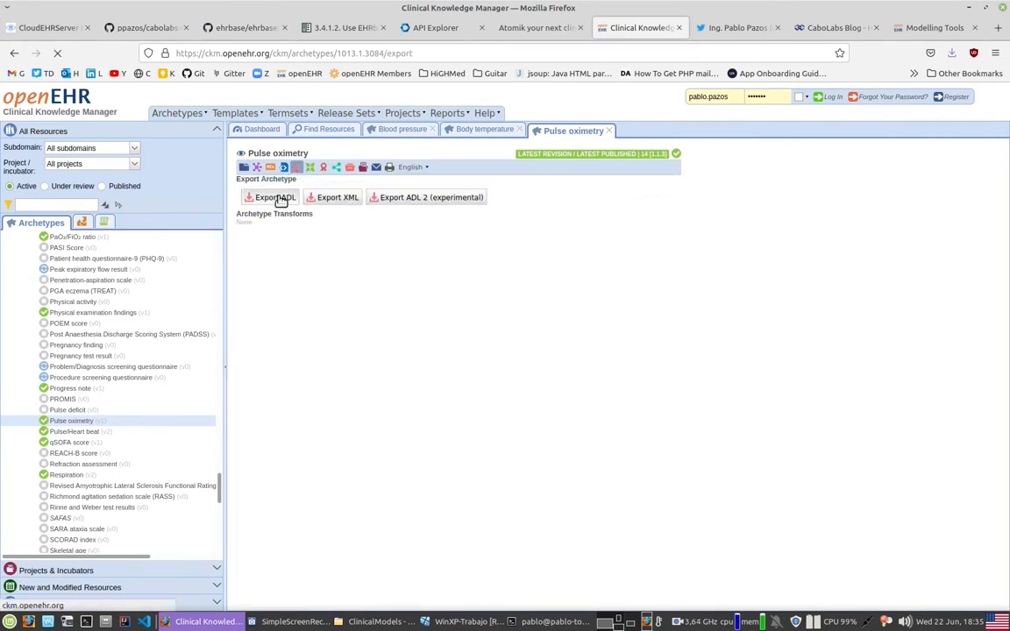
left_click(275, 198)
left_click(565, 352)
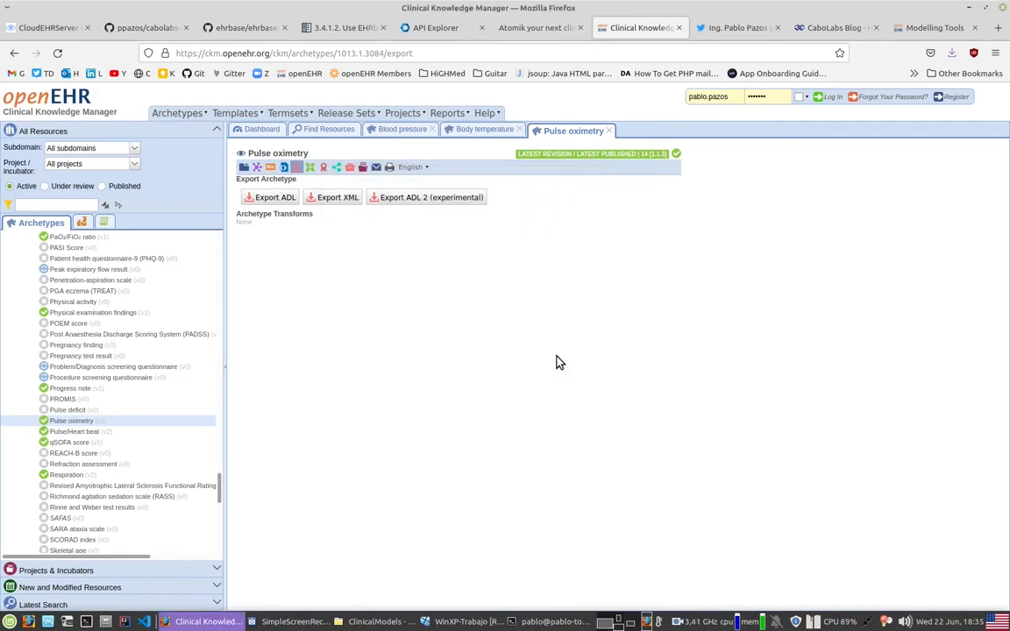
left_click(789, 502)
Step: Open the Respiration (v2) archetype and display it as a mind map to review its data elements
left_click(66, 474)
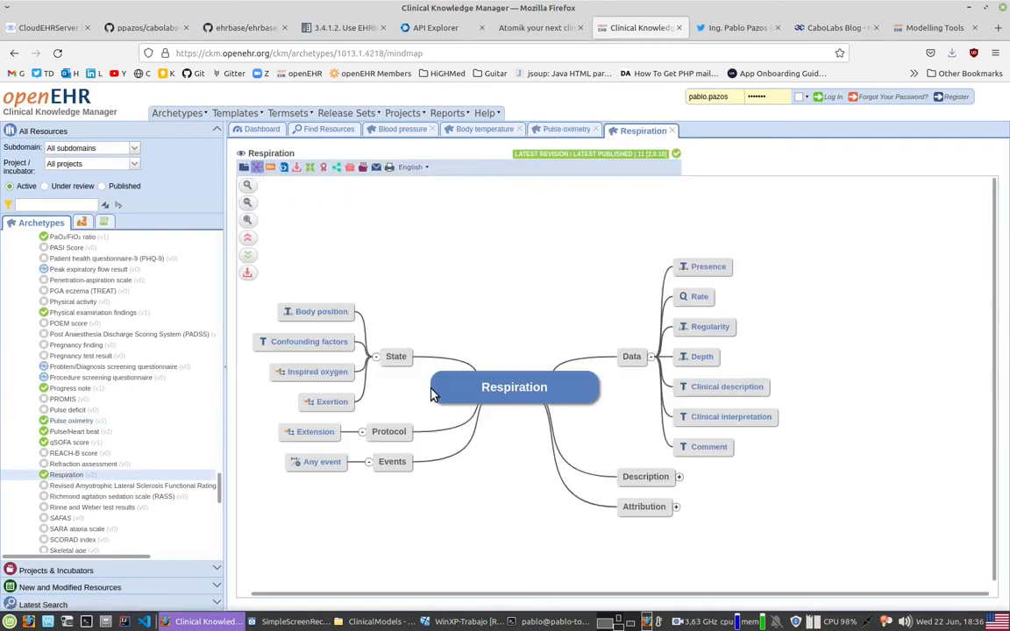
mouse_move(699, 301)
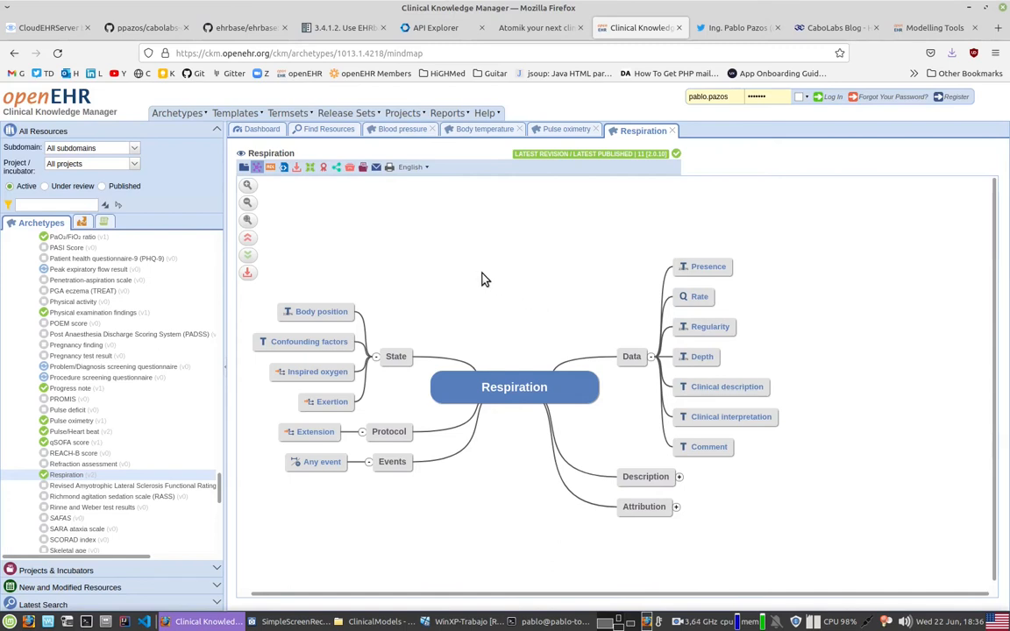
scroll(469, 333, "down", 1)
mouse_move(697, 259)
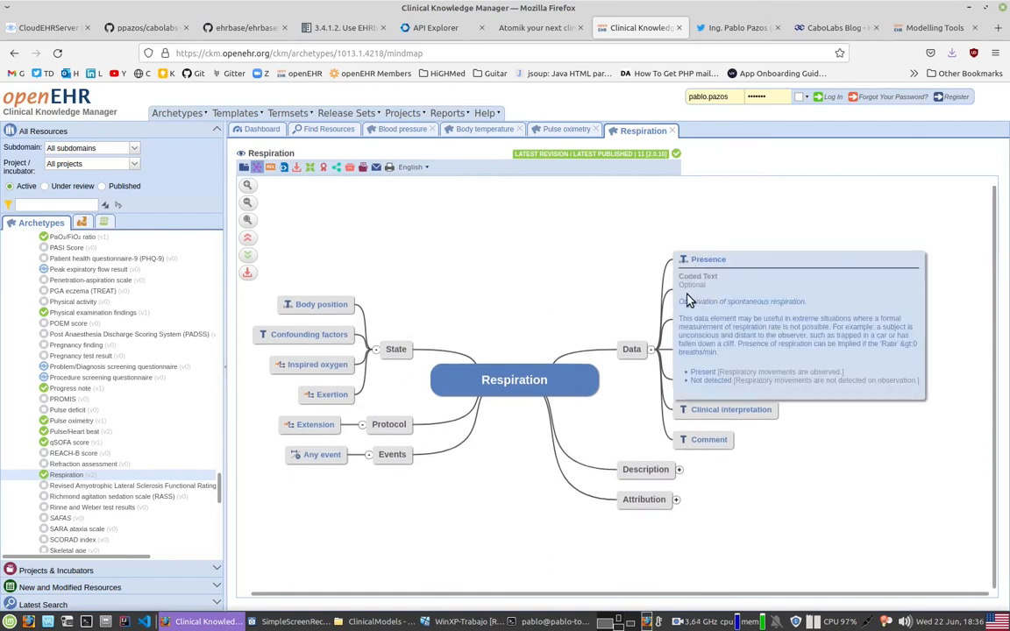
Step: Export the Respiration archetype as ADL and save openEHR-EHR-OBSERVATION.respiration.v2.adl in the ClinicalModels folder
left_click(298, 168)
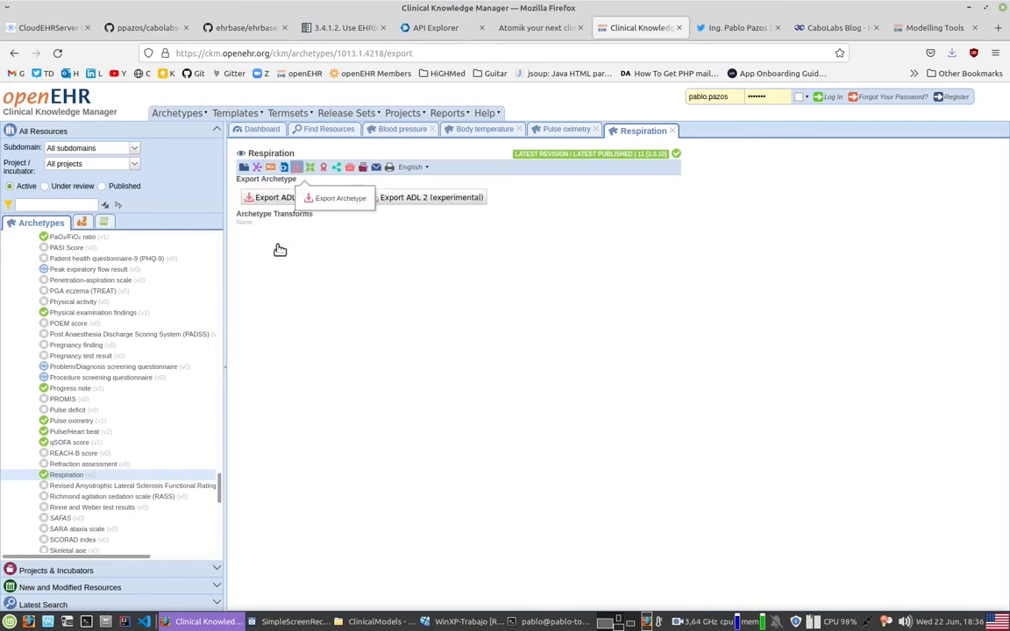
left_click(278, 198)
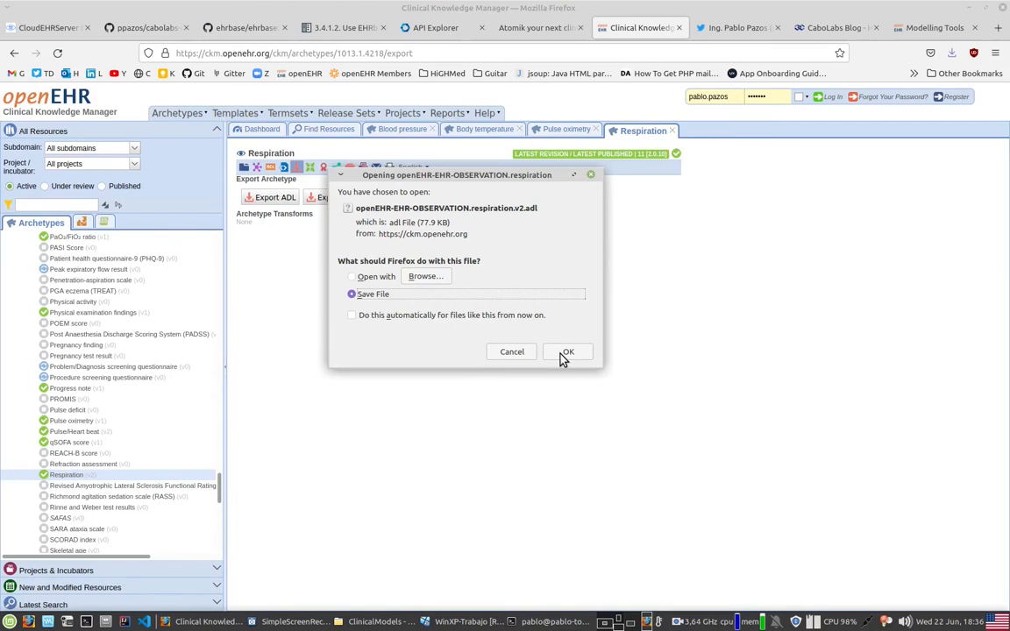
left_click(563, 354)
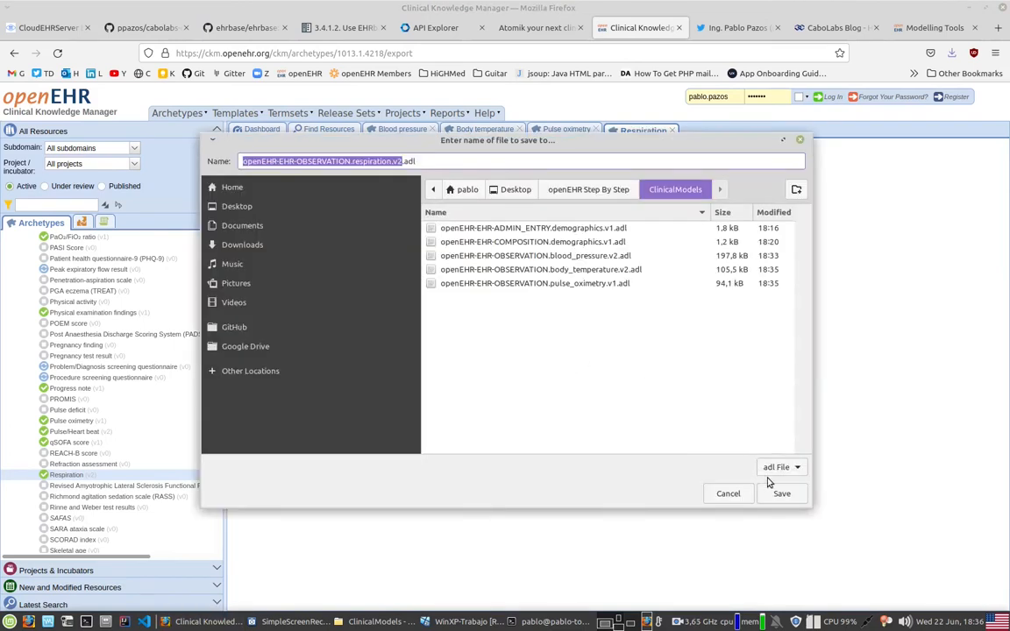
left_click(782, 494)
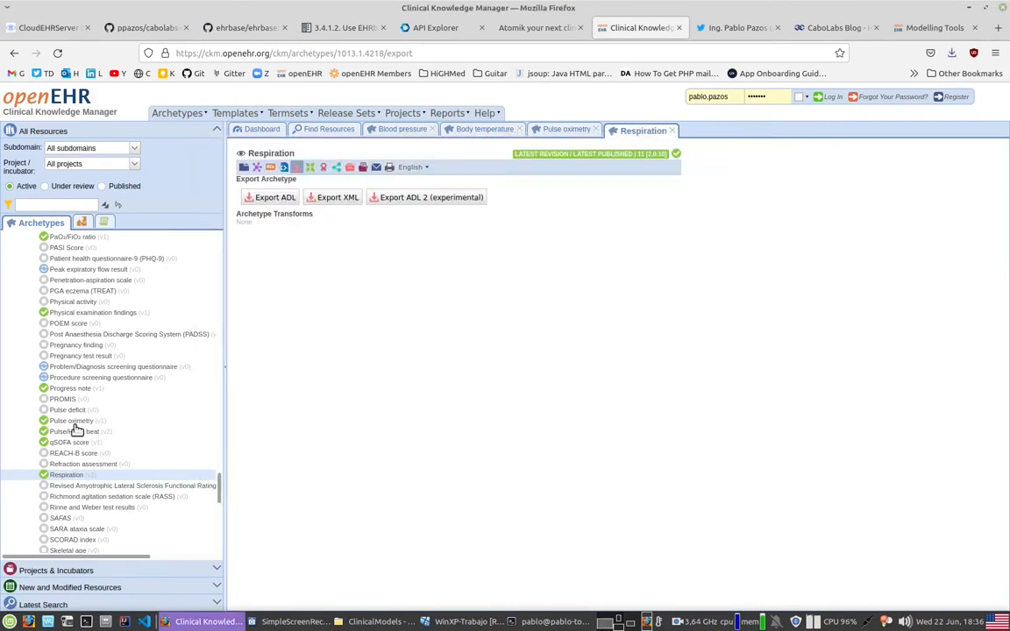
Step: Open the Pulse/Heart beat (v2) archetype, export it as ADL and save openEHR-EHR-OBSERVATION.pulse.v2.adl in the ClinicalModels folder
mouse_move(62, 433)
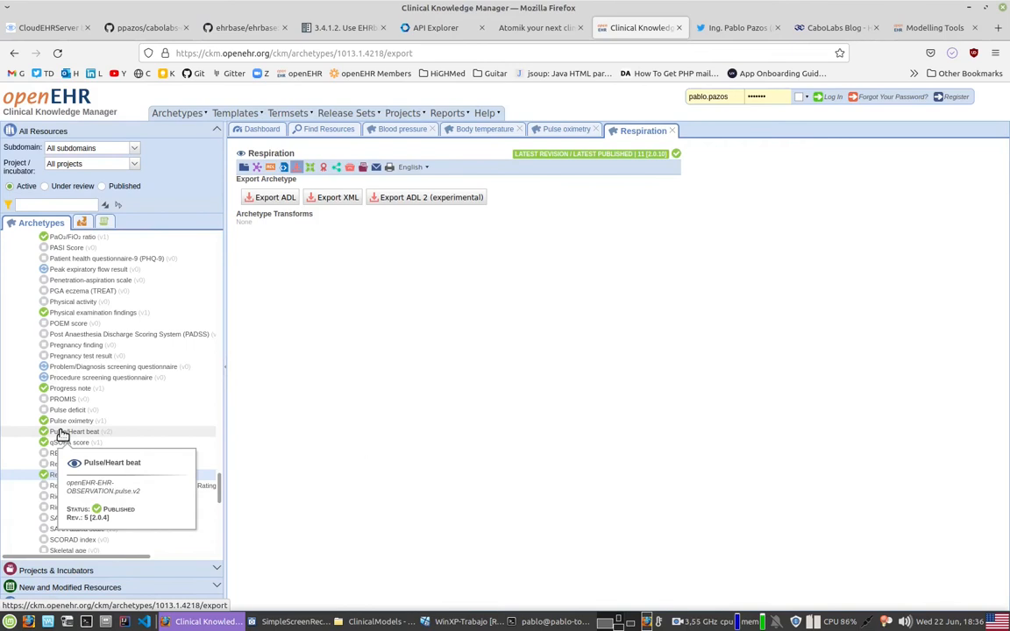
left_click(61, 432)
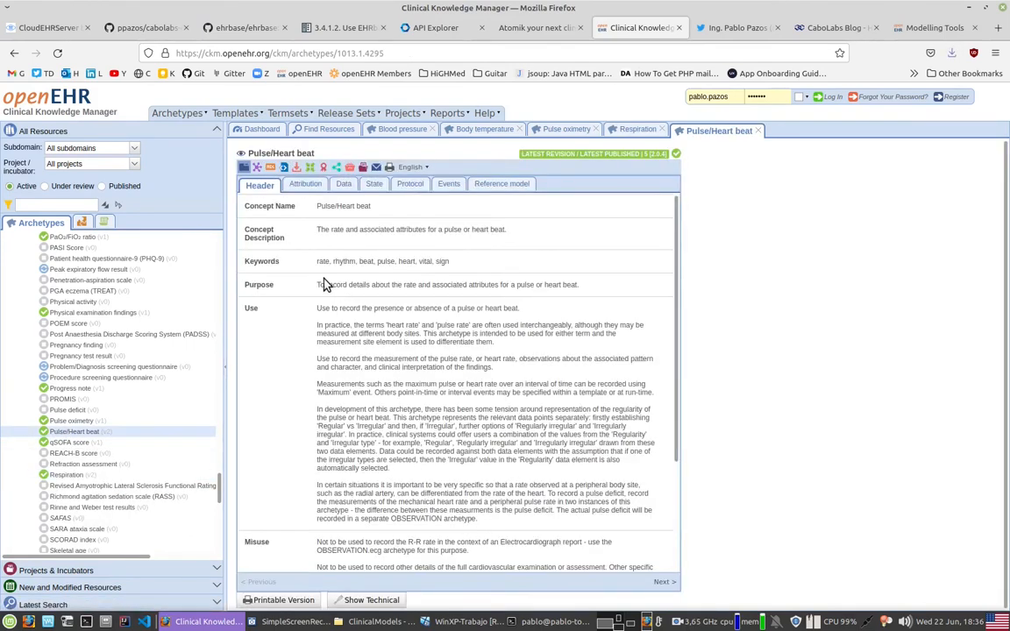
left_click(295, 167)
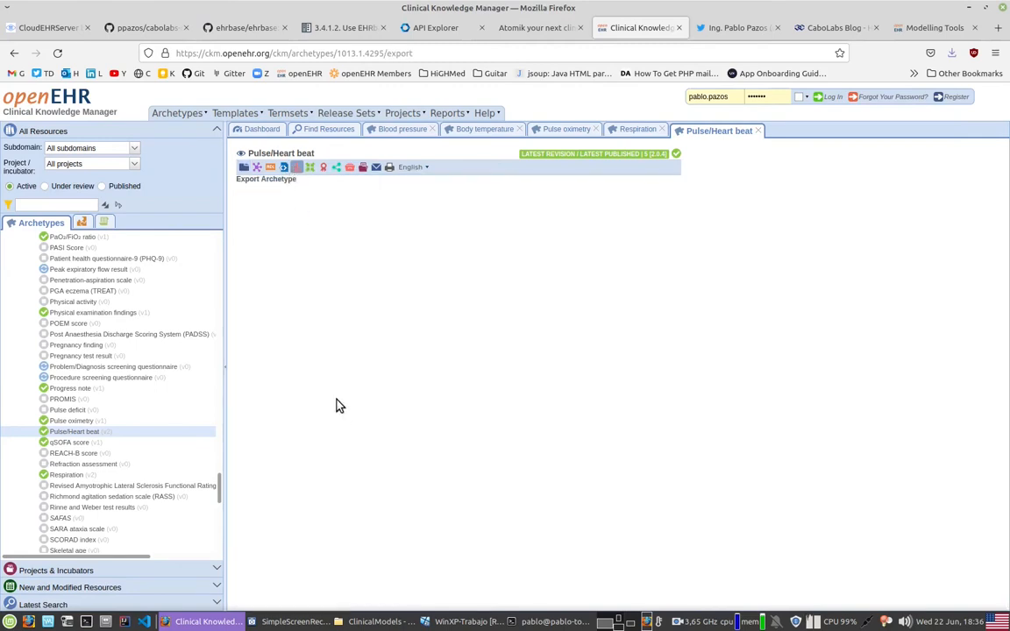
left_click(278, 198)
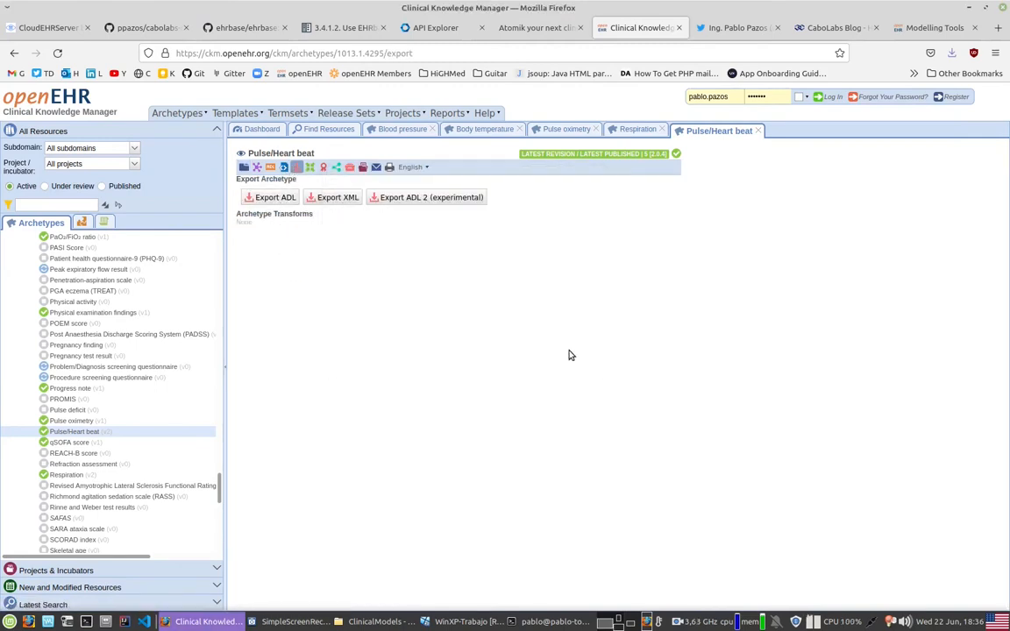
left_click(779, 493)
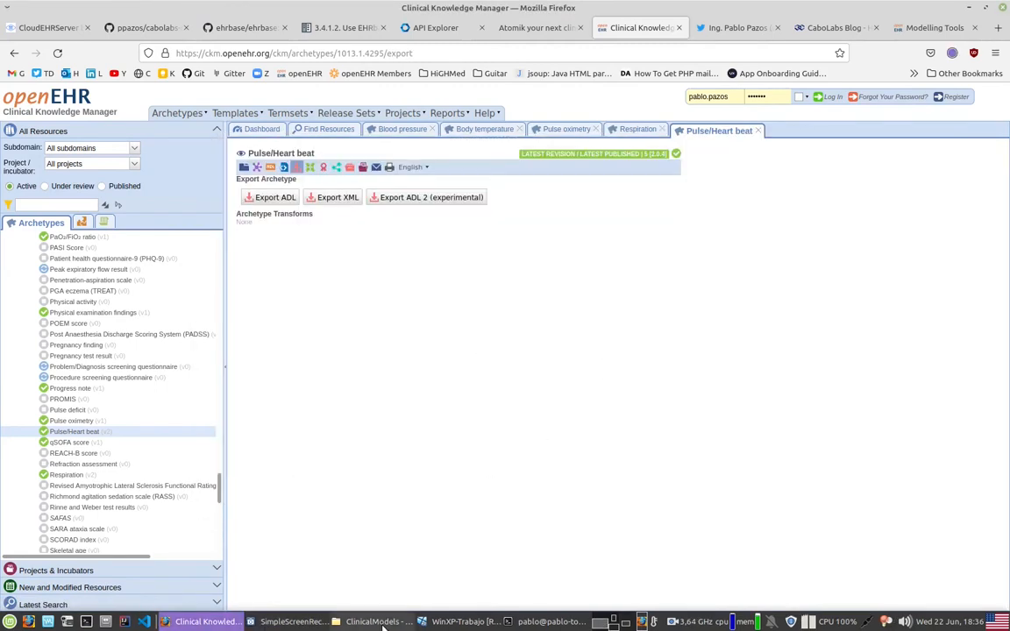
Step: Switch to the ClinicalModels folder in the File Manager and select the five exported OBSERVATION ADL files, from blood_pressure.v2 through respiration.v2
left_click(379, 621)
left_click(296, 337)
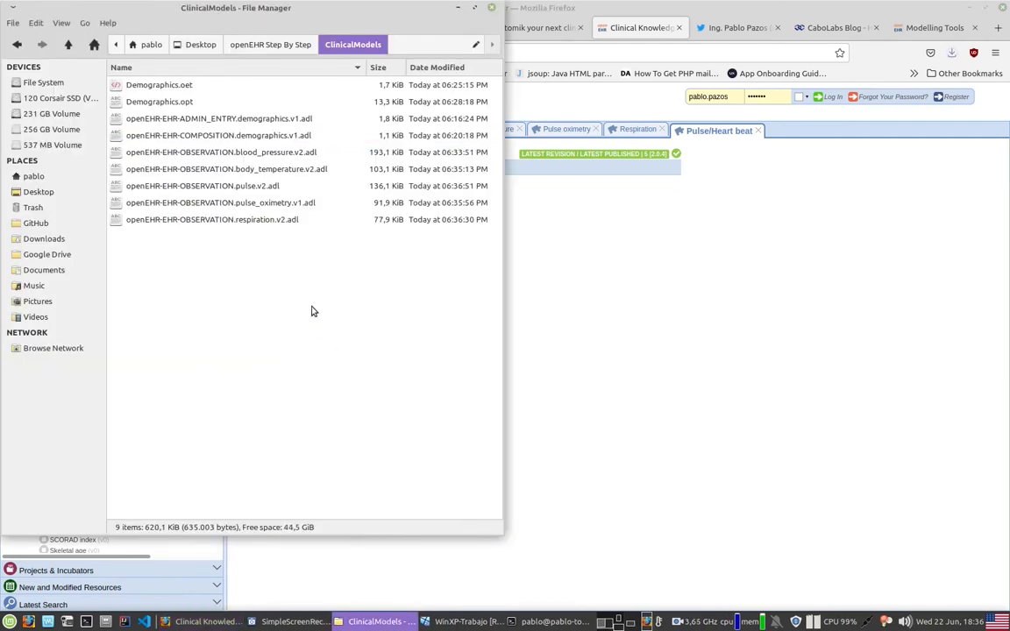
left_click(206, 155)
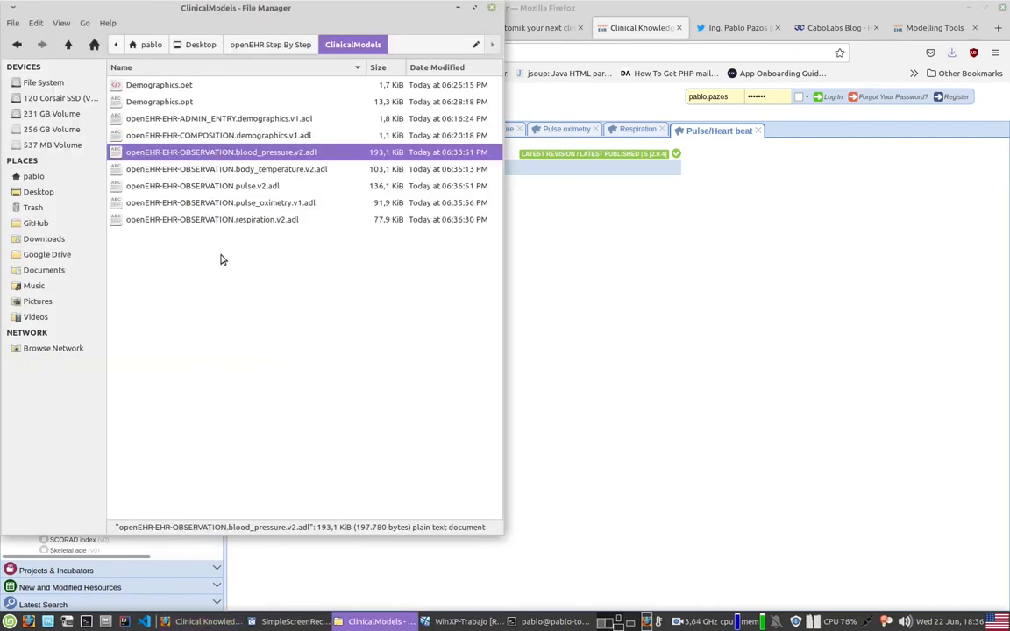
key("shift+End")
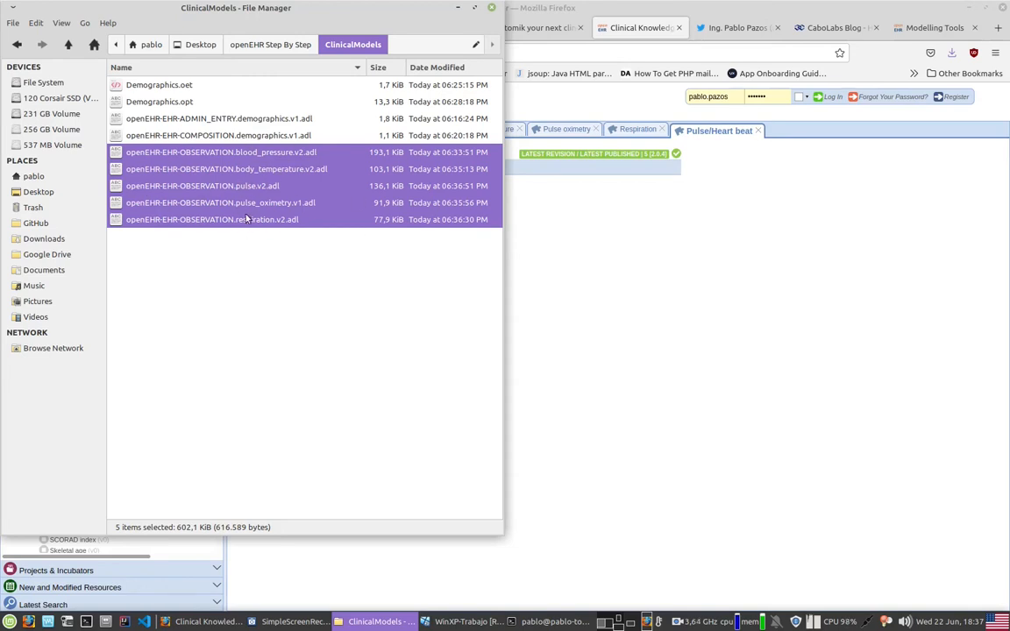
Step: Switch to the Archetype Editor in the WinXP virtual machine and create an openEHR-EHR COMPOSITION archetype with the concept label "vital signs monitoring"
key("Home")
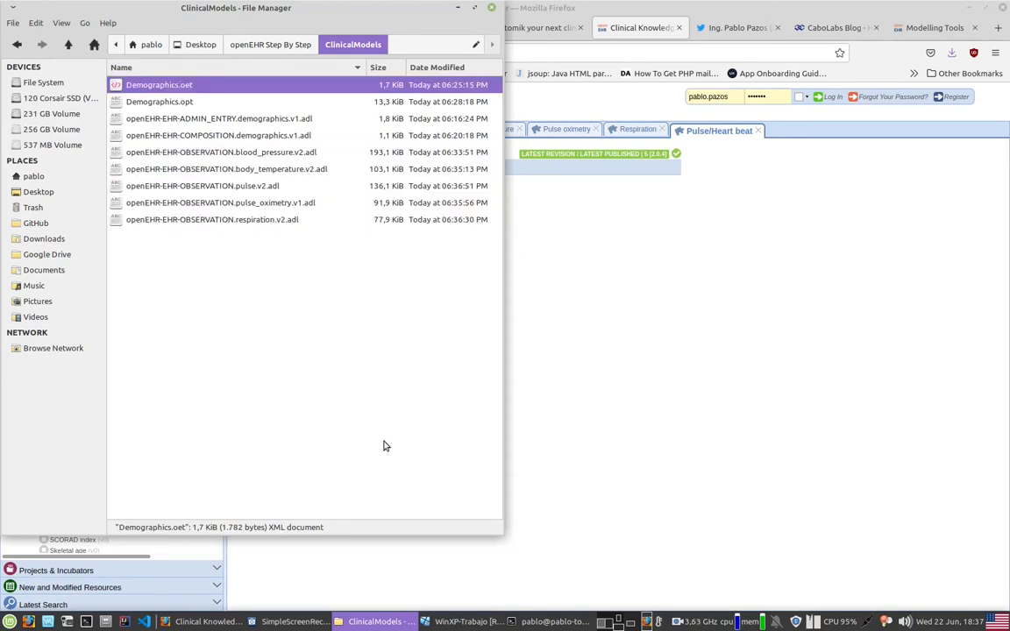
left_click(451, 622)
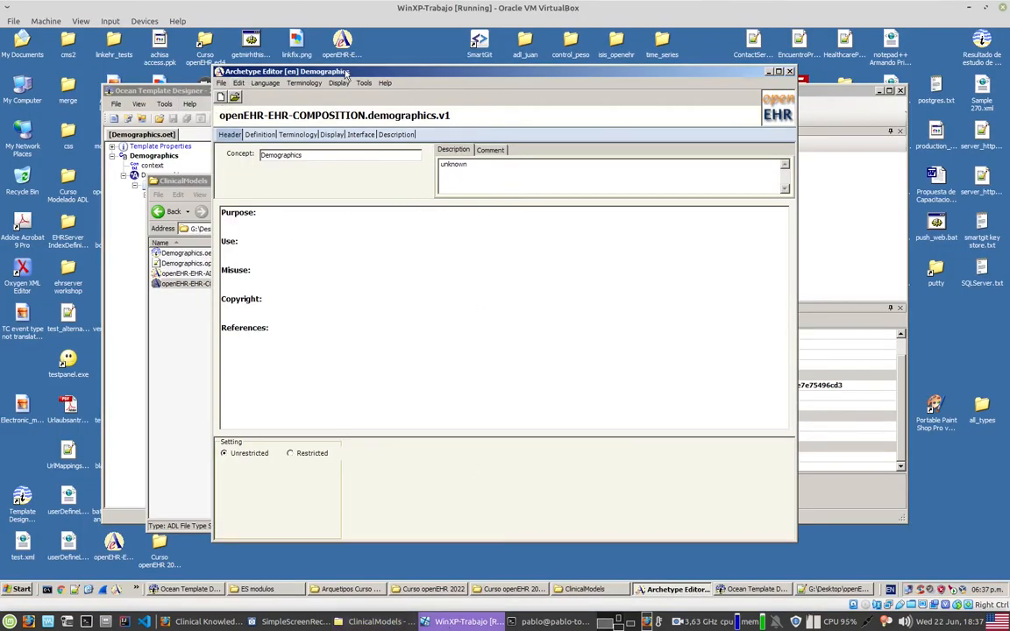
left_click(222, 97)
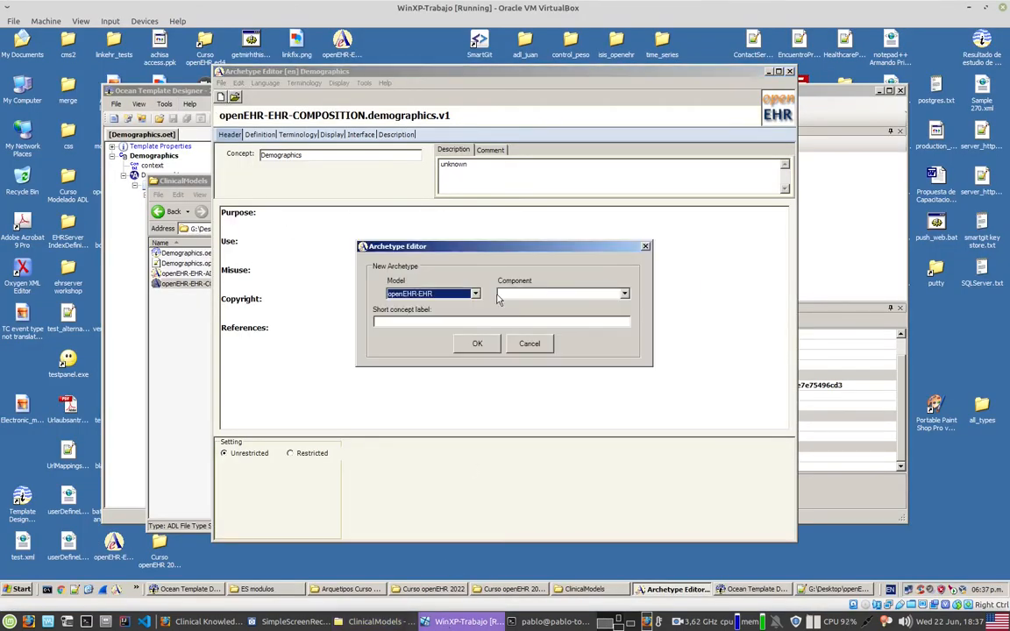
left_click(577, 296)
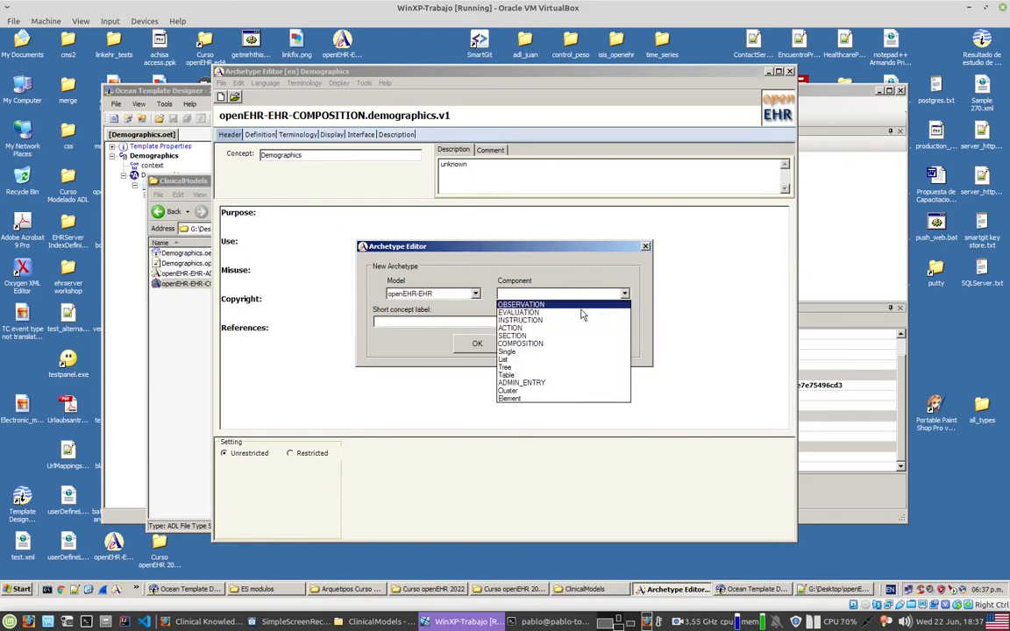
left_click(551, 344)
left_click(411, 322)
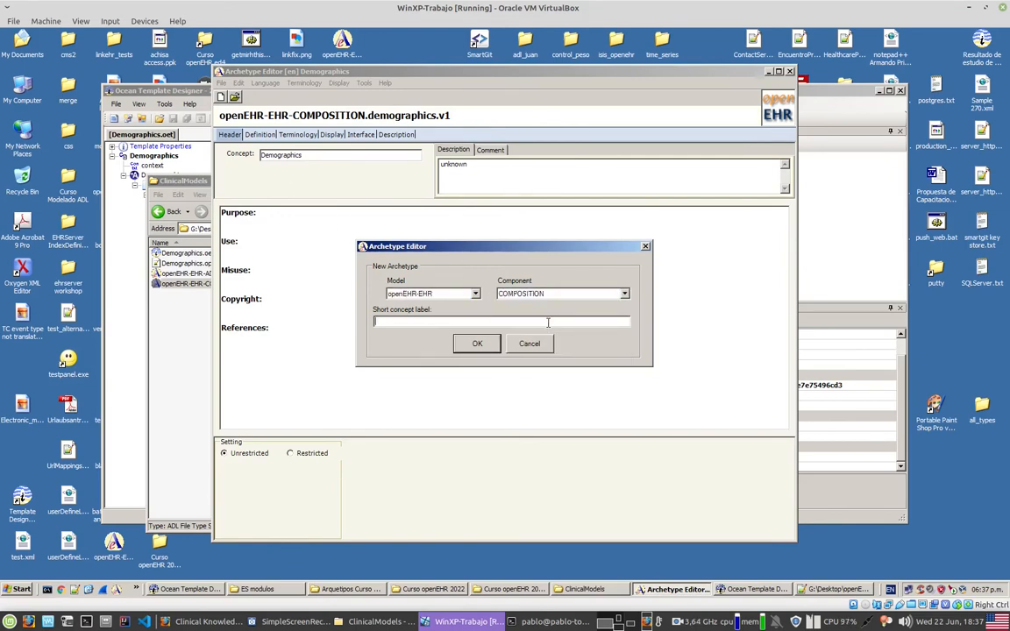
type("v")
type("signs monitoring")
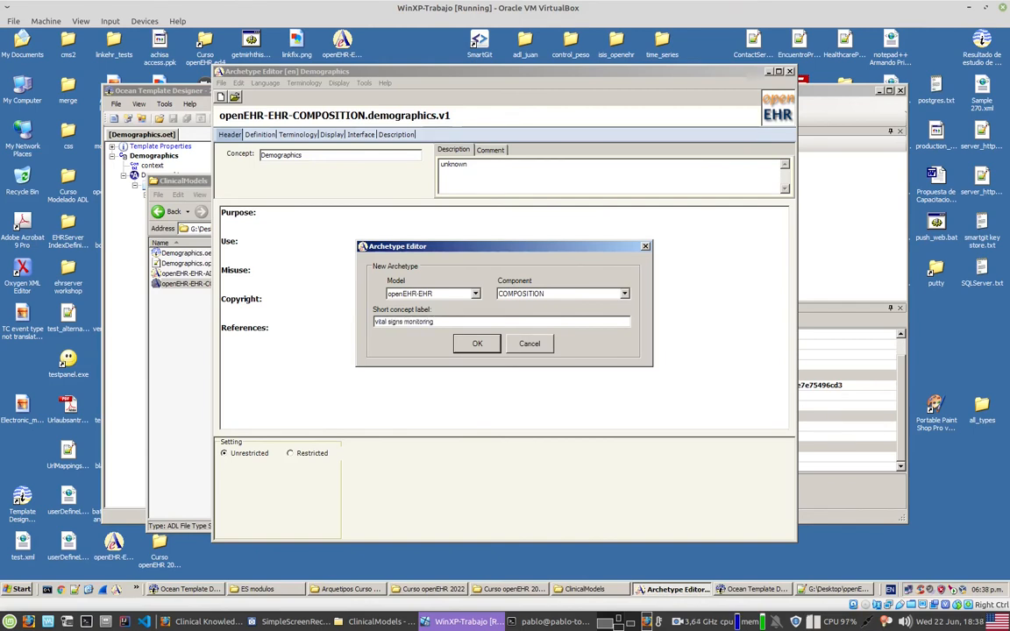
key("Return")
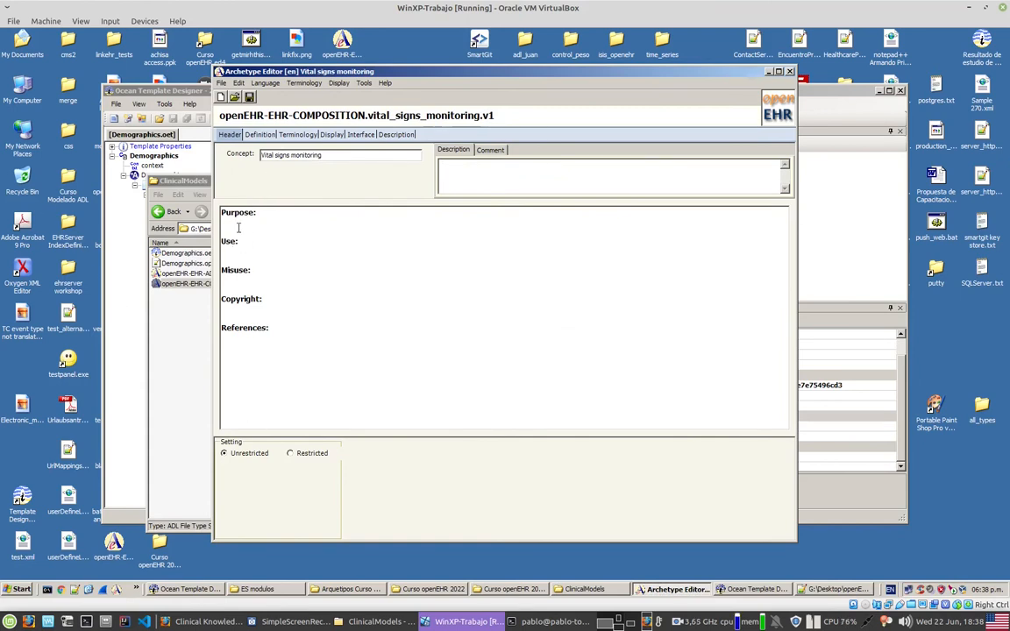
Step: Add an Observation slot named "Blood pressure" to the content definition of the vital signs monitoring composition
left_click(261, 135)
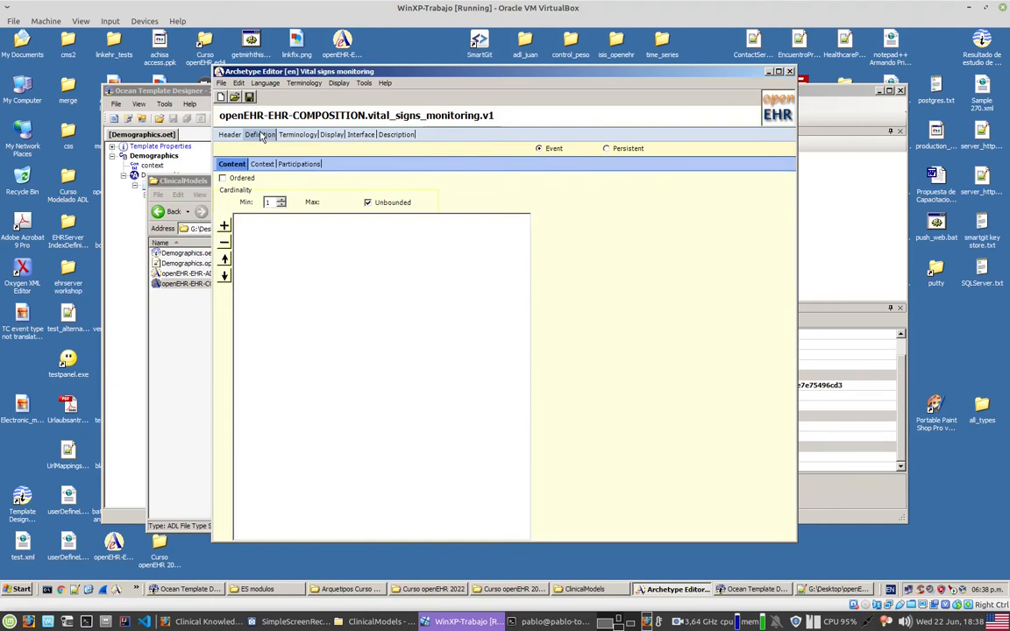
left_click(225, 227)
mouse_move(236, 229)
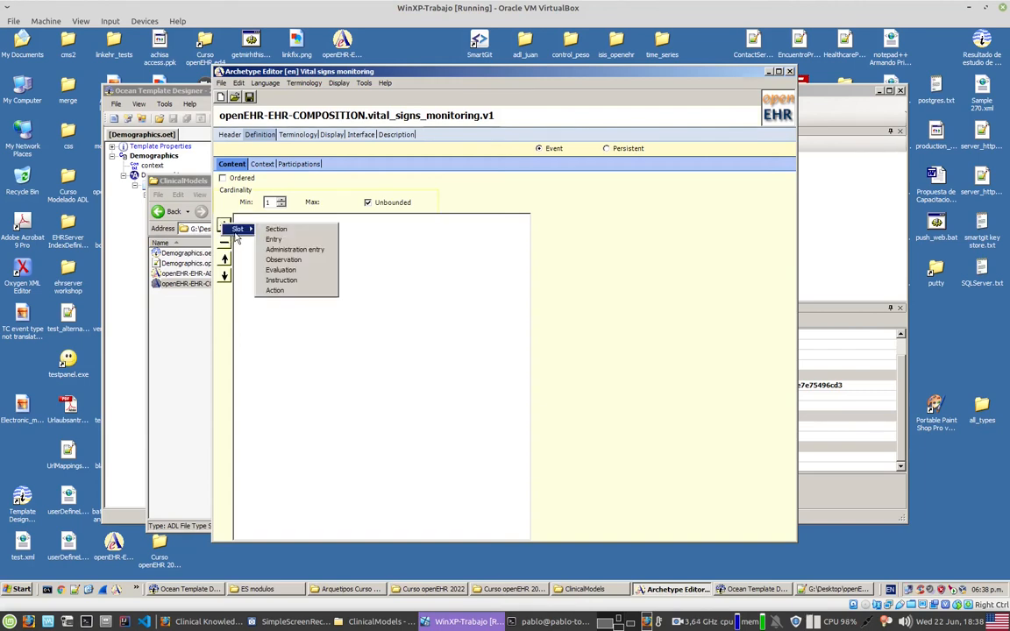
left_click(294, 261)
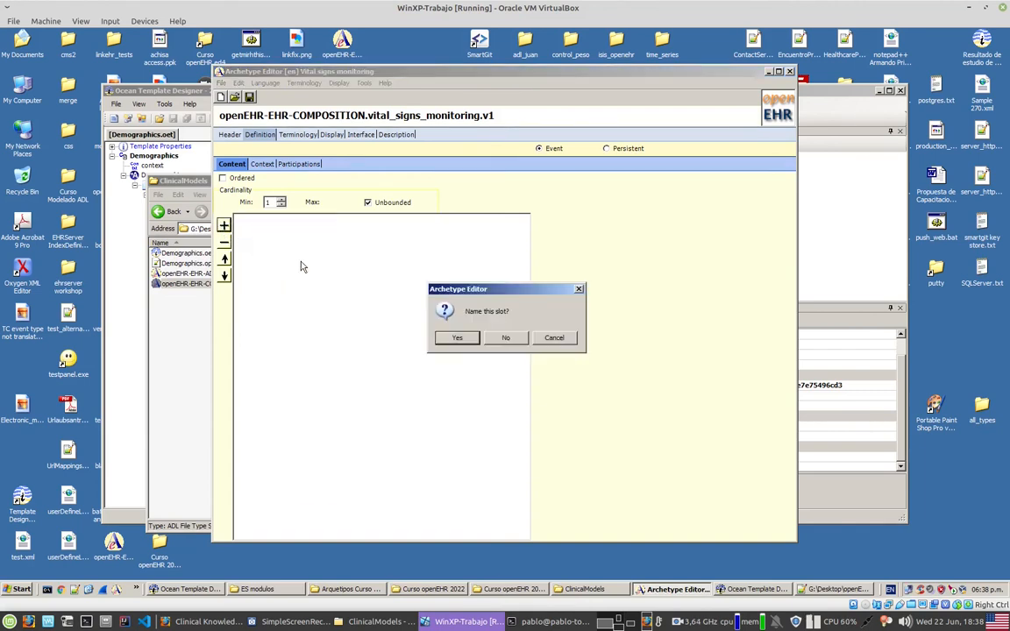
left_click(458, 340)
type("B")
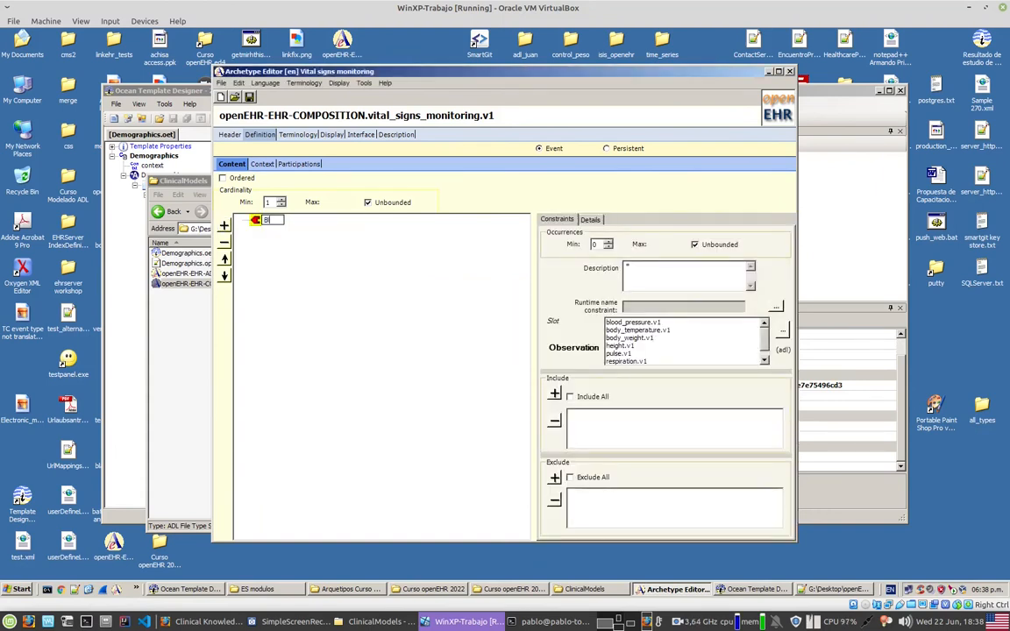
type("lood pressure")
key("Return")
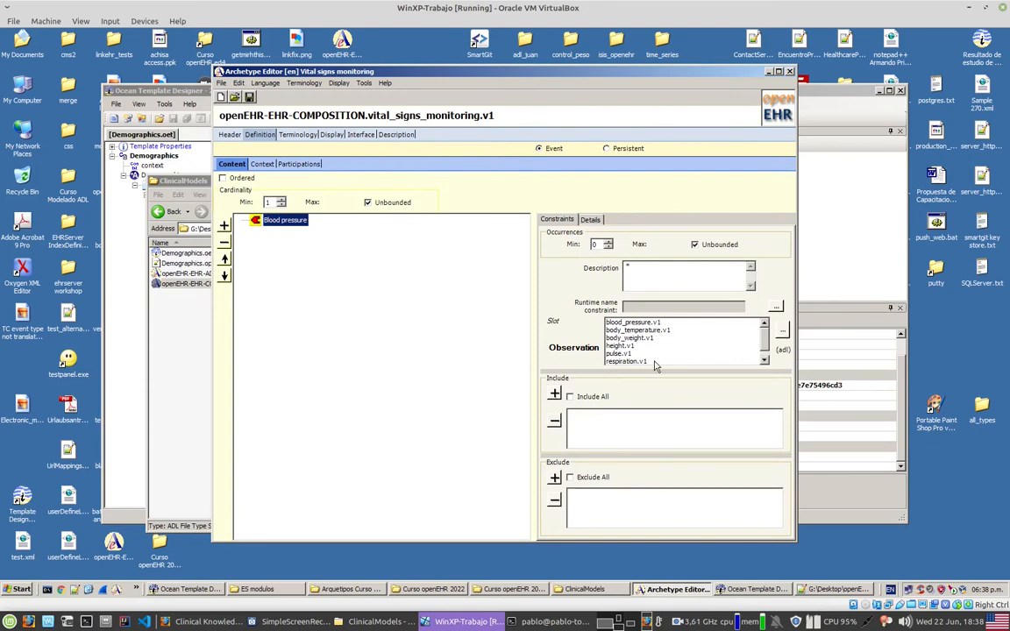
Step: Include openEHR-EHR-OBSERVATION.blood_pressure.v2.adl from the ClinicalModels folder on drive G: in the Blood pressure slot, without specialisations
left_click(784, 330)
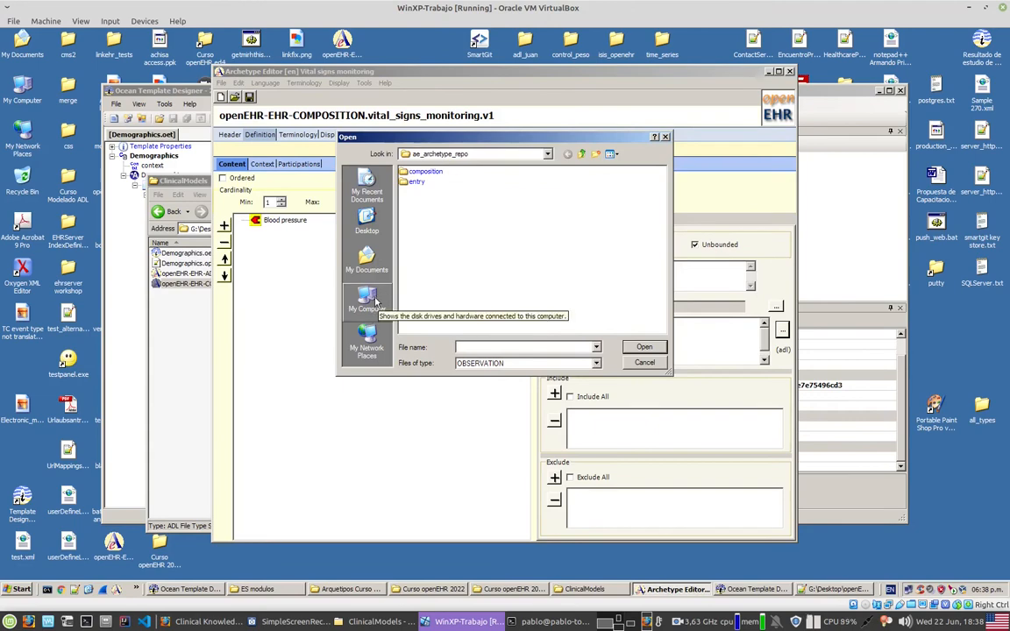
left_click(371, 307)
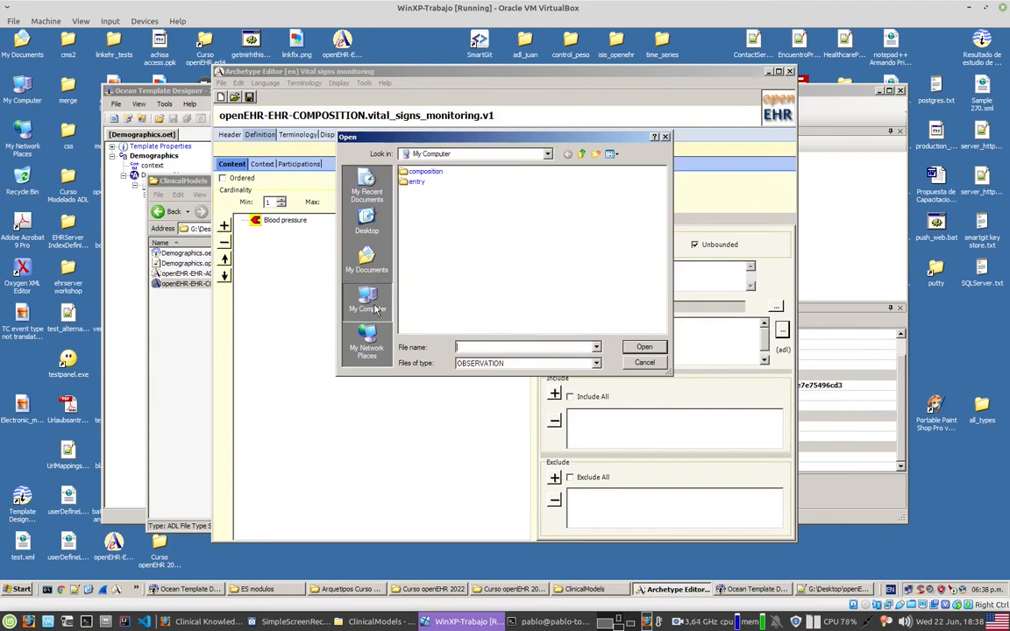
double_click(443, 213)
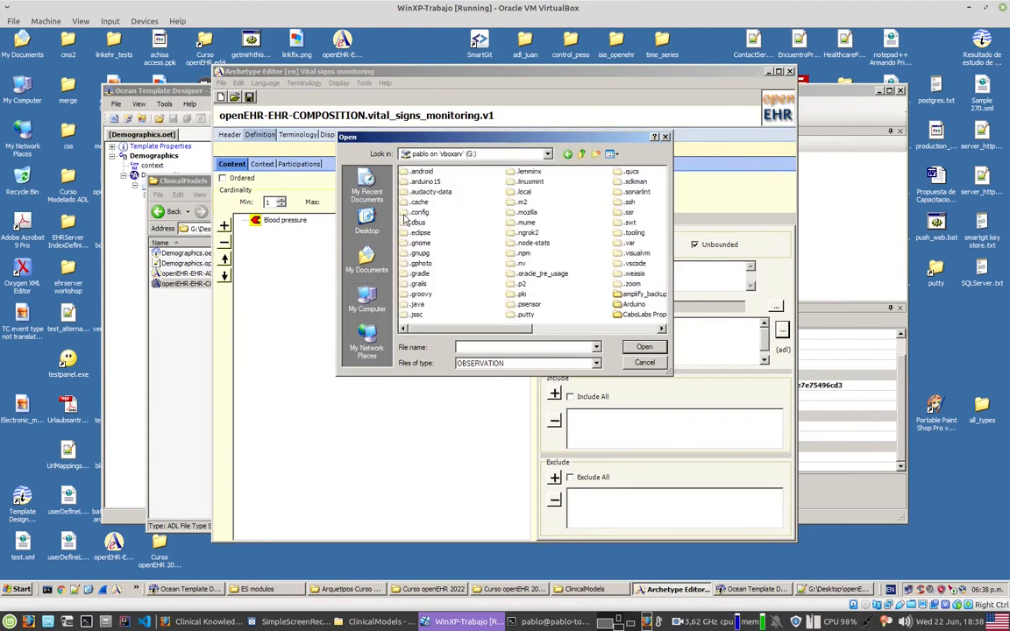
key("d")
key("Return")
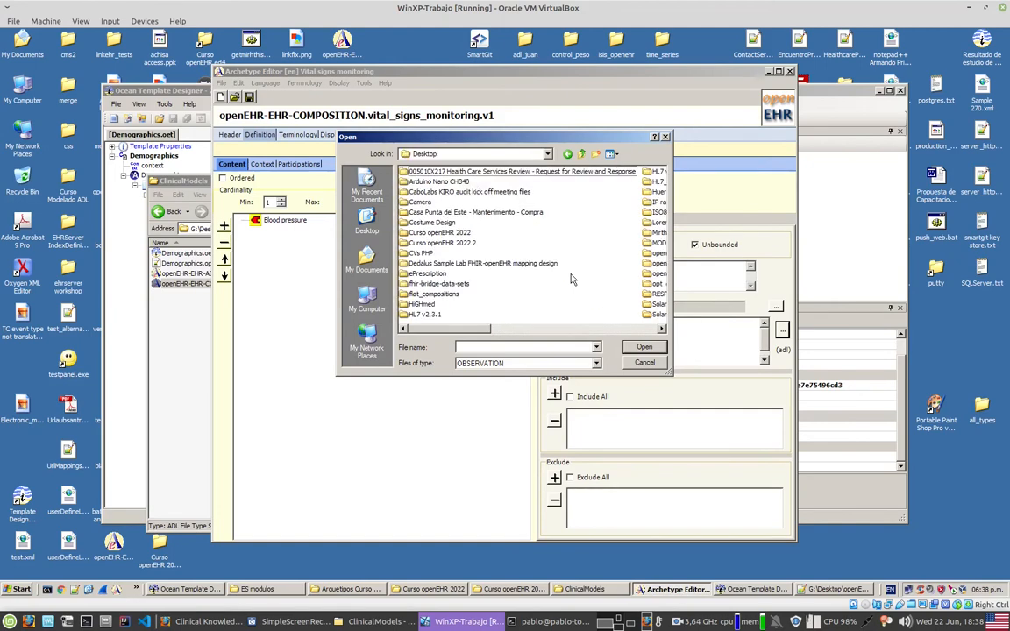
key("o")
key("Down")
key("Down")
key("Return")
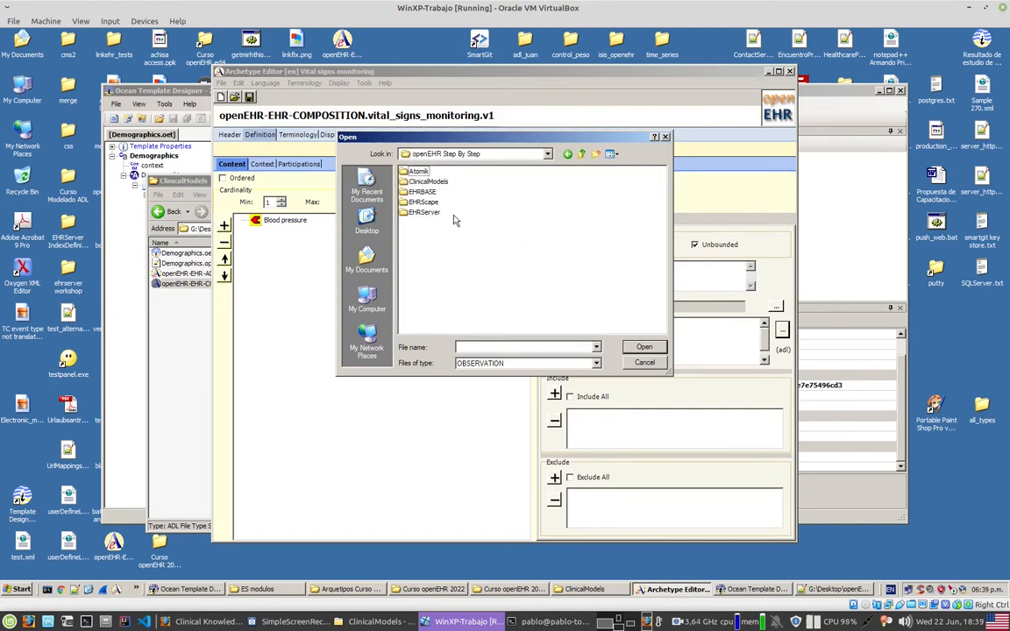
double_click(429, 182)
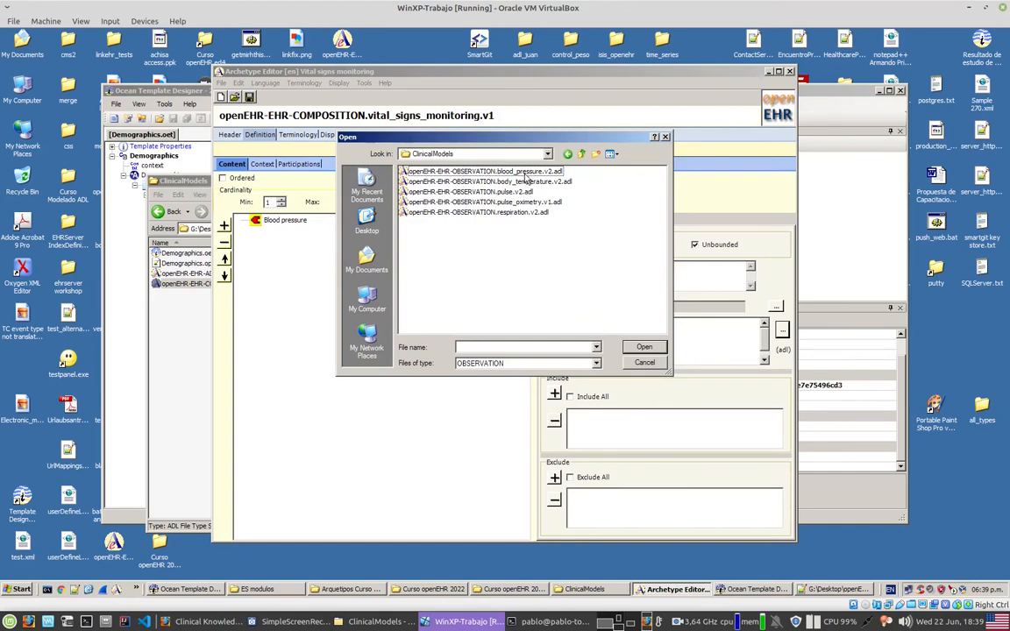
double_click(477, 170)
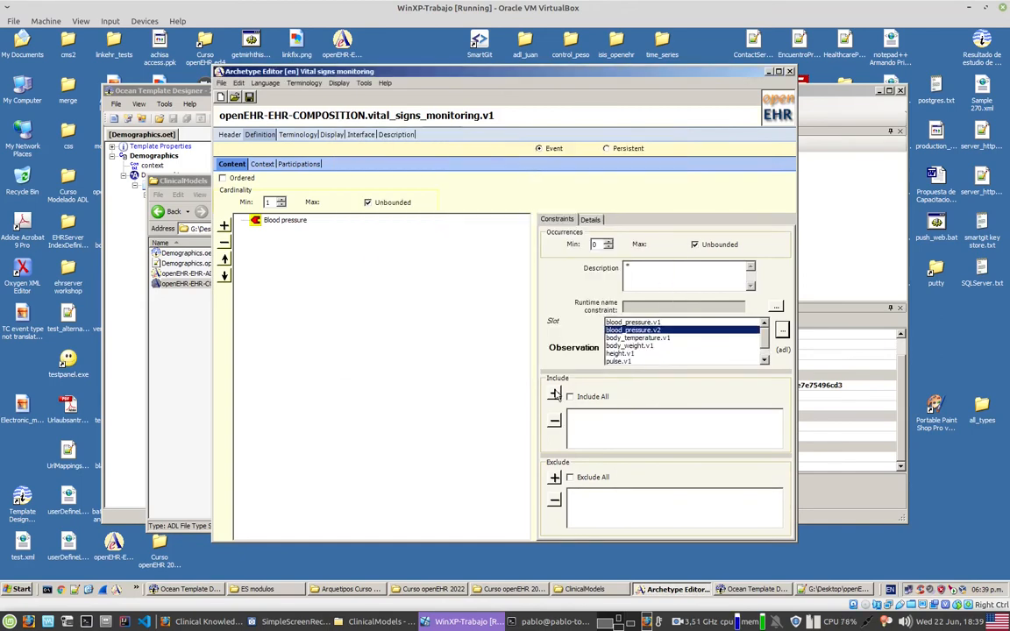
left_click(553, 393)
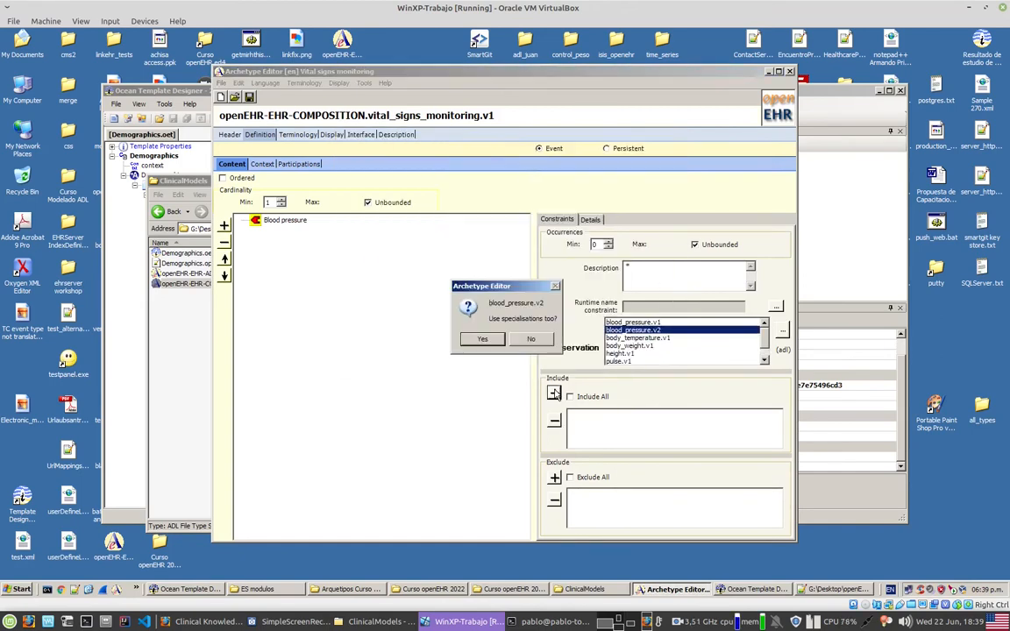
left_click(530, 338)
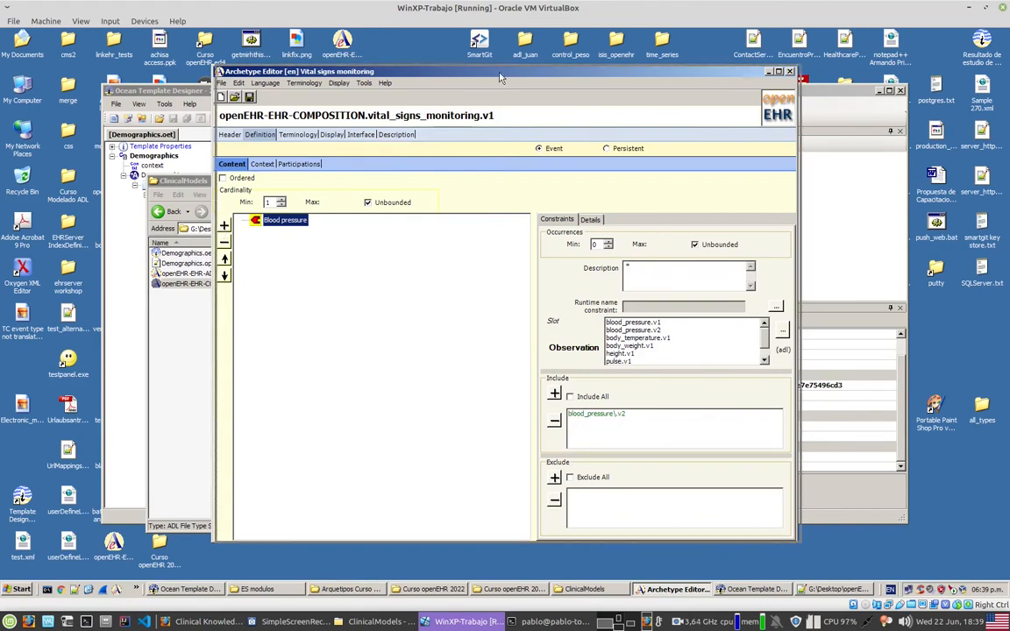
Step: Arrange the Archetype Editor and ClinicalModels folder windows side by side and select the body_temperature.v2 ADL file as the next reference
left_click_drag(298, 71, 450, 71)
left_click(201, 339)
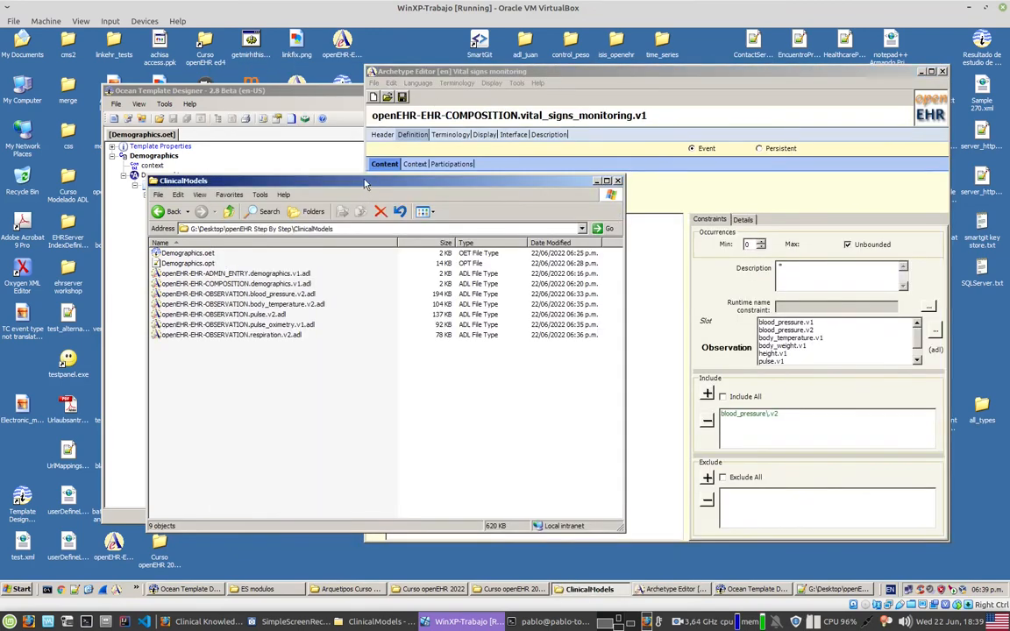
left_click_drag(366, 184, 307, 184)
left_click(219, 295)
left_click(197, 304)
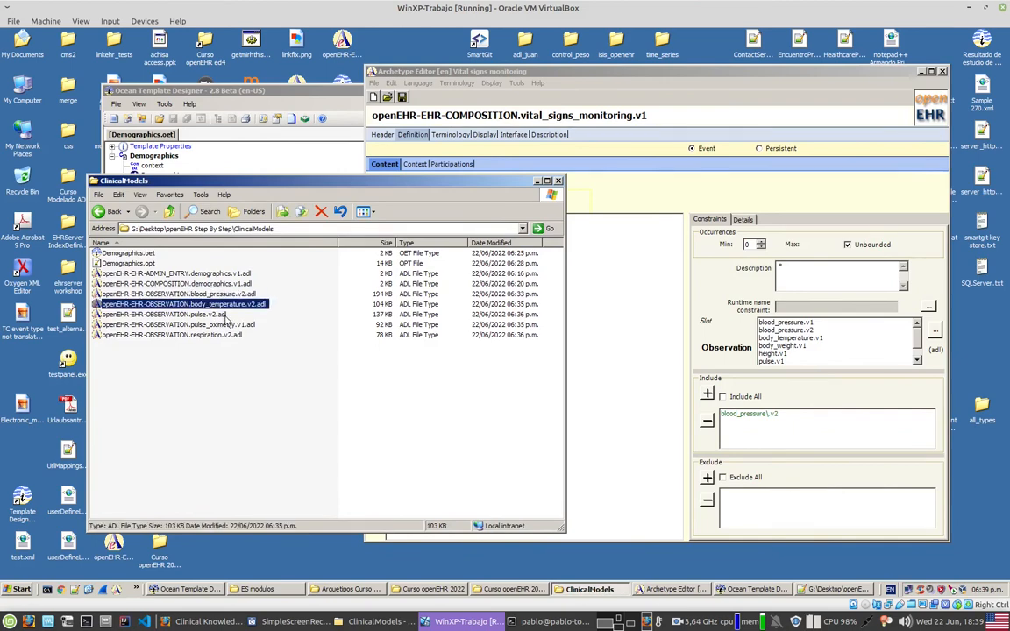
Step: Add a second Observation slot named "Temperature" to the content of the vital signs monitoring composition
left_click(608, 360)
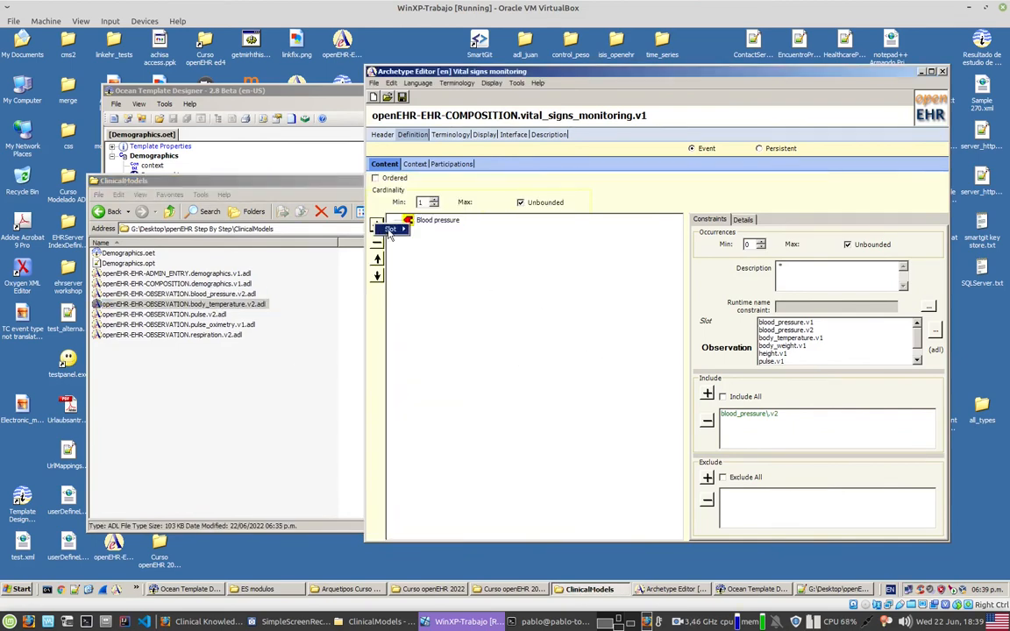
left_click(377, 226)
mouse_move(393, 229)
left_click(445, 261)
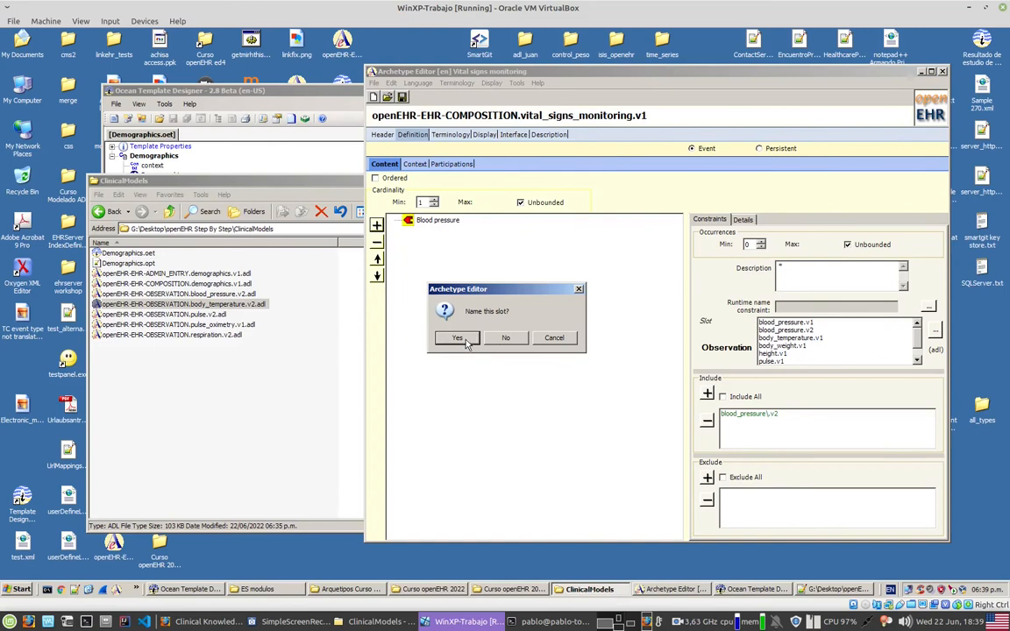
left_click(460, 336)
type("Temperature")
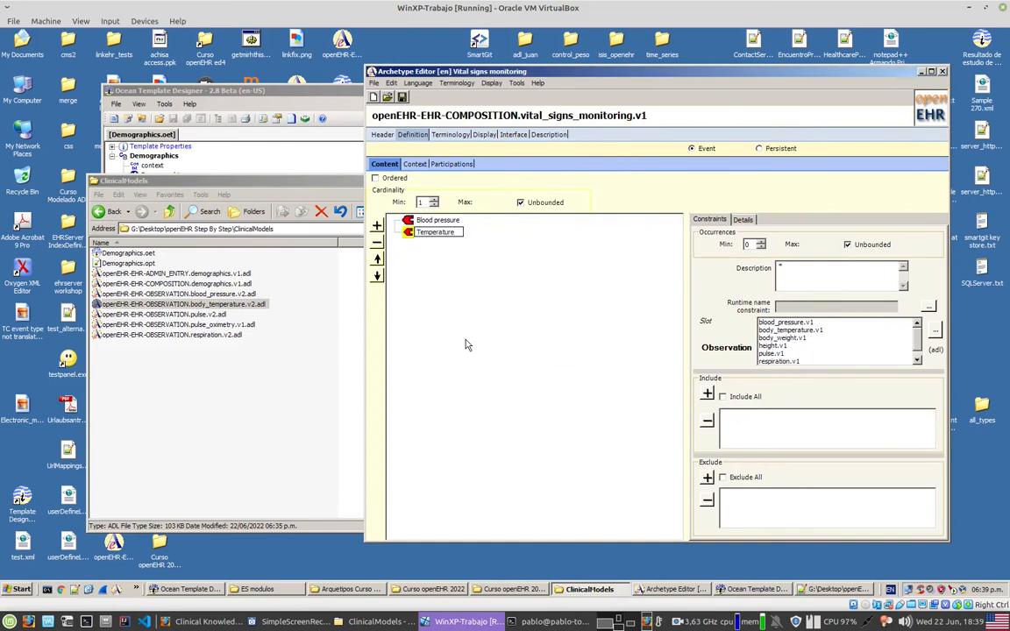
key("Return")
Step: Include openEHR-EHR-OBSERVATION.body_temperature.v2.adl from the ClinicalModels folder in the Temperature slot, without specialisations
left_click(935, 328)
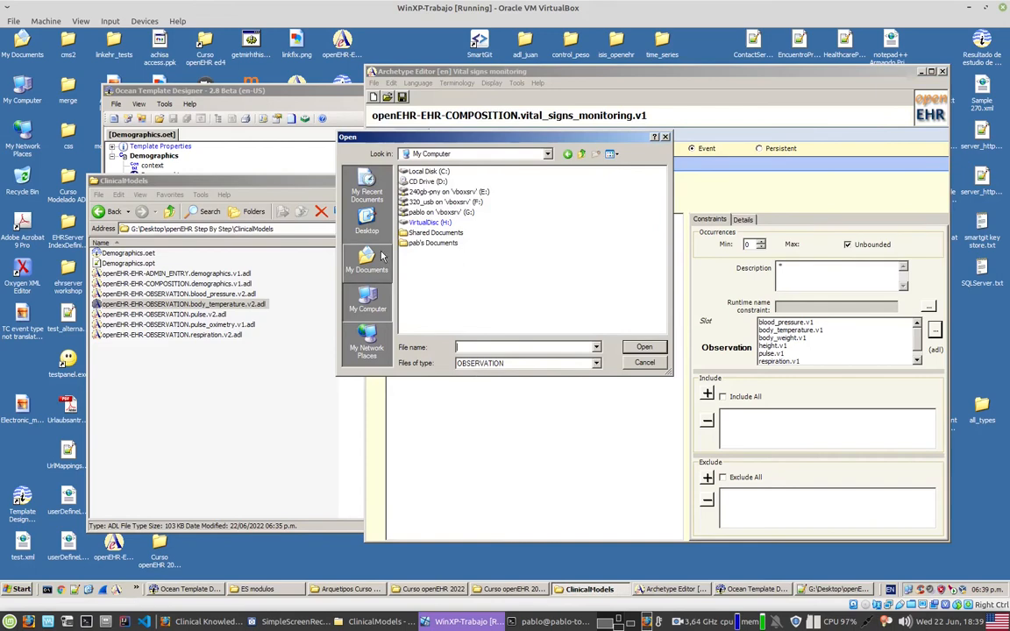
double_click(440, 213)
key("Return")
key("o")
key("o")
key("o")
key("Return")
key("c")
key("Return")
key("o")
key("o")
key("Return")
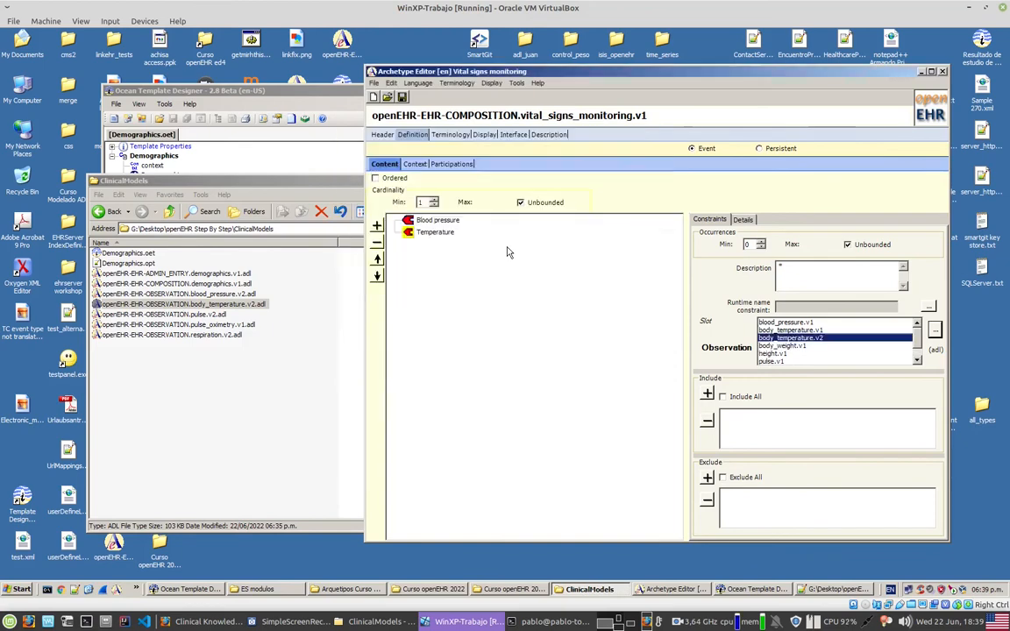
left_click(709, 394)
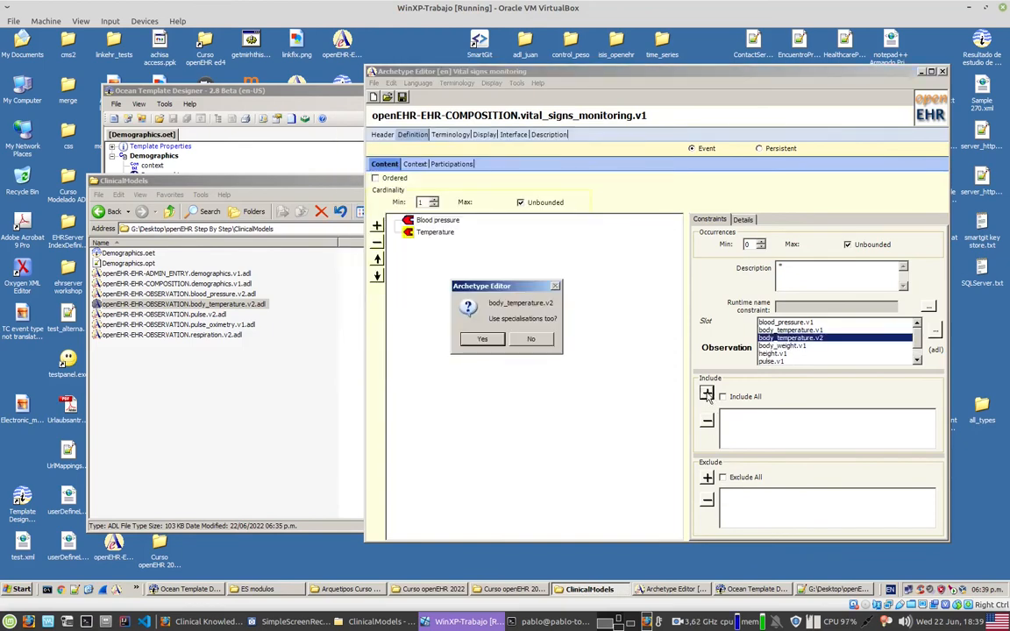
left_click(544, 343)
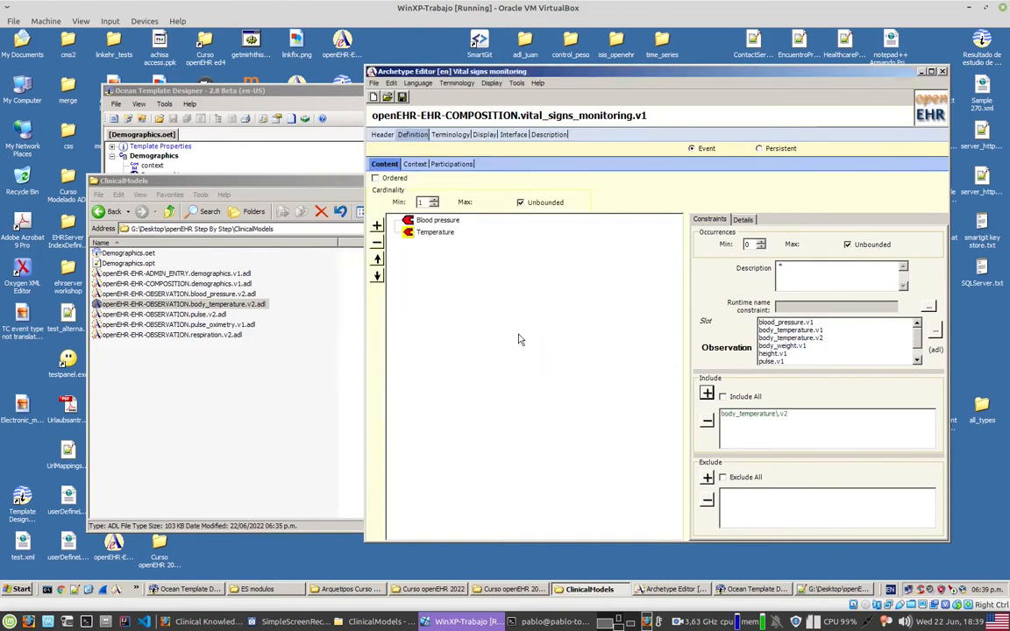
Step: Select the pulse.v2 ADL file as the reference and add an Observation slot named "Heart rate" to the composition's content
left_click(210, 314)
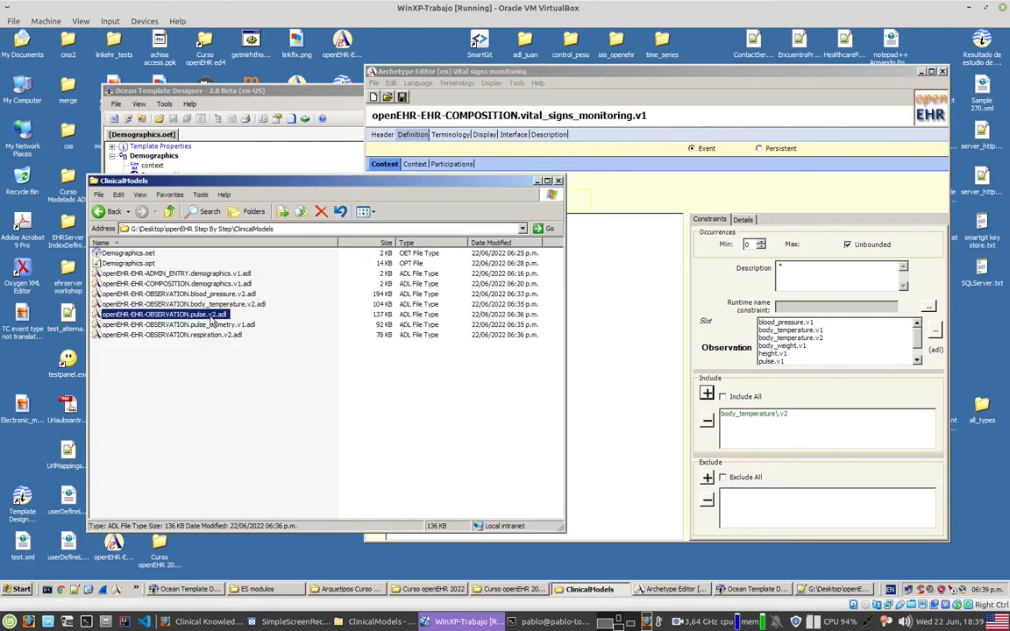
left_click(582, 314)
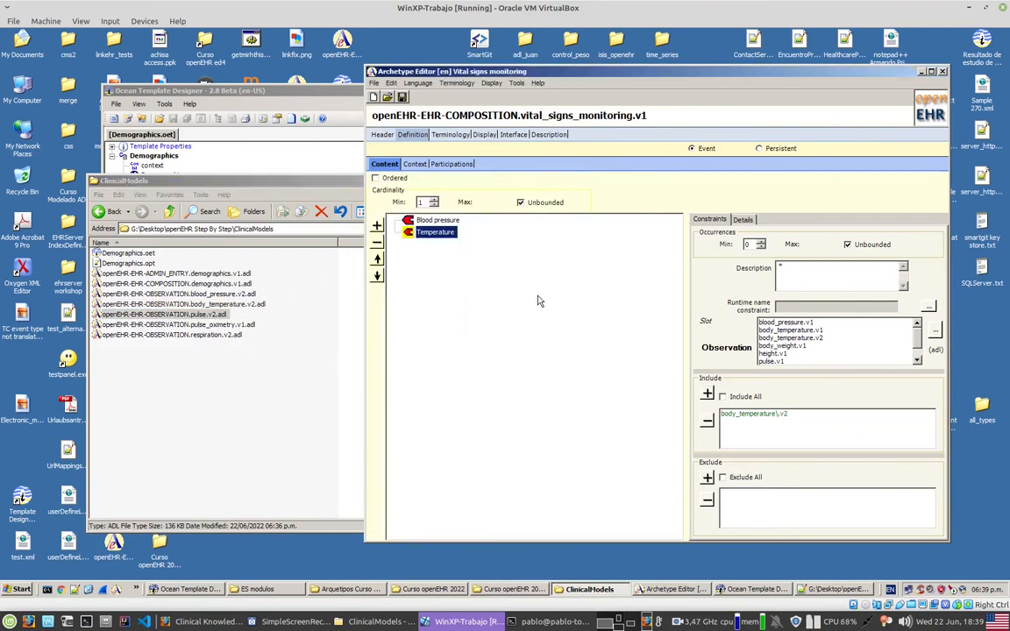
left_click(378, 226)
mouse_move(390, 229)
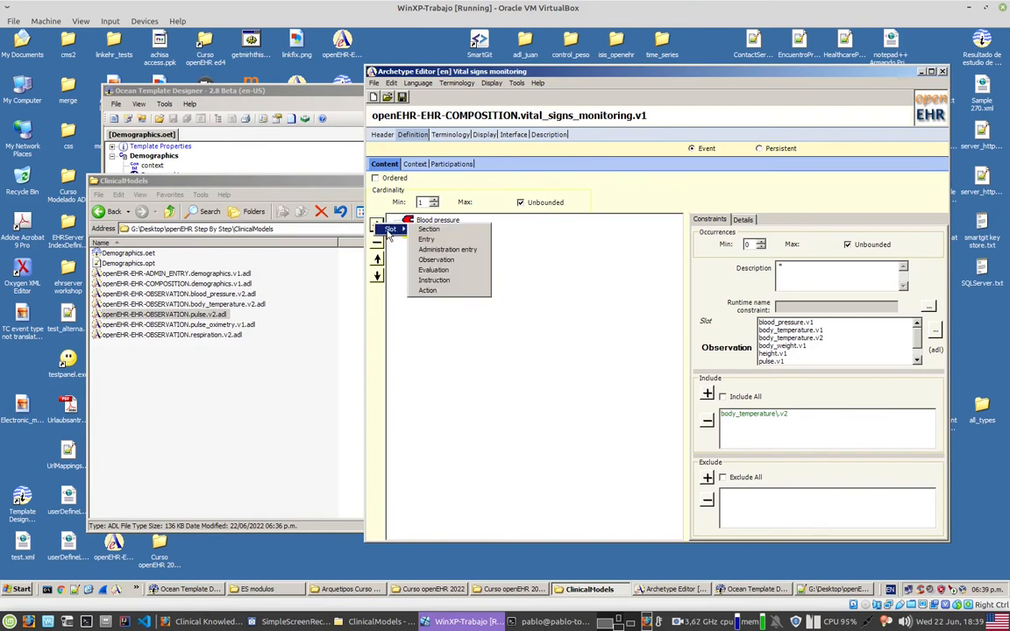
left_click(456, 261)
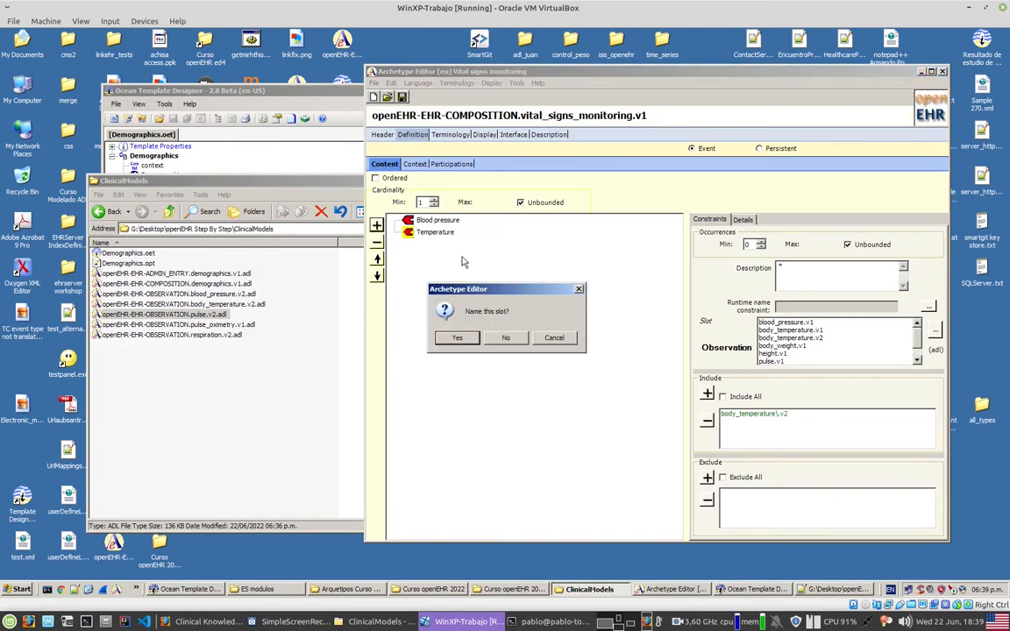
left_click(457, 333)
type("H")
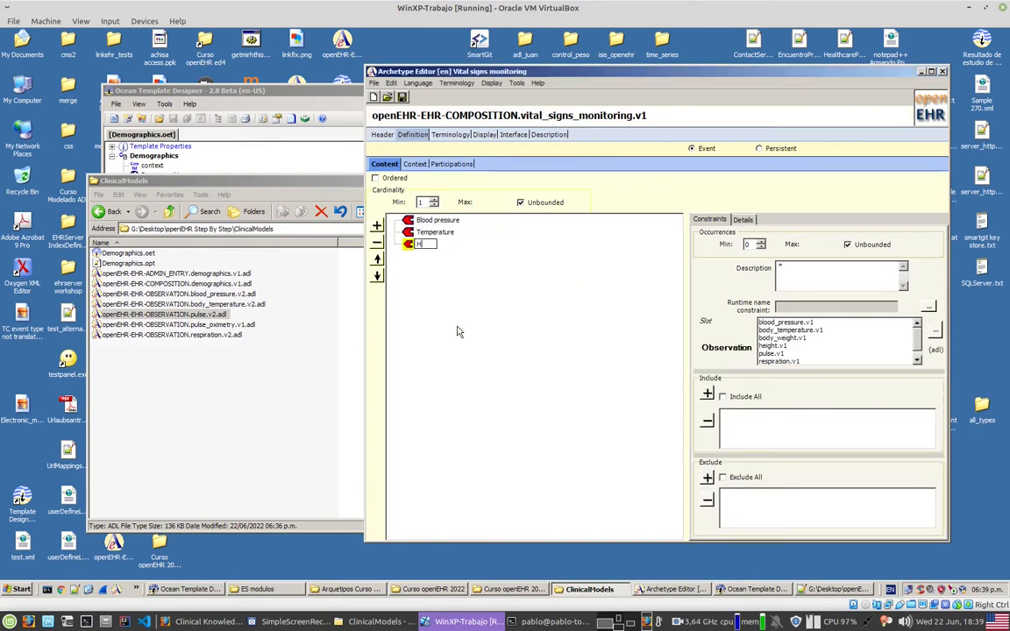
type("eart rate")
key("Return")
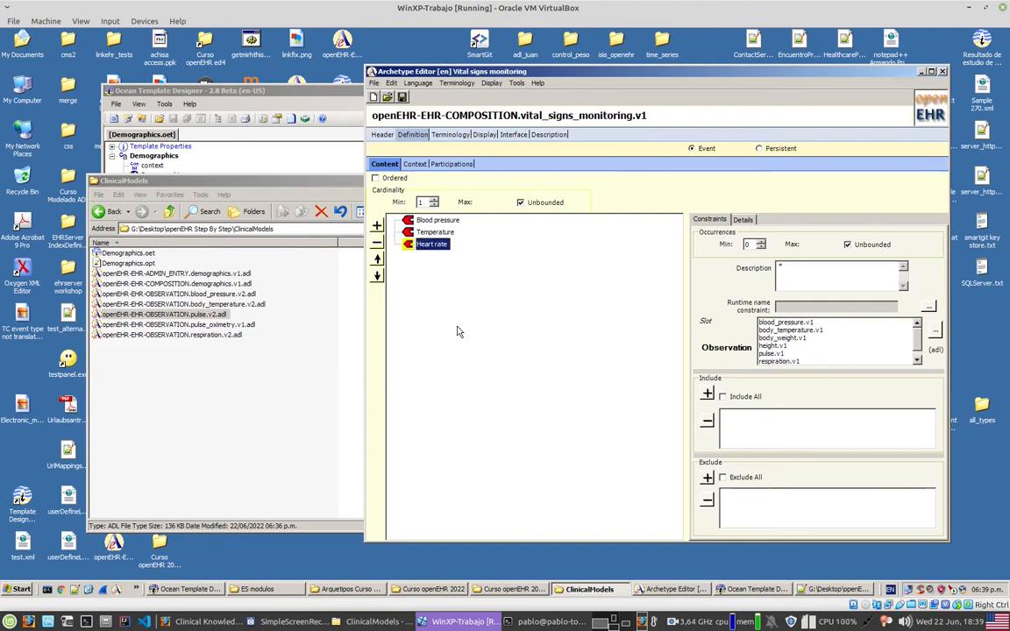
Step: Include openEHR-EHR-OBSERVATION.pulse.v2.adl from the openEHR Step By Step ClinicalModels folder on drive G: in the Heart rate slot, without specialisations
left_click(933, 332)
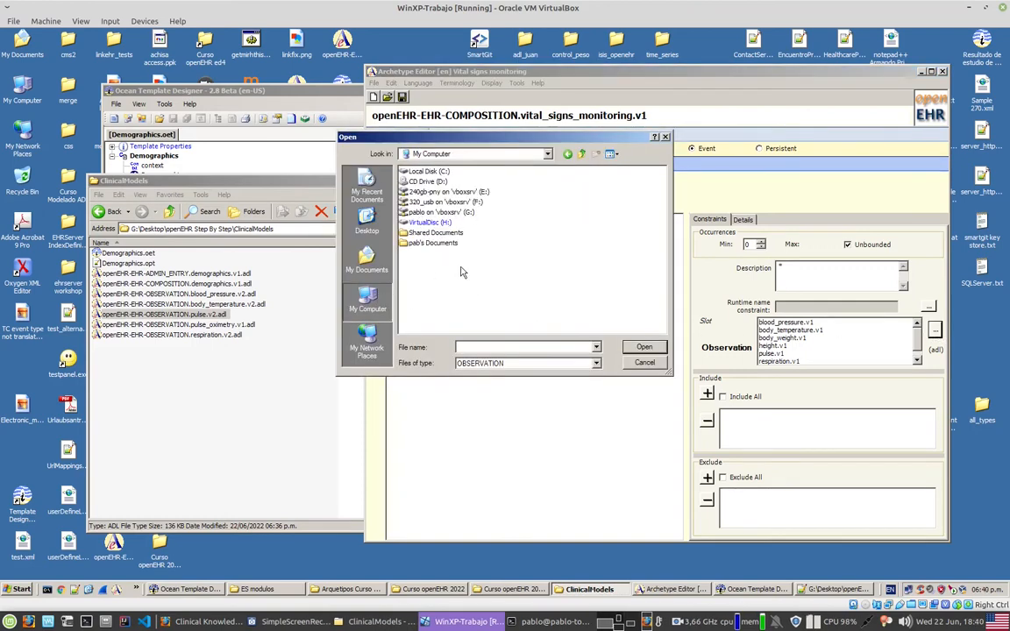
double_click(449, 212)
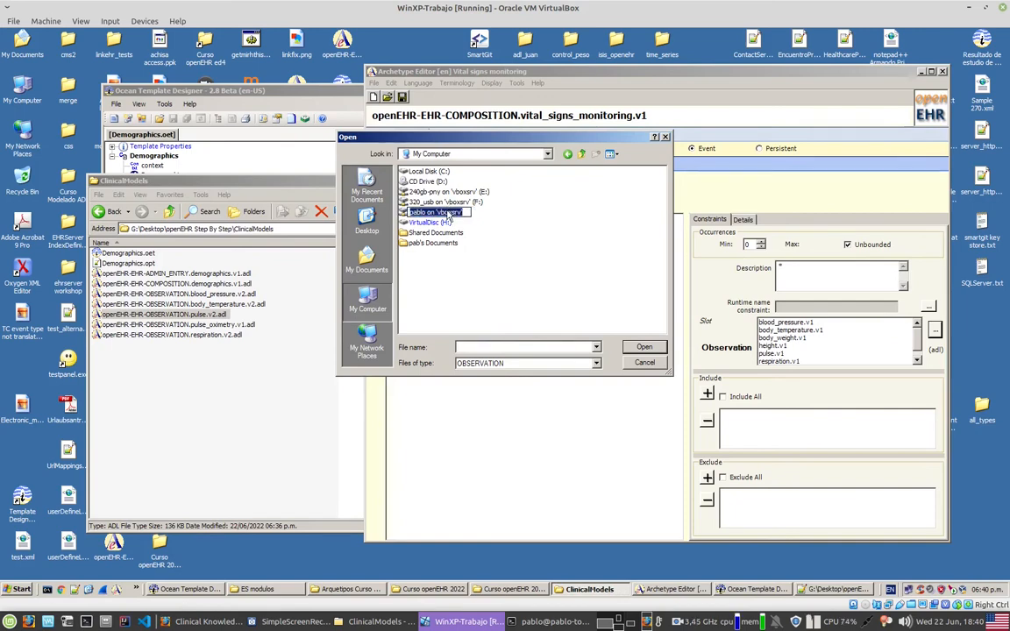
key("d")
key("Return")
key("o")
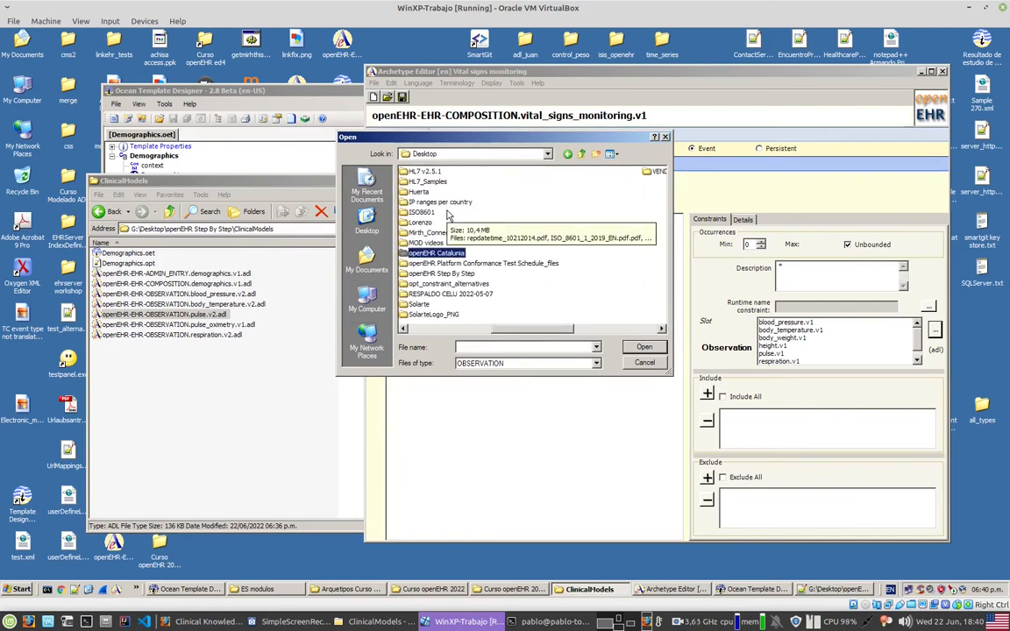
key("Down")
key("Down")
key("Return")
key("c")
key("Return")
key("Down")
key("Down")
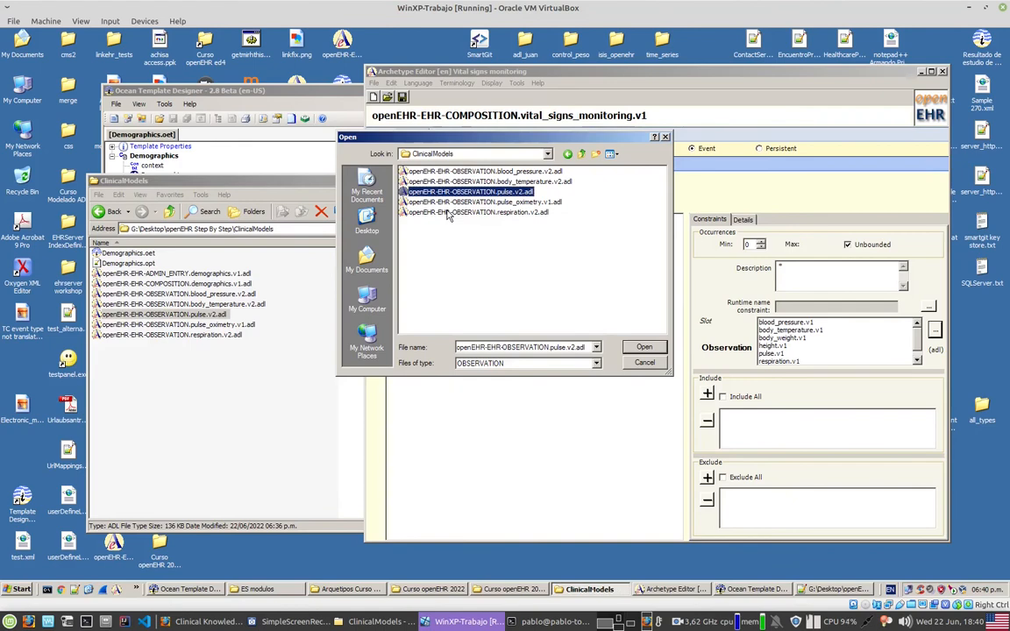
key("Return")
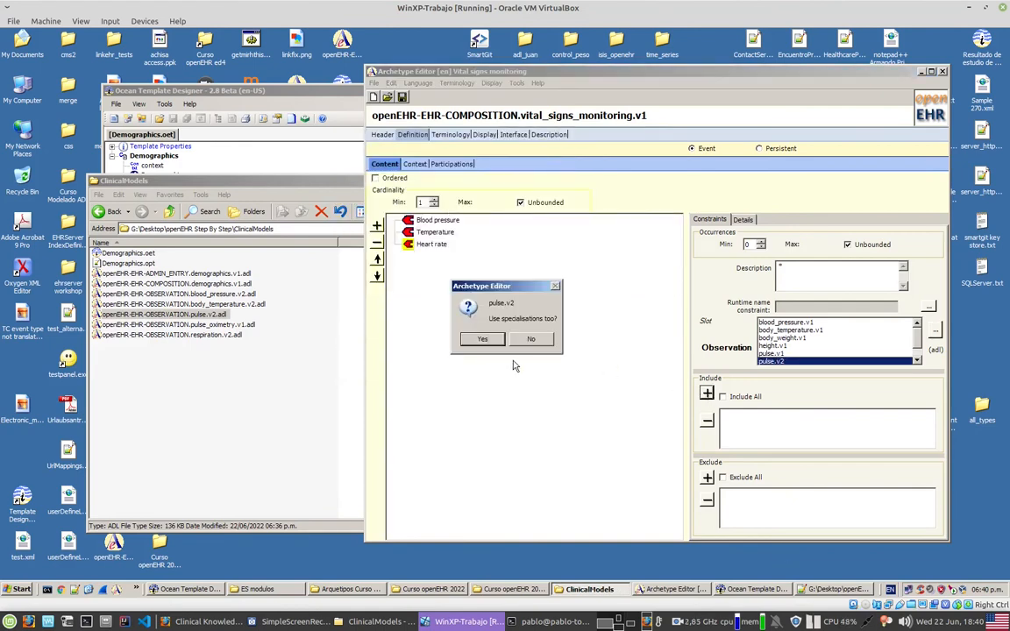
left_click(528, 340)
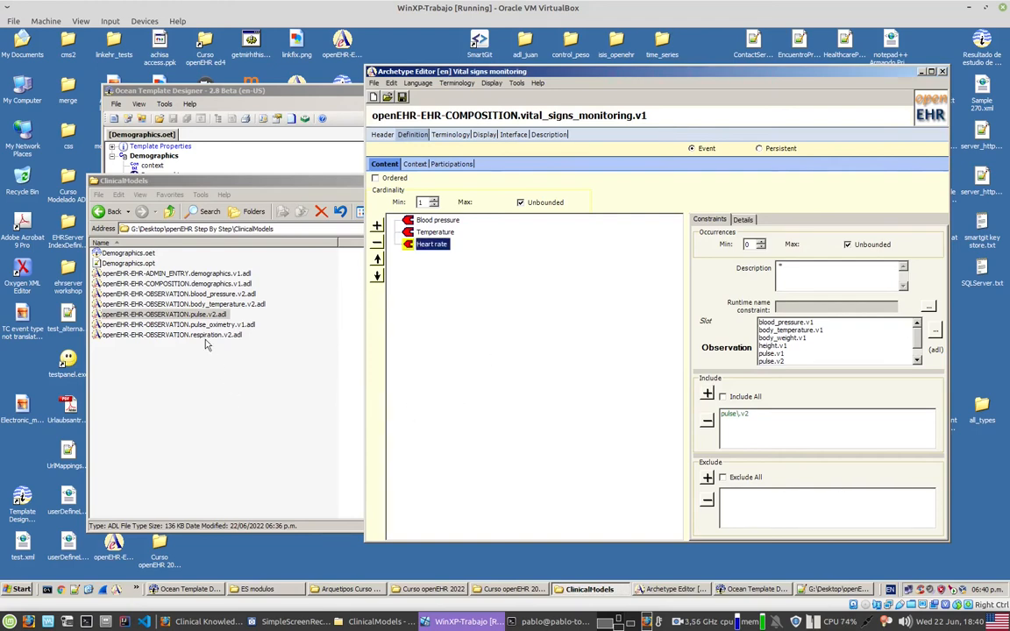
Step: Select the pulse_oximetry.v1 ADL file as the reference and add an Observation slot named "Oxymetry" to the composition's content
left_click(220, 324)
left_click(530, 331)
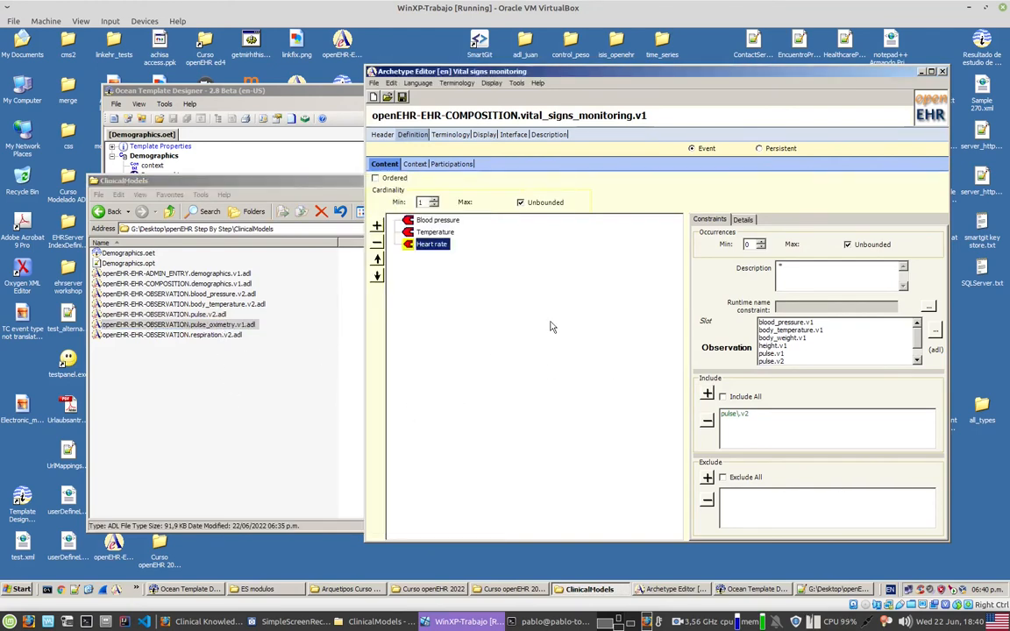
left_click(377, 225)
mouse_move(390, 229)
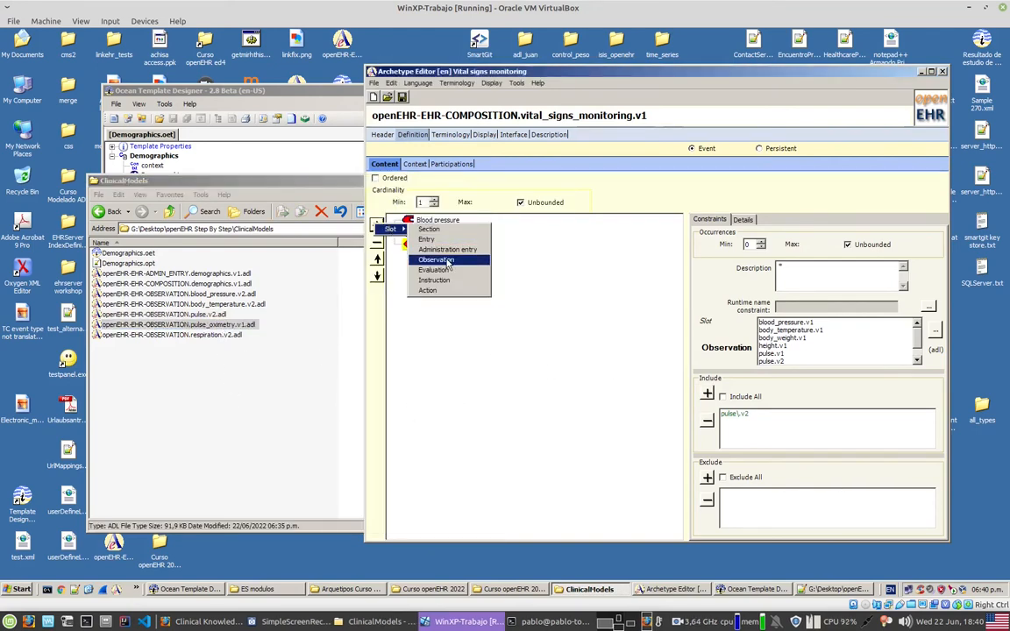
left_click(447, 262)
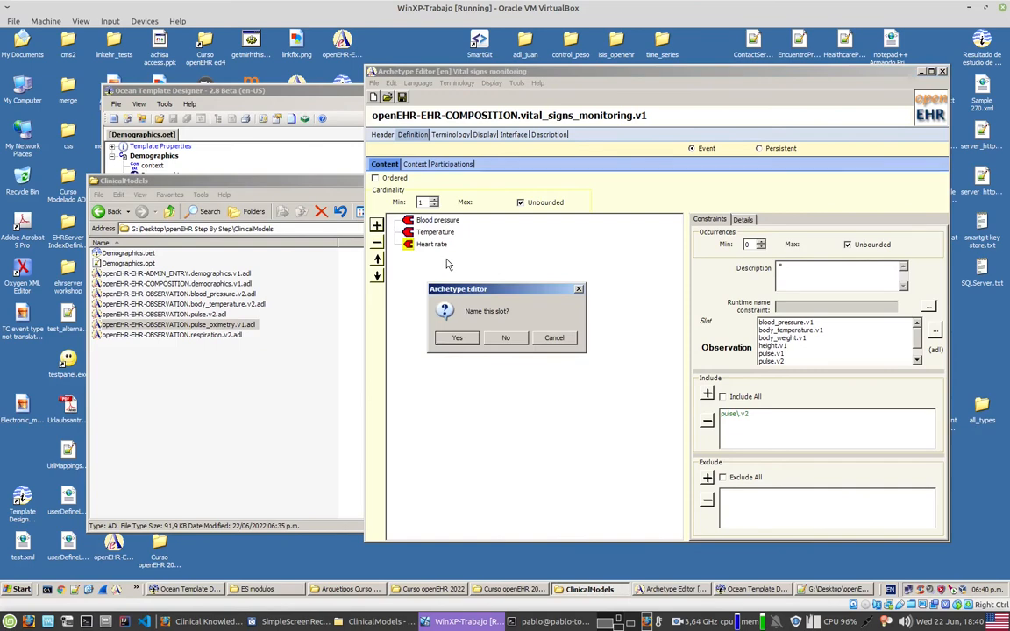
left_click(456, 338)
type("Oxymetry")
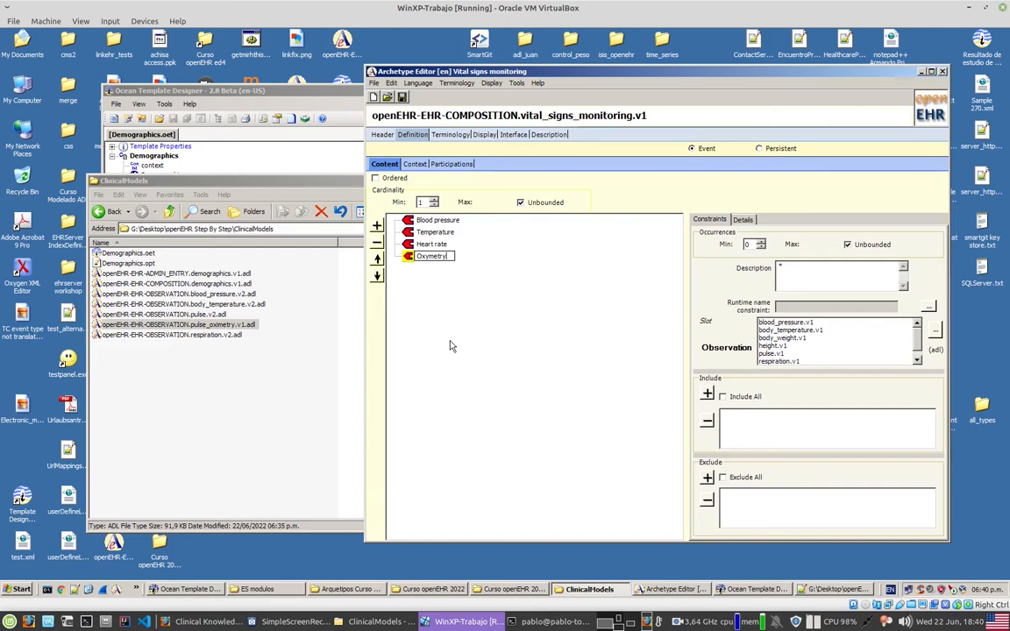
key("Return")
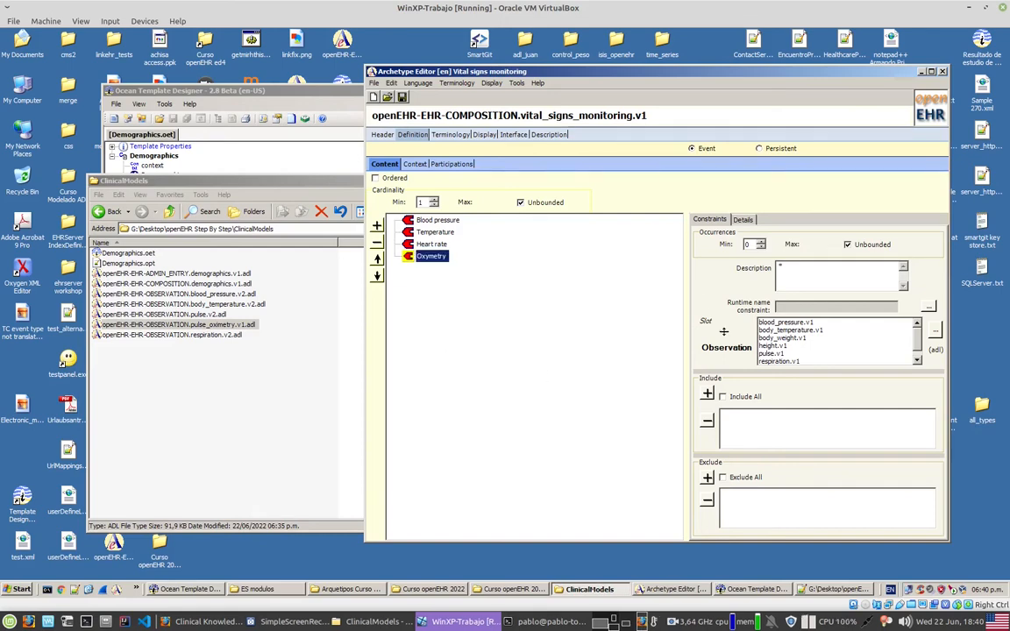
Step: Include openEHR-EHR-OBSERVATION.pulse_oximetry.v1.adl from the ClinicalModels folder on drive G: in the Oxymetry slot, without specialisations
left_click(935, 332)
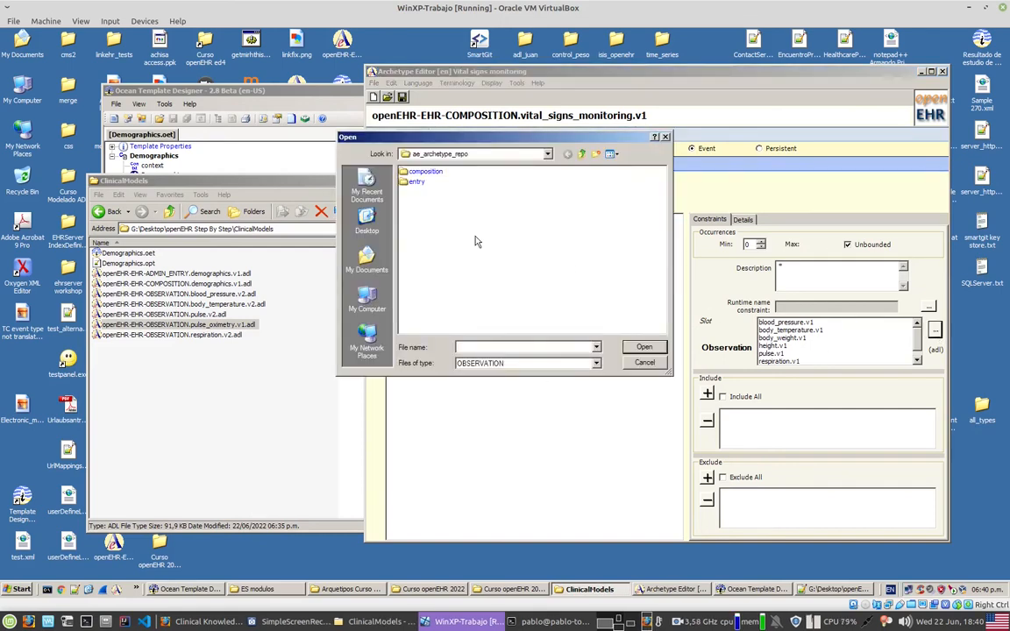
left_click(347, 285)
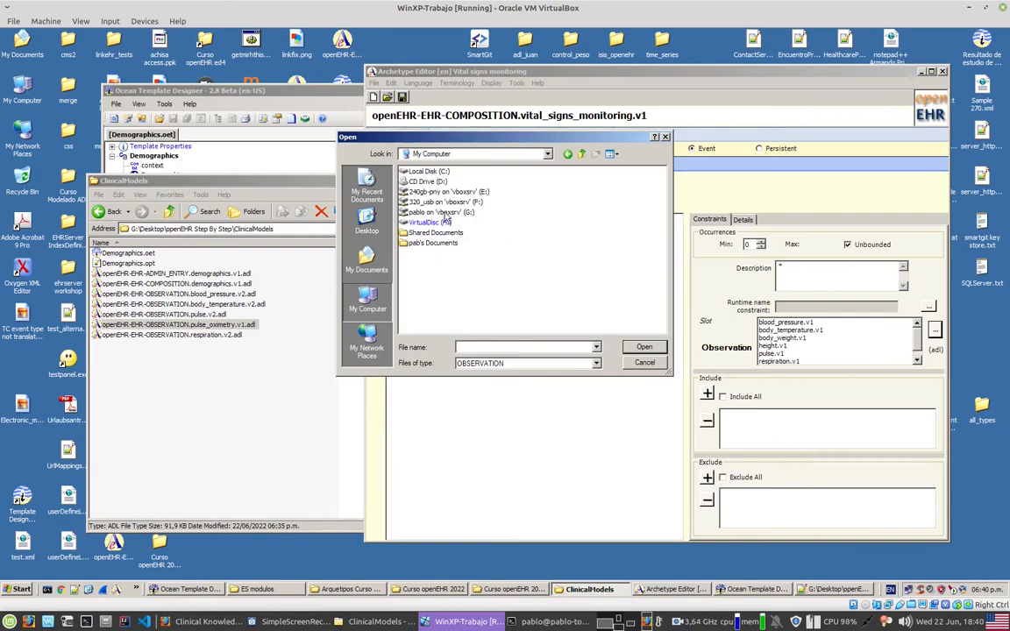
double_click(443, 213)
key("d")
key("Return")
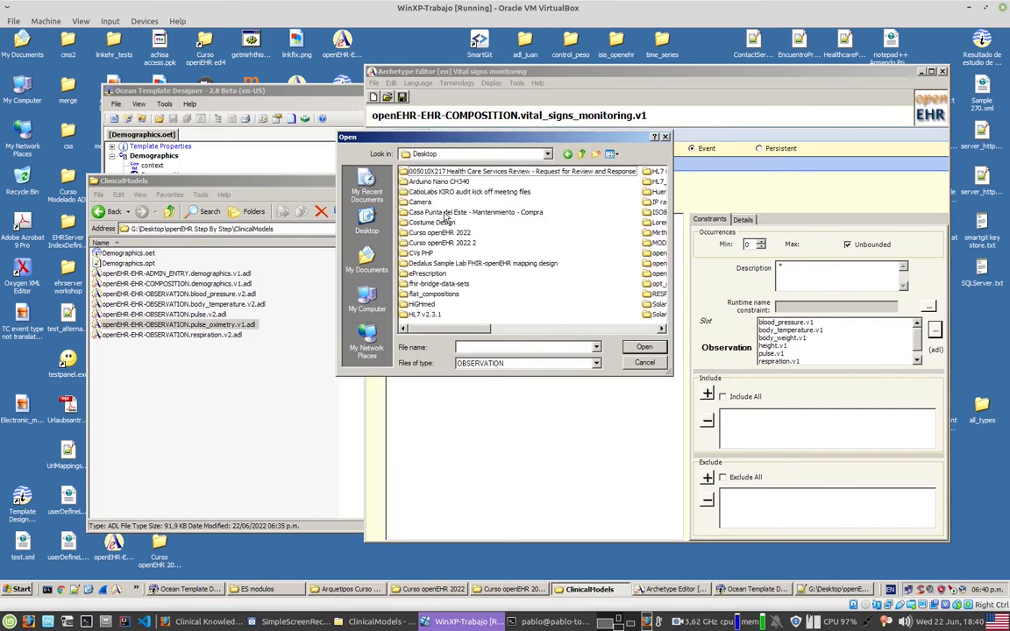
key("o")
key("o")
key("o")
key("Return")
key("c")
key("Return")
key("Down")
key("Down")
key("Down")
key("Return")
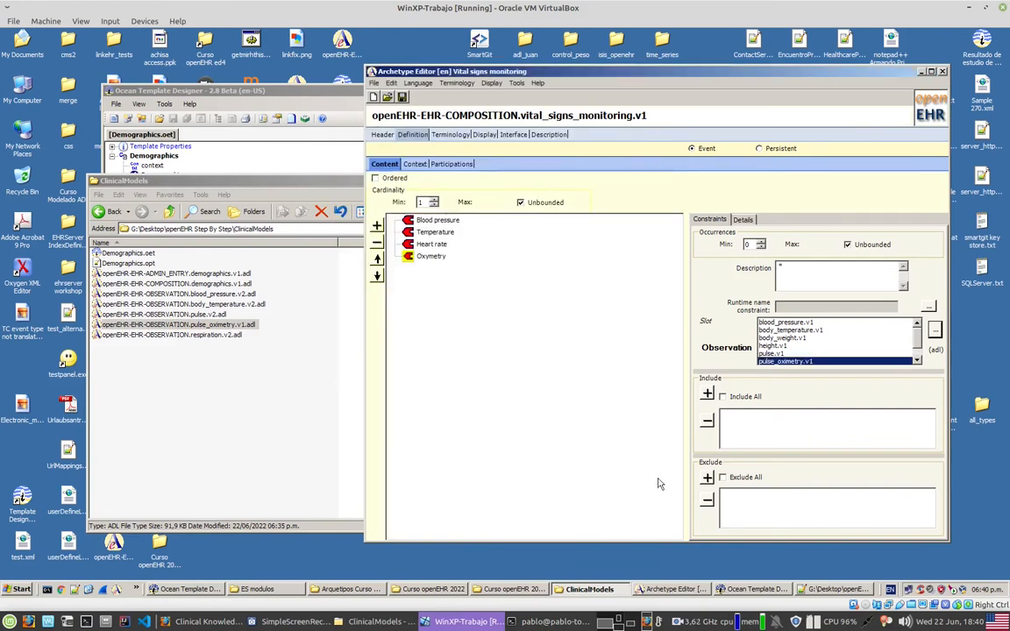
left_click(707, 395)
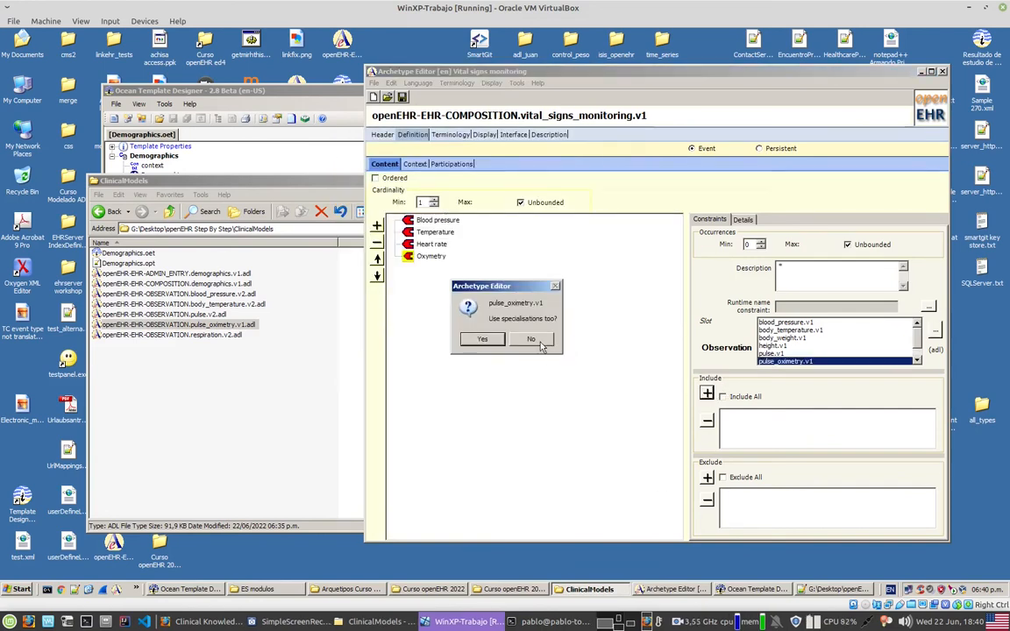
left_click(535, 340)
Step: Select the respiration.v2 ADL file as the reference and add an Observation slot named "Respiration rate" to the composition's content
left_click(234, 334)
left_click(580, 335)
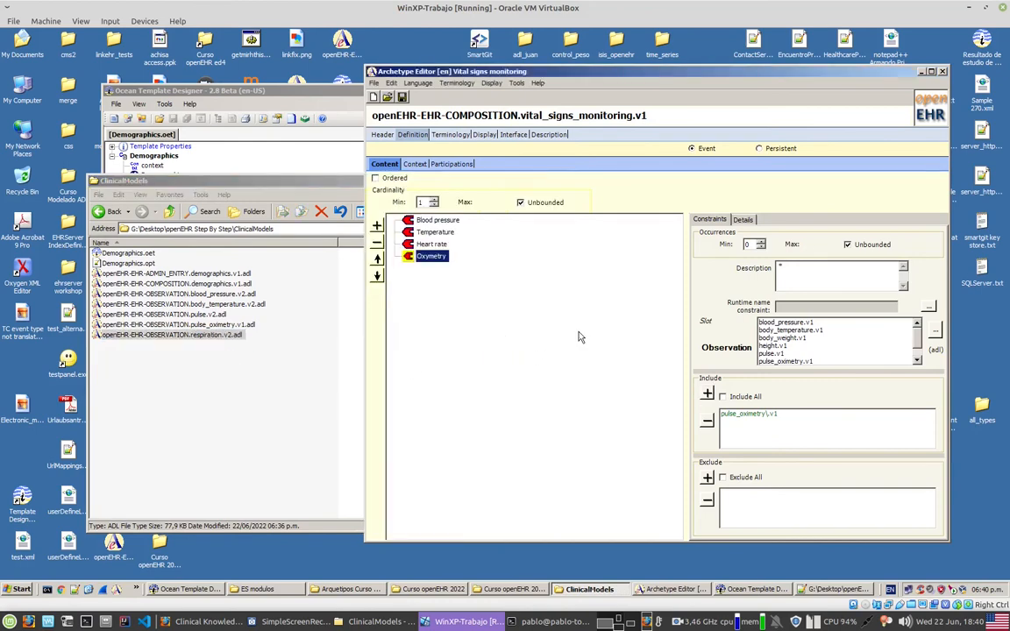
left_click(377, 227)
mouse_move(394, 228)
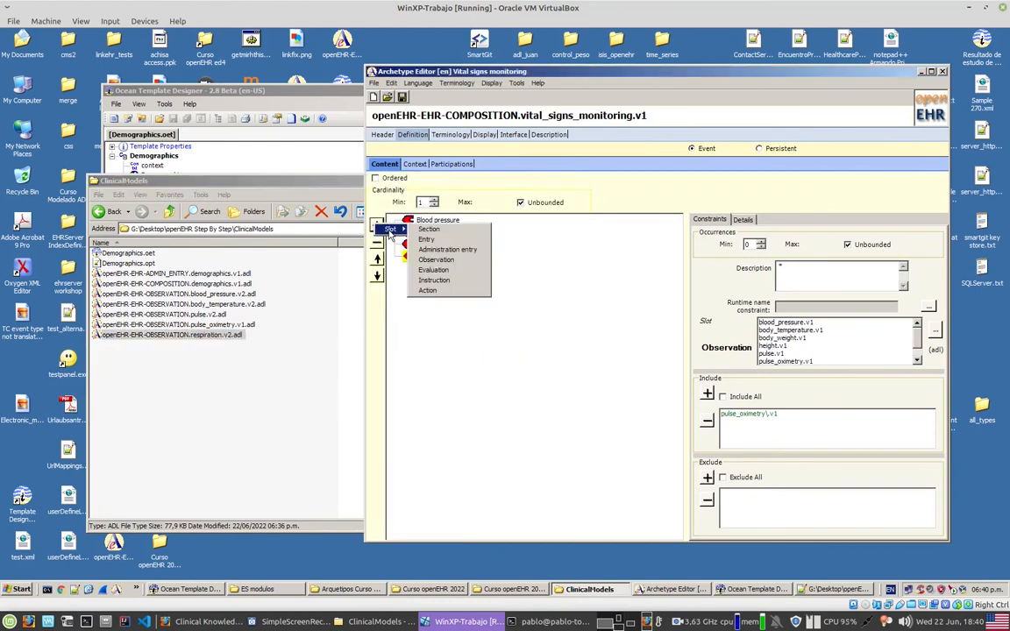
left_click(445, 260)
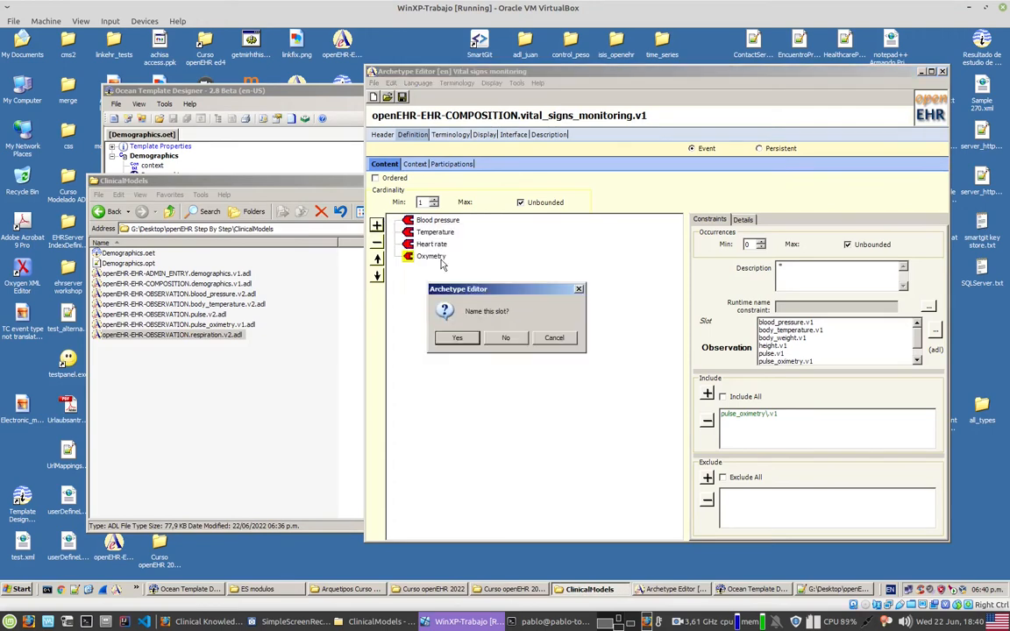
left_click(469, 339)
type("Respiration rate")
key("Return")
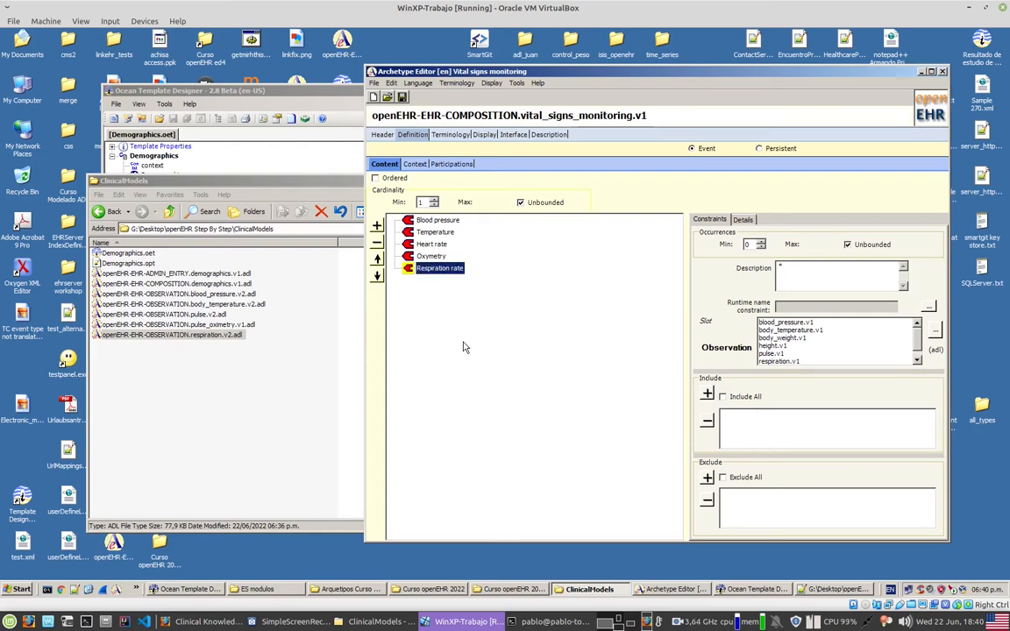
Step: Include openEHR-EHR-OBSERVATION.respiration.v2.adl from the ClinicalModels folder on drive G: in the Respiration rate slot, without specialisations
left_click(938, 332)
left_click(378, 302)
double_click(449, 214)
key("d")
key("Return")
key("o")
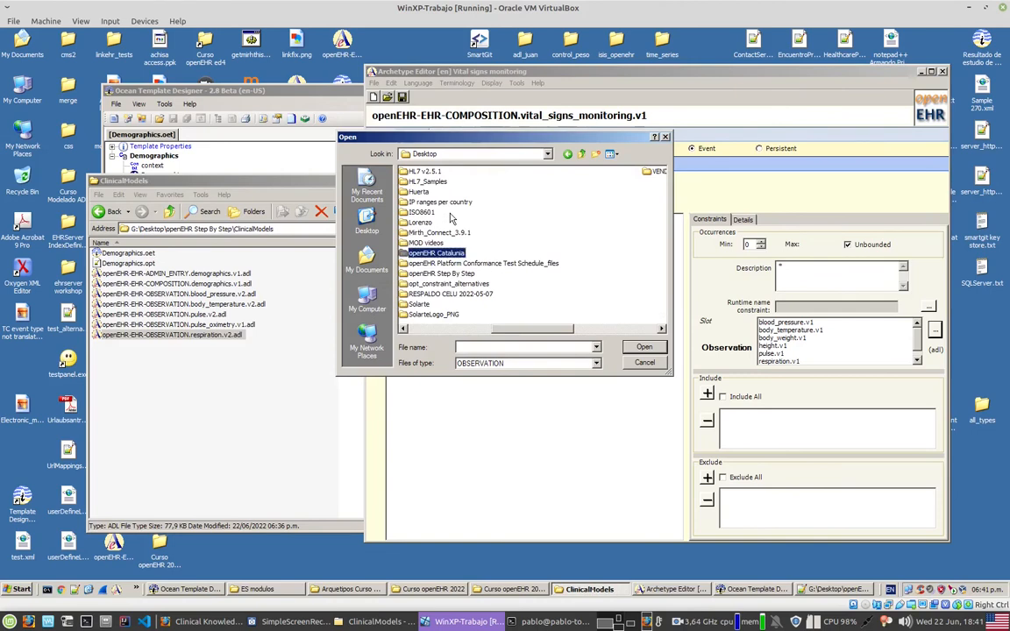
key("Down")
key("Down")
key("Return")
key("Down")
key("Return")
key("Down")
key("Down")
key("Down")
key("Down")
key("Return")
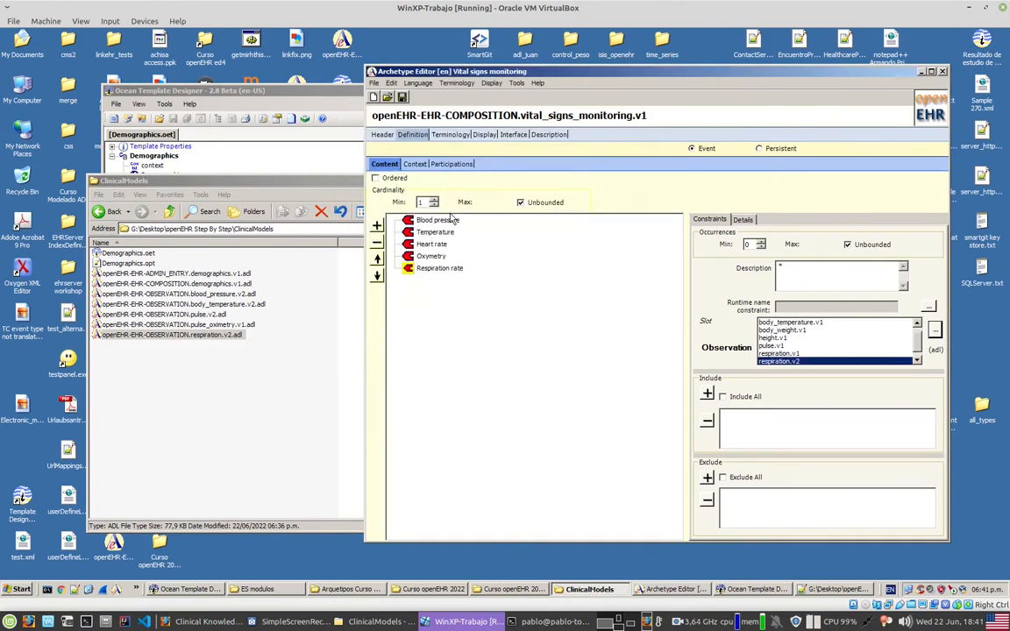
left_click(707, 394)
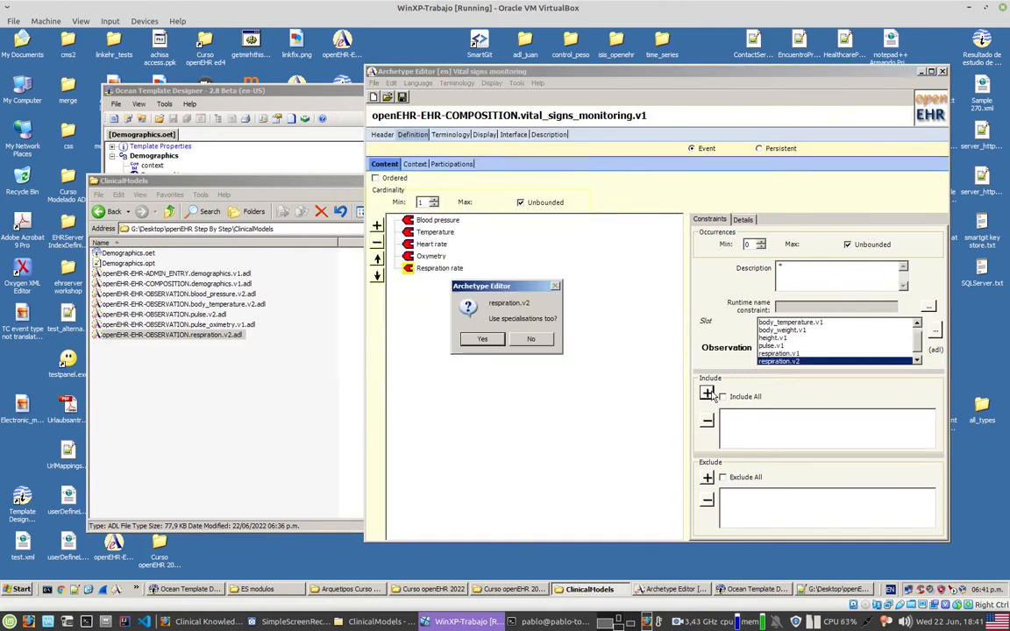
left_click(532, 340)
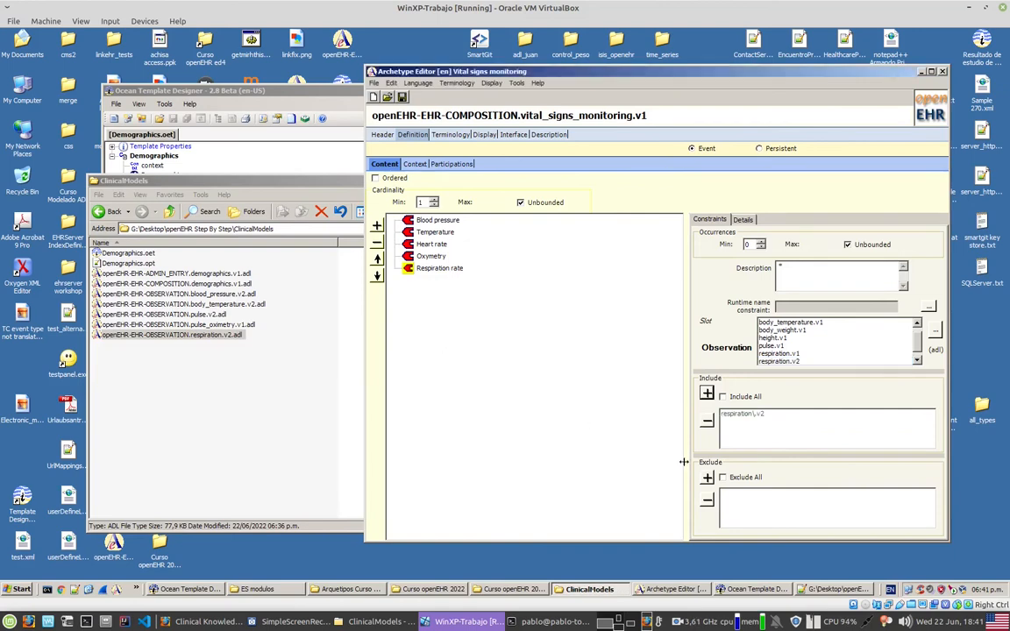
left_click(452, 459)
Step: Examine the composition's ADL definition, checking the archetype included in each of the five Observation slots
left_click(485, 135)
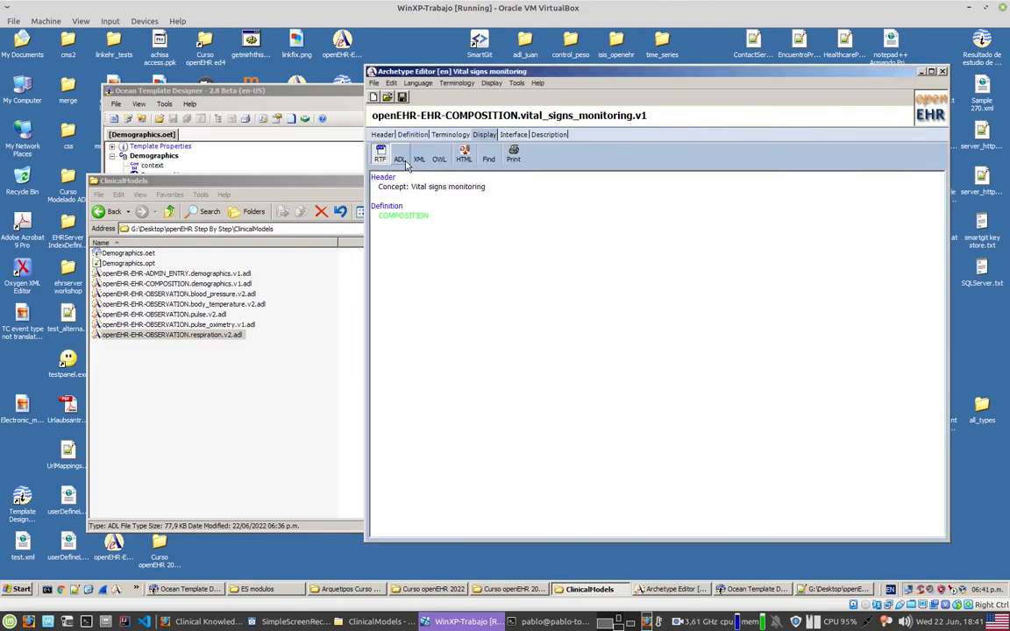
scroll(561, 390, "down", 7)
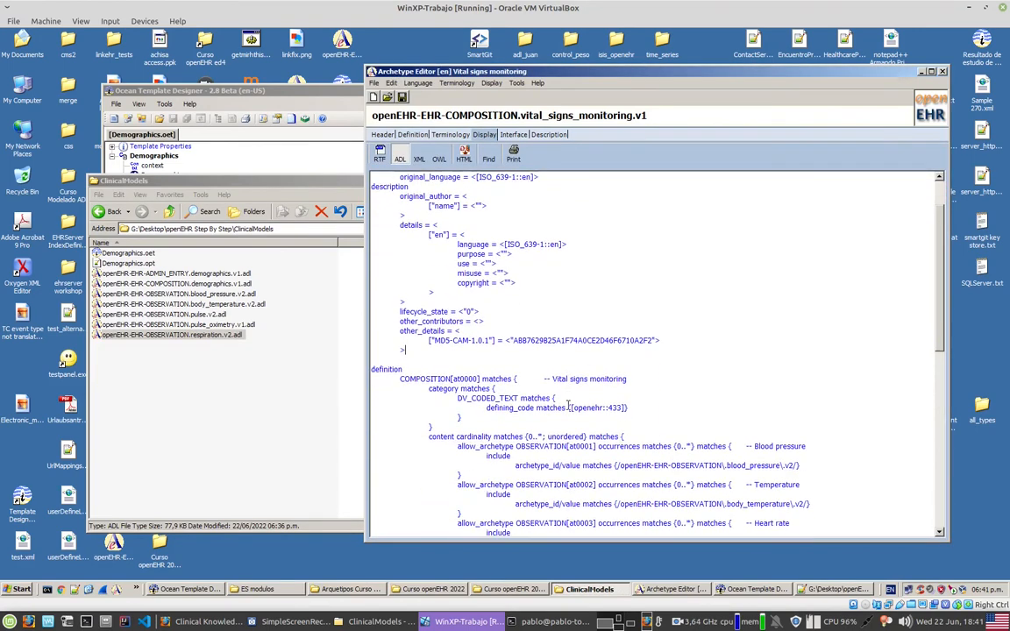
left_click_drag(753, 293, 819, 311)
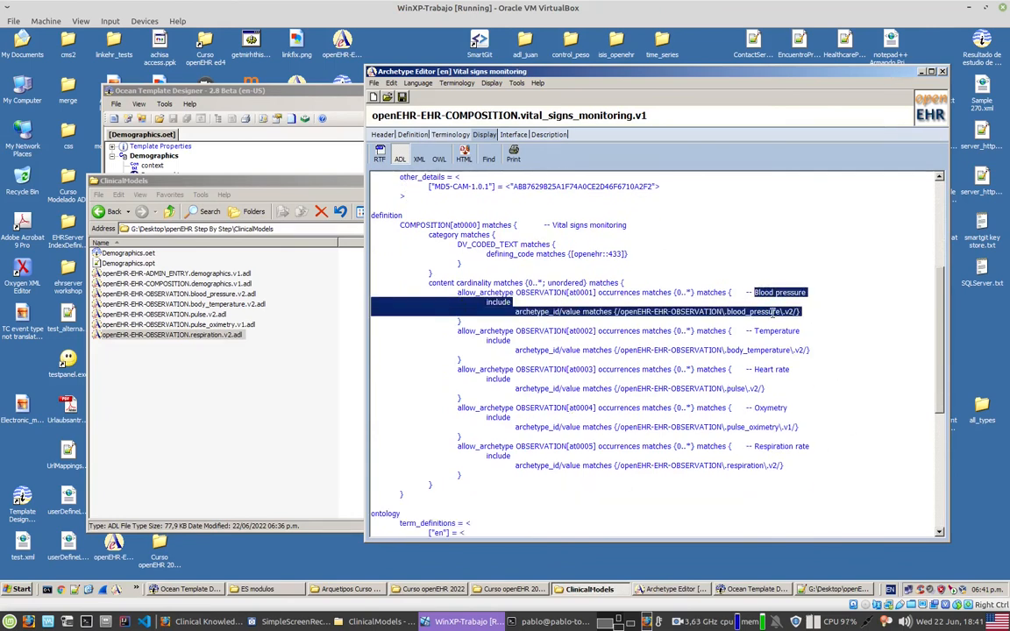
left_click_drag(711, 351, 784, 350)
left_click_drag(671, 388, 757, 389)
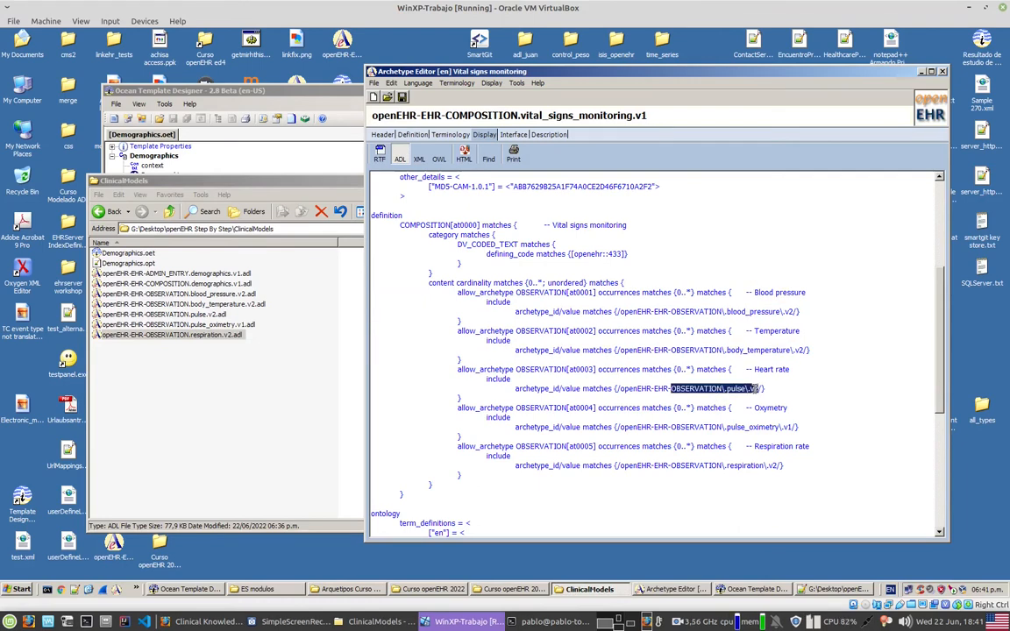
left_click_drag(672, 427, 733, 426)
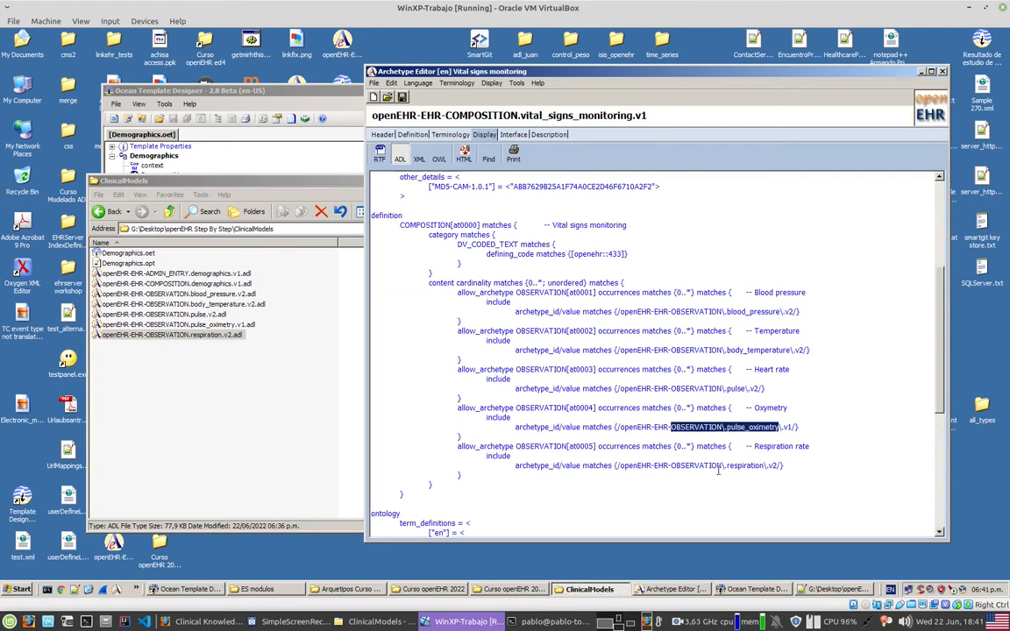
left_click_drag(727, 466, 787, 474)
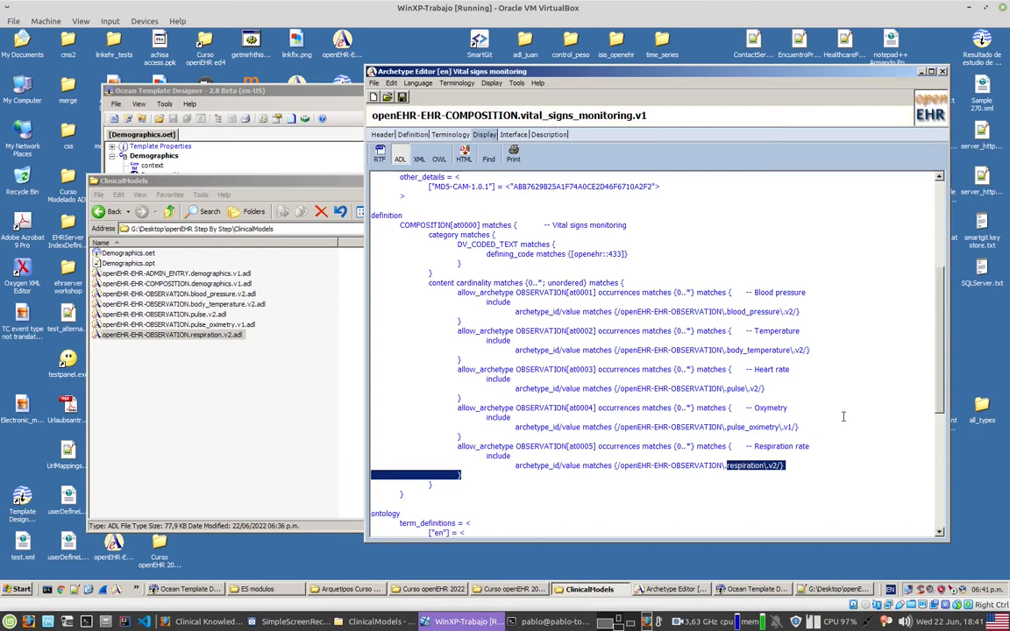
left_click(823, 450)
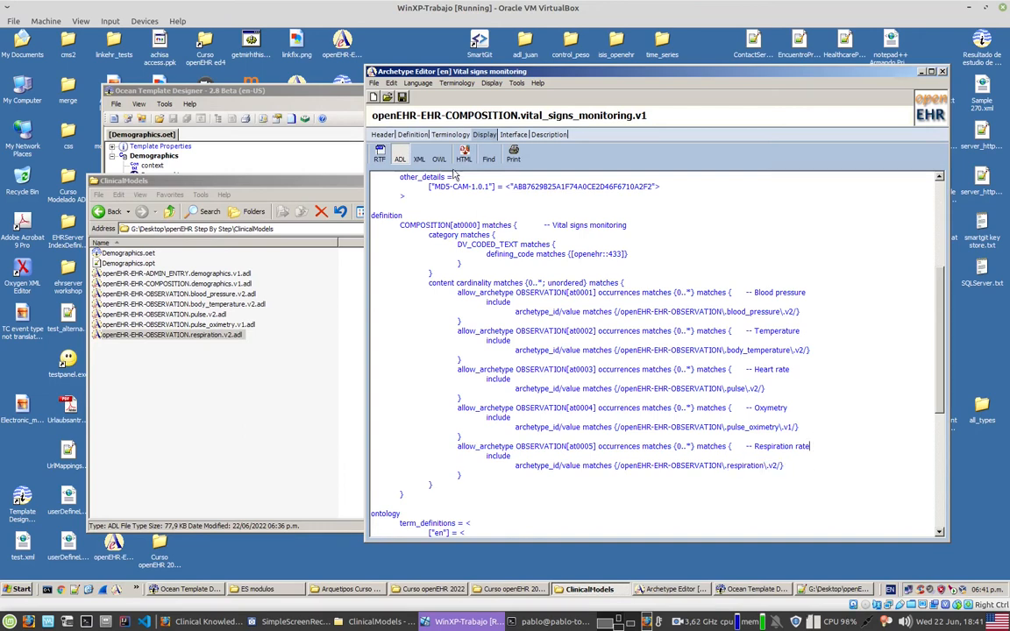
Step: Save the archetype as openEHR-EHR-COMPOSITION.vital_signs_monitoring.v1.adl in ClinicalModels and select it there together with the five OBSERVATION ADL files
left_click(403, 98)
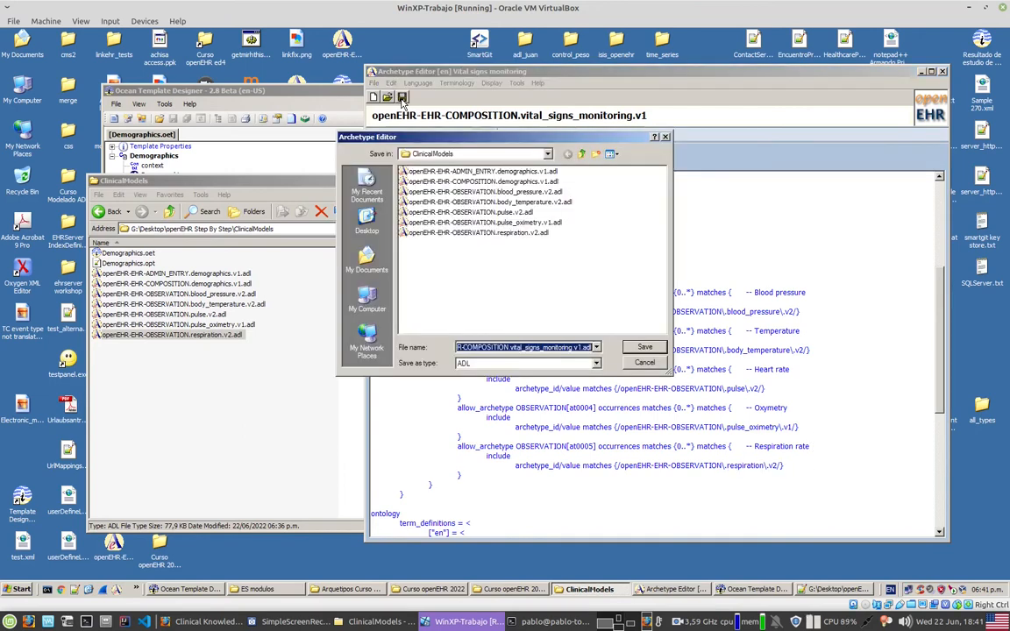
left_click(642, 348)
left_click(300, 443)
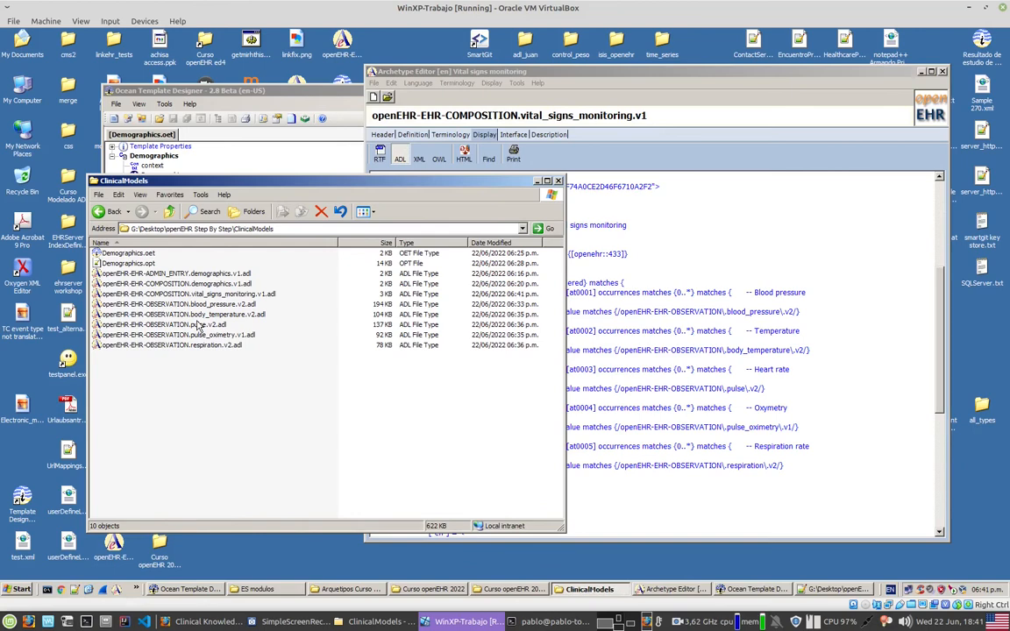
left_click(206, 294)
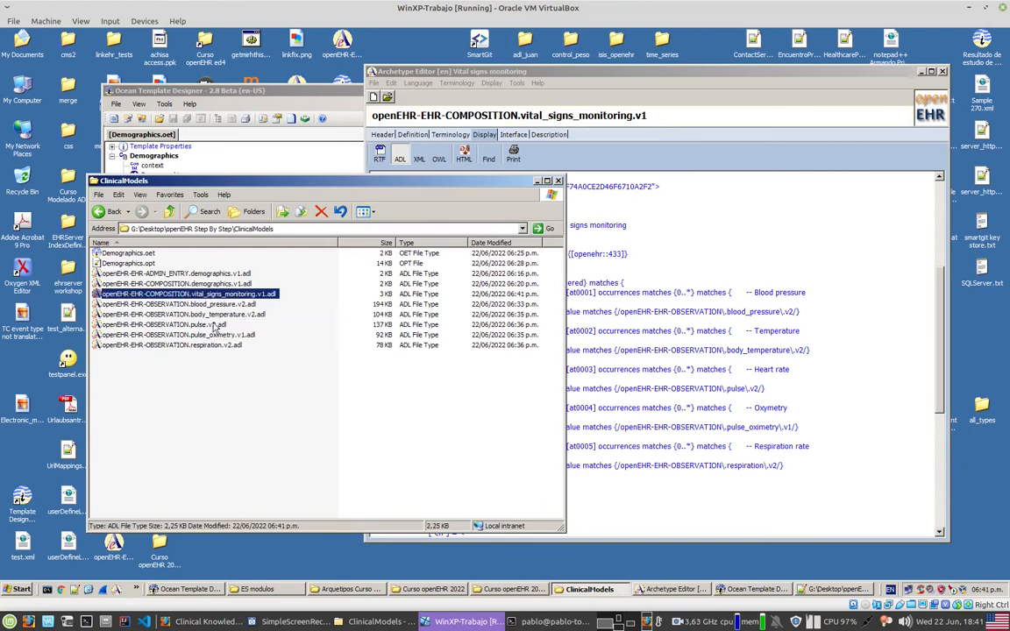
left_click(166, 344, "shift")
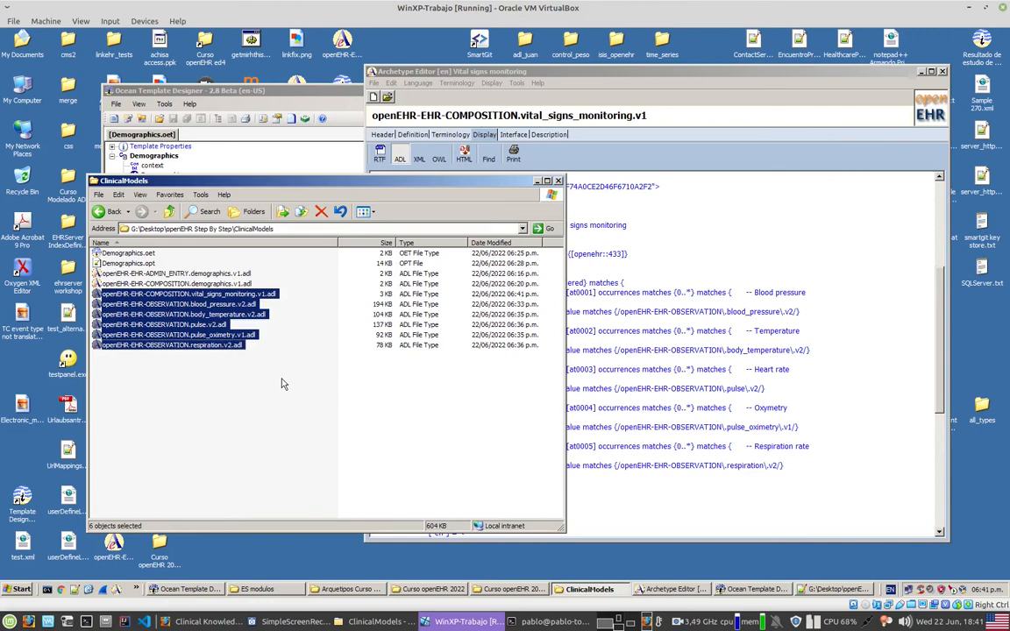
Step: Switch to Ocean Template Designer and create a new template named "Vital signs monitoring"
left_click(271, 92)
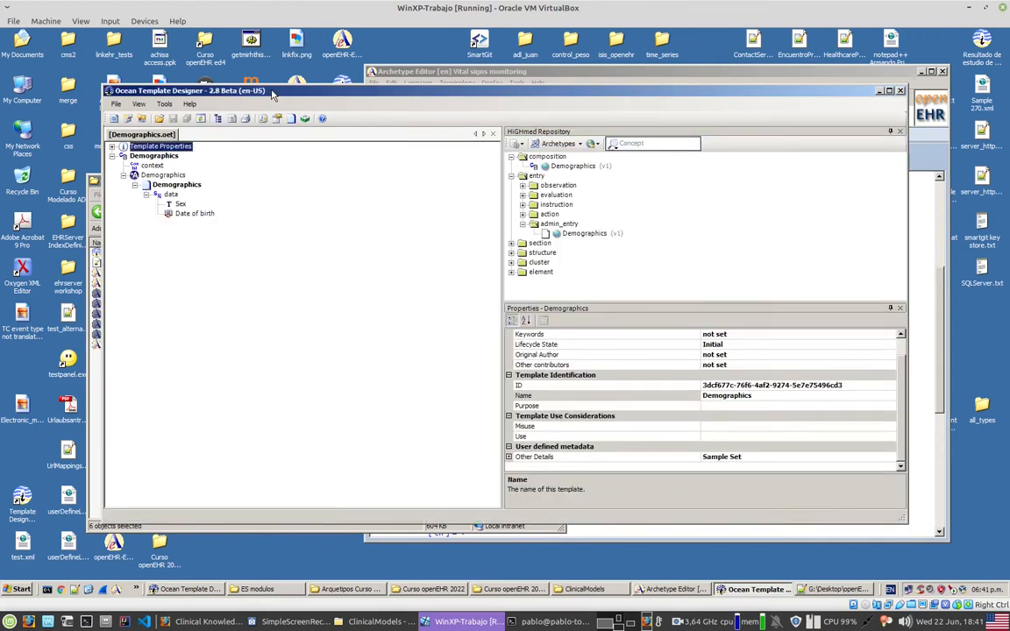
left_click_drag(272, 91, 341, 81)
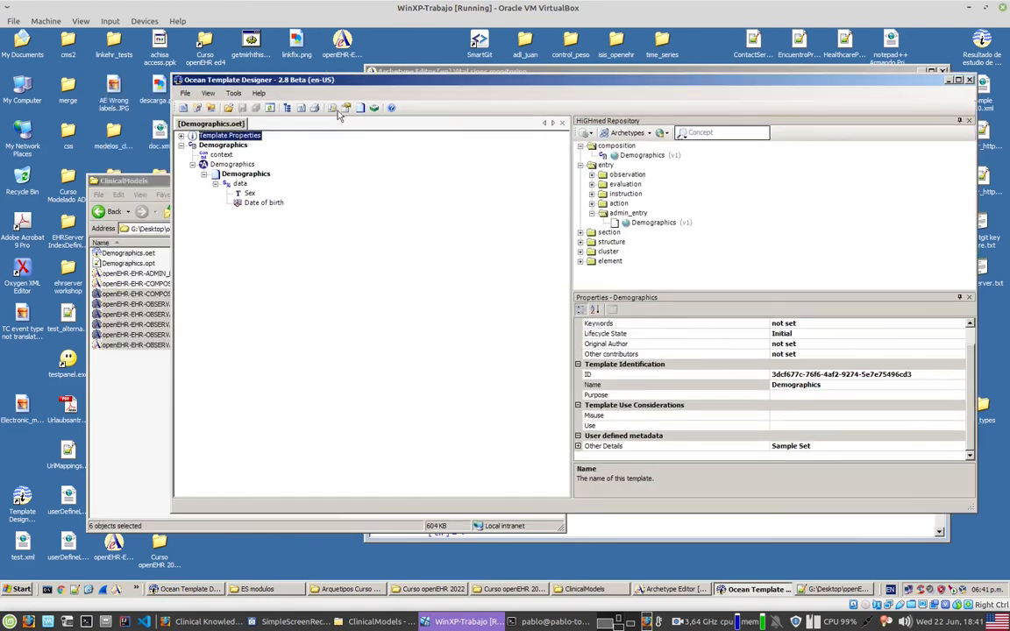
left_click(183, 108)
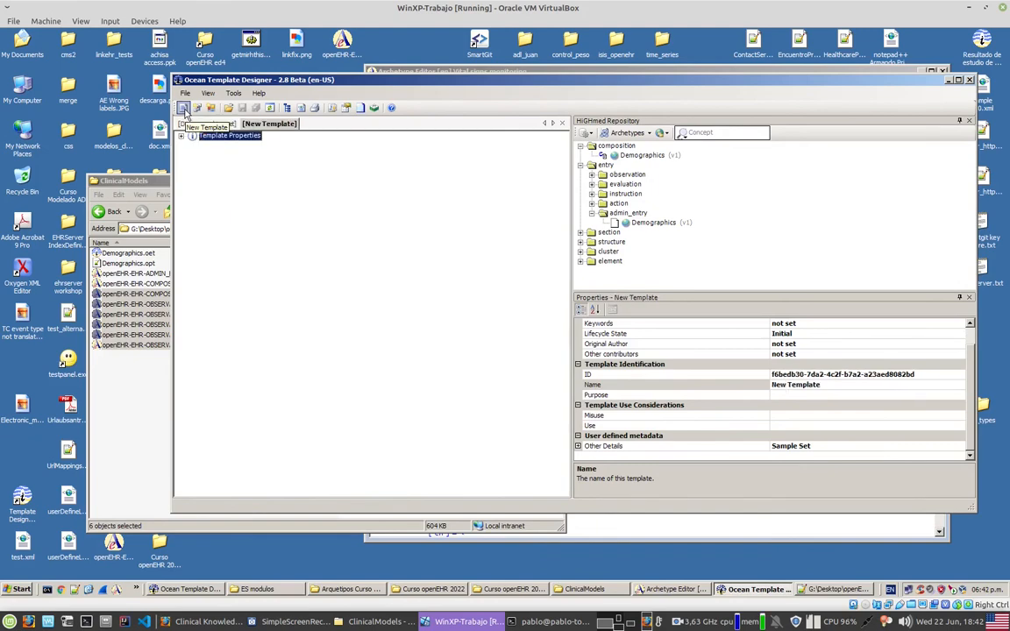
left_click(790, 387)
type("Vital signs monitoring")
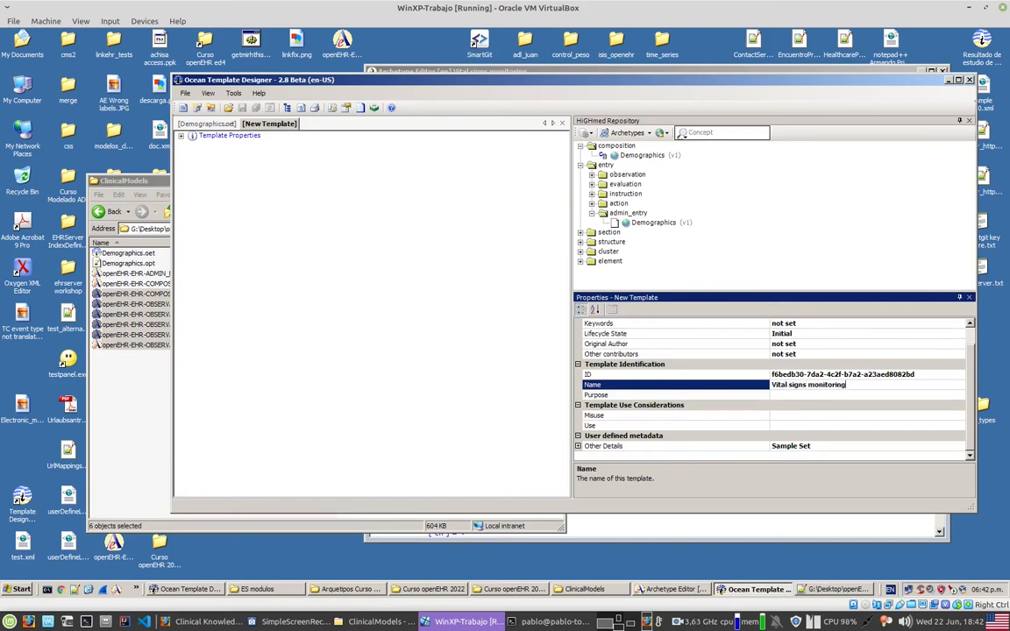
key("Return")
Step: Reload the archetype repository by switching to EHRSERVER2019 and back to HiGHmed
left_click(613, 146)
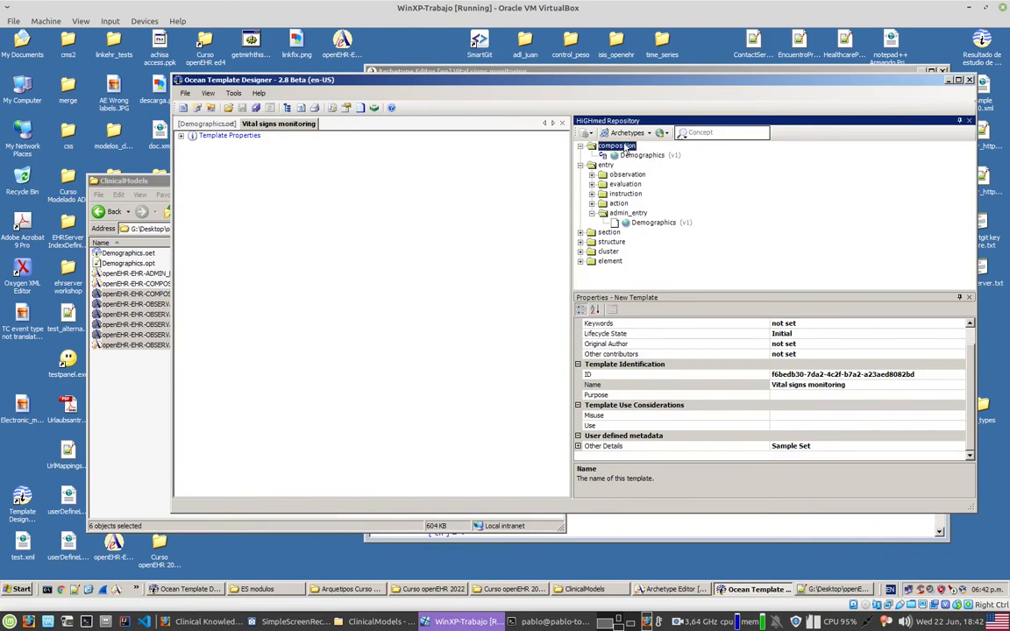
left_click(580, 146)
left_click(589, 134)
left_click(592, 133)
left_click(580, 146)
left_click(666, 132)
left_click(678, 160)
left_click(590, 134)
left_click(629, 253)
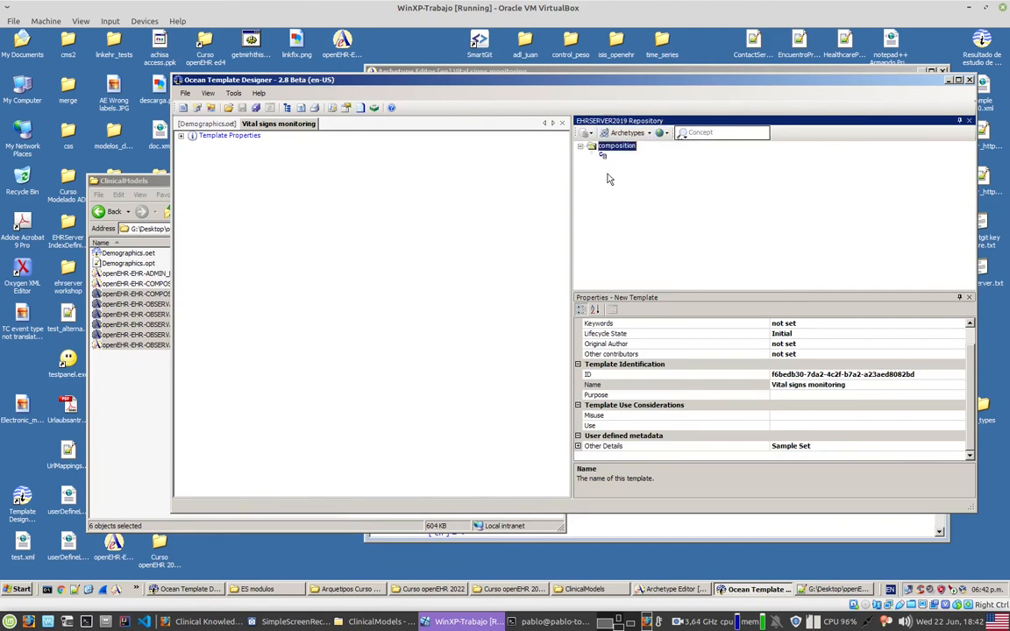
left_click(588, 133)
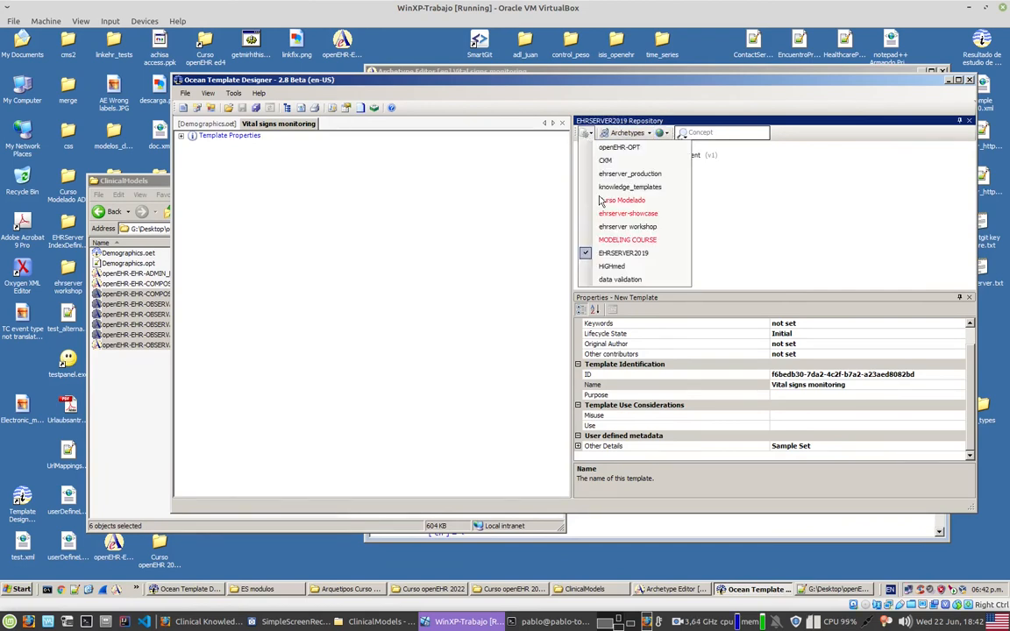
left_click(627, 266)
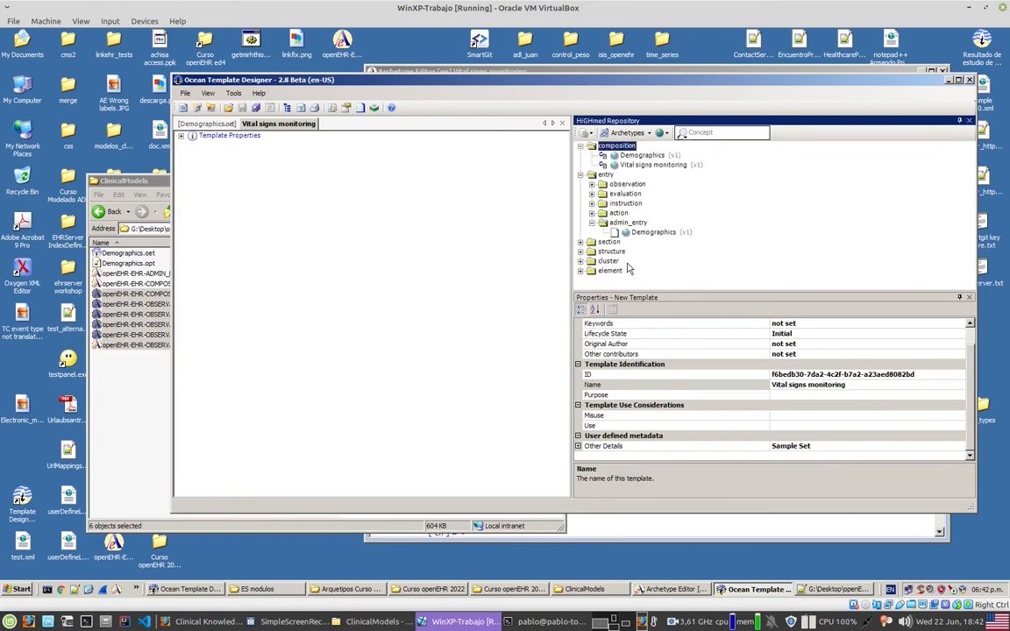
Step: Expand the observation archetypes in the repository and add the Vital signs monitoring (v1) composition as the template's root
left_click(592, 223)
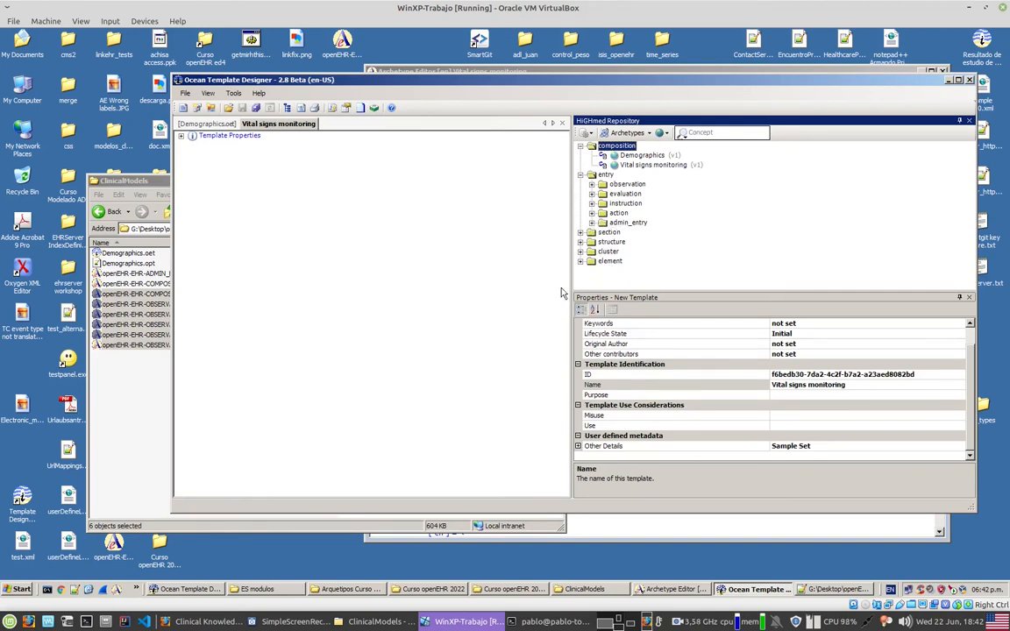
left_click(592, 184)
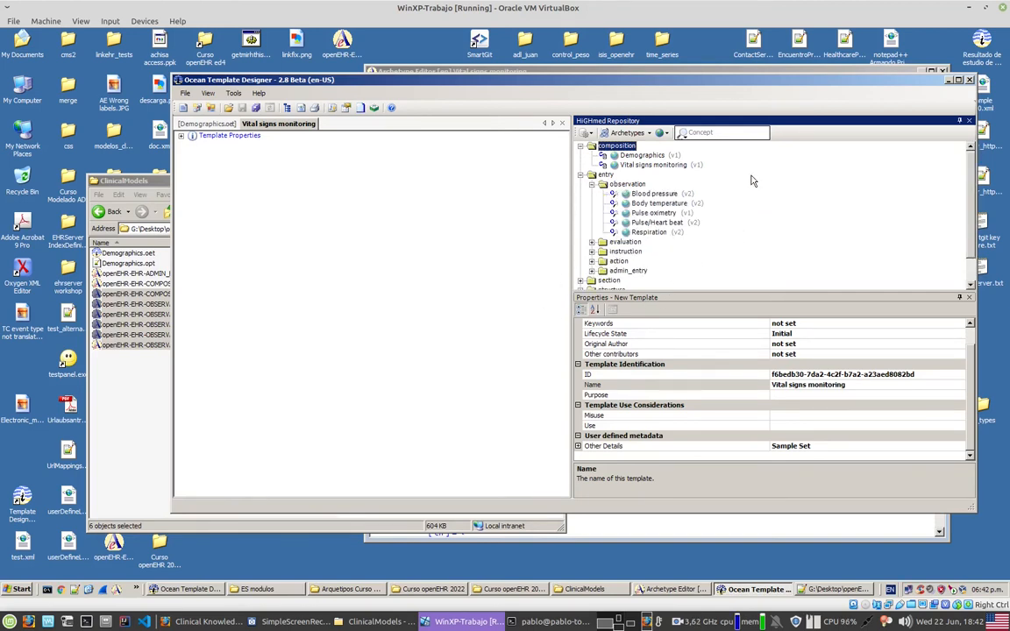
left_click(651, 166)
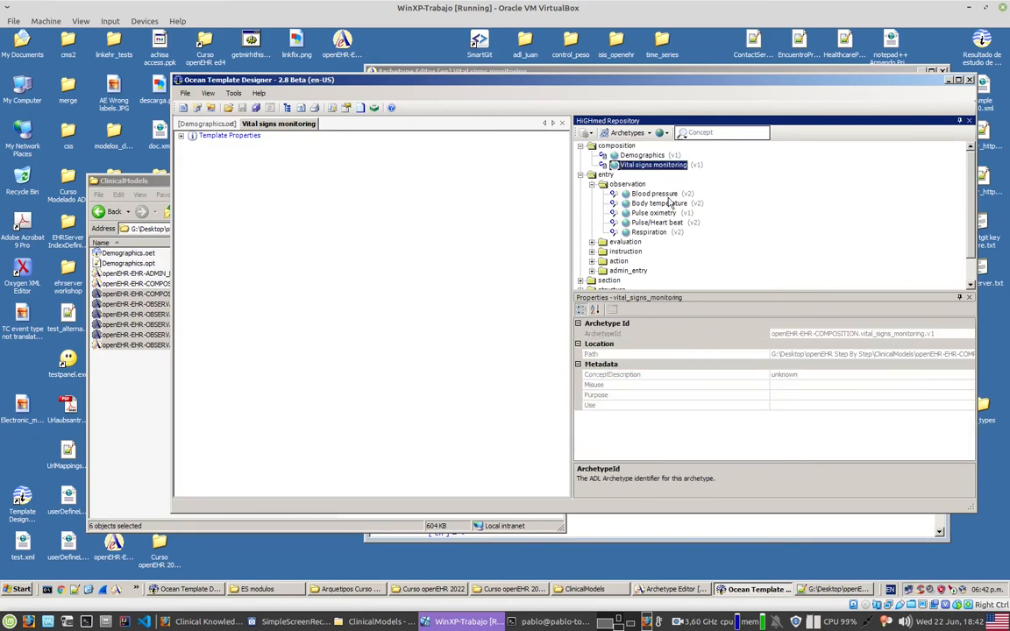
left_click_drag(635, 168, 304, 258)
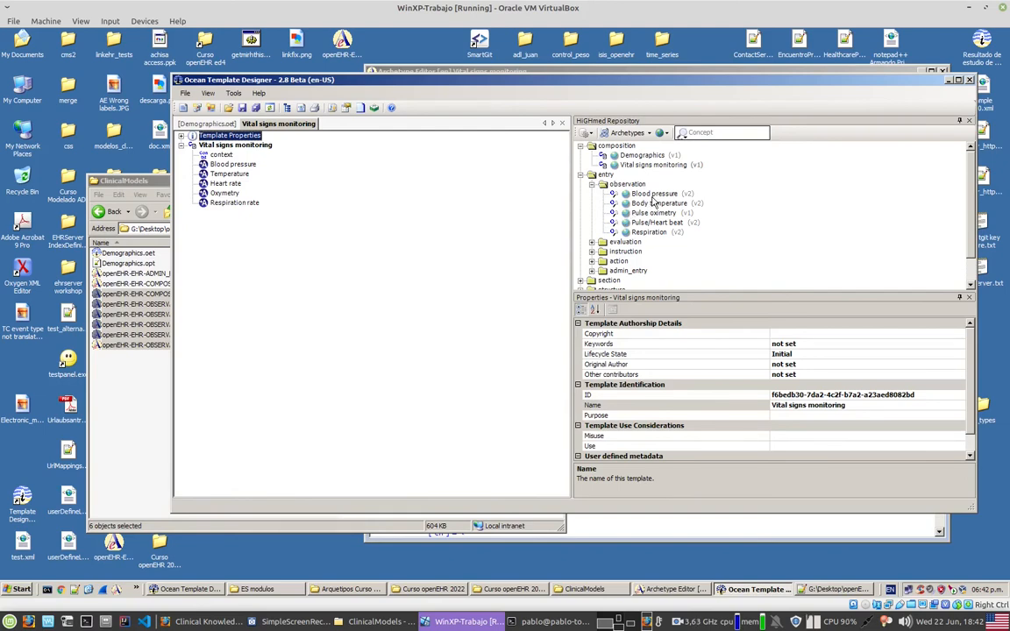
Step: Fill the Blood pressure slot with Blood pressure (v2) and the Temperature slot with Body temperature (v2), collapsing each branch
left_click_drag(653, 195, 203, 161)
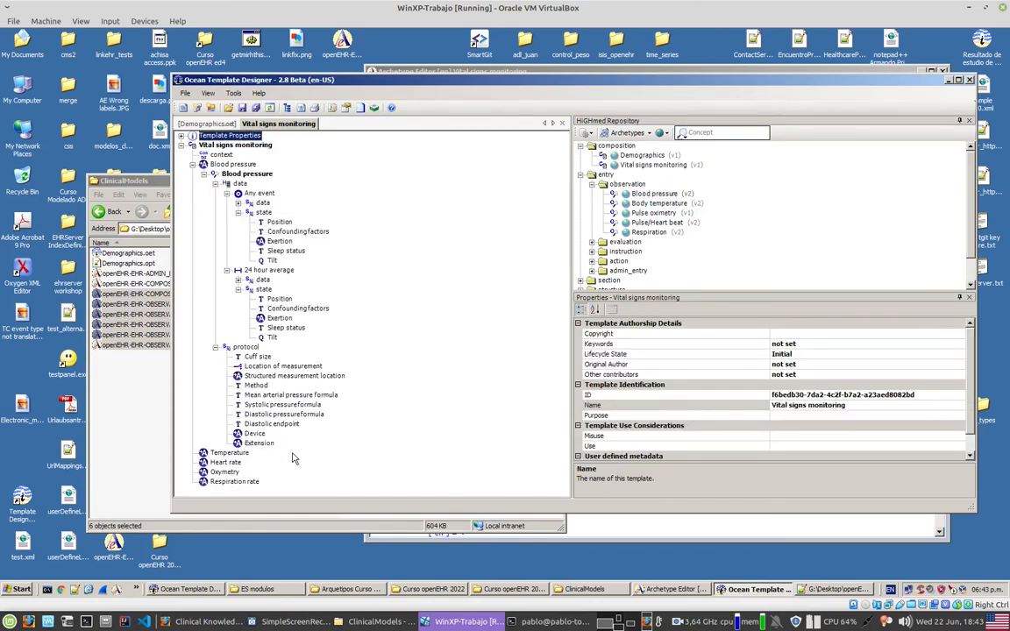
left_click(202, 175)
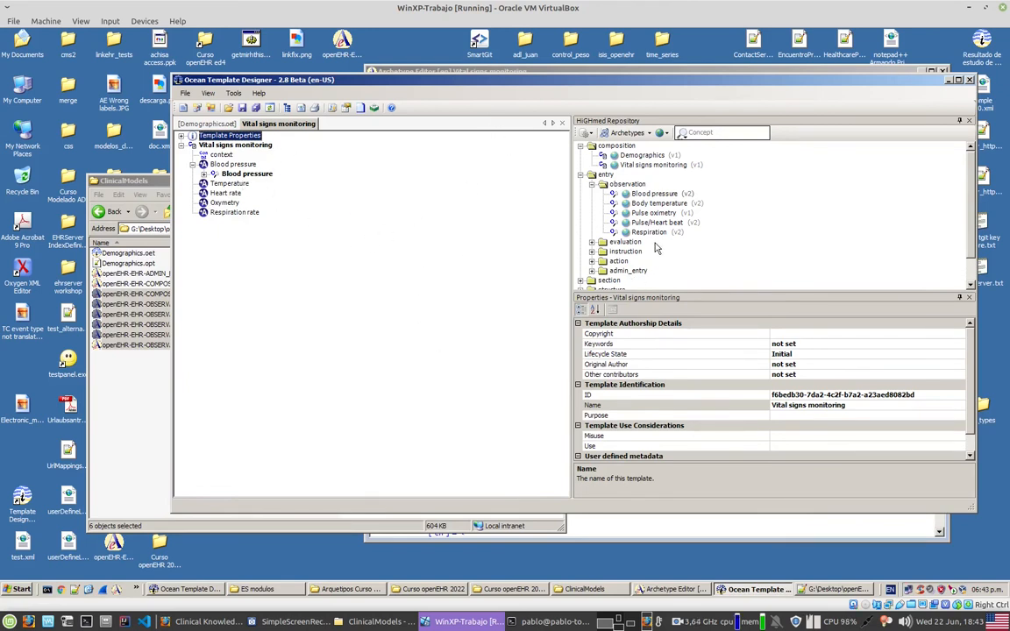
left_click(652, 204)
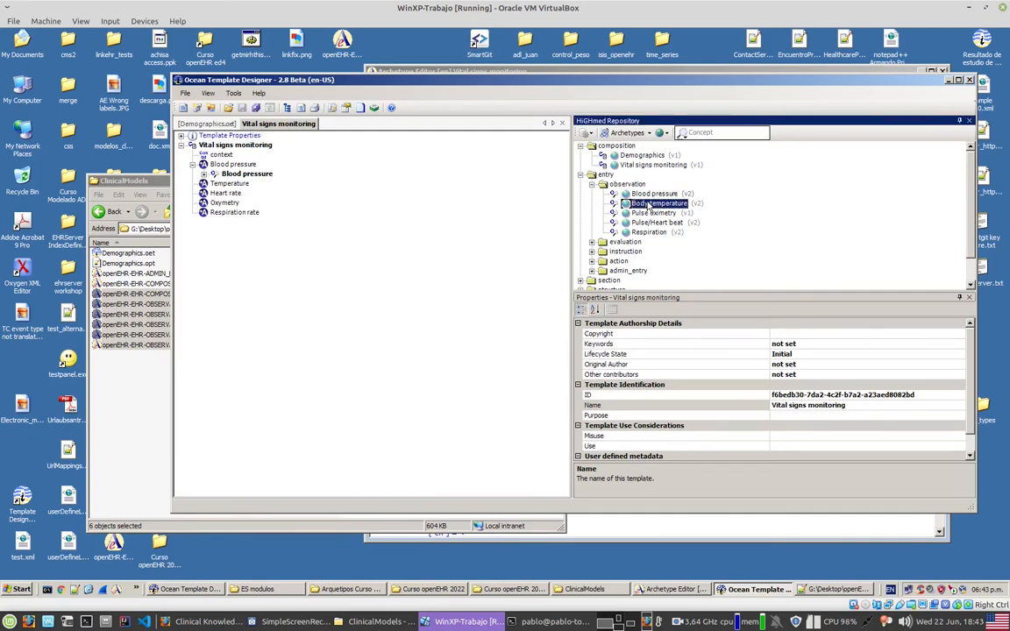
left_click_drag(653, 204, 235, 187)
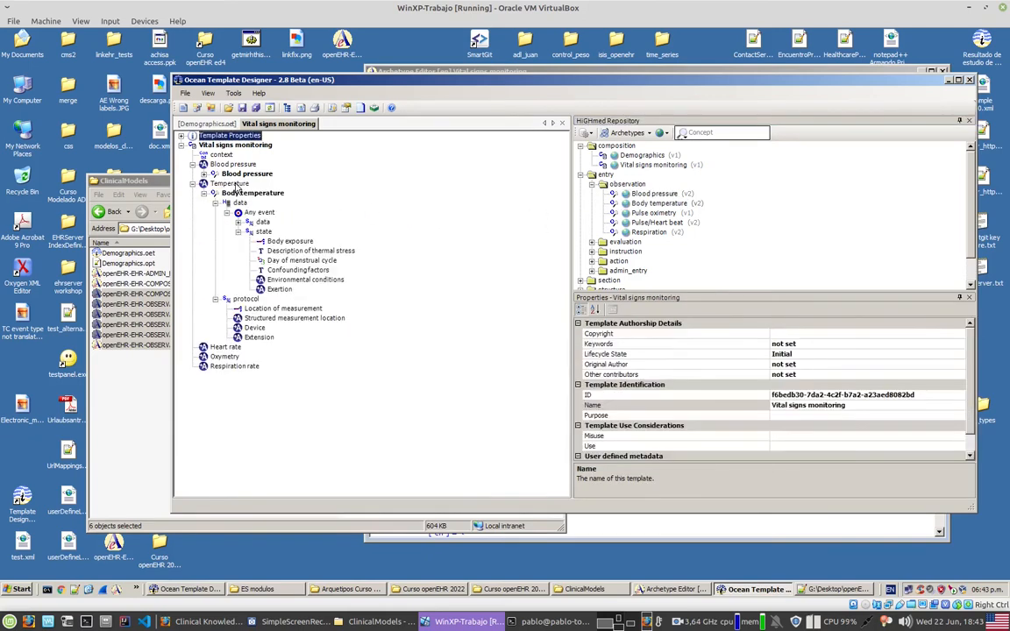
left_click(192, 183)
Step: Fill the Oxymetry, Heart rate and Respiration rate slots with Pulse oximetry (v1), Pulse/Heart beat (v2) and Respiration (v2) respectively
left_click_drag(653, 213, 219, 203)
left_click(192, 202)
left_click(666, 224)
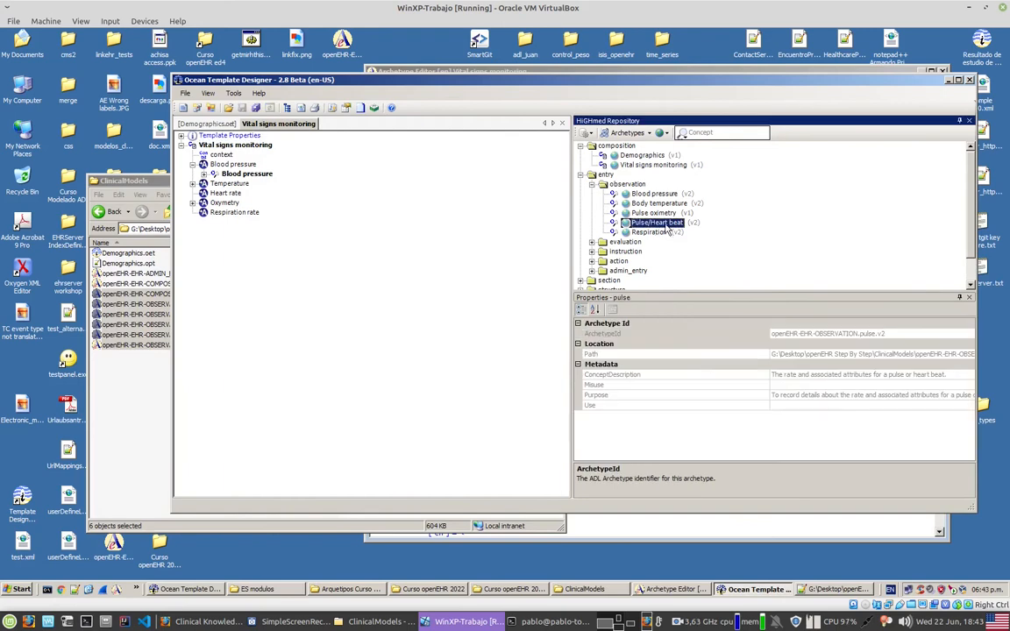
left_click_drag(668, 228, 230, 196)
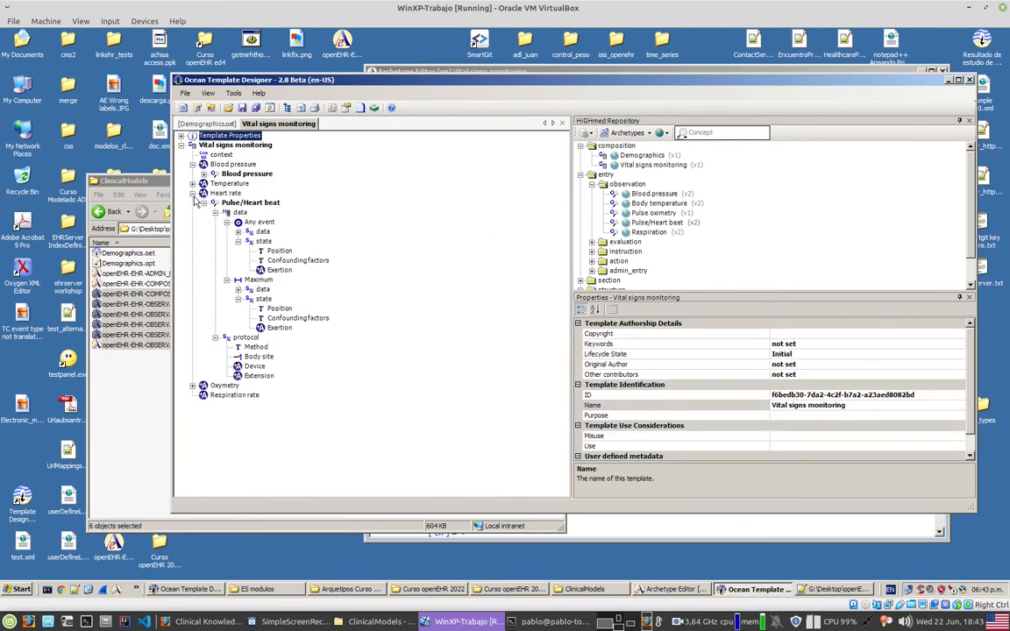
left_click(193, 194)
left_click_drag(659, 222, 230, 213)
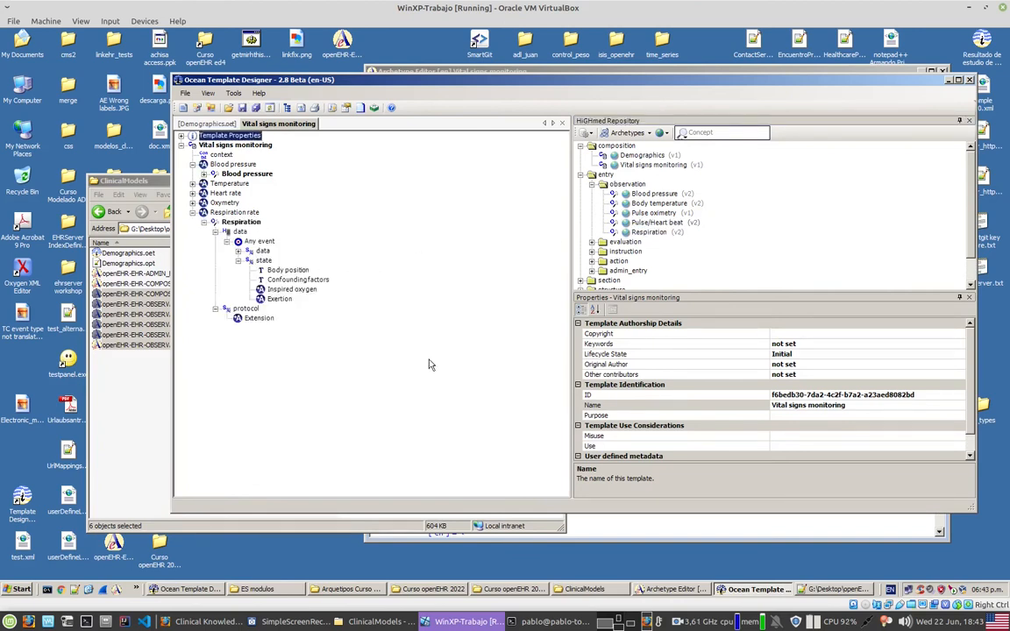
left_click(192, 213)
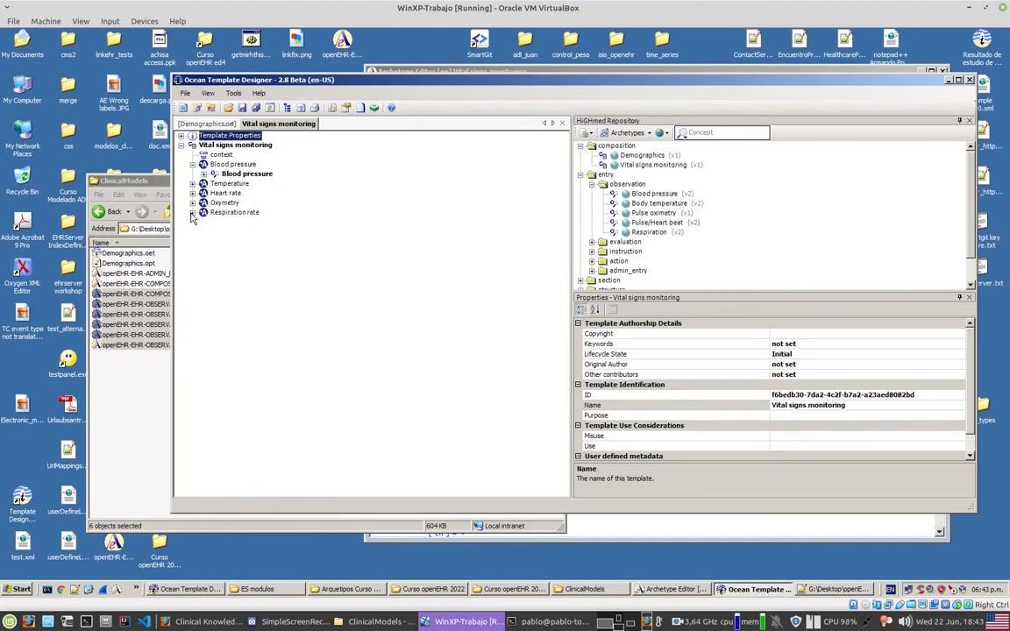
Step: Expand the Blood pressure observation and set its 24 hour average event to Zero Occurrence
left_click(192, 165)
left_click(192, 165)
left_click(204, 173)
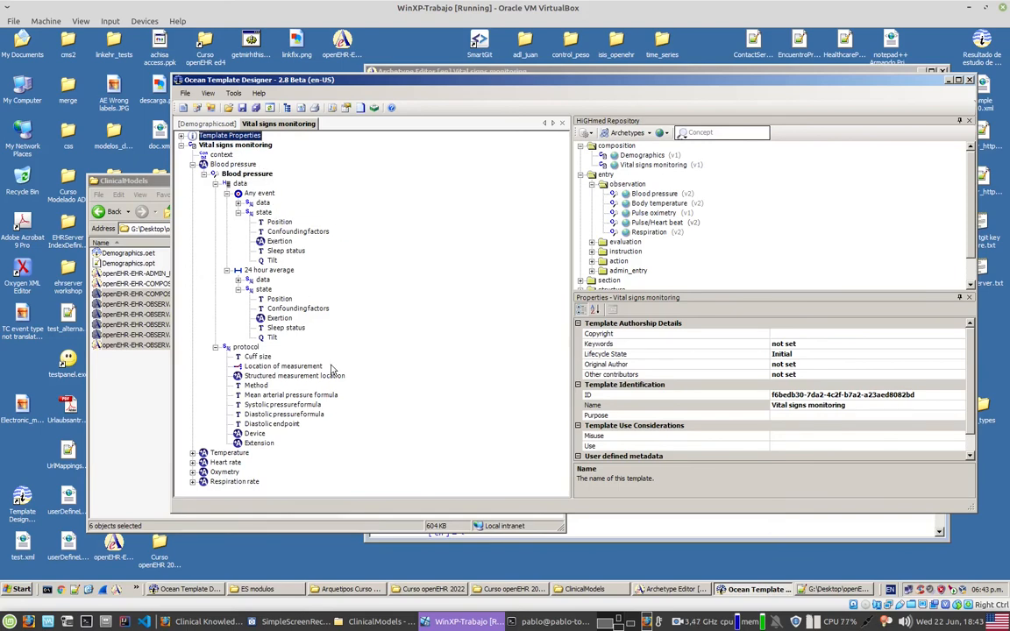
right_click(276, 272)
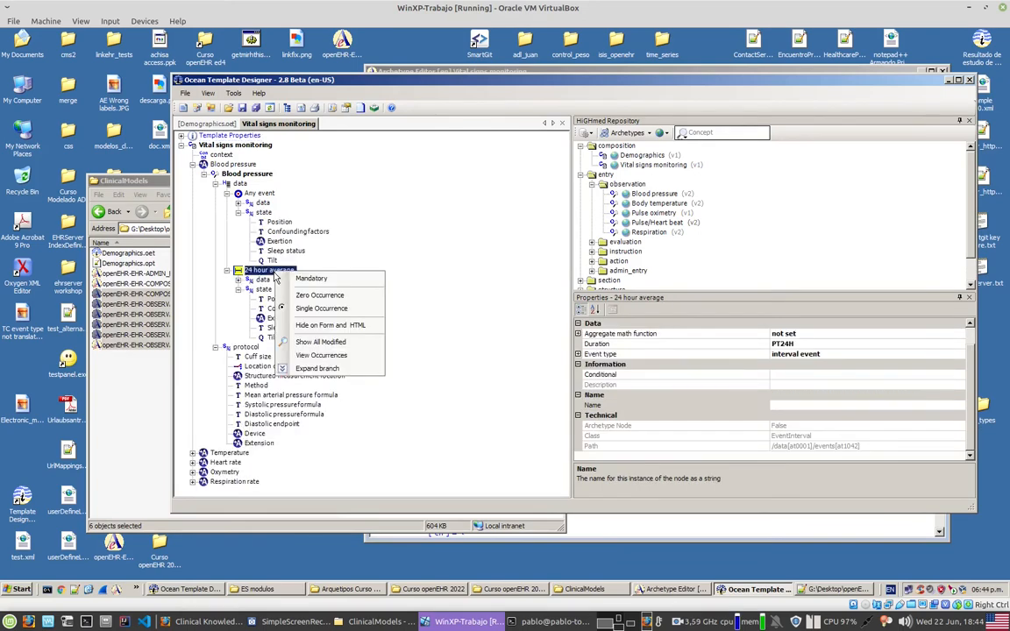
left_click(316, 299)
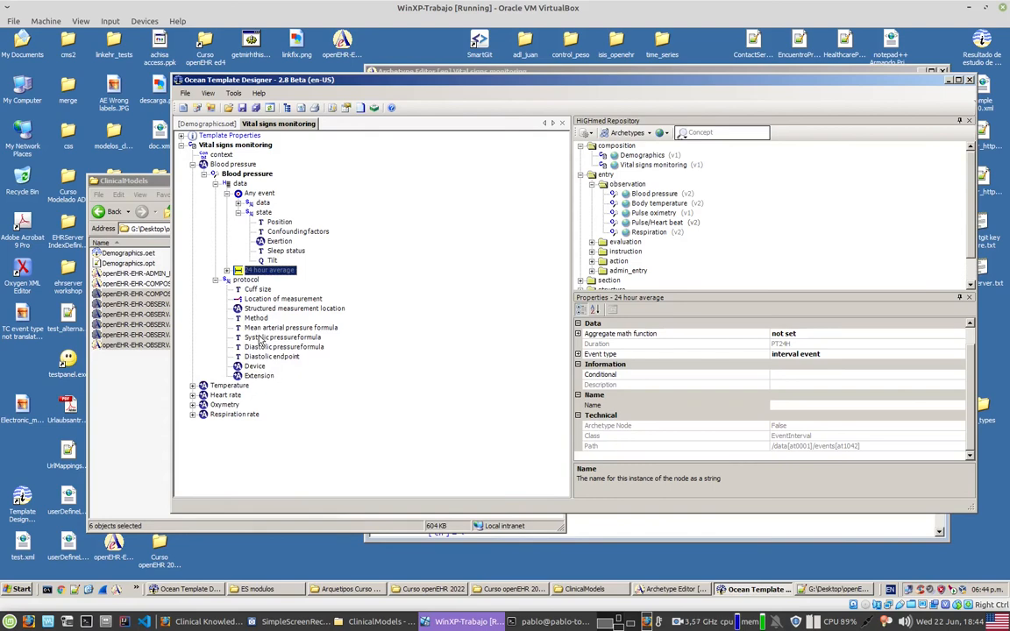
Step: Set the Blood pressure event's Mean arterial pressure and Pulse pressure elements to Zero Occurrence, collapsing the observation when done
left_click(238, 203)
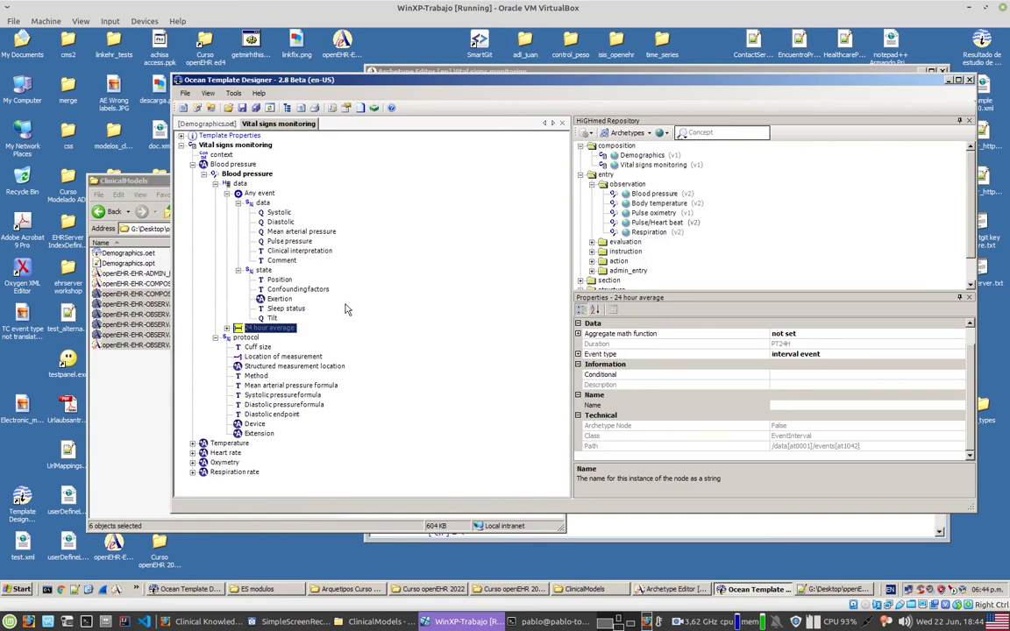
right_click(311, 233)
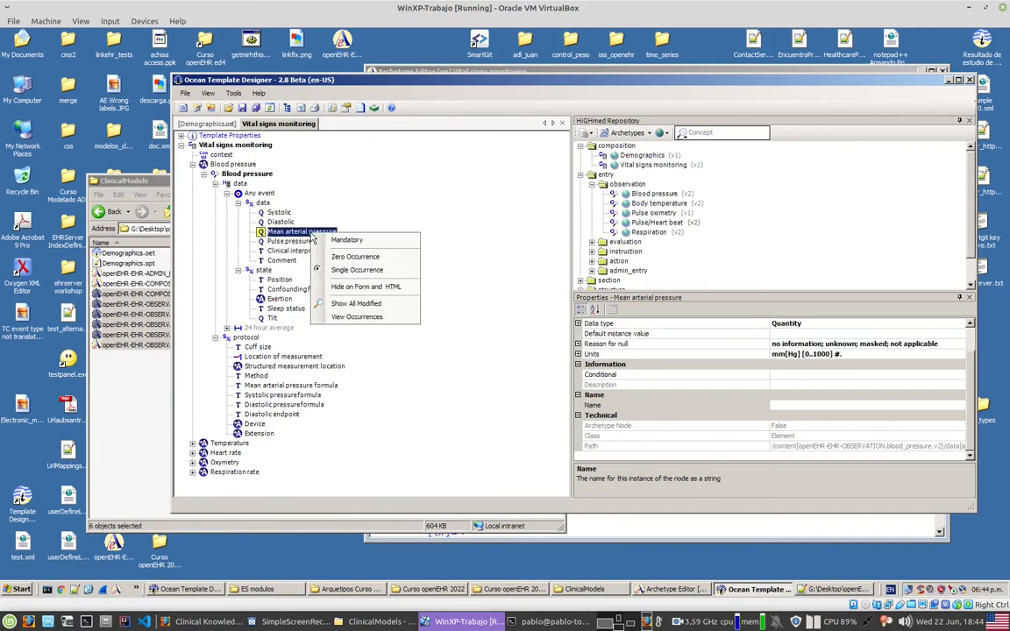
left_click(354, 260)
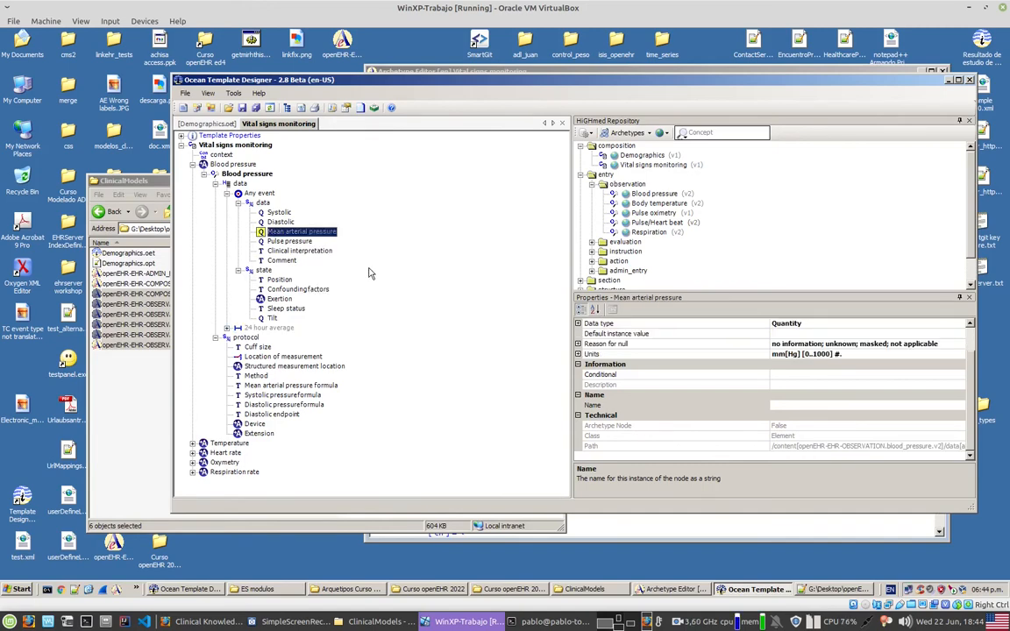
left_click(289, 253)
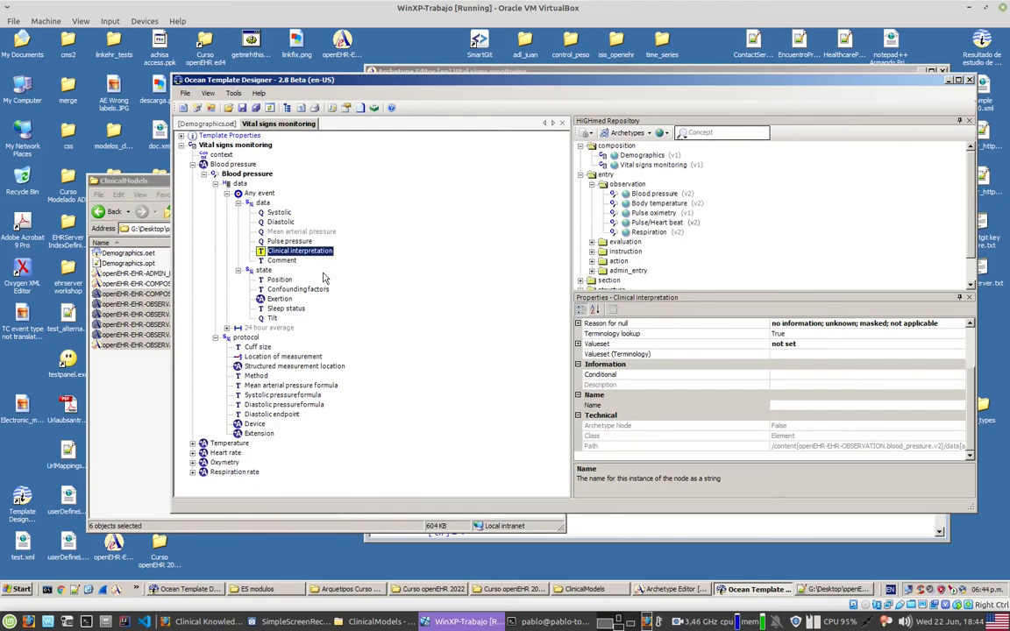
right_click(292, 241)
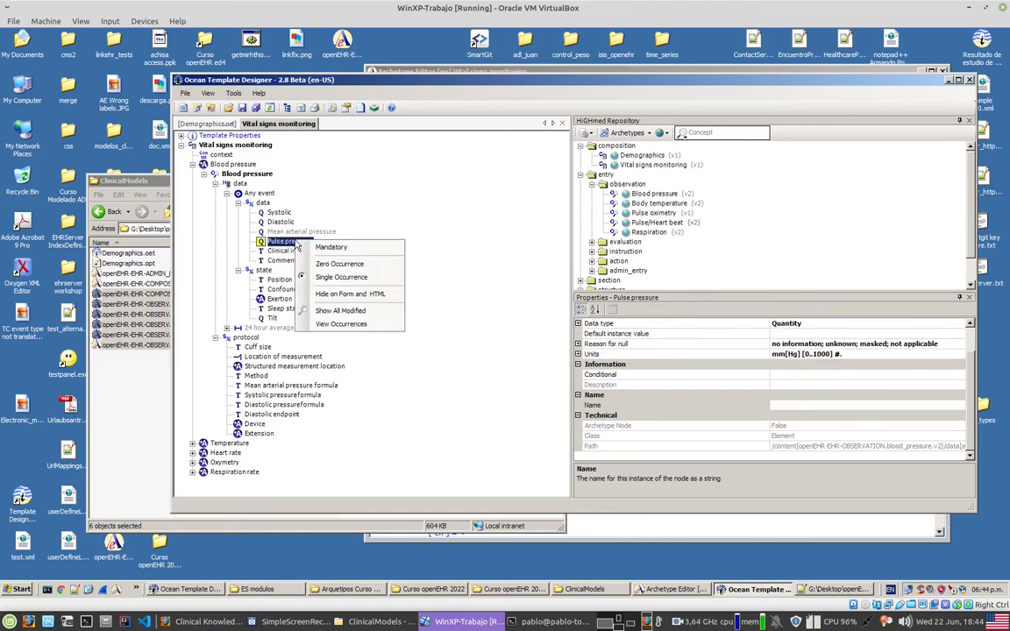
left_click(330, 265)
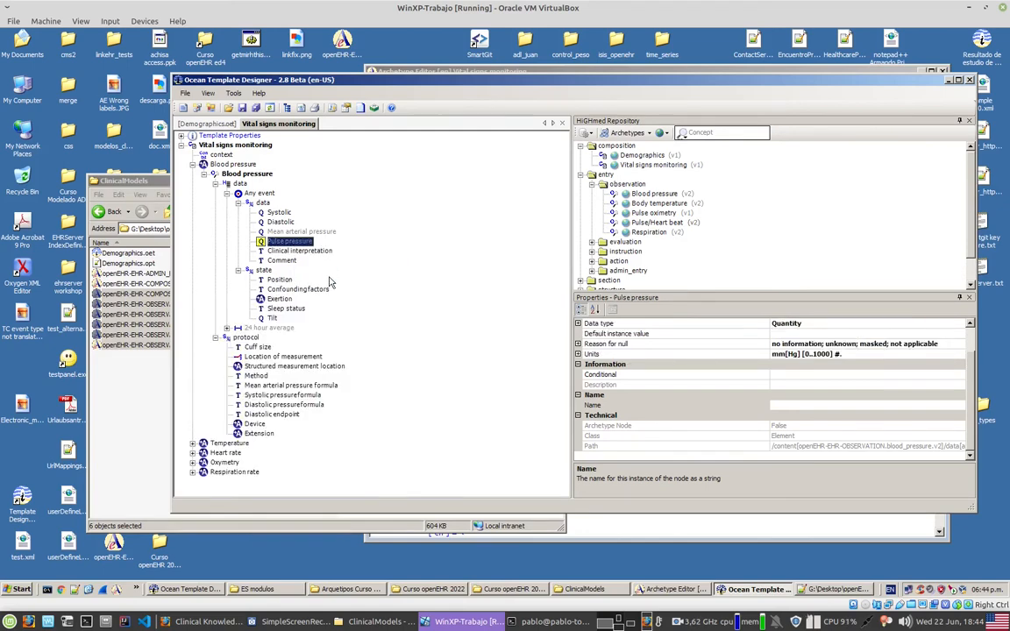
left_click(214, 183)
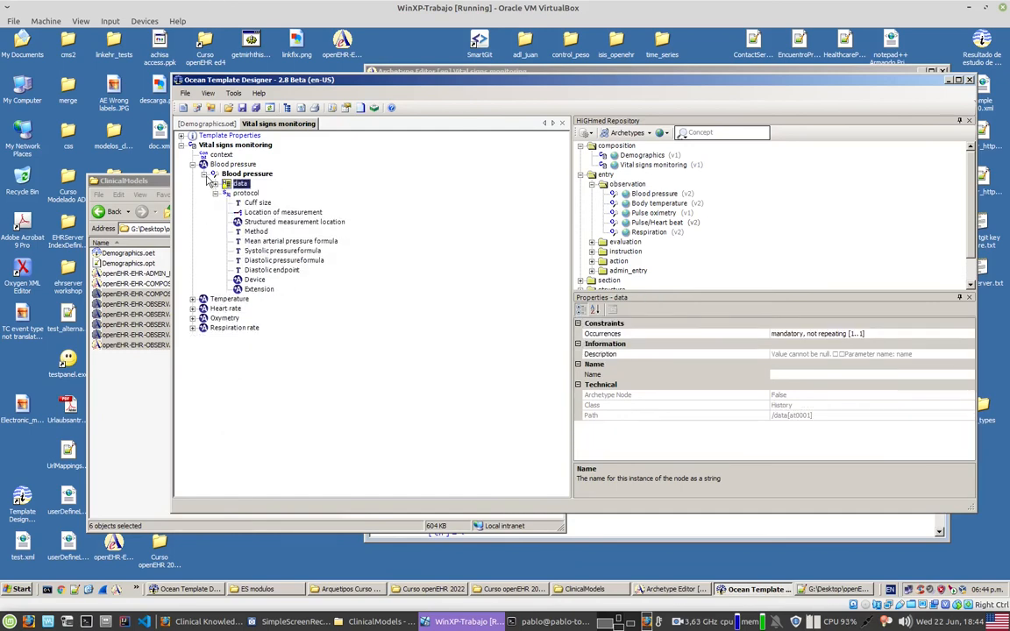
left_click(204, 174)
Step: Expand the Temperature slot, set Body temperature's Day of menstrual cycle to Zero Occurrence, and collapse the observation
left_click(193, 184)
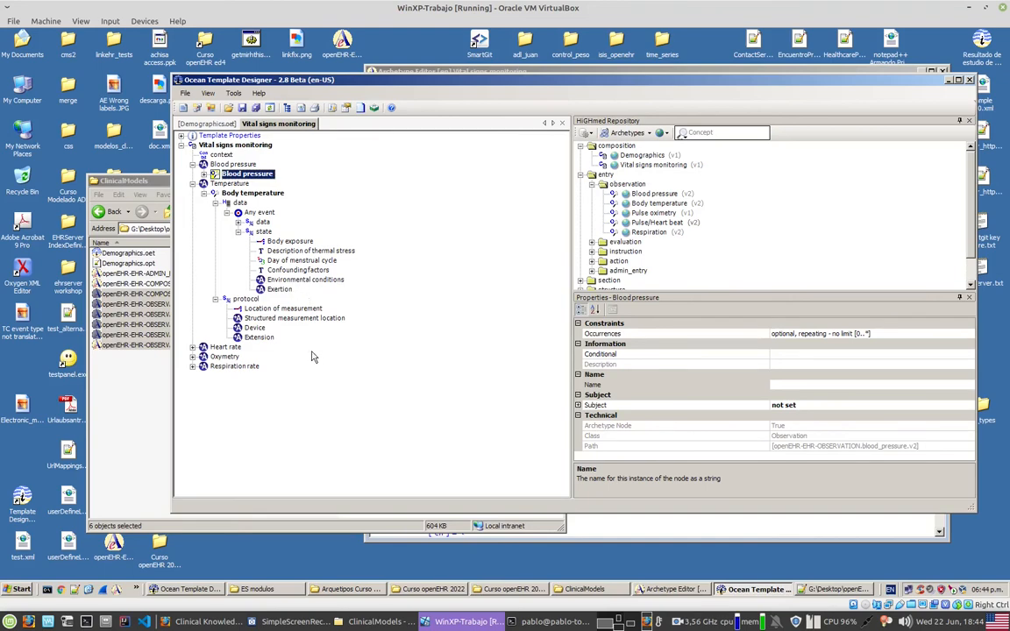
left_click(292, 262)
right_click(291, 263)
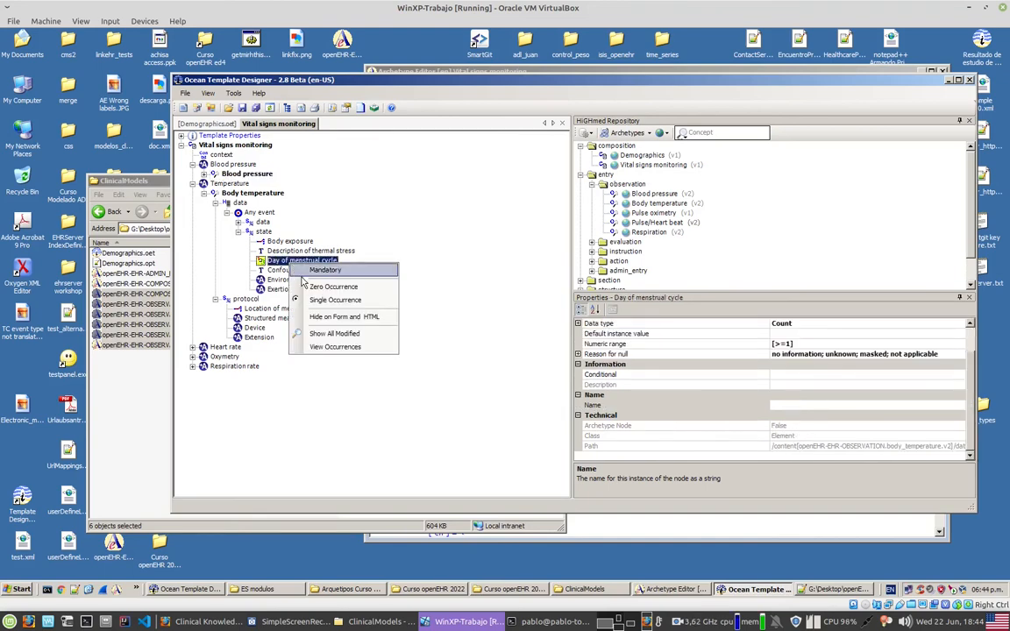
left_click(318, 287)
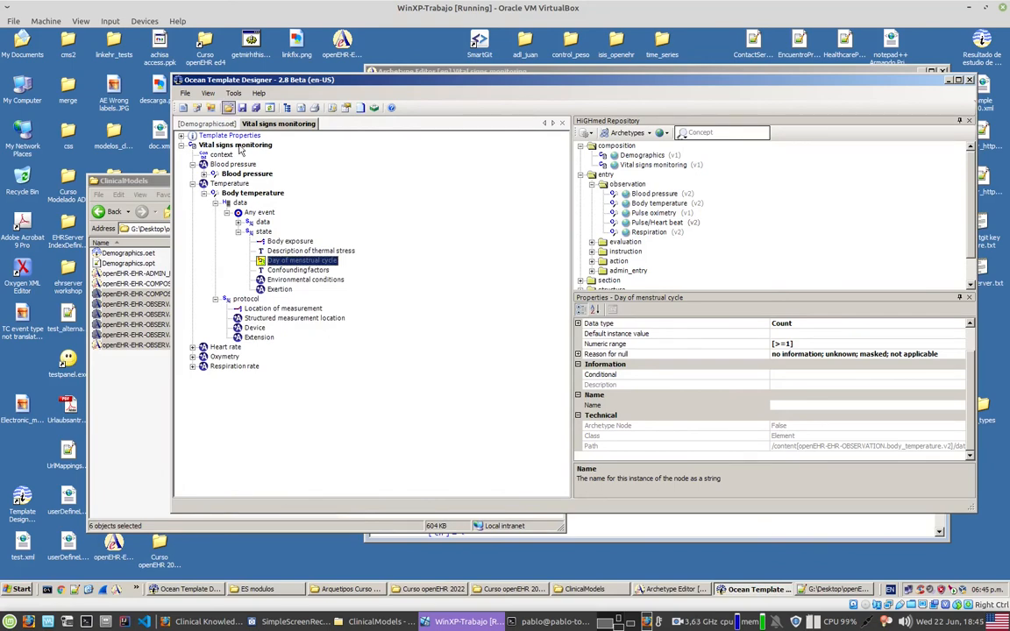
left_click(203, 193)
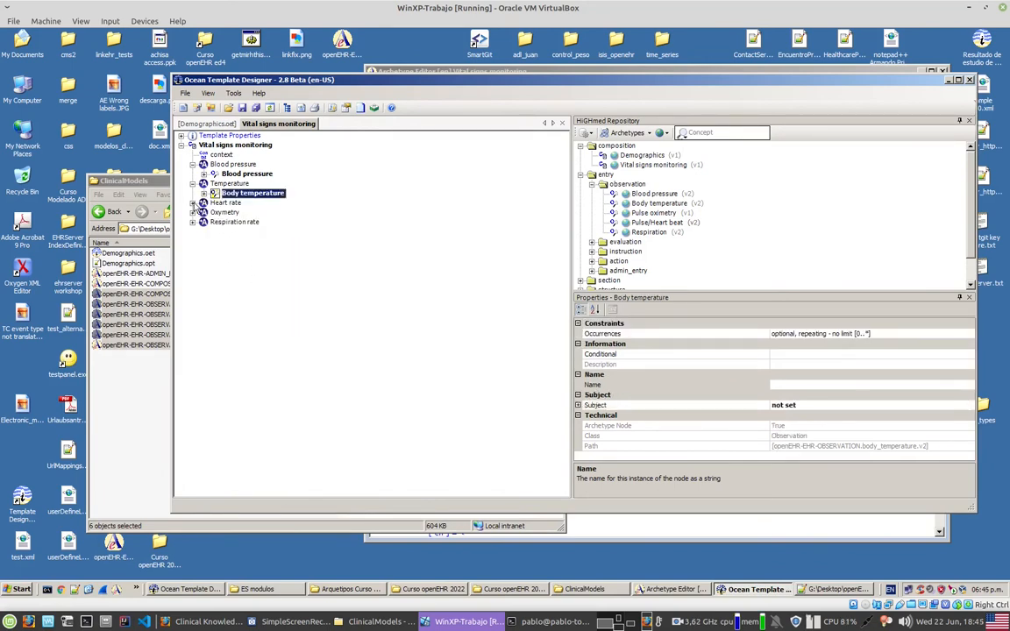
Step: Under Heart rate, set the Maximum event and the Any event's Confounding factors to Zero Occurrence, then collapse the slot
left_click(192, 202)
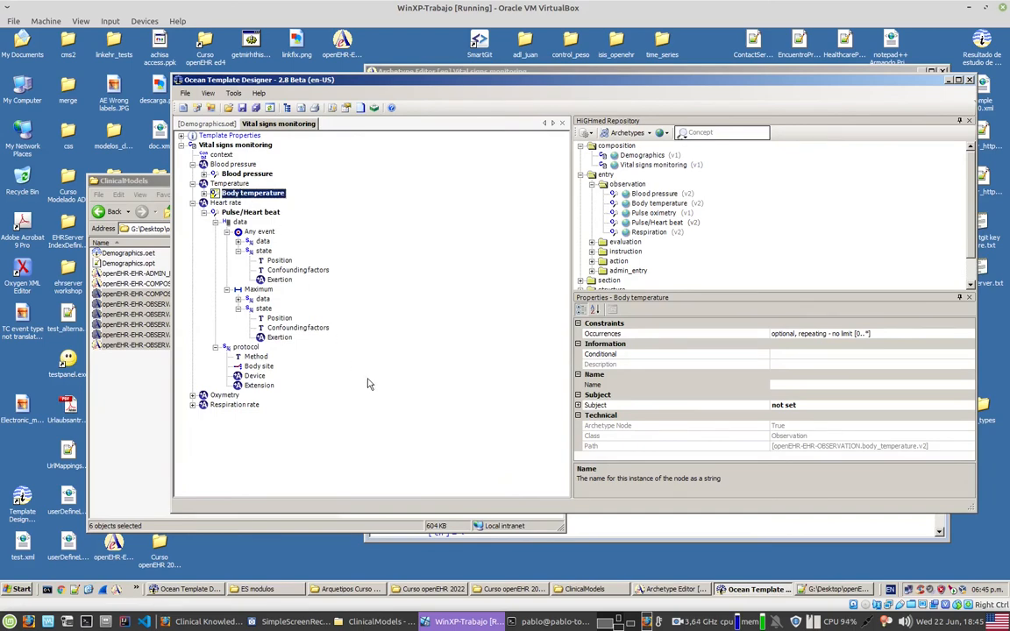
left_click(259, 289)
right_click(260, 290)
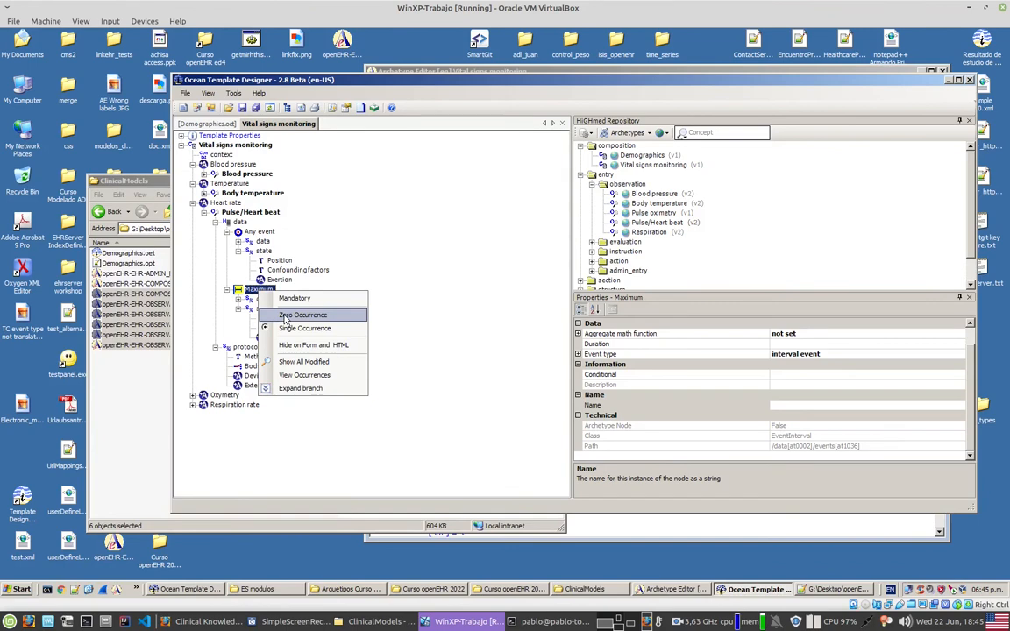
left_click(284, 315)
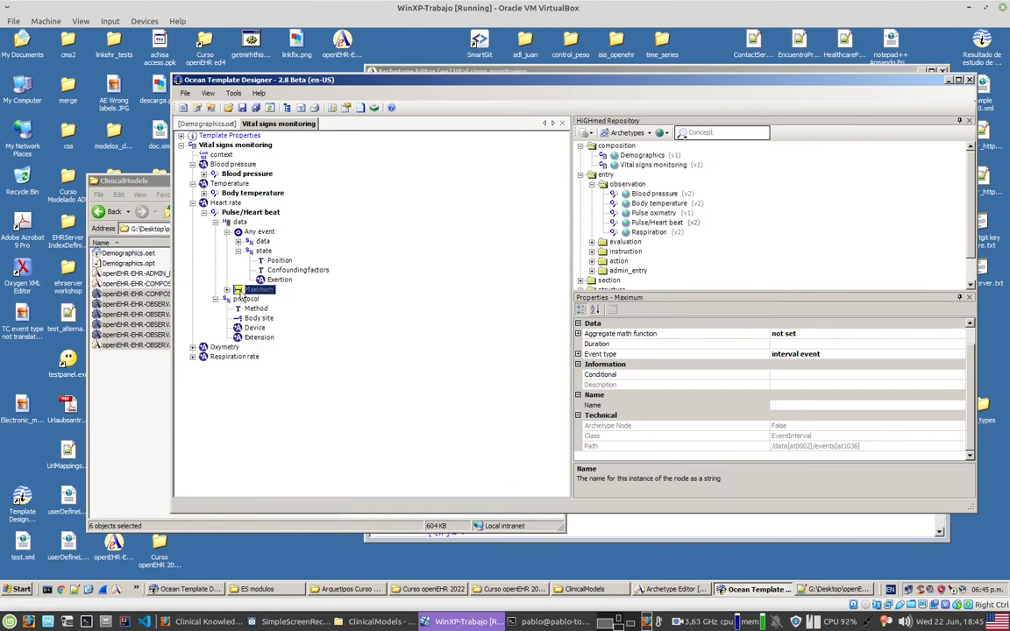
left_click(237, 242)
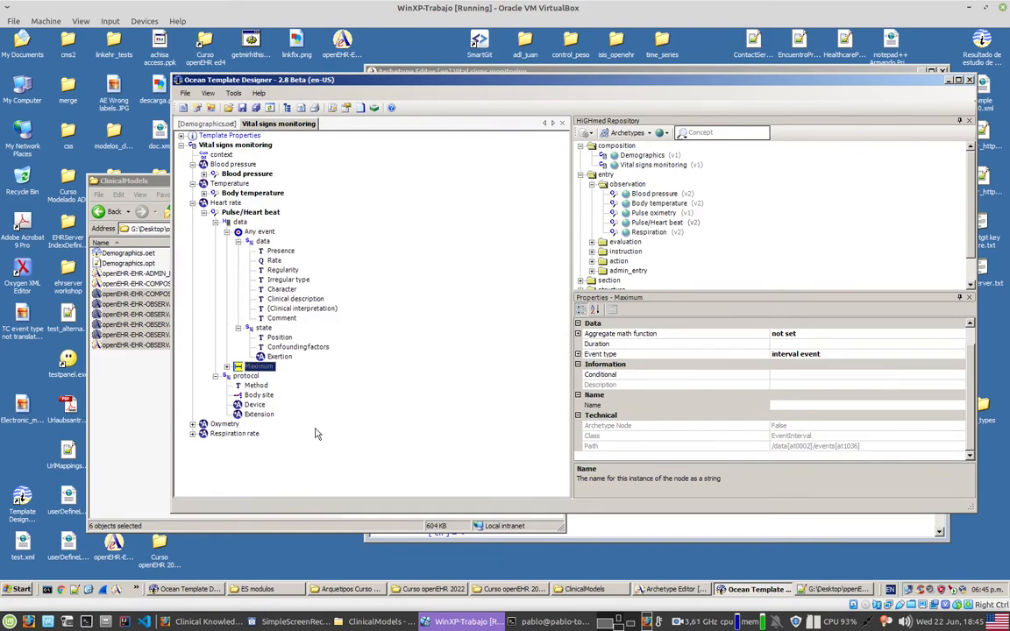
right_click(311, 351)
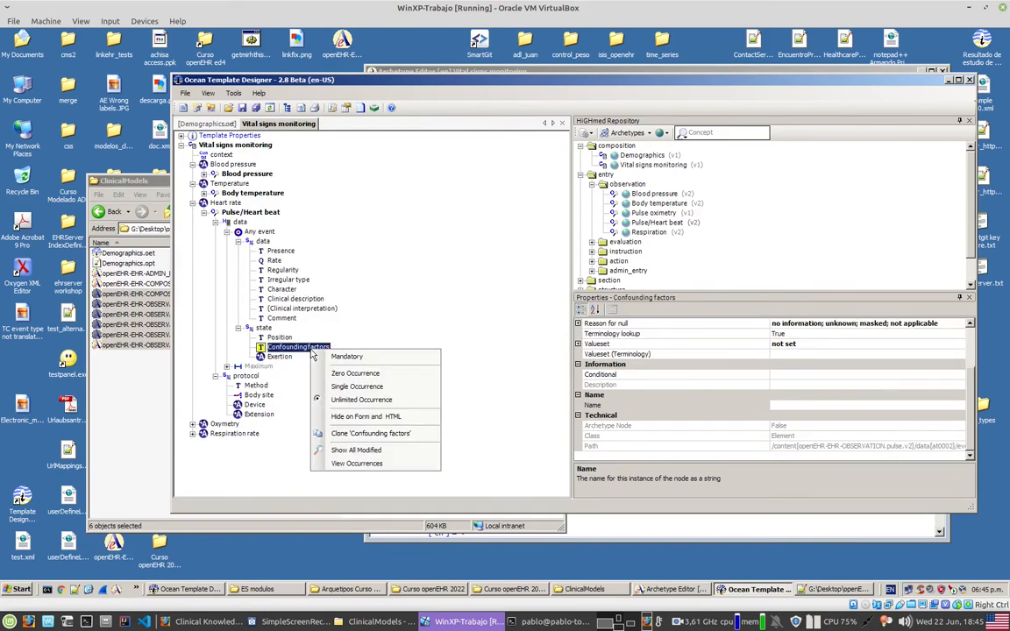
left_click(356, 374)
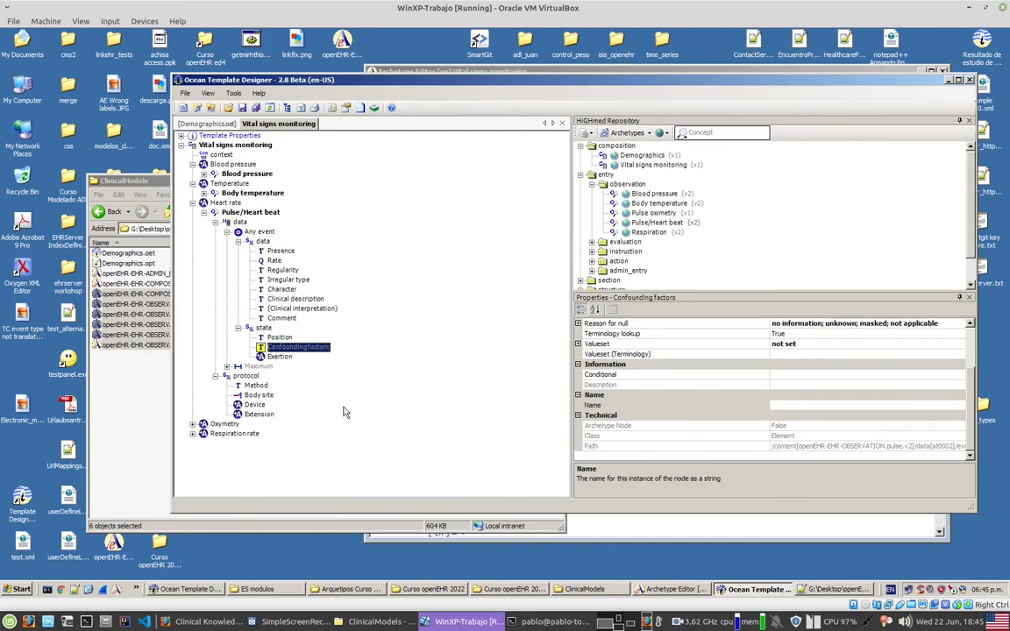
left_click(193, 203)
Step: Review the nodes under the Oxymetry and Respiration rate slots, collapsing each one after inspection
left_click(192, 212)
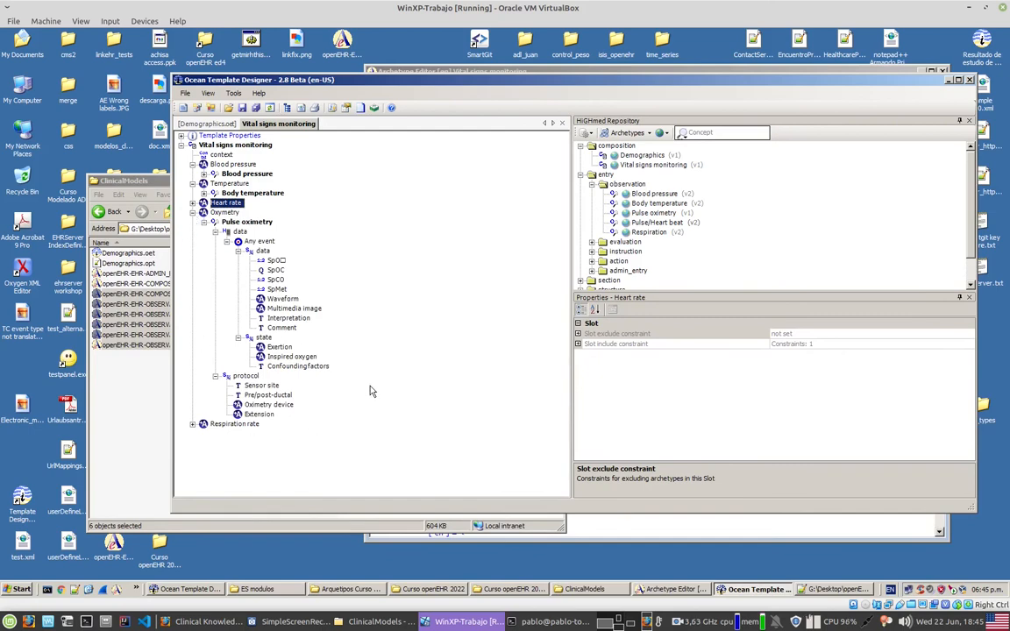
left_click(192, 212)
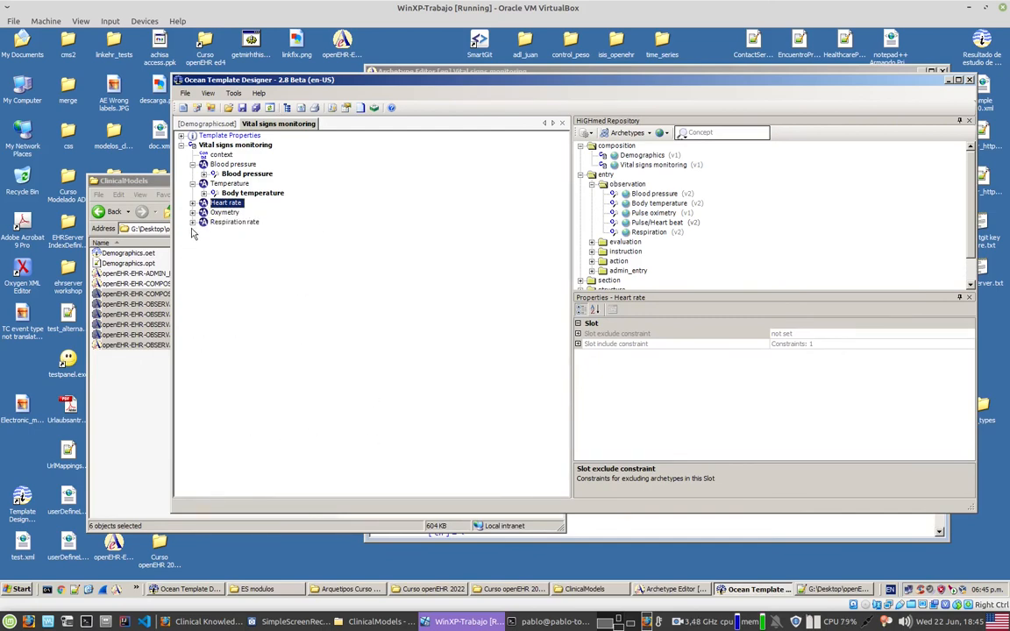
left_click(192, 222)
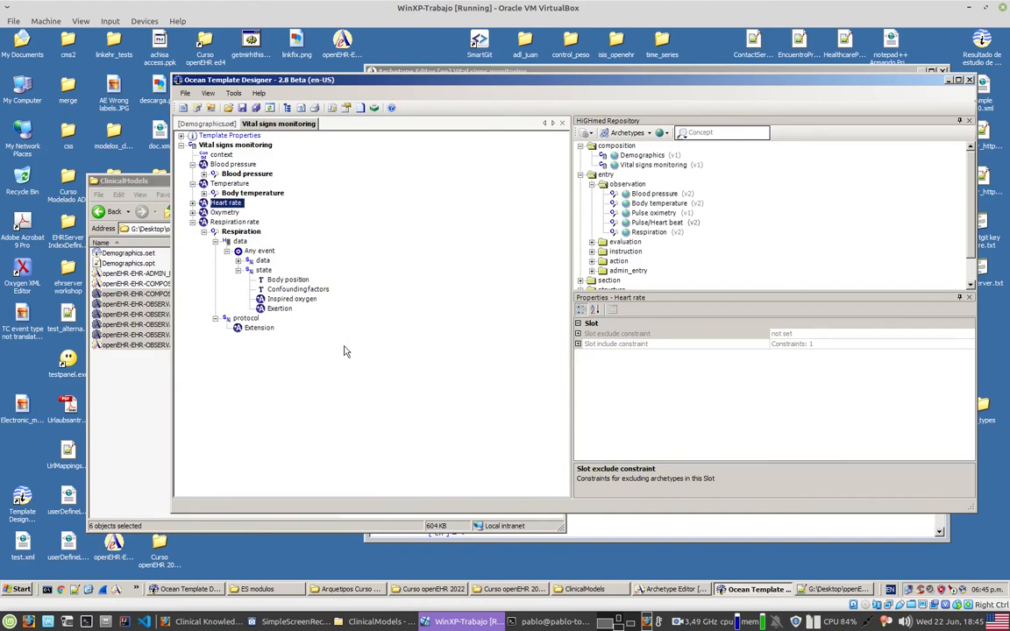
left_click(192, 223)
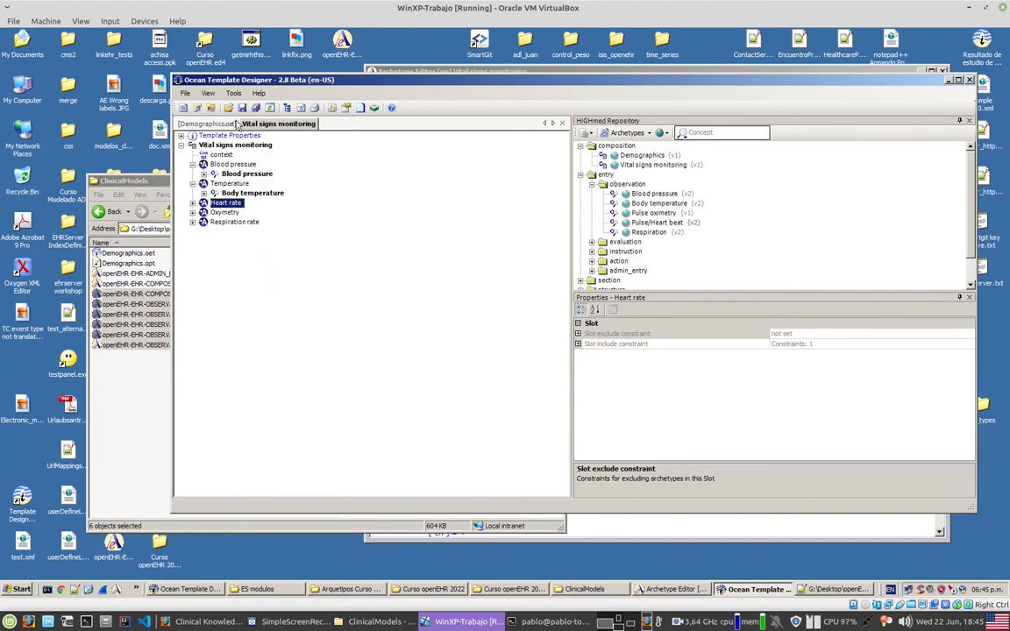
Step: Save the new template as Vital signs monitoring in the ClinicalModels folder
left_click(214, 134)
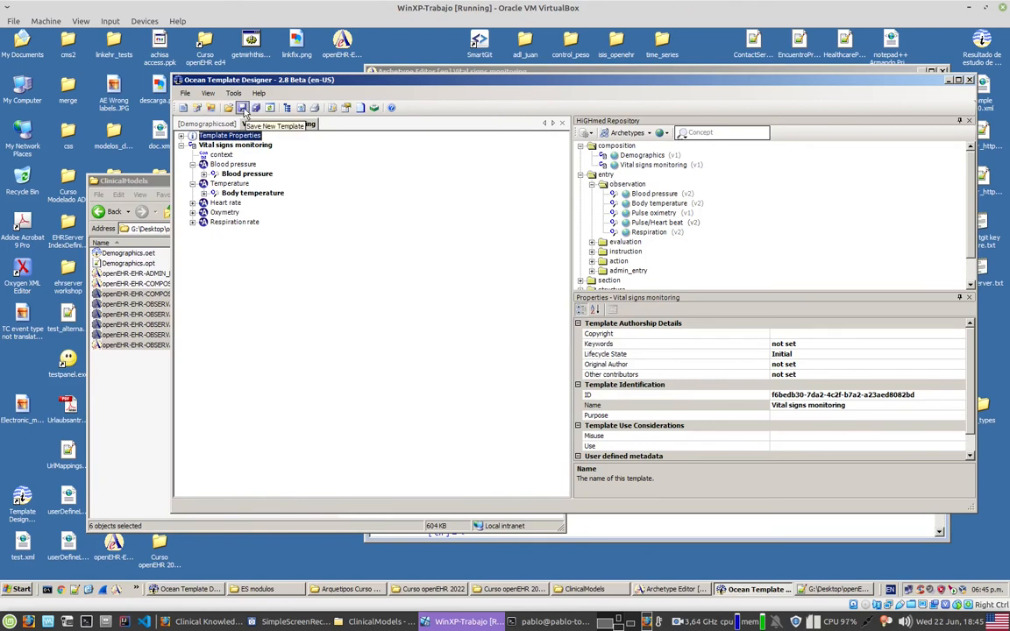
left_click(242, 108)
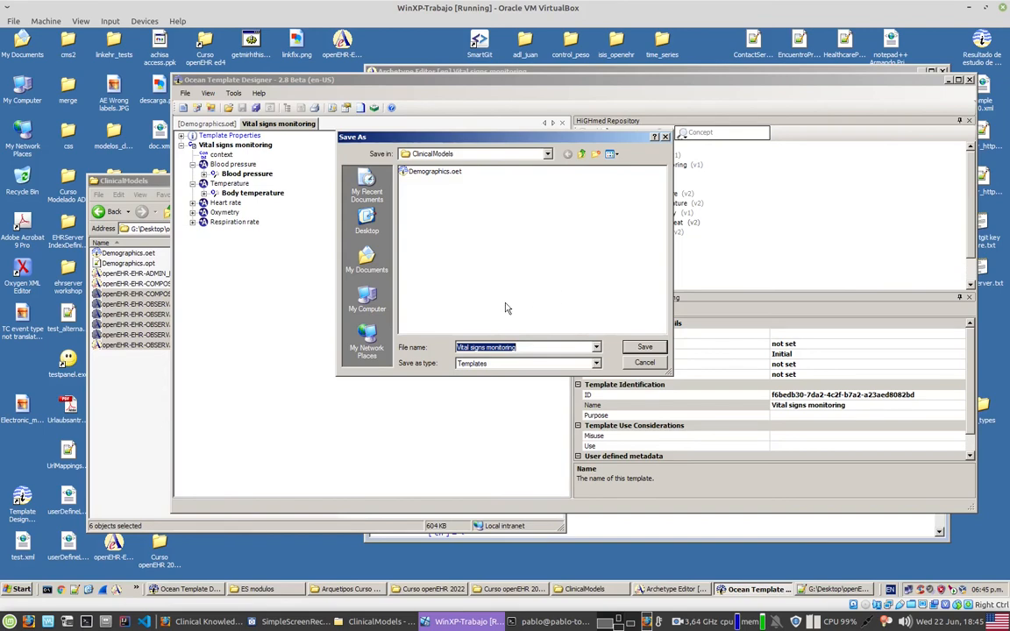
left_click(658, 346)
Step: Switch to the ClinicalModels folder and open Vital signs monitoring.oet in Notepad++
left_click(166, 394)
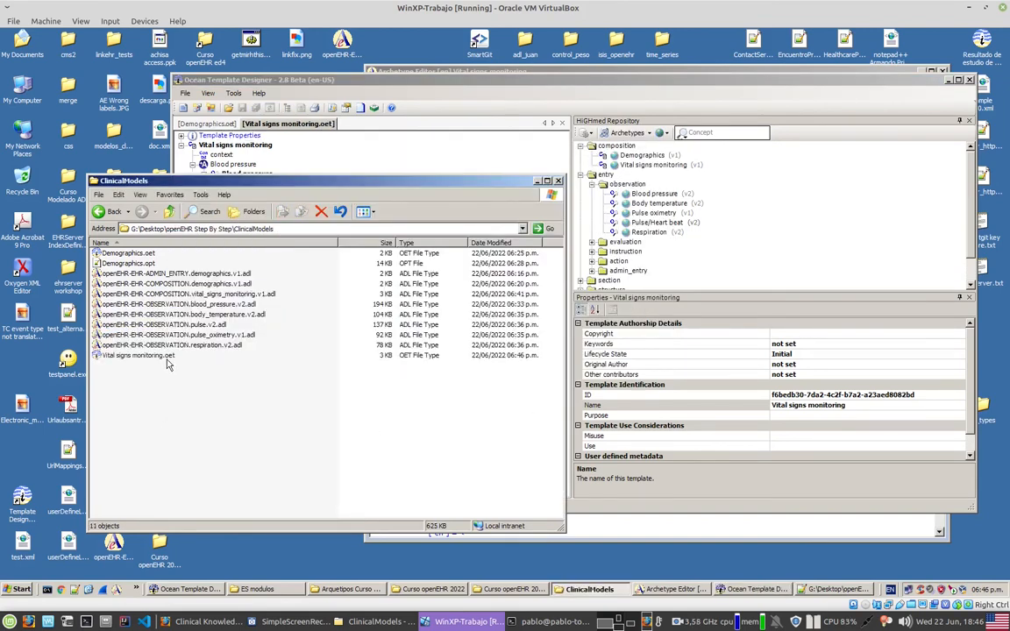
right_click(167, 356)
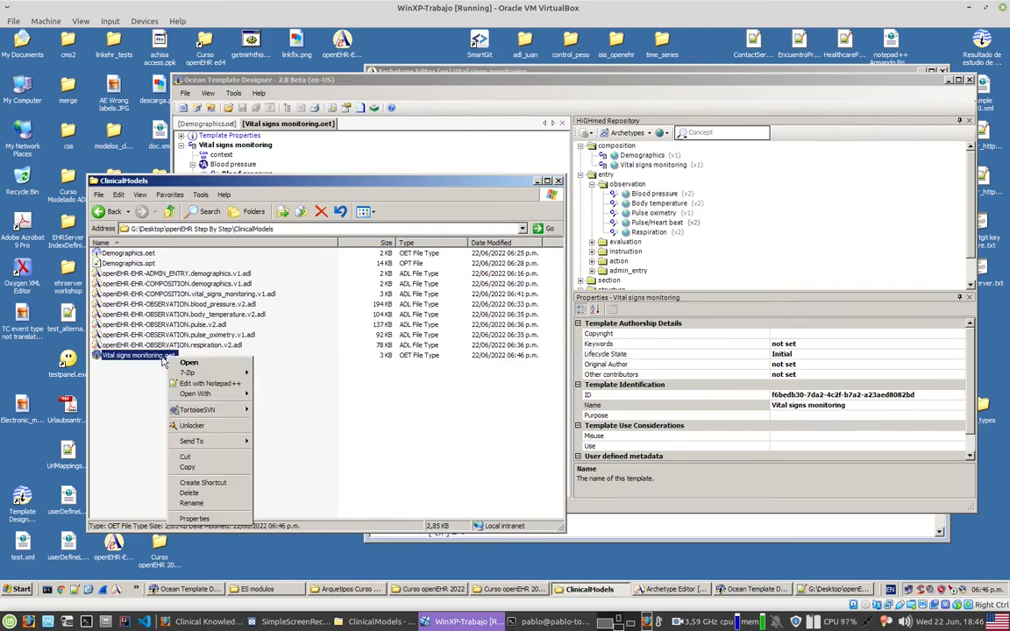
left_click(199, 385)
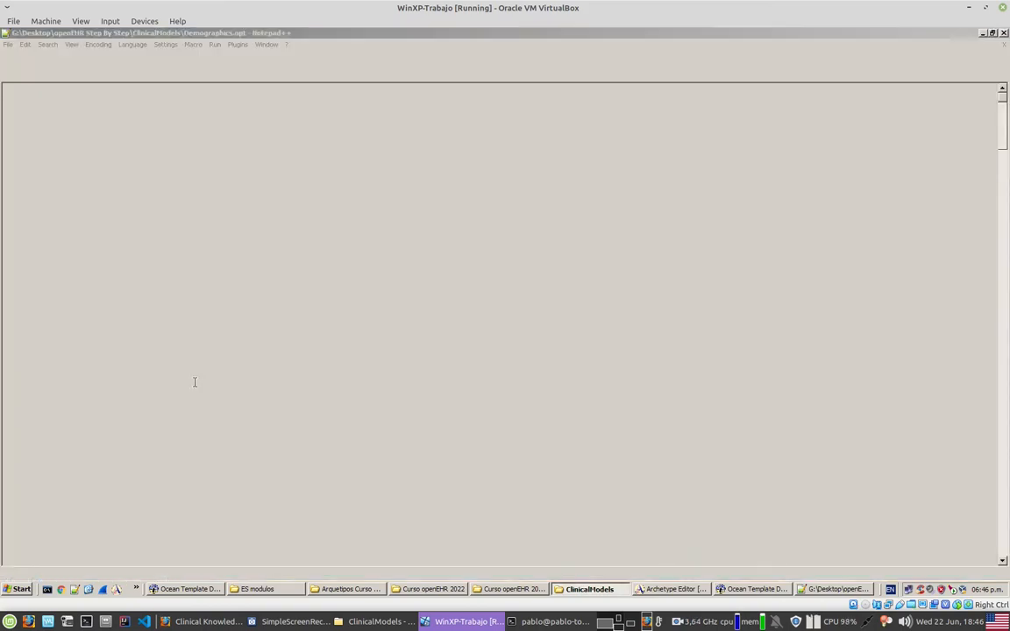
Step: Examine the template's definition section, checking the composition and the observation type and archetype ID of each Content entry
scroll(422, 372, "down", 5)
scroll(421, 372, "down", 8)
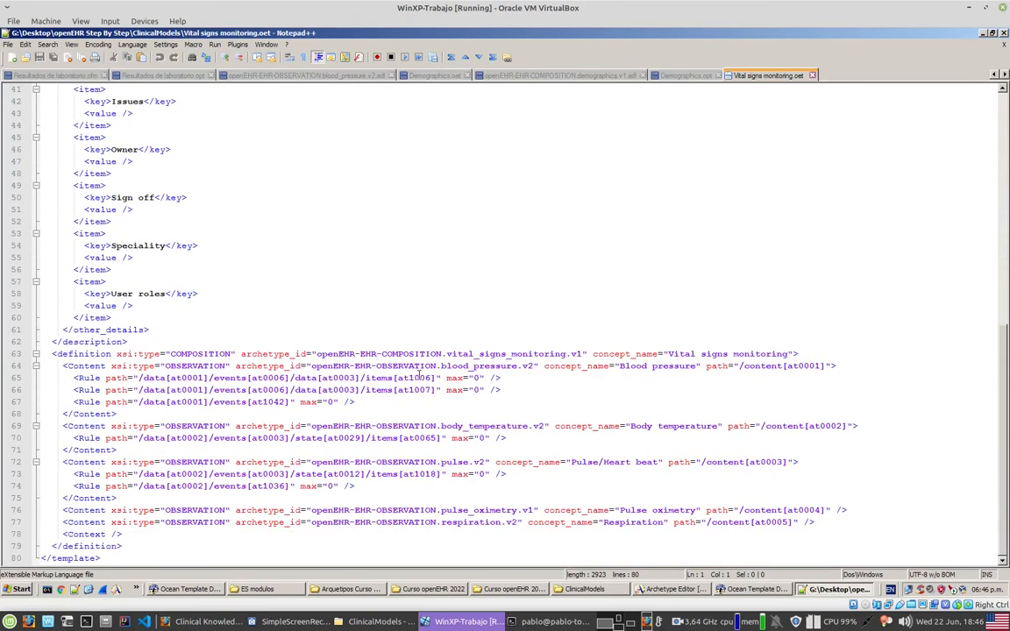
left_click(203, 366)
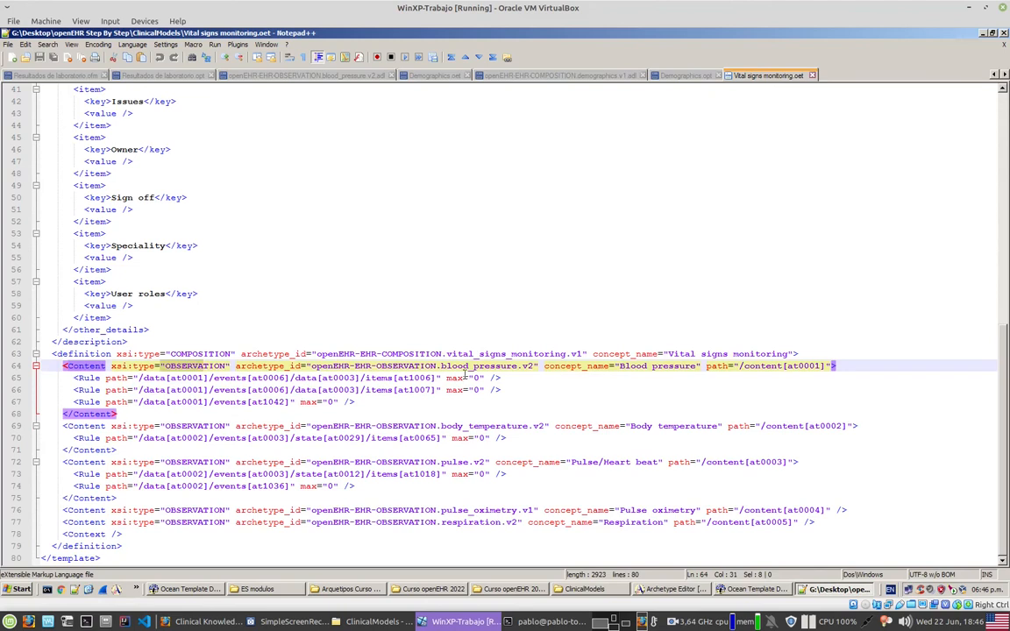
left_click_drag(198, 427, 220, 426)
left_click_drag(438, 429, 489, 427)
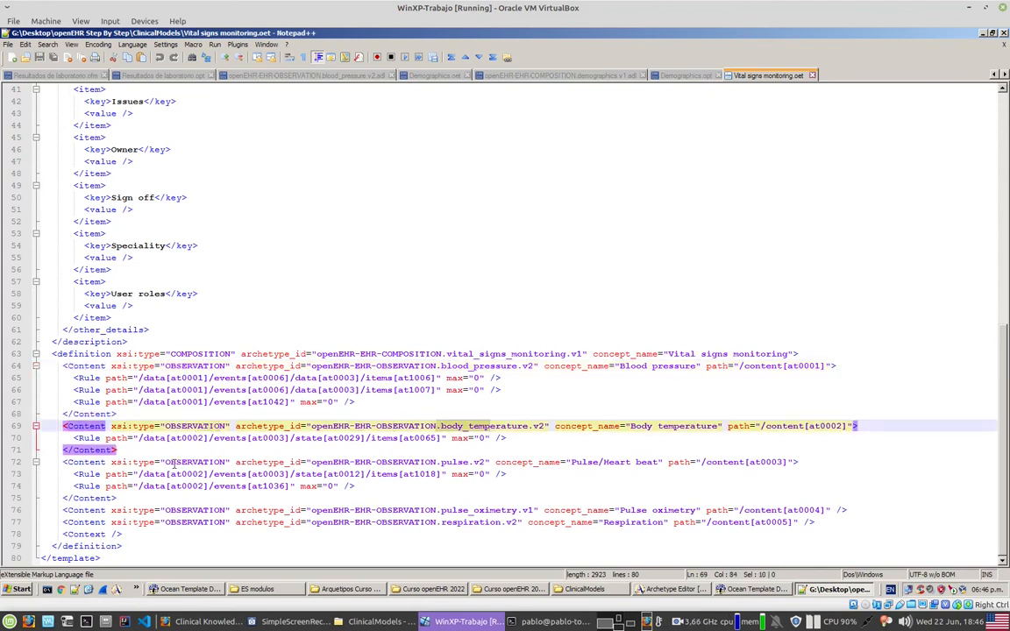
left_click_drag(175, 461, 217, 461)
left_click_drag(425, 462, 435, 462)
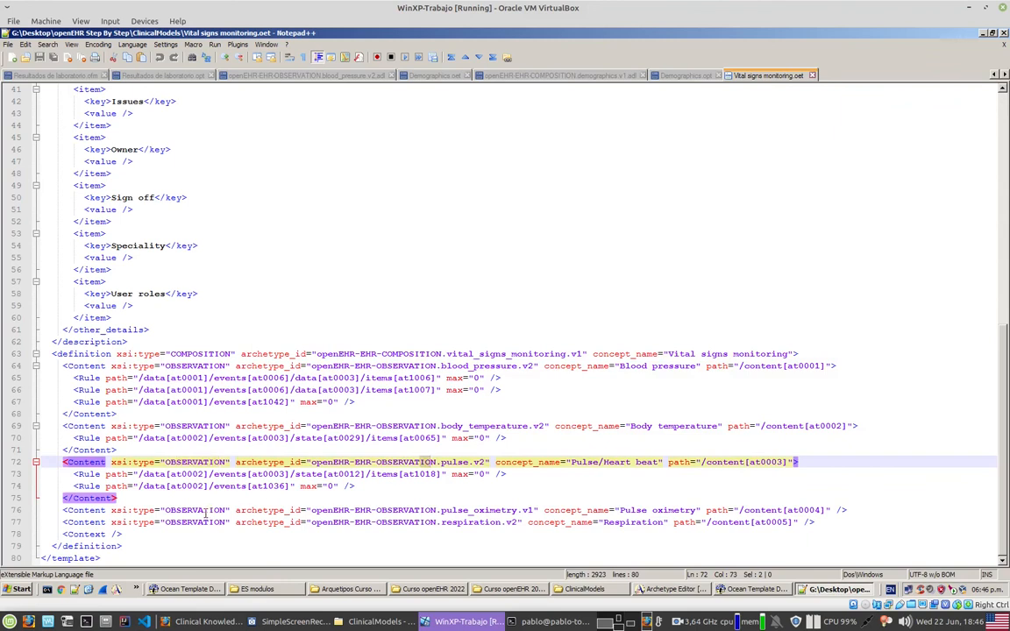
left_click_drag(208, 512, 220, 510)
left_click_drag(451, 511, 469, 511)
left_click_drag(207, 522, 219, 522)
left_click(467, 521)
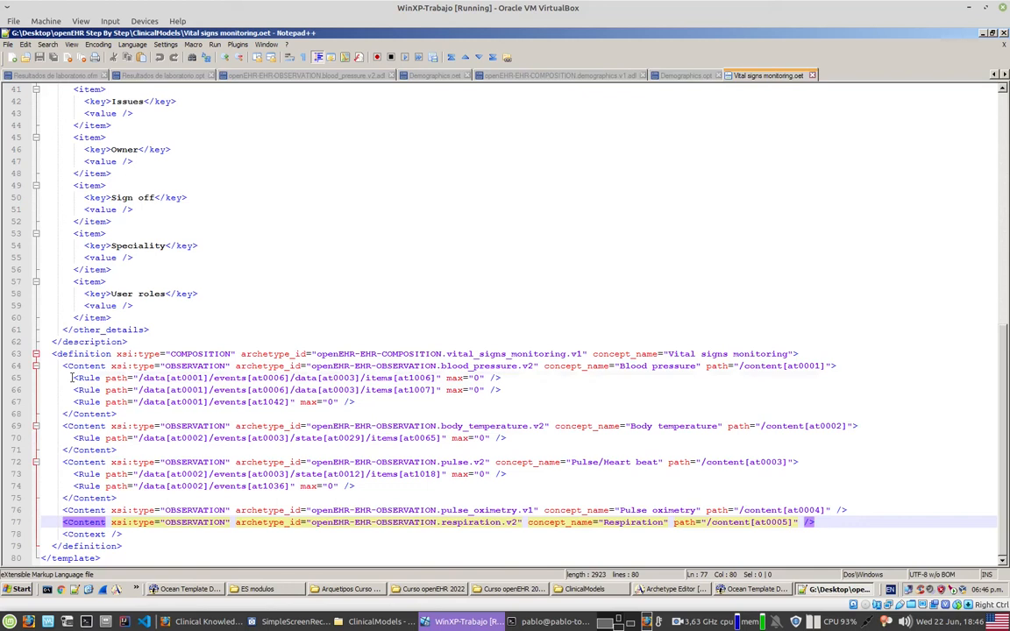
Step: Examine the Rule elements with max="0" under the blood pressure, body temperature and pulse entries, including their archetype paths
left_click_drag(72, 377, 355, 401)
left_click_drag(73, 437, 511, 439)
left_click(496, 489)
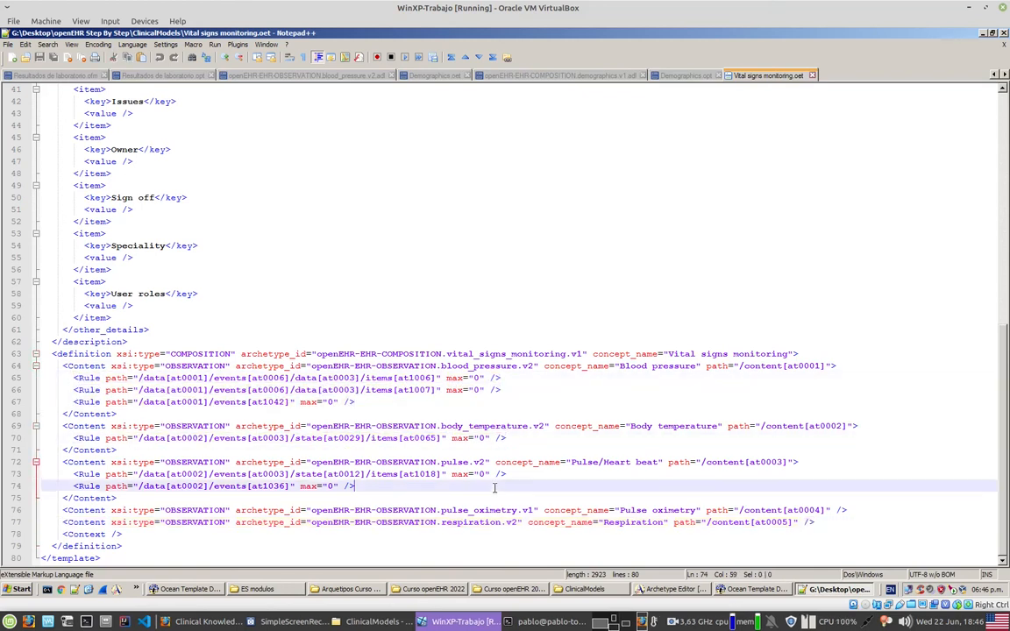
left_click_drag(378, 491, 73, 474)
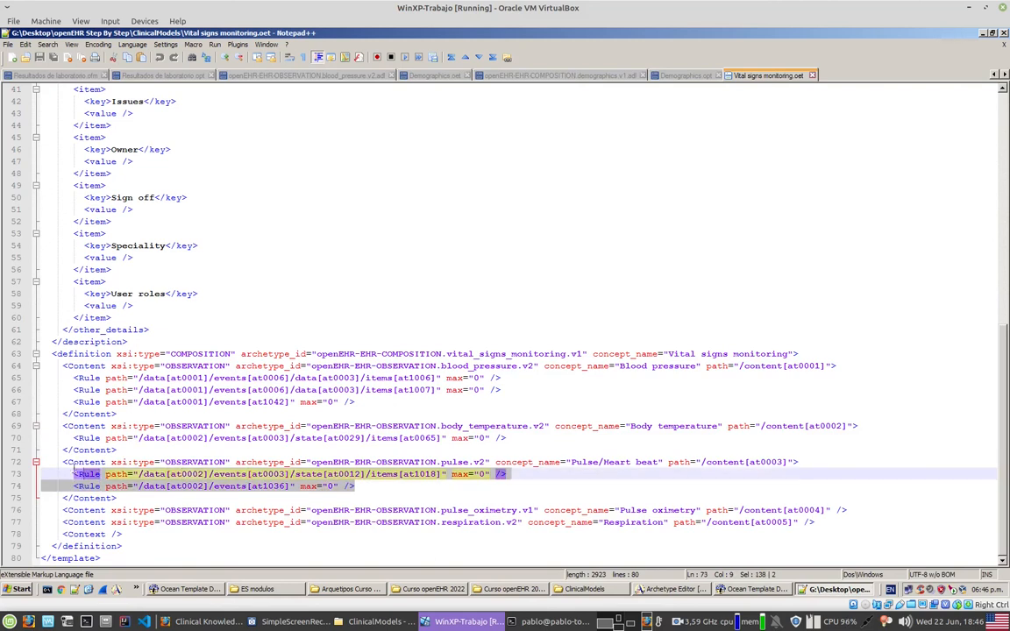
left_click(84, 487)
left_click_drag(137, 474, 441, 473)
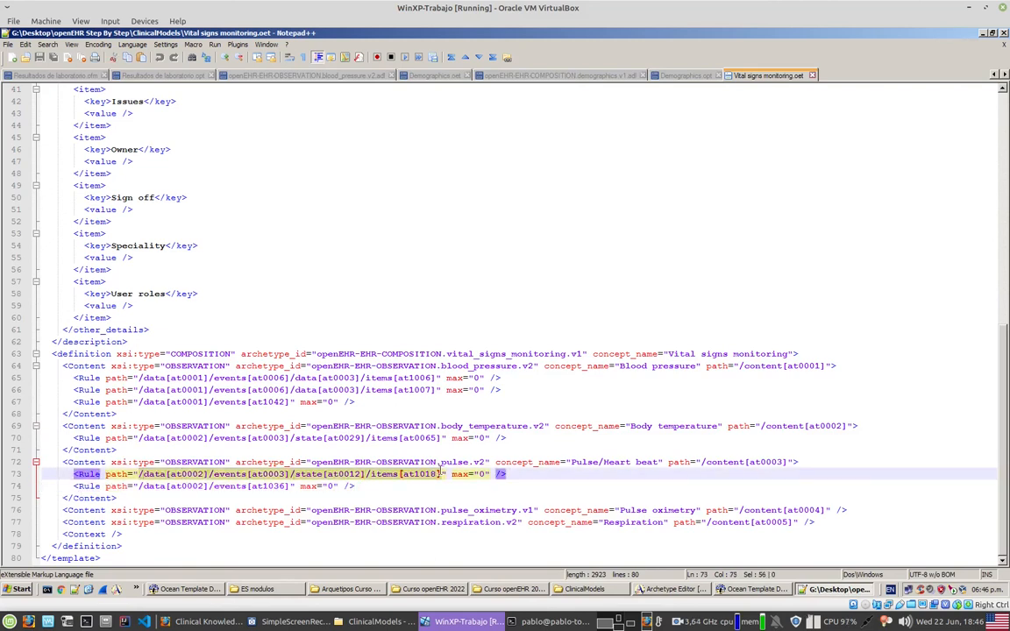
left_click(433, 481)
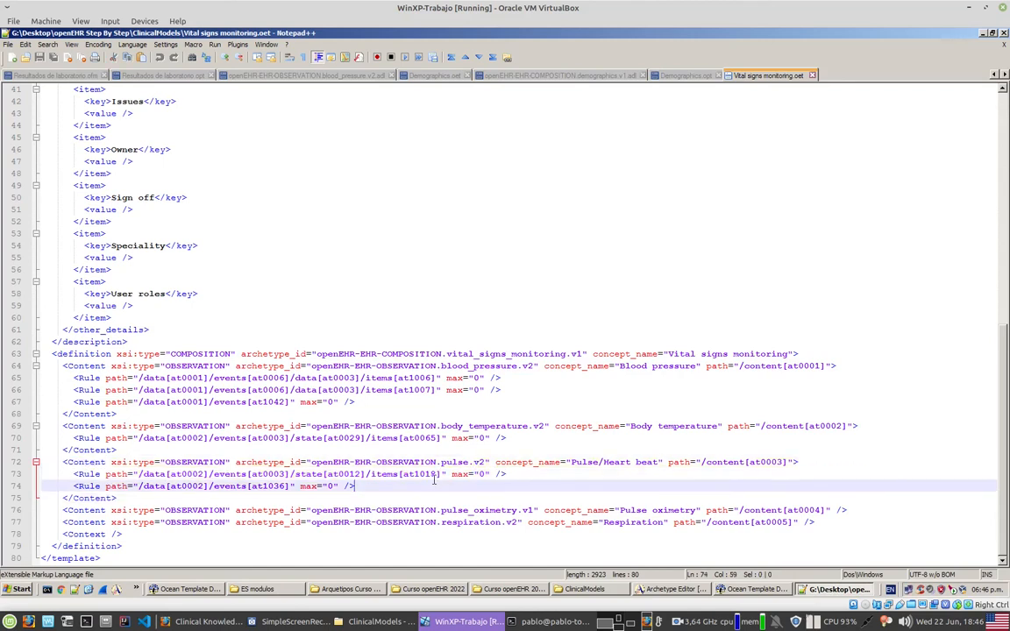
Step: Highlight and read the full archetype path of the first Rule under the pulse entry
left_click_drag(441, 474, 137, 474)
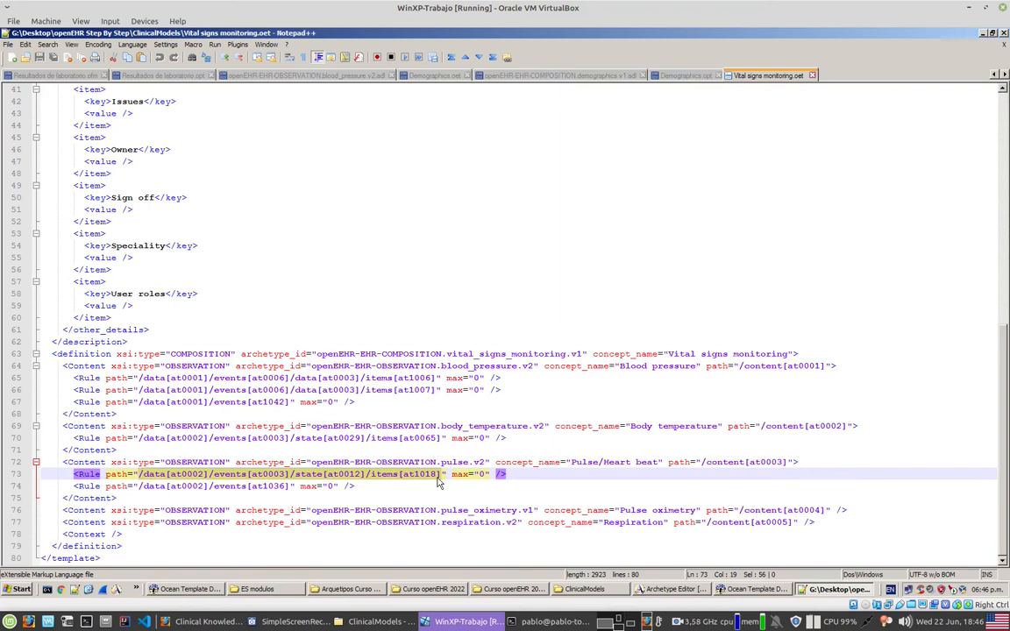
left_click(194, 493)
left_click_drag(145, 473, 442, 474)
left_click(323, 473)
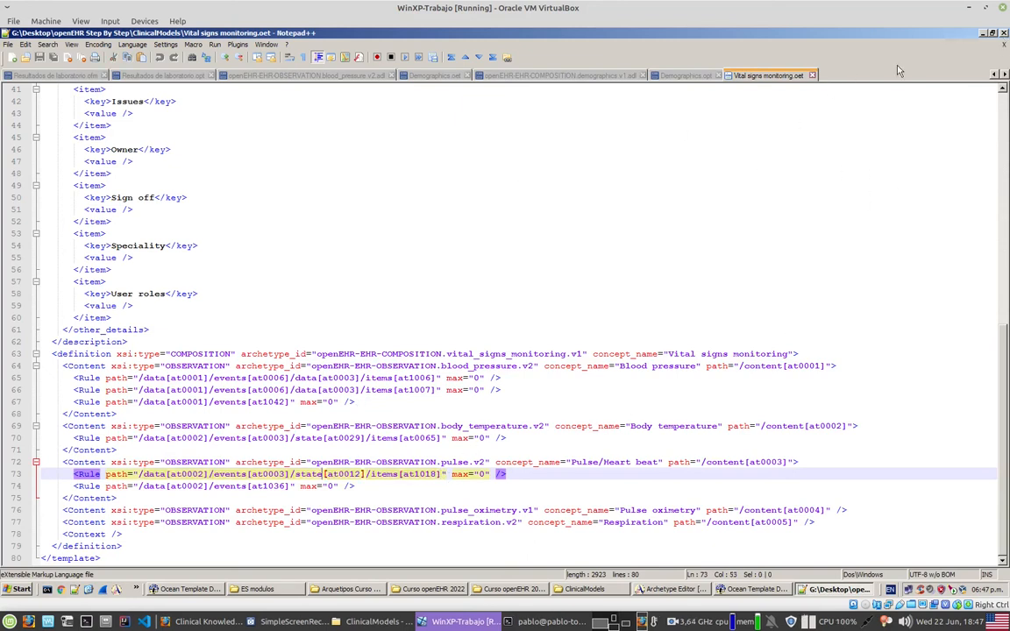
Step: Return to Ocean Template Designer and export the template as the operational template Vital signs monitoring.opt in the ClinicalModels folder
left_click(982, 34)
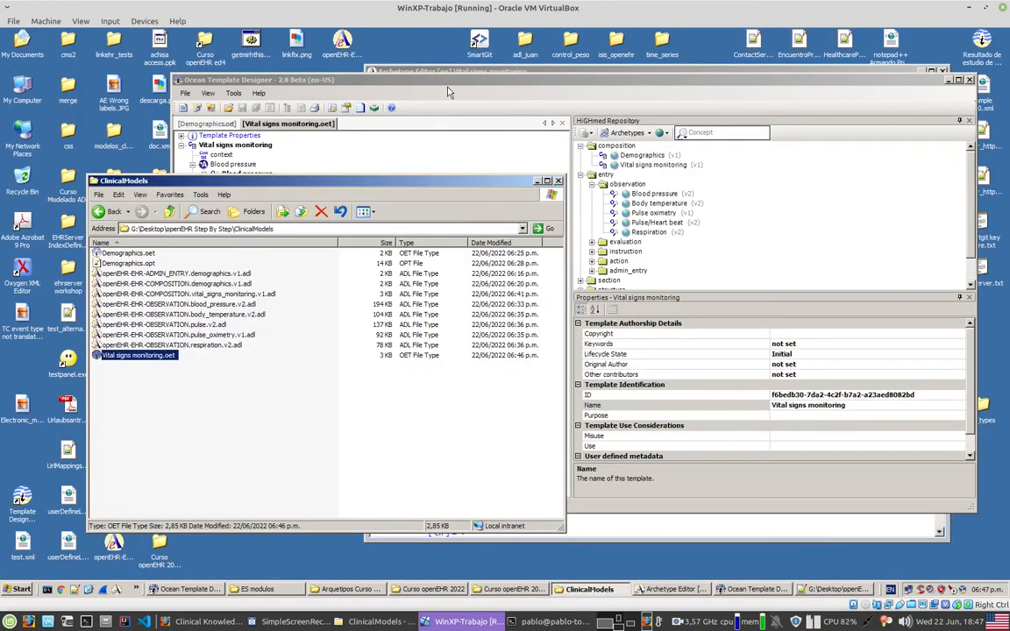
left_click(403, 84)
left_click(185, 94)
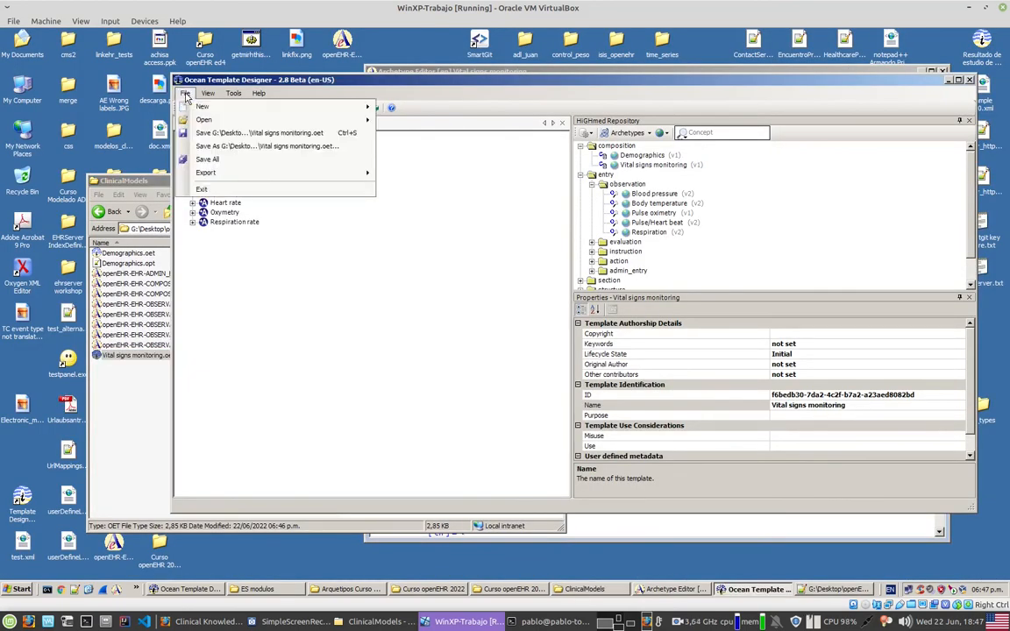
mouse_move(286, 180)
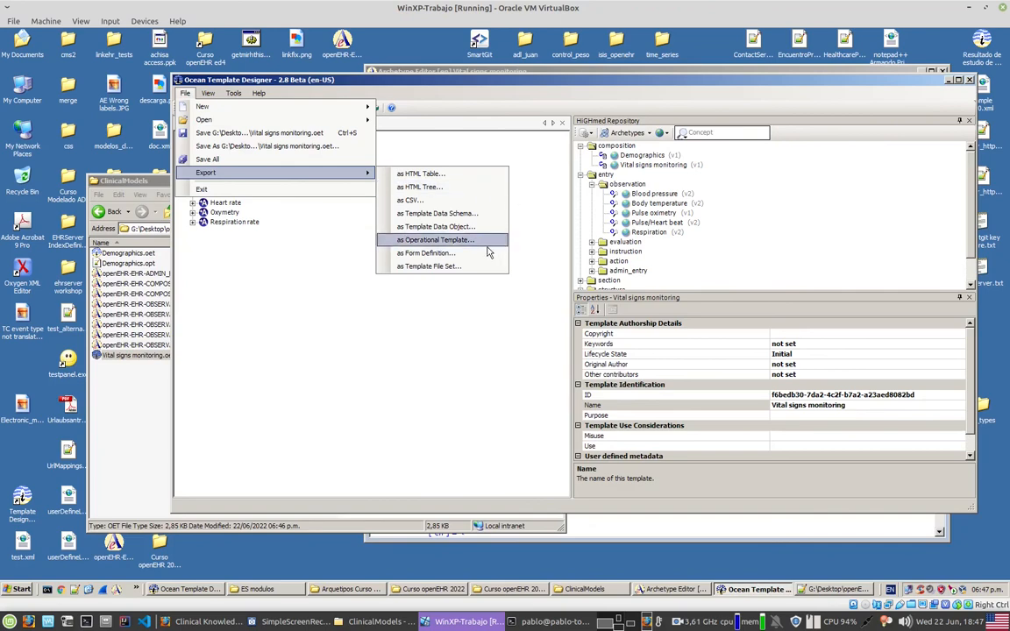
left_click(425, 239)
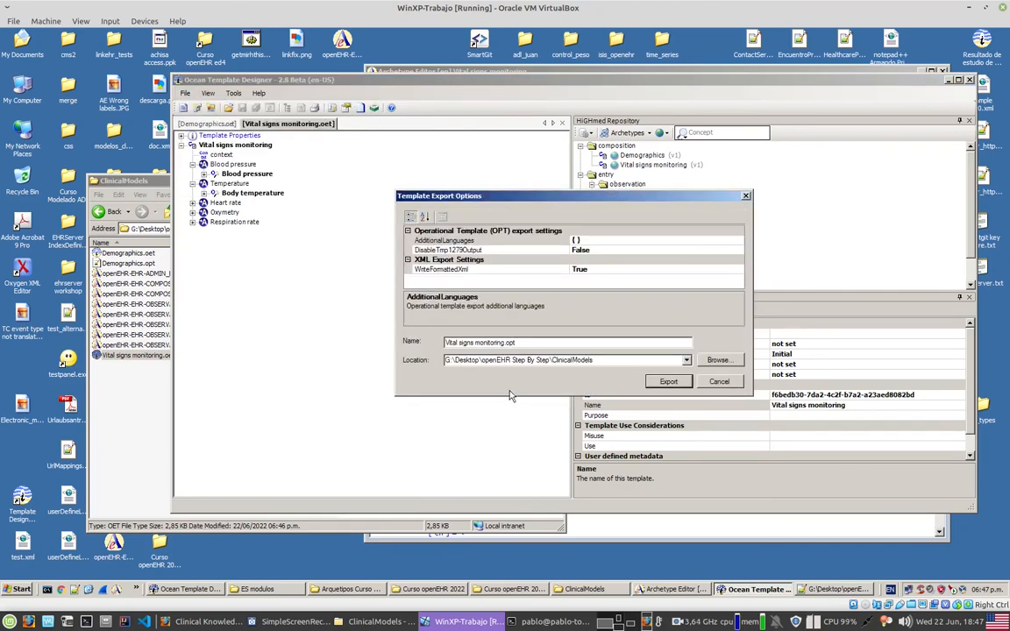
left_click(668, 382)
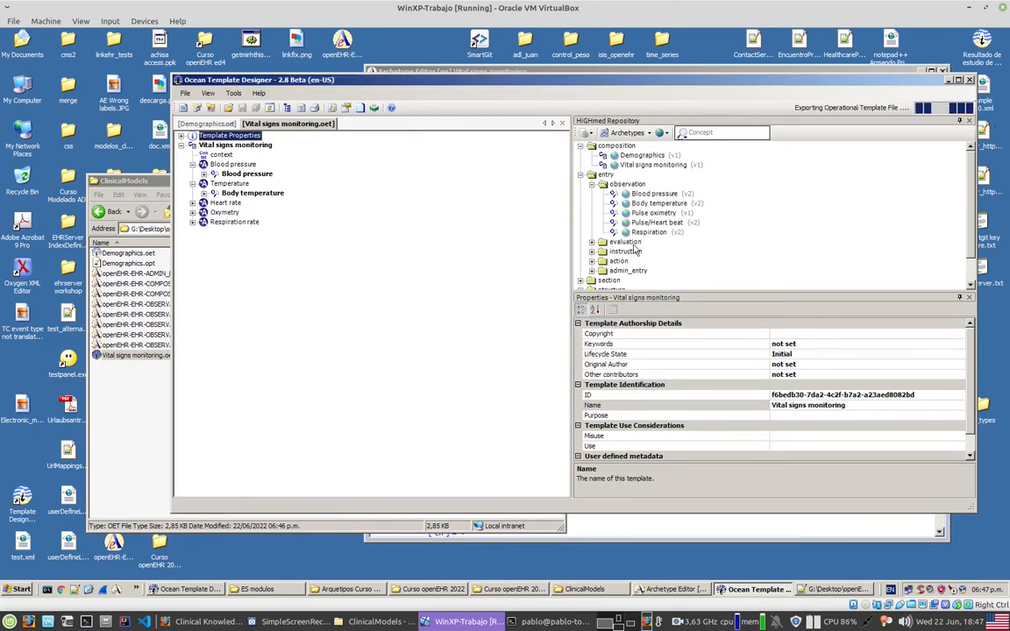
Step: Review the vital signs composition archetype and the observation archetypes in the ClinicalModels folder while the export runs
left_click(149, 408)
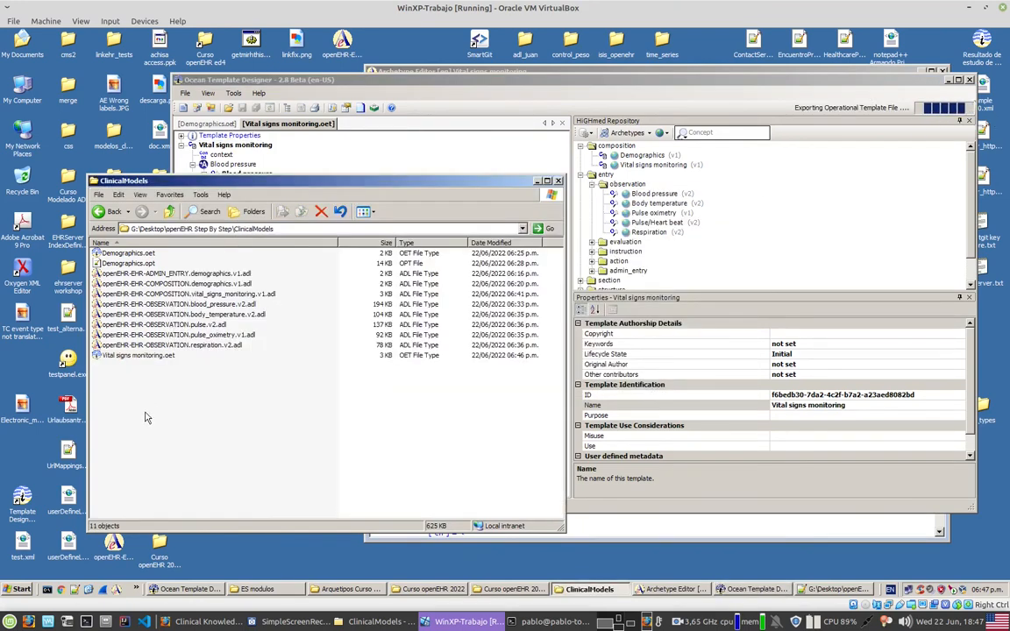
left_click(175, 295)
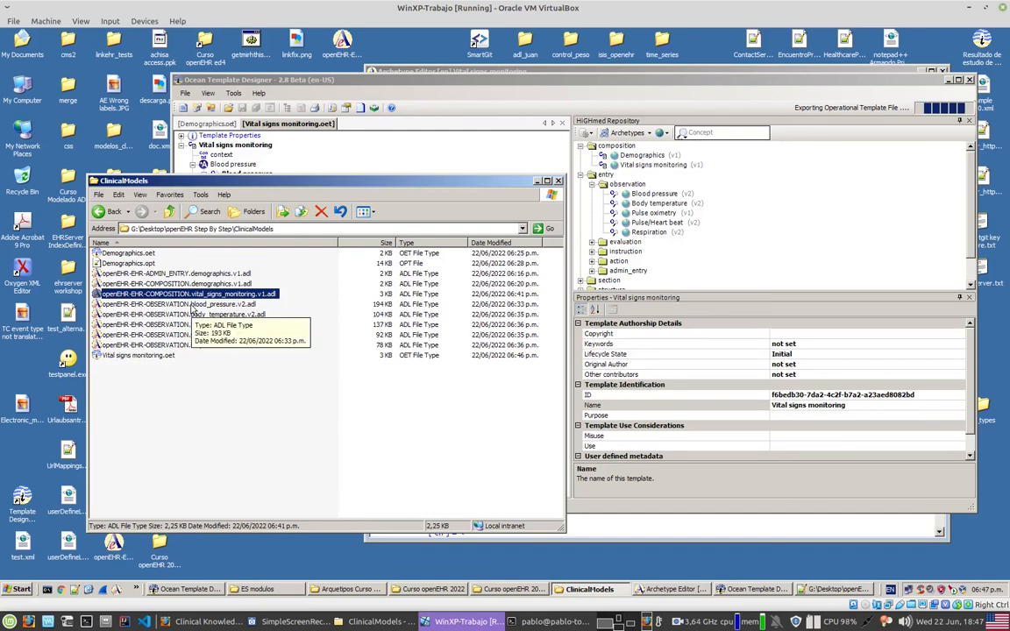
key("Down")
key("Down")
key("Down")
key("Down")
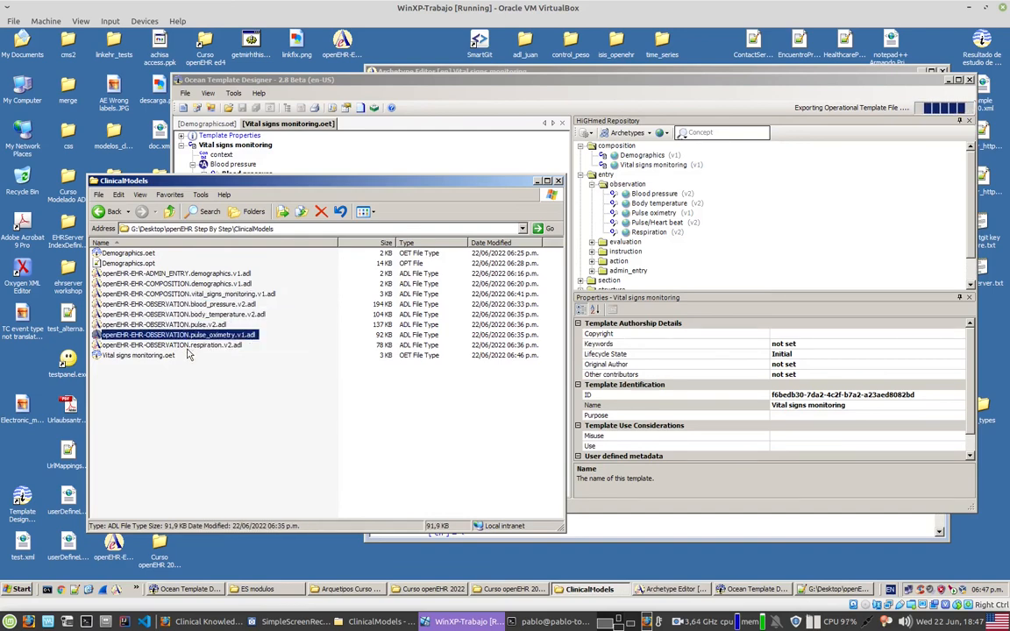
key("Down")
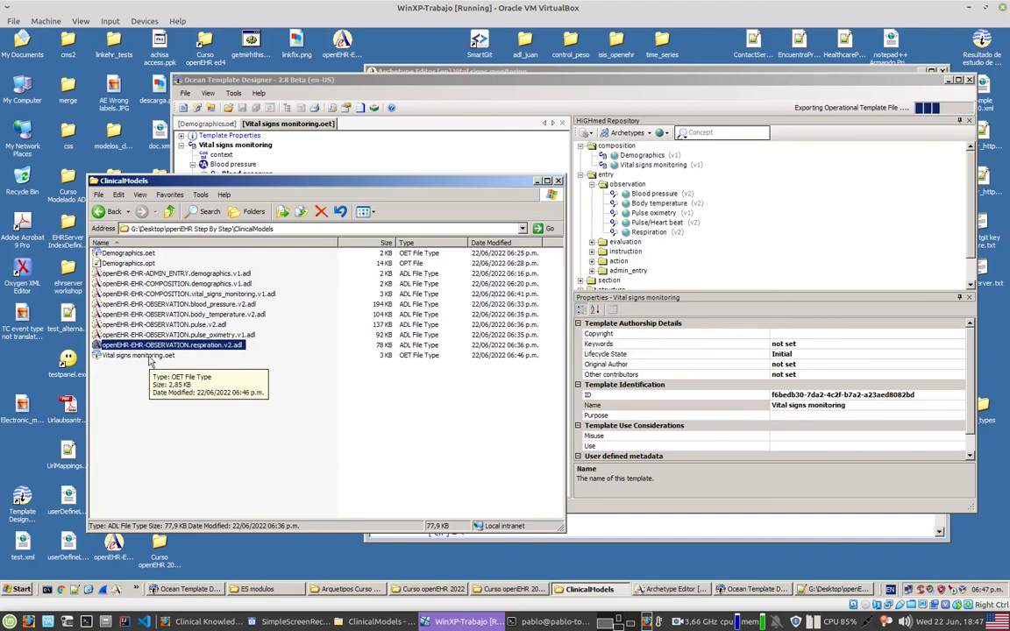
left_click(172, 366)
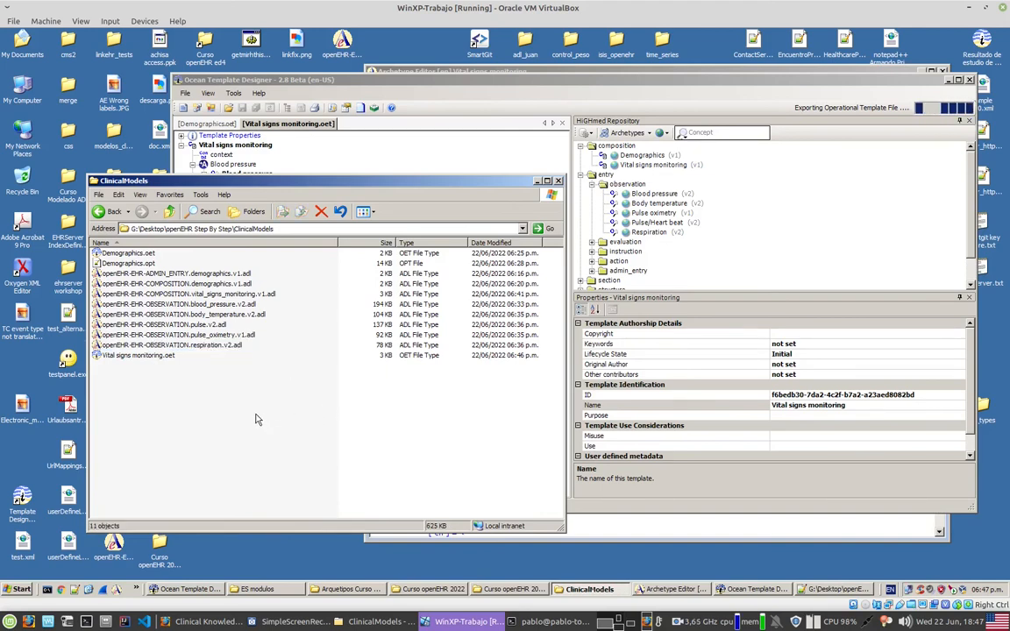
Step: Compare the file sizes of Vital signs monitoring.oet and Vital signs monitoring.opt in the ClinicalModels folder
left_click(140, 355)
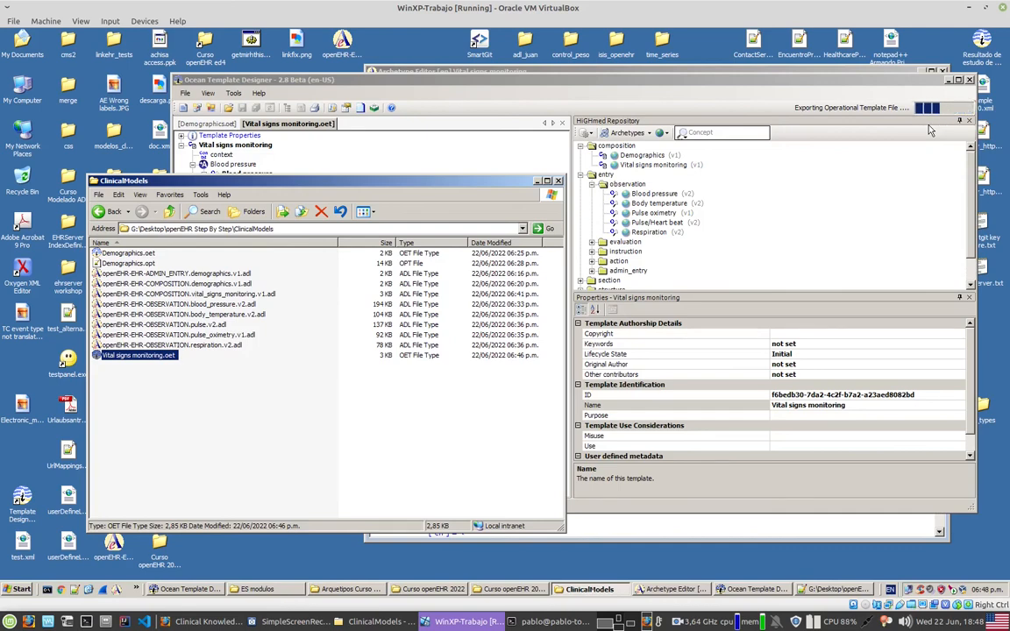
left_click(186, 293)
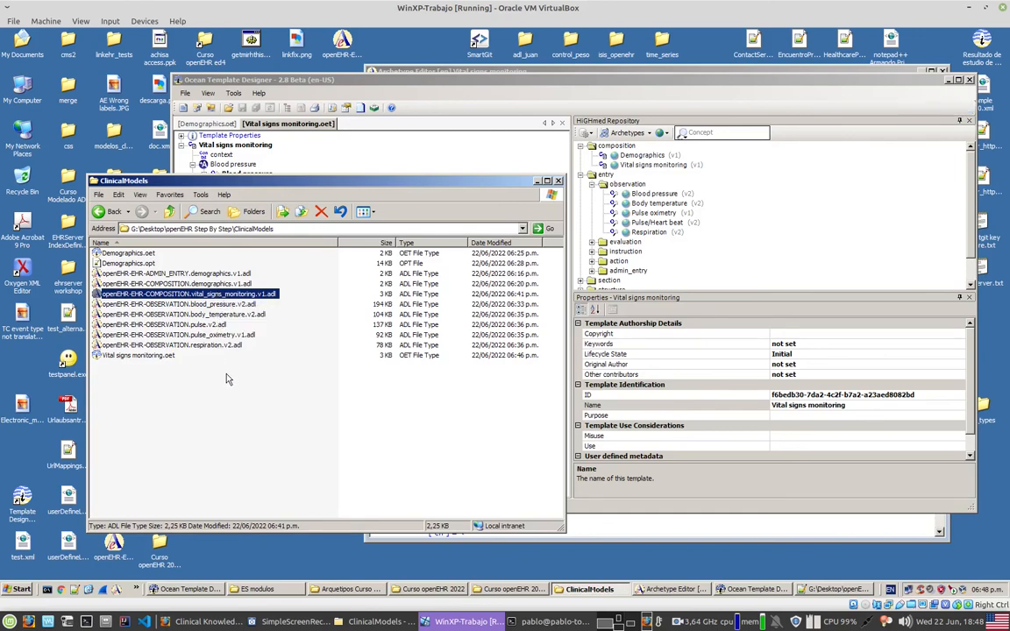
left_click(227, 403)
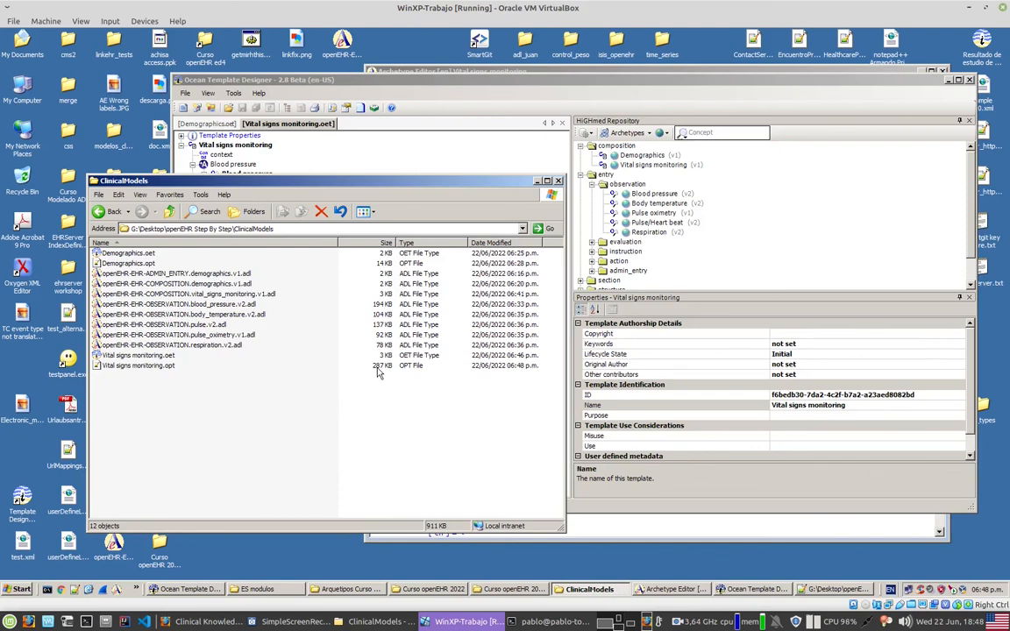
left_click(166, 355)
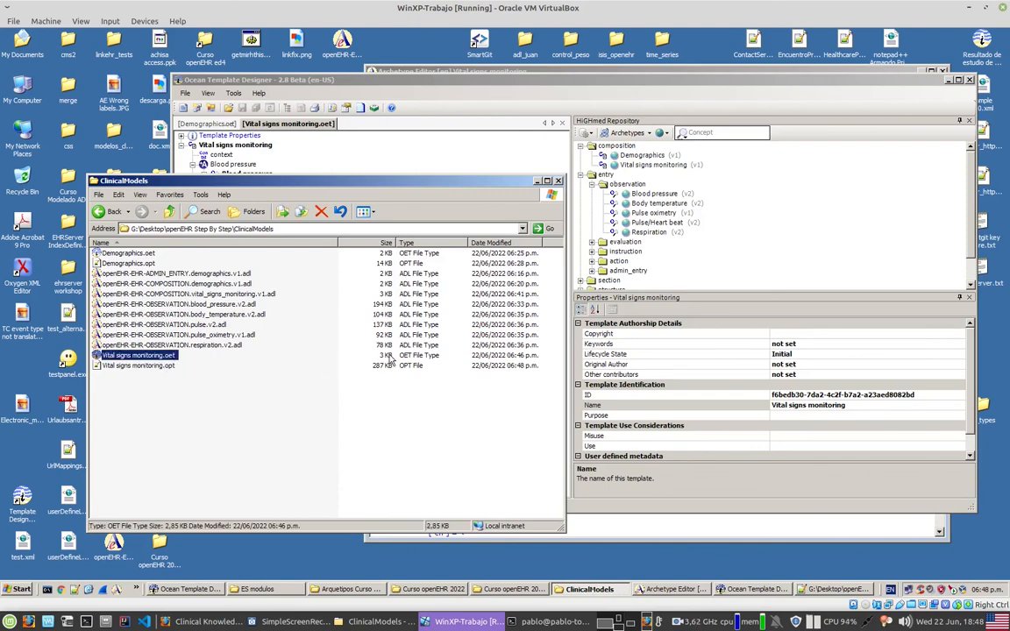
left_click(142, 365)
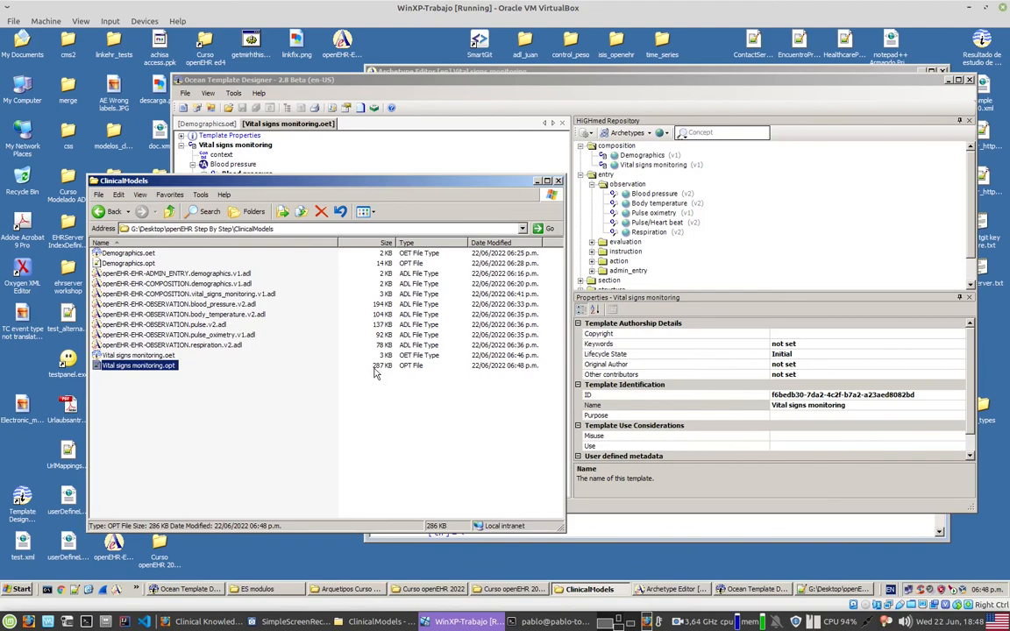
Step: Open Vital signs monitoring.opt in Notepad++ and examine its definition through the first C_ARCHETYPE_ROOT observation and its data structure
double_click(154, 365)
scroll(420, 341, "down", 15)
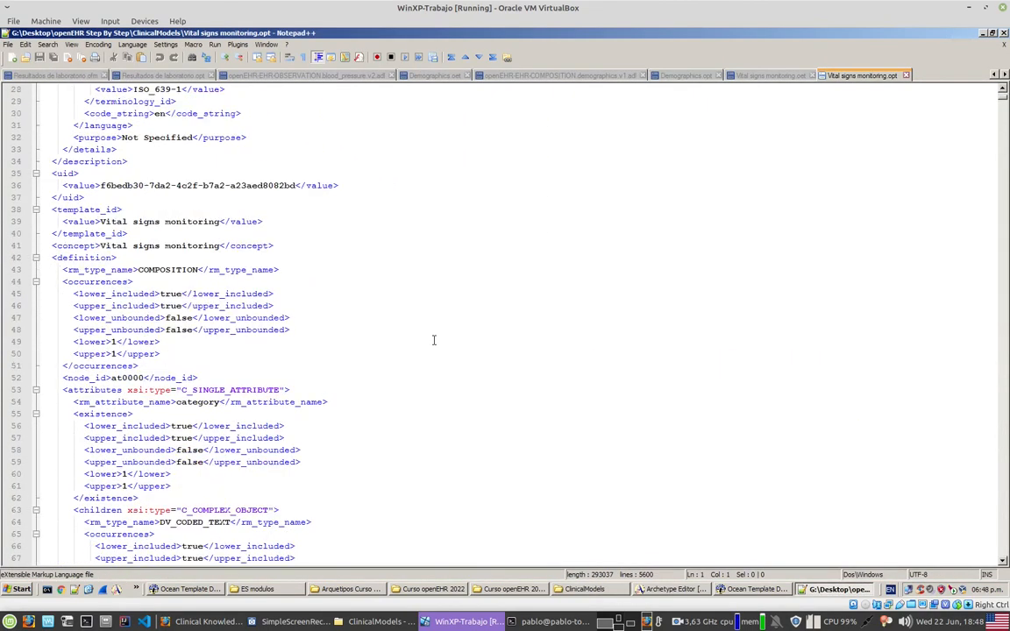
scroll(430, 340, "down", 14)
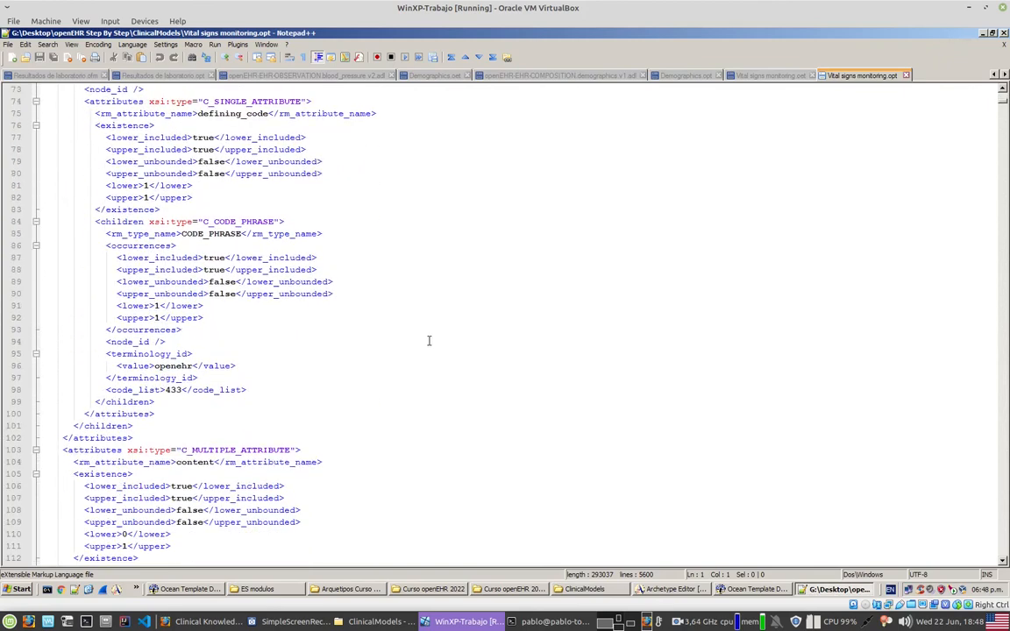
scroll(426, 341, "down", 6)
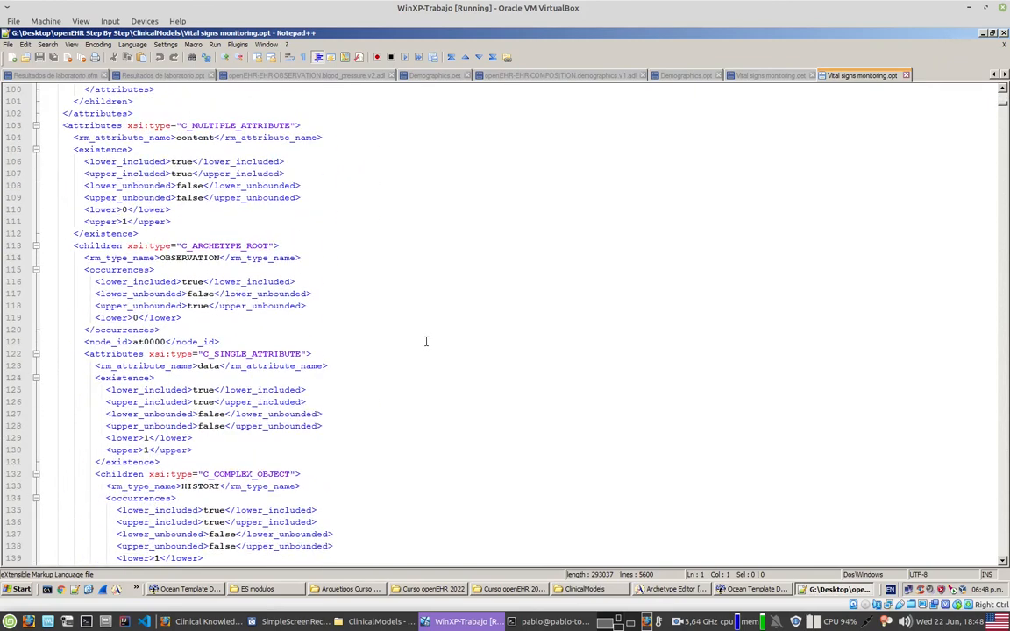
left_click_drag(180, 173, 197, 245)
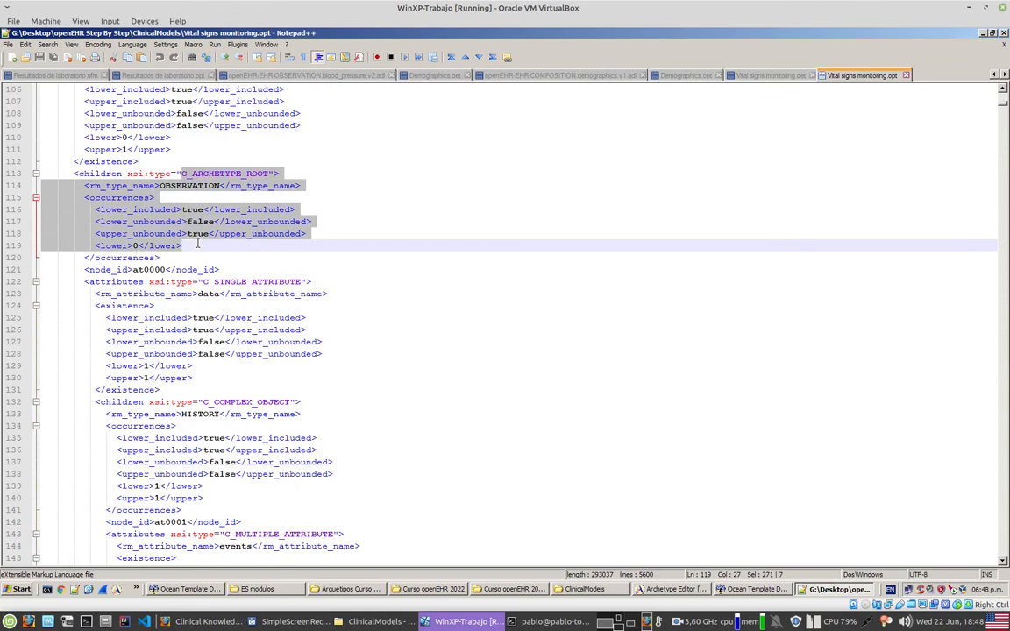
scroll(326, 307, "down", 3)
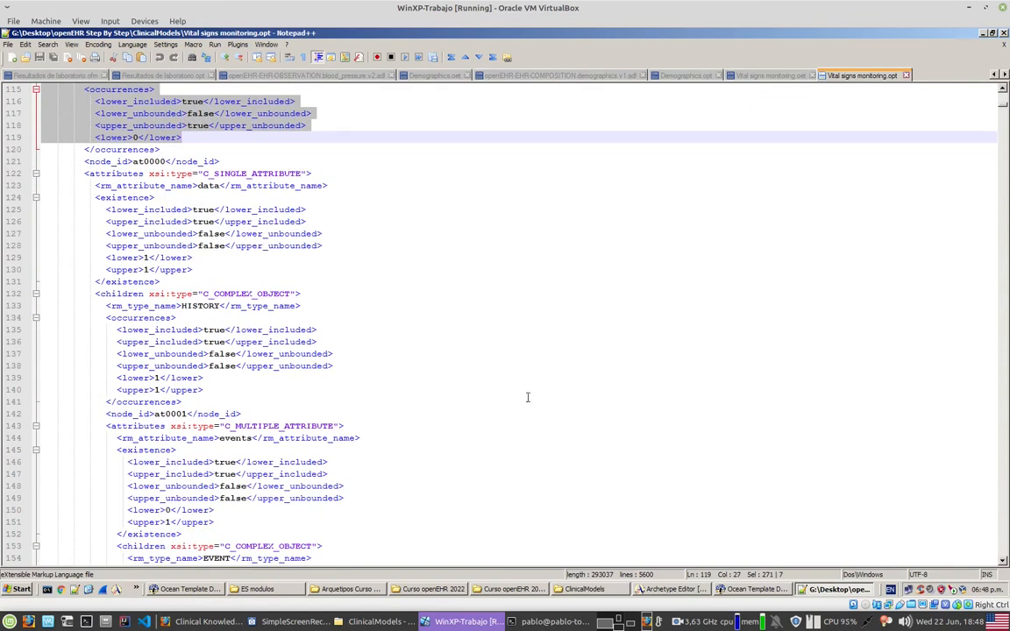
left_click(984, 35)
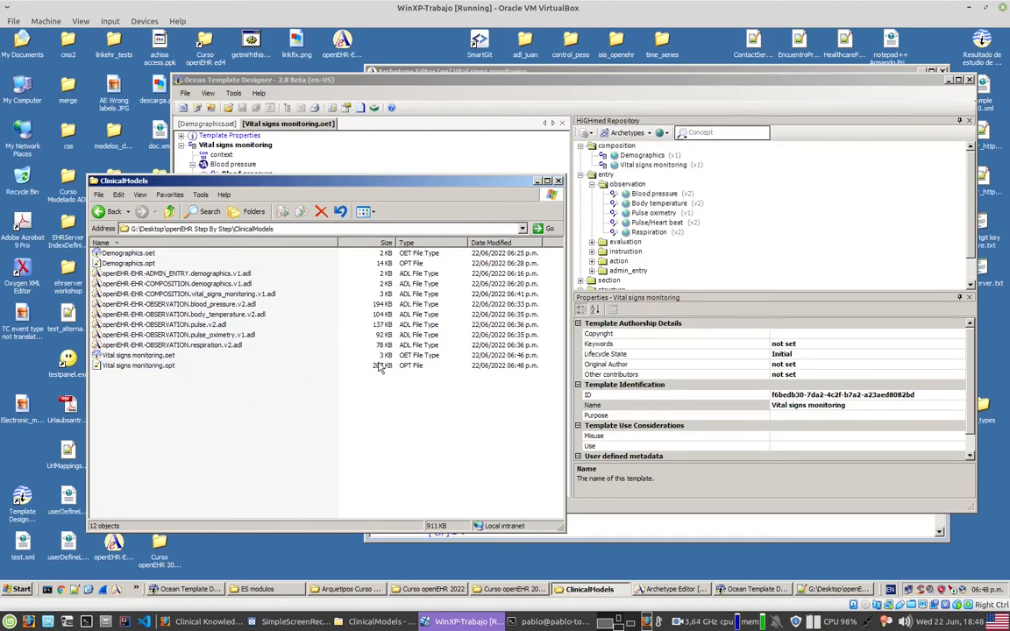
Step: Expand the Blood pressure observation in the template tree to review its data and protocol nodes, and return to the ClinicalModels folder
left_click(145, 367)
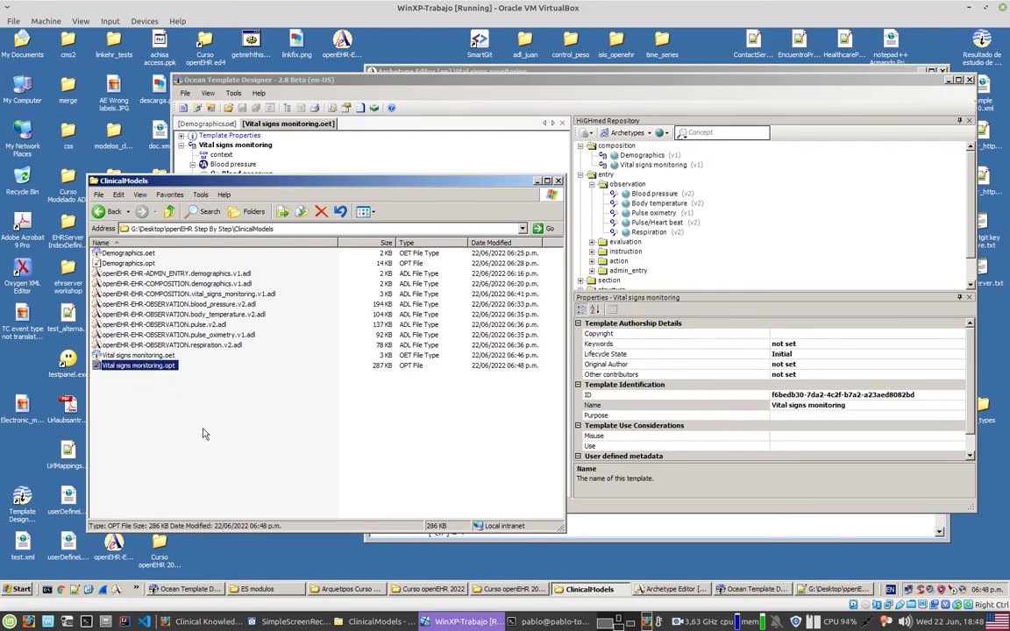
left_click(478, 93)
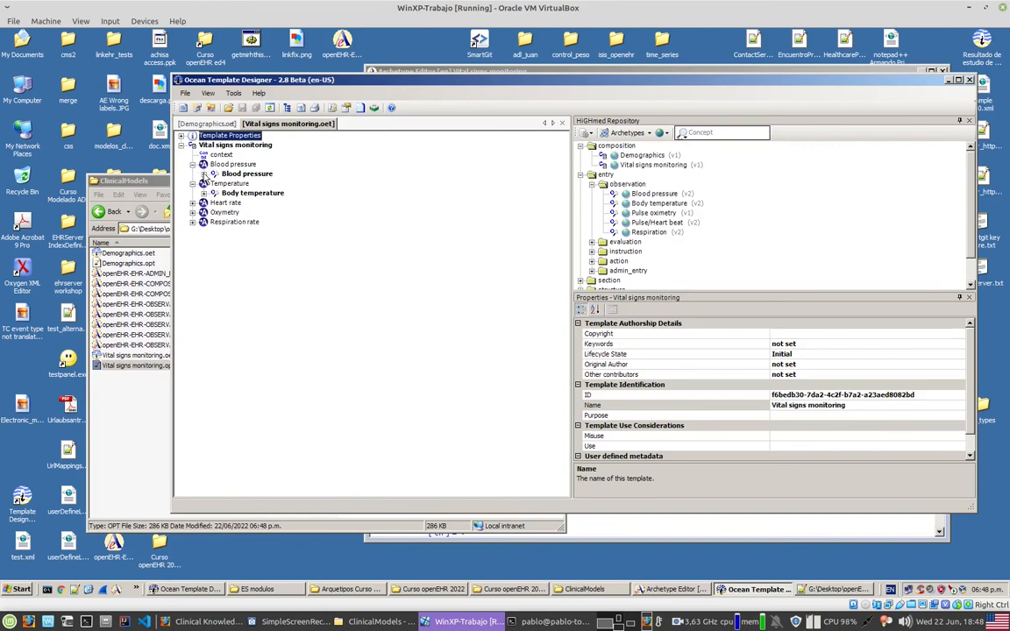
left_click(205, 174)
left_click(215, 183)
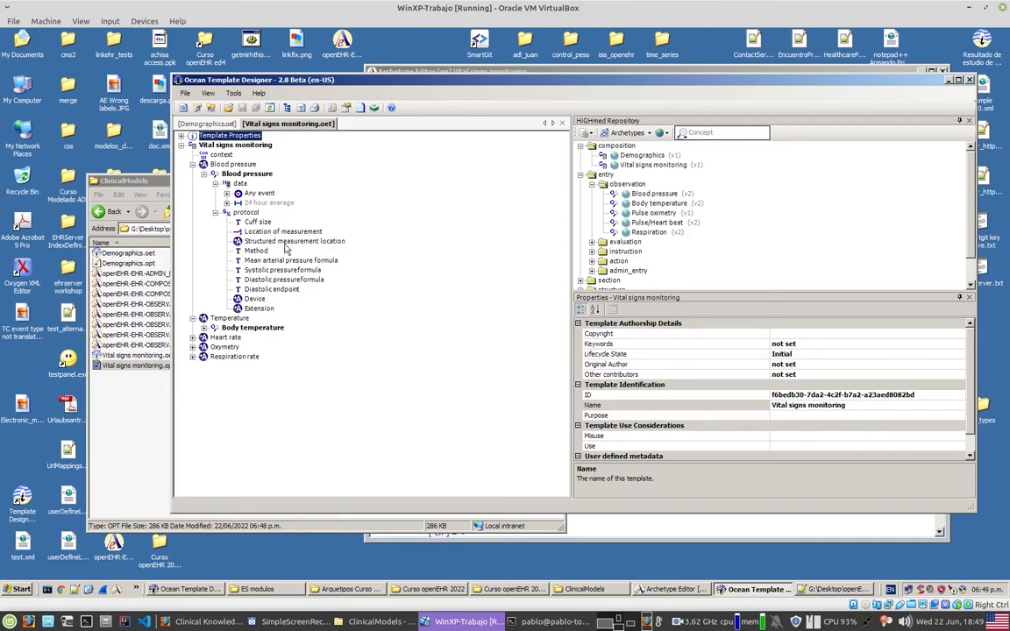
left_click(106, 375)
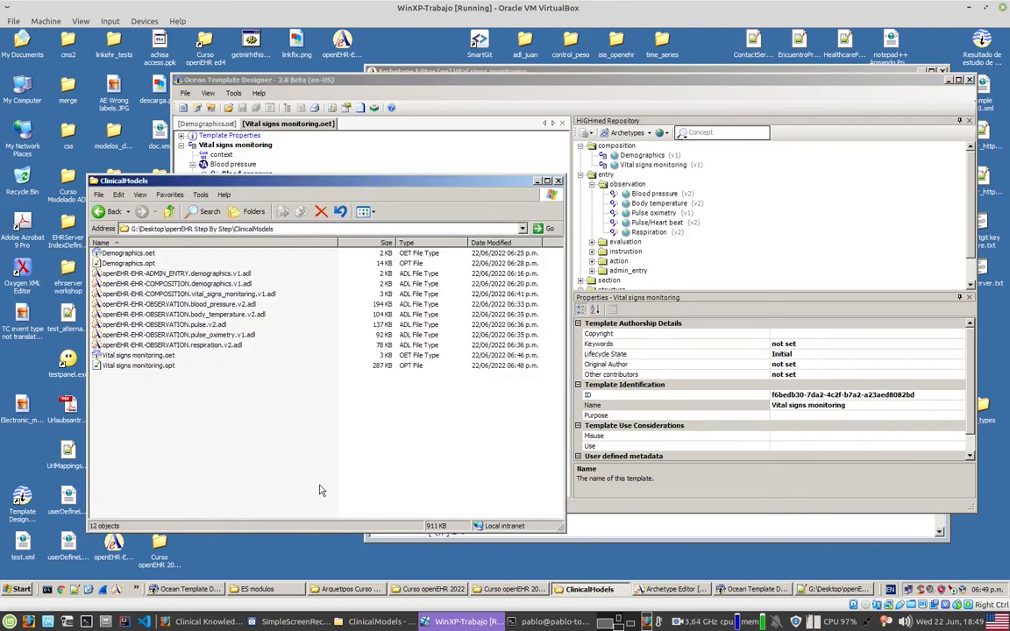
Step: Switch to the host File Manager, widen its window and look over the subfolders of openEHR Step By Step
left_click(372, 621)
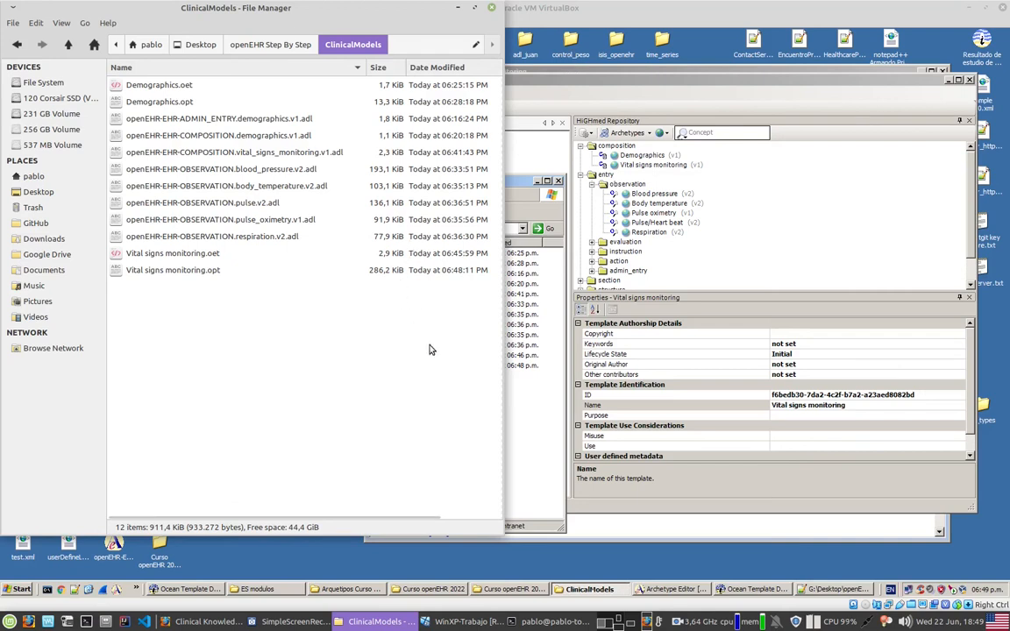
left_click_drag(504, 315, 576, 386)
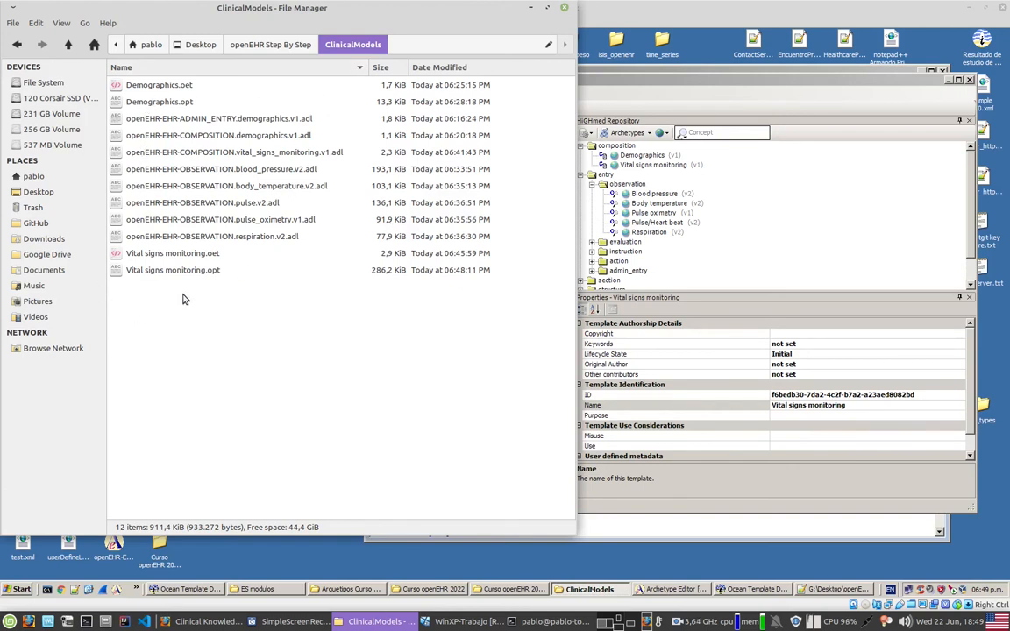
left_click(267, 44)
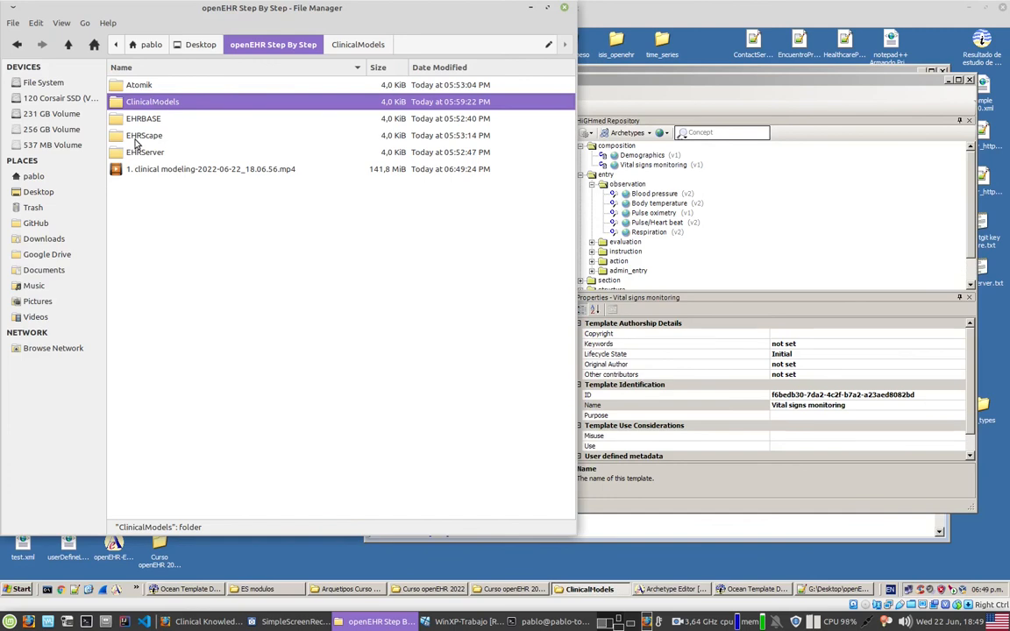
left_click(358, 45)
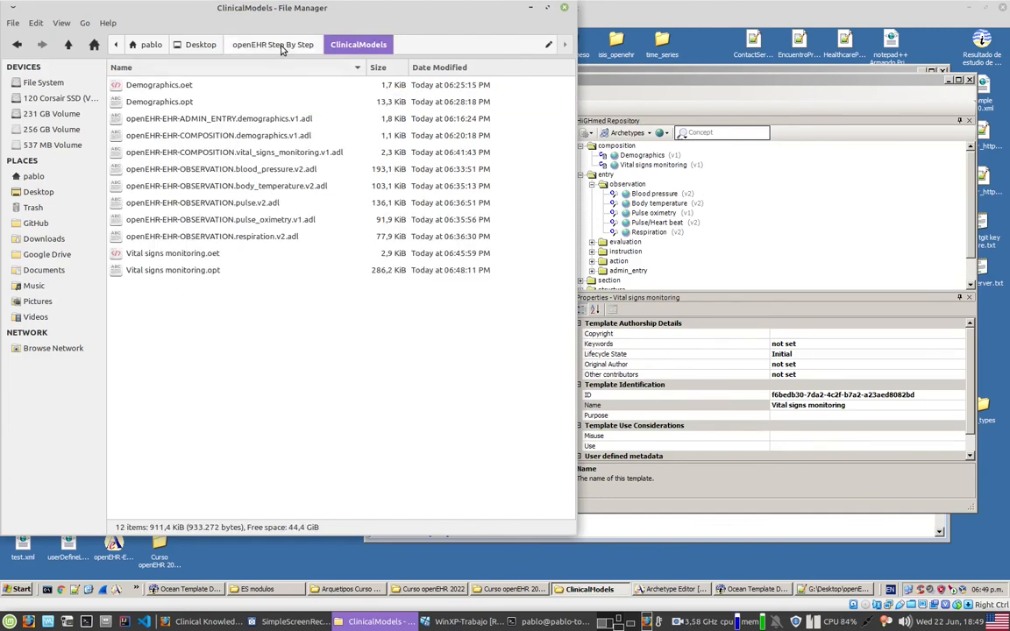
left_click(252, 45)
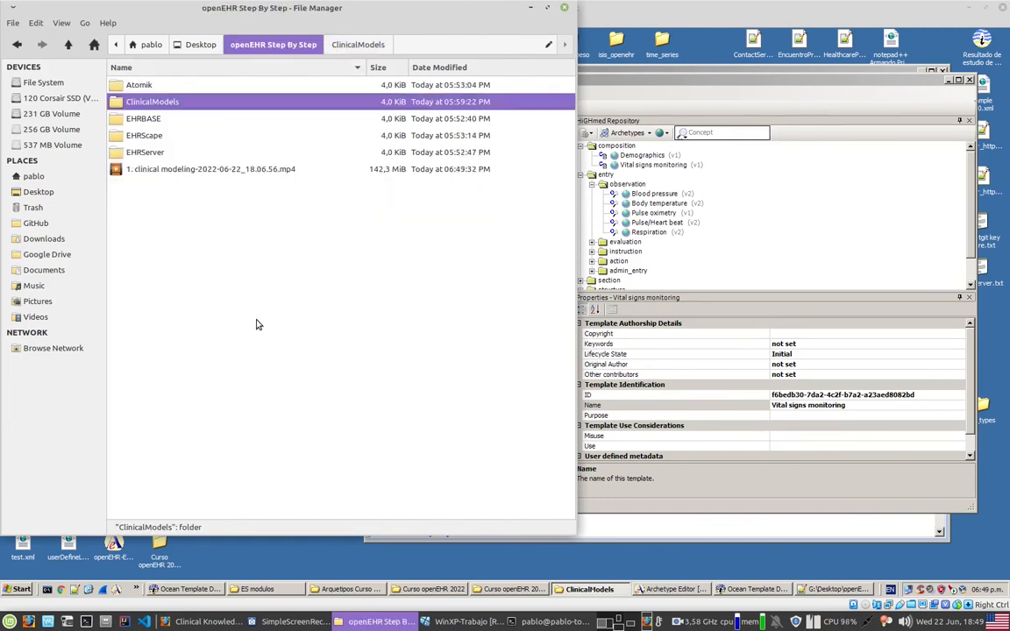
Step: Reopen the ClinicalModels folder and locate the operational templates Vital signs monitoring.opt and Demographics.opt
left_click(161, 104)
double_click(160, 105)
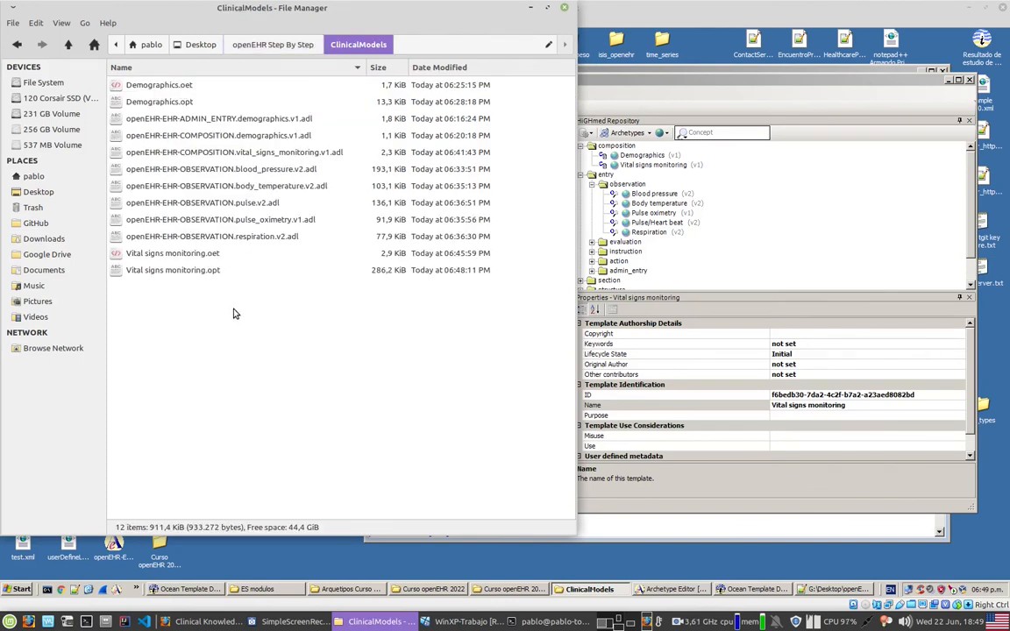
left_click(179, 277)
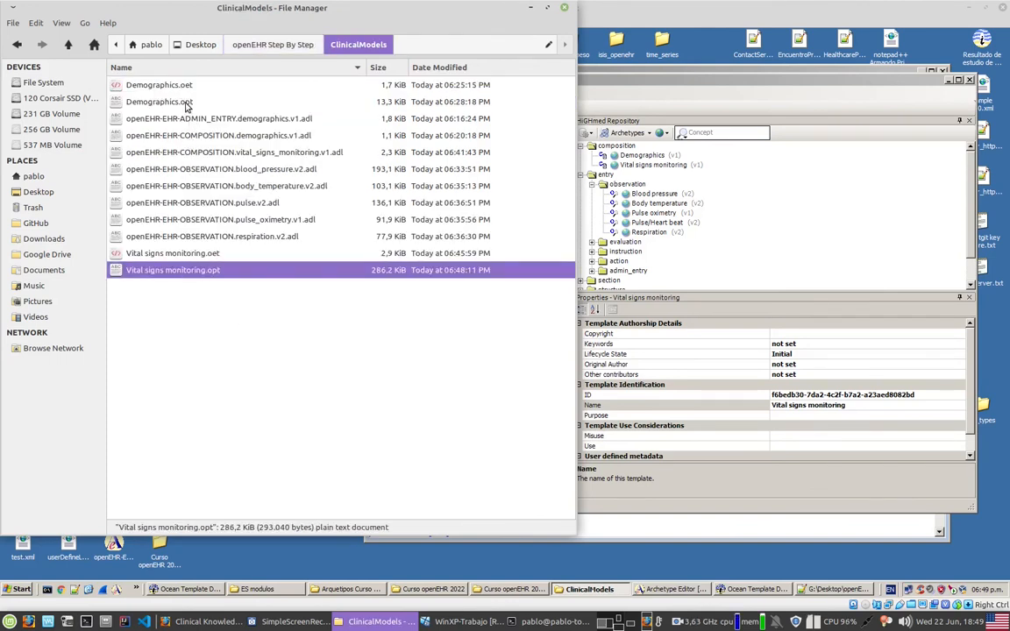
left_click(182, 103)
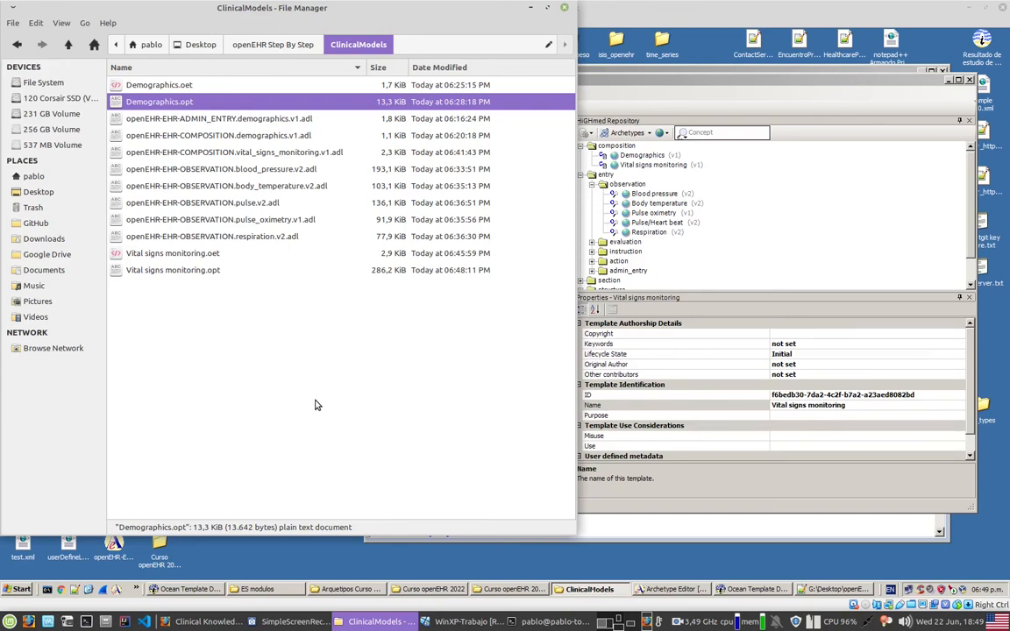
Step: Switch to Firefox and show the author's Twitter profile page
left_click(207, 621)
left_click(726, 27)
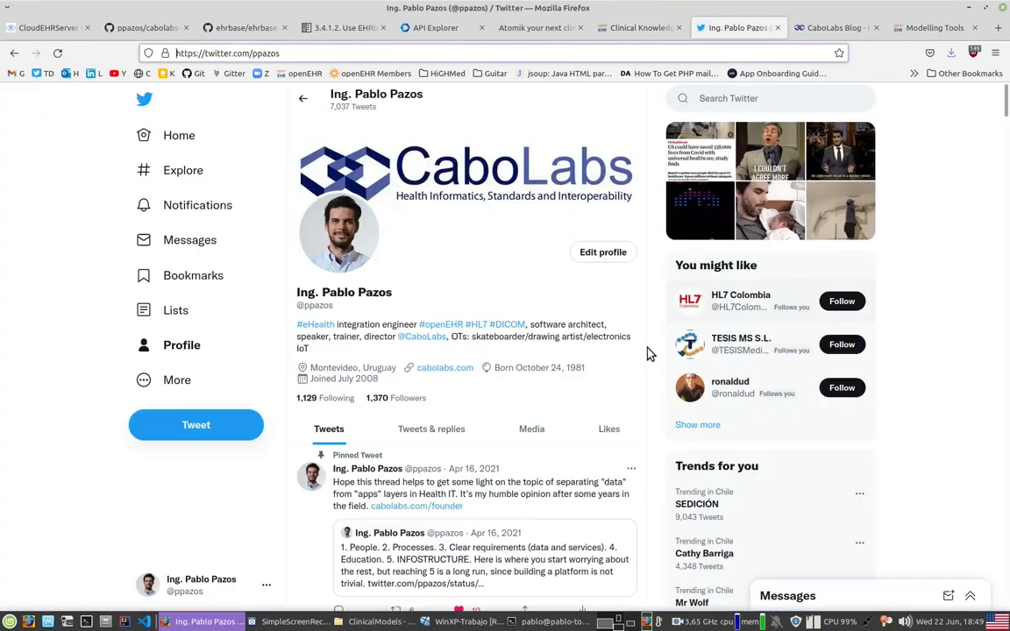